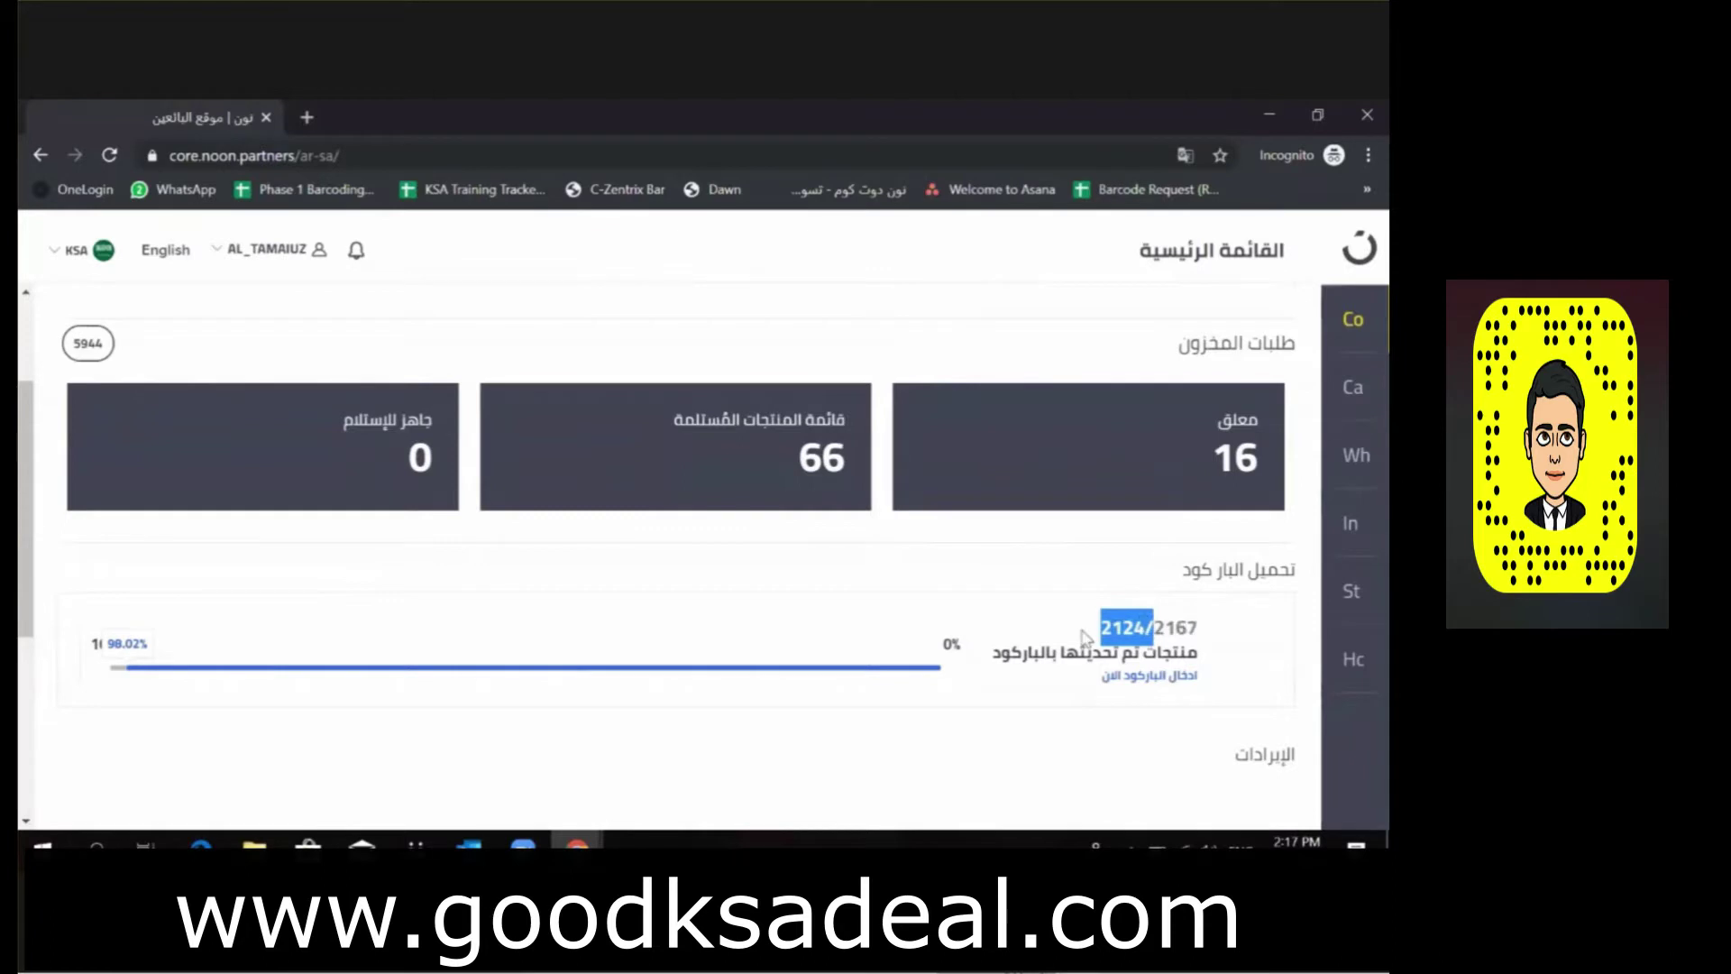
# Review the barcode upload progress and the one-month revenue chart on the seller dashboard.
pyautogui.click(1115, 632)
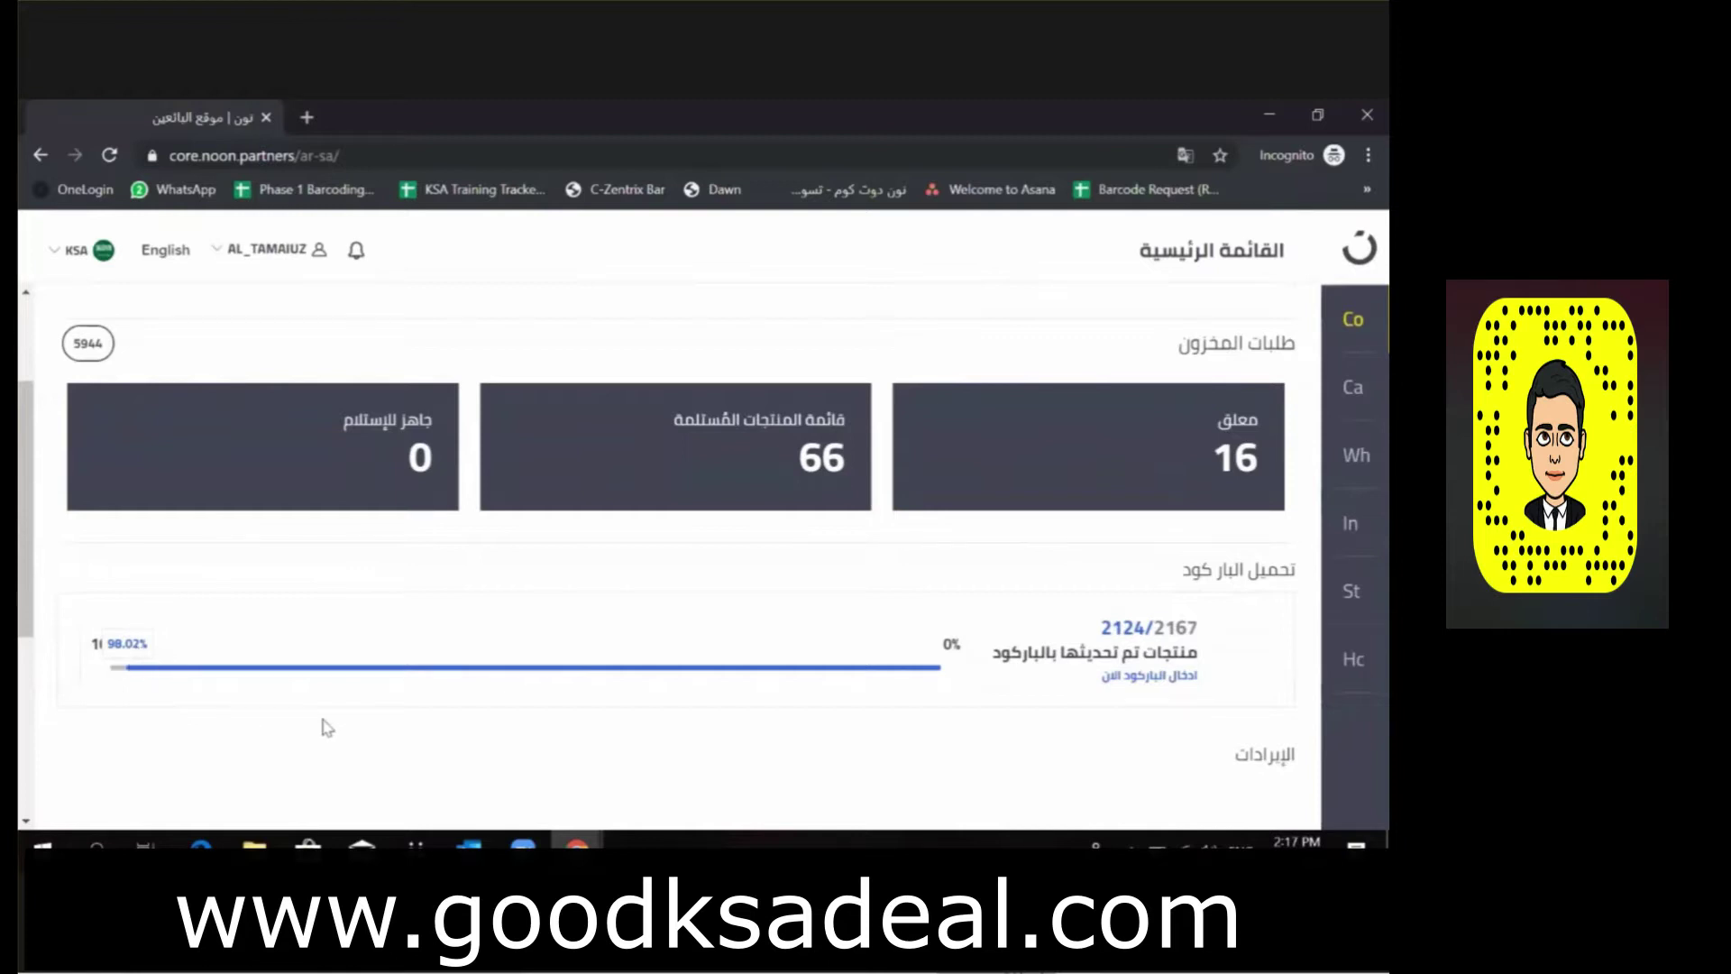
pyautogui.scroll(-1, 327, 728)
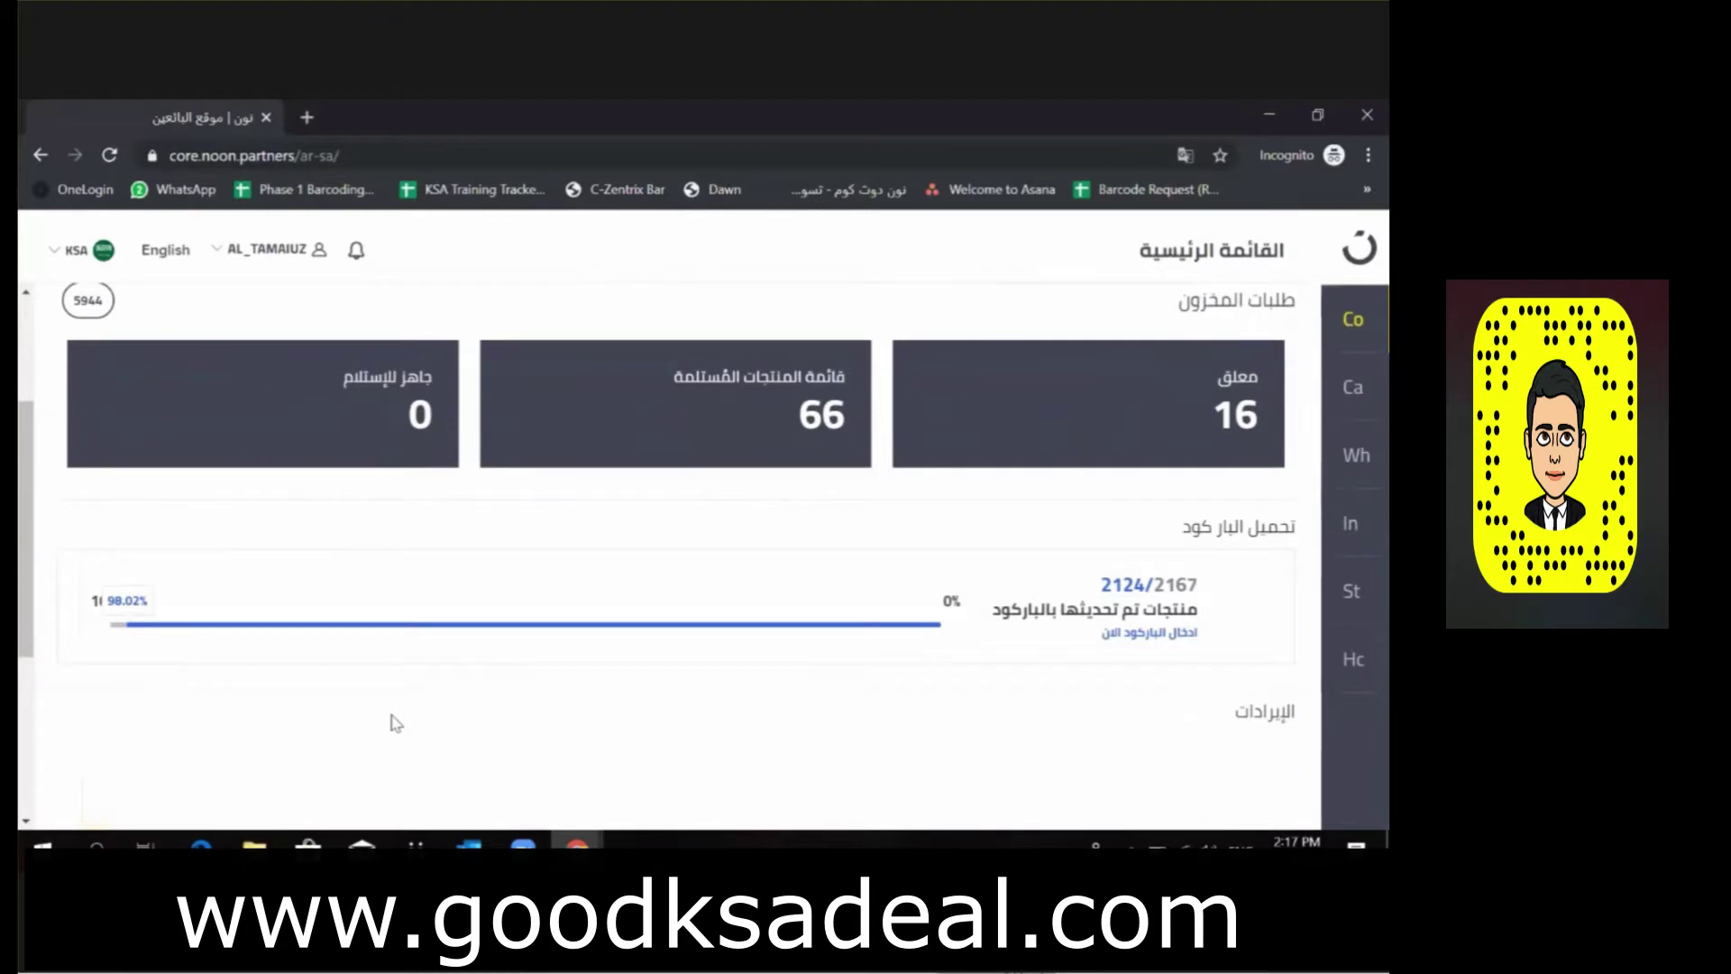
pyautogui.scroll(-4, 392, 720)
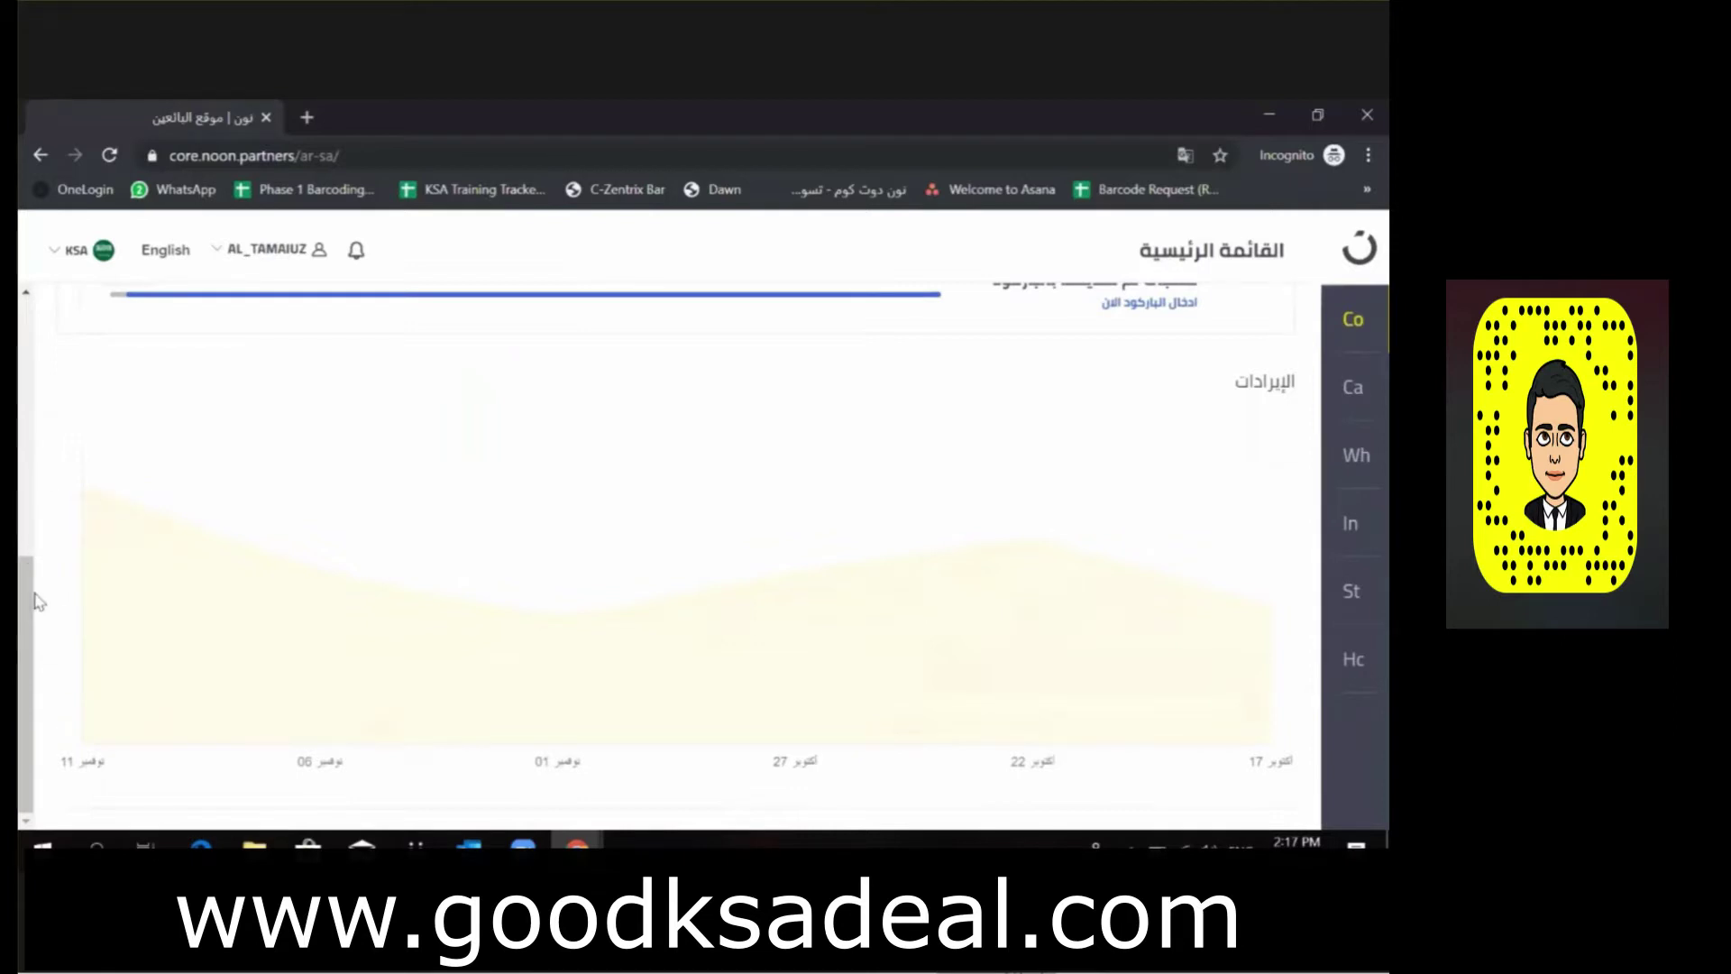
pyautogui.scroll(5, 30, 433)
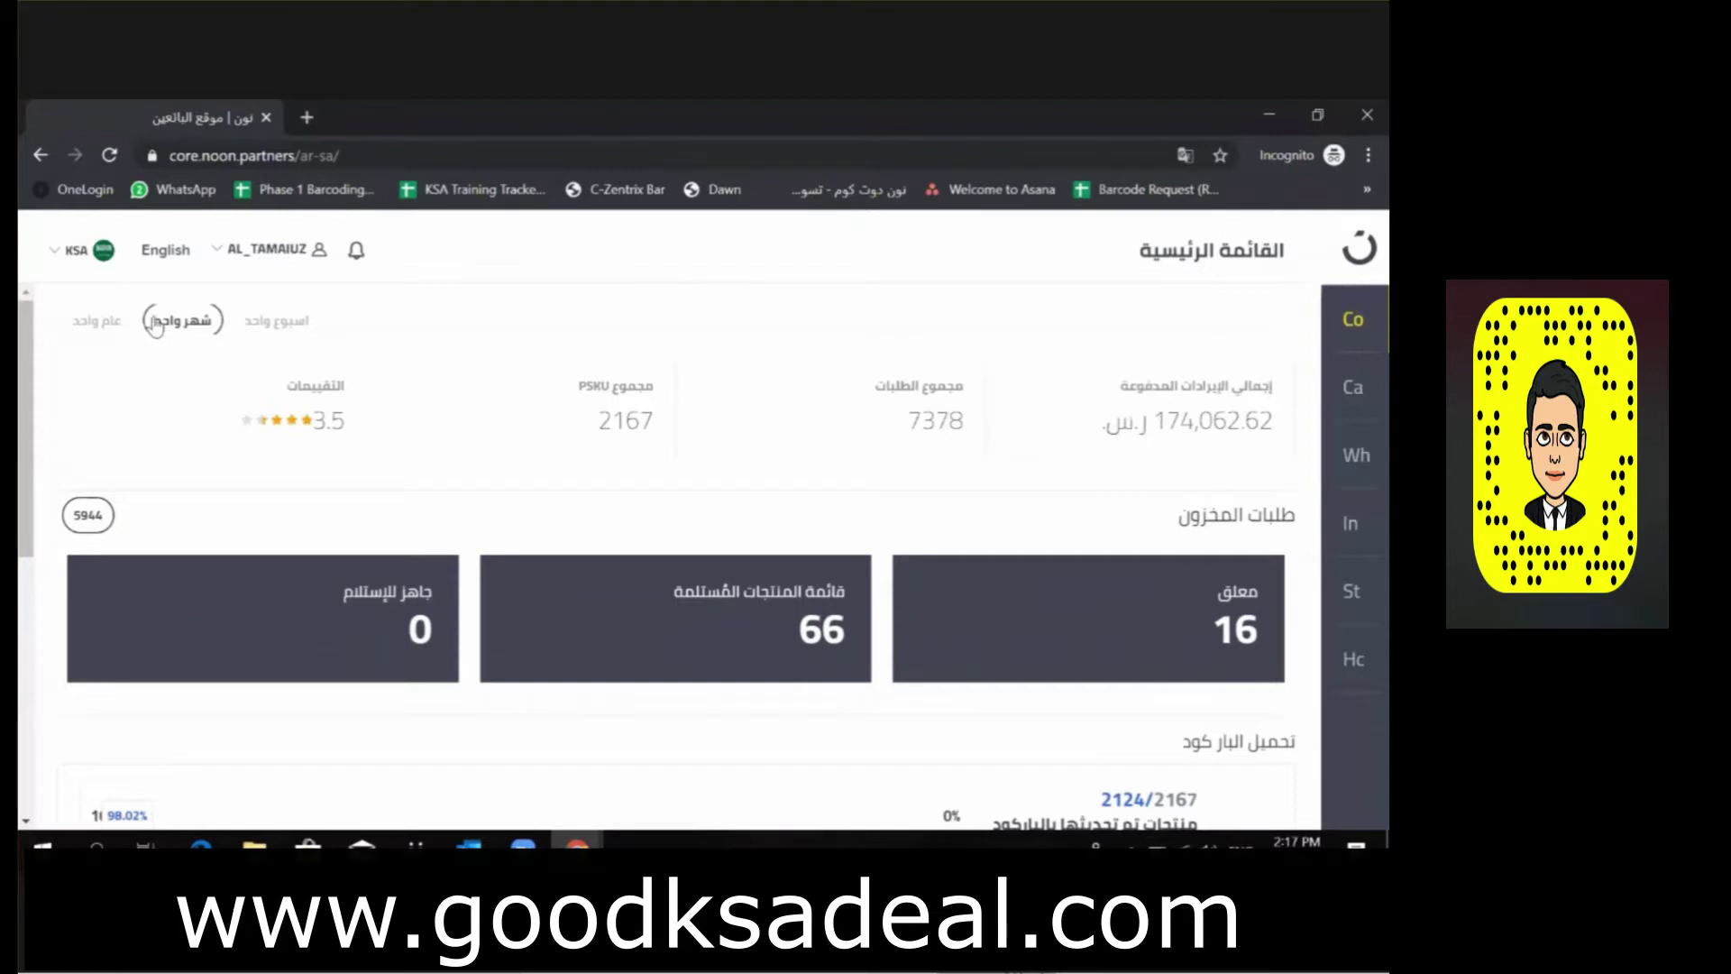
# Set the dashboard period to one year and review the yearly revenue chart.
pyautogui.click(99, 323)
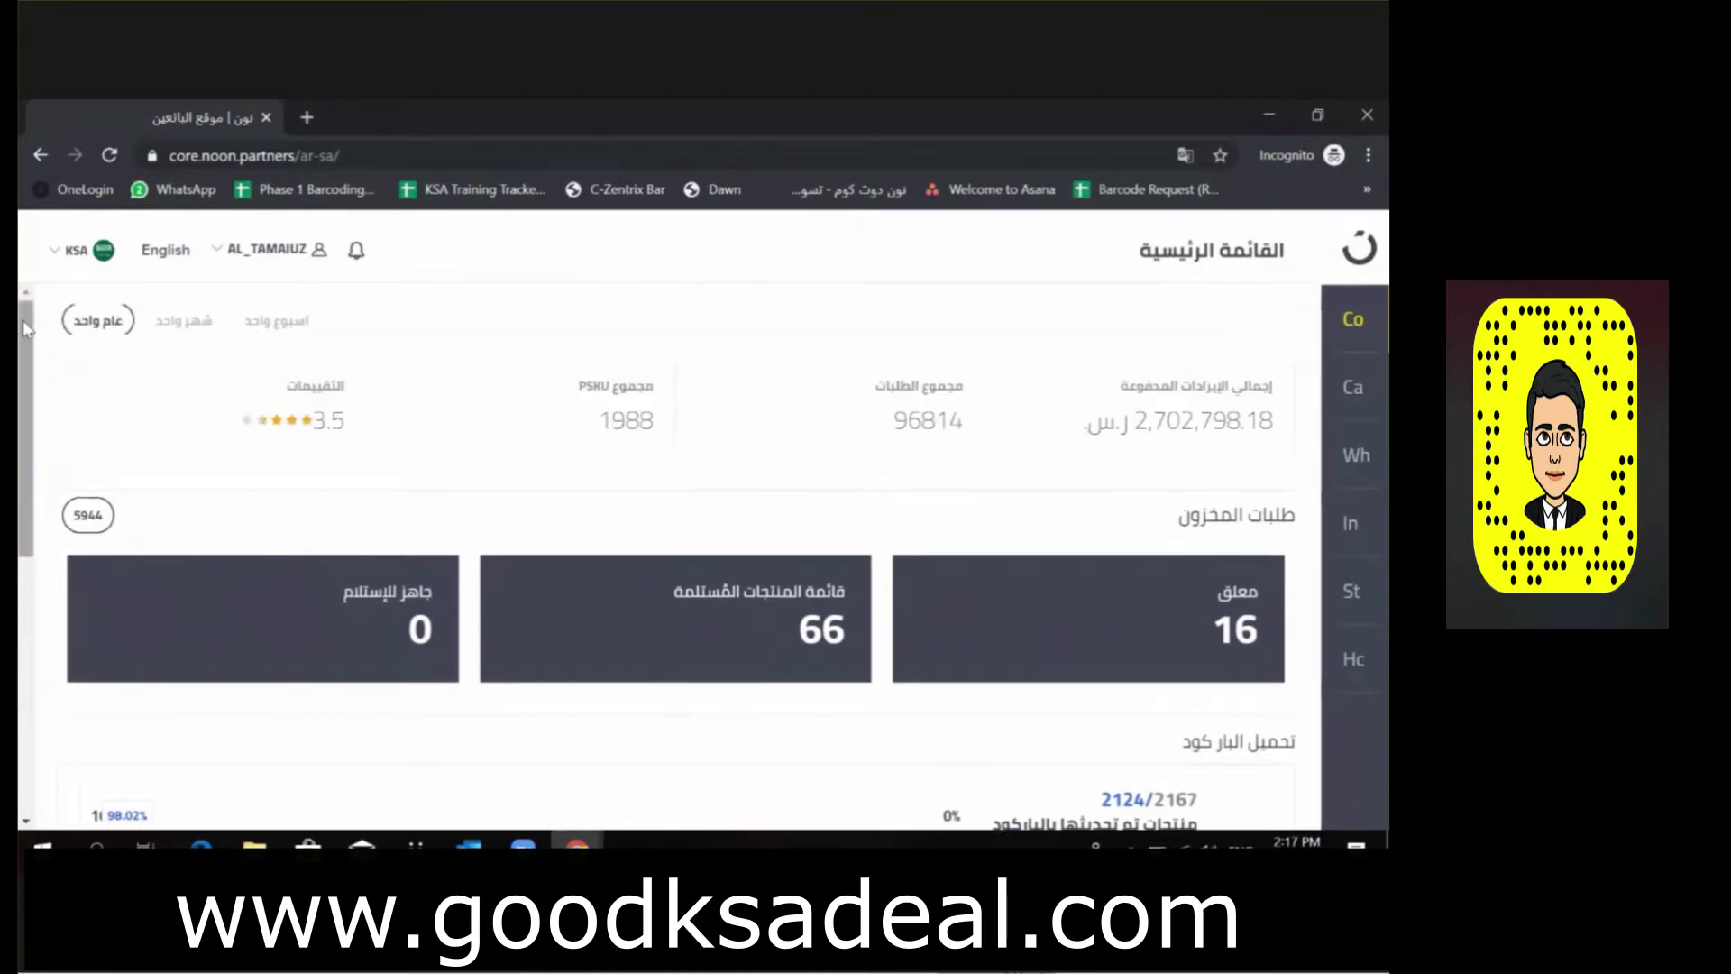
pyautogui.moveTo(23, 321); pyautogui.dragTo(476, 734)
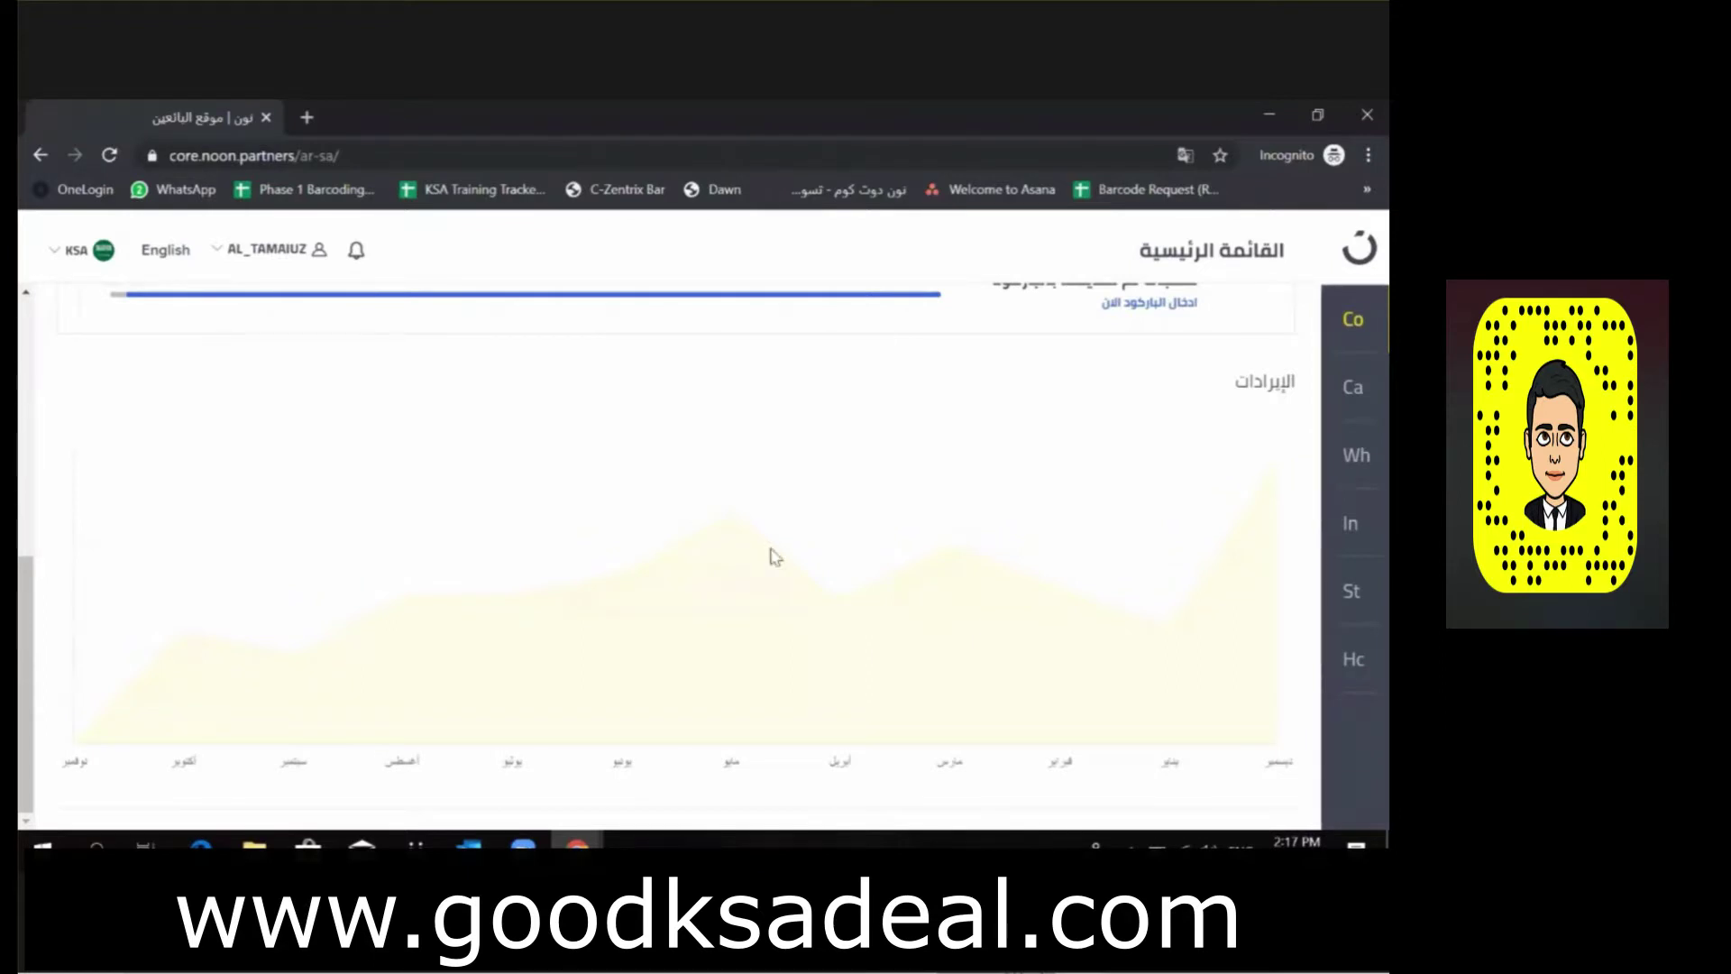
pyautogui.moveTo(35, 627); pyautogui.dragTo(34, 370)
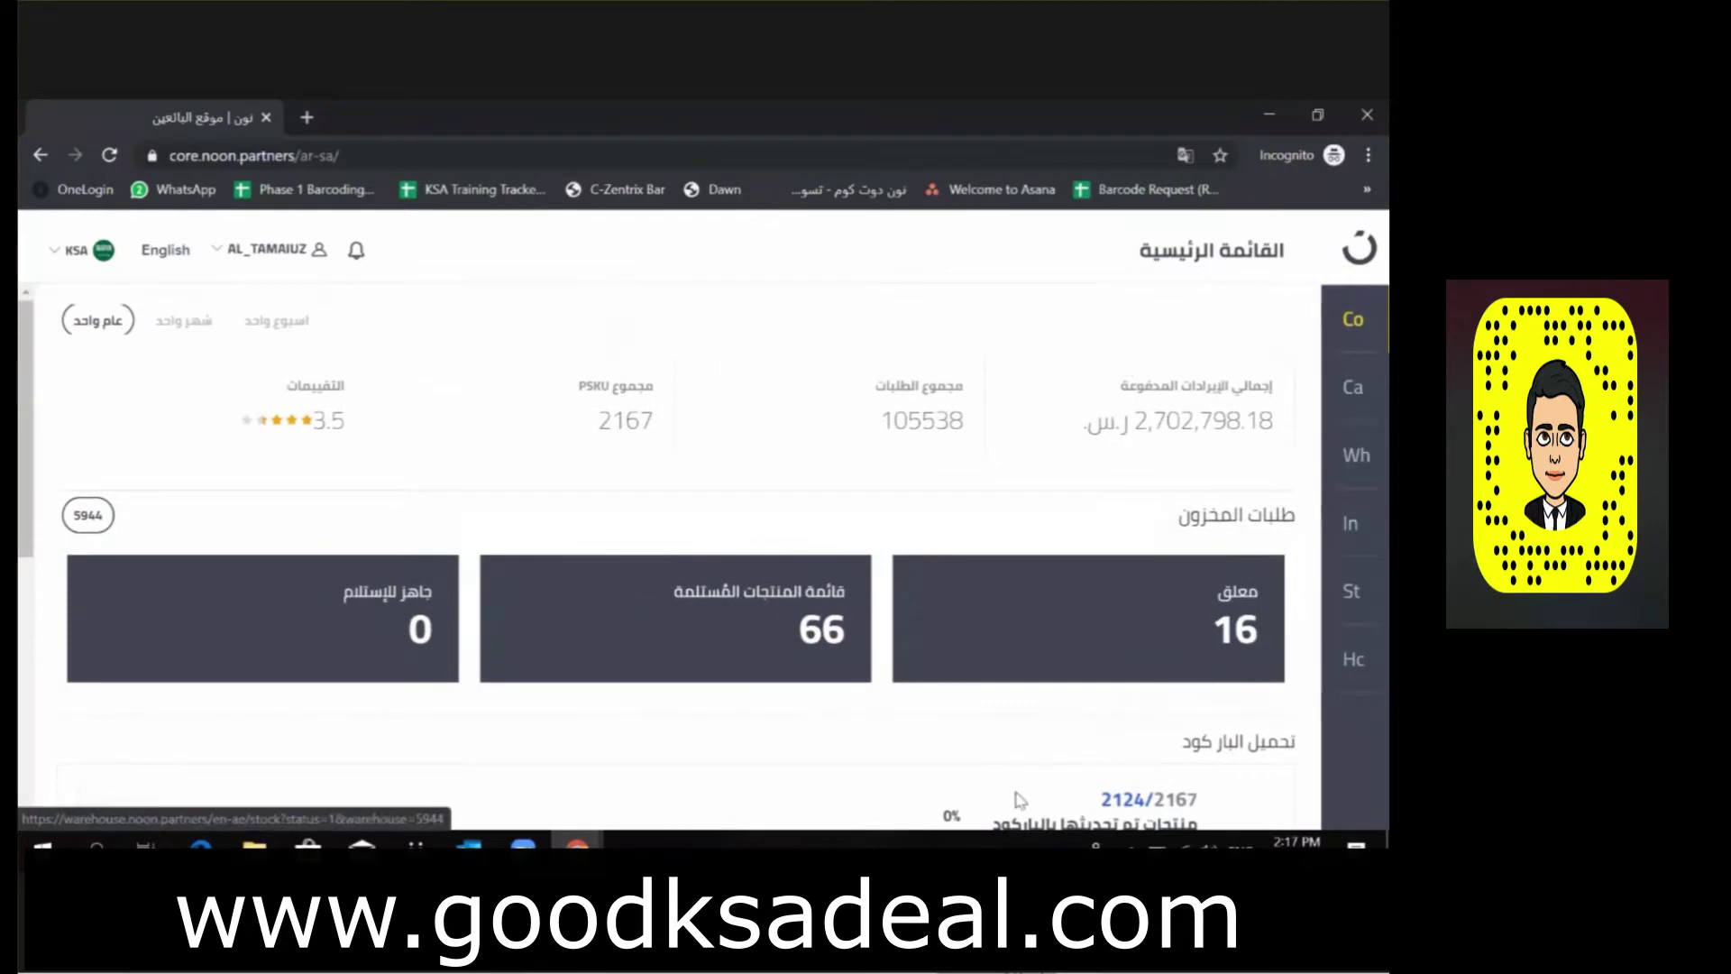
# Switch to File Explorer and open the "Part 2 (1)" video in the Arabic folder.
pyautogui.hotkey('alt', 'Tab')
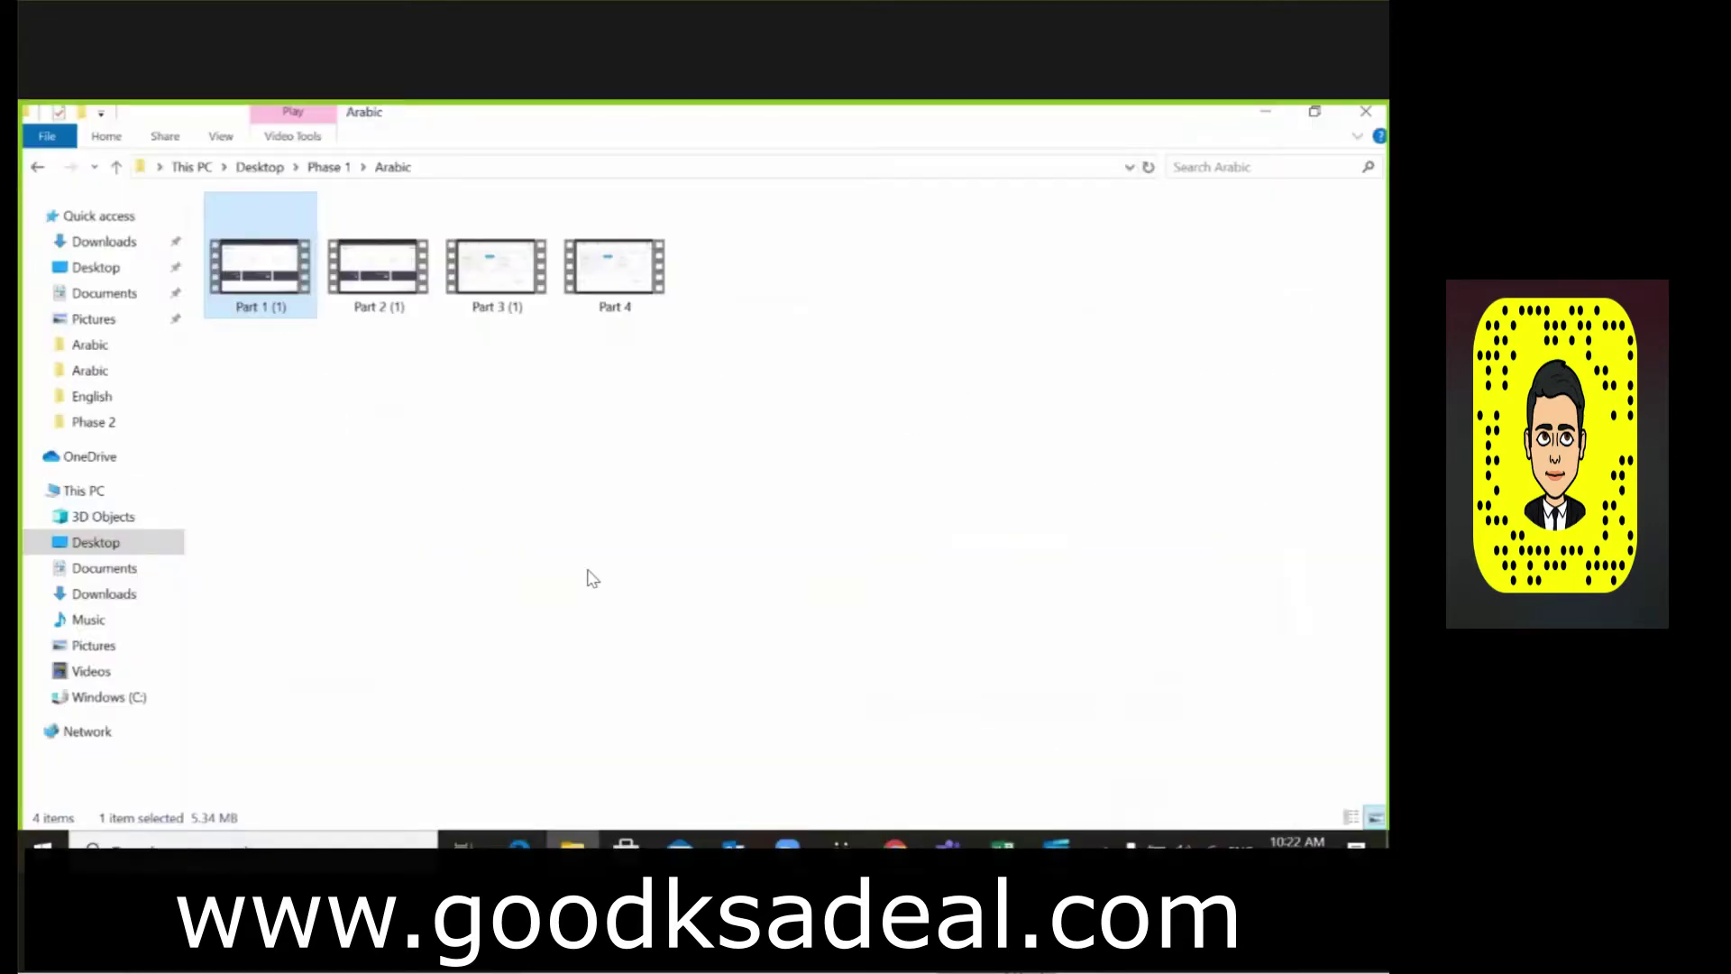
pyautogui.click(390, 280)
pyautogui.doubleClick(389, 280)
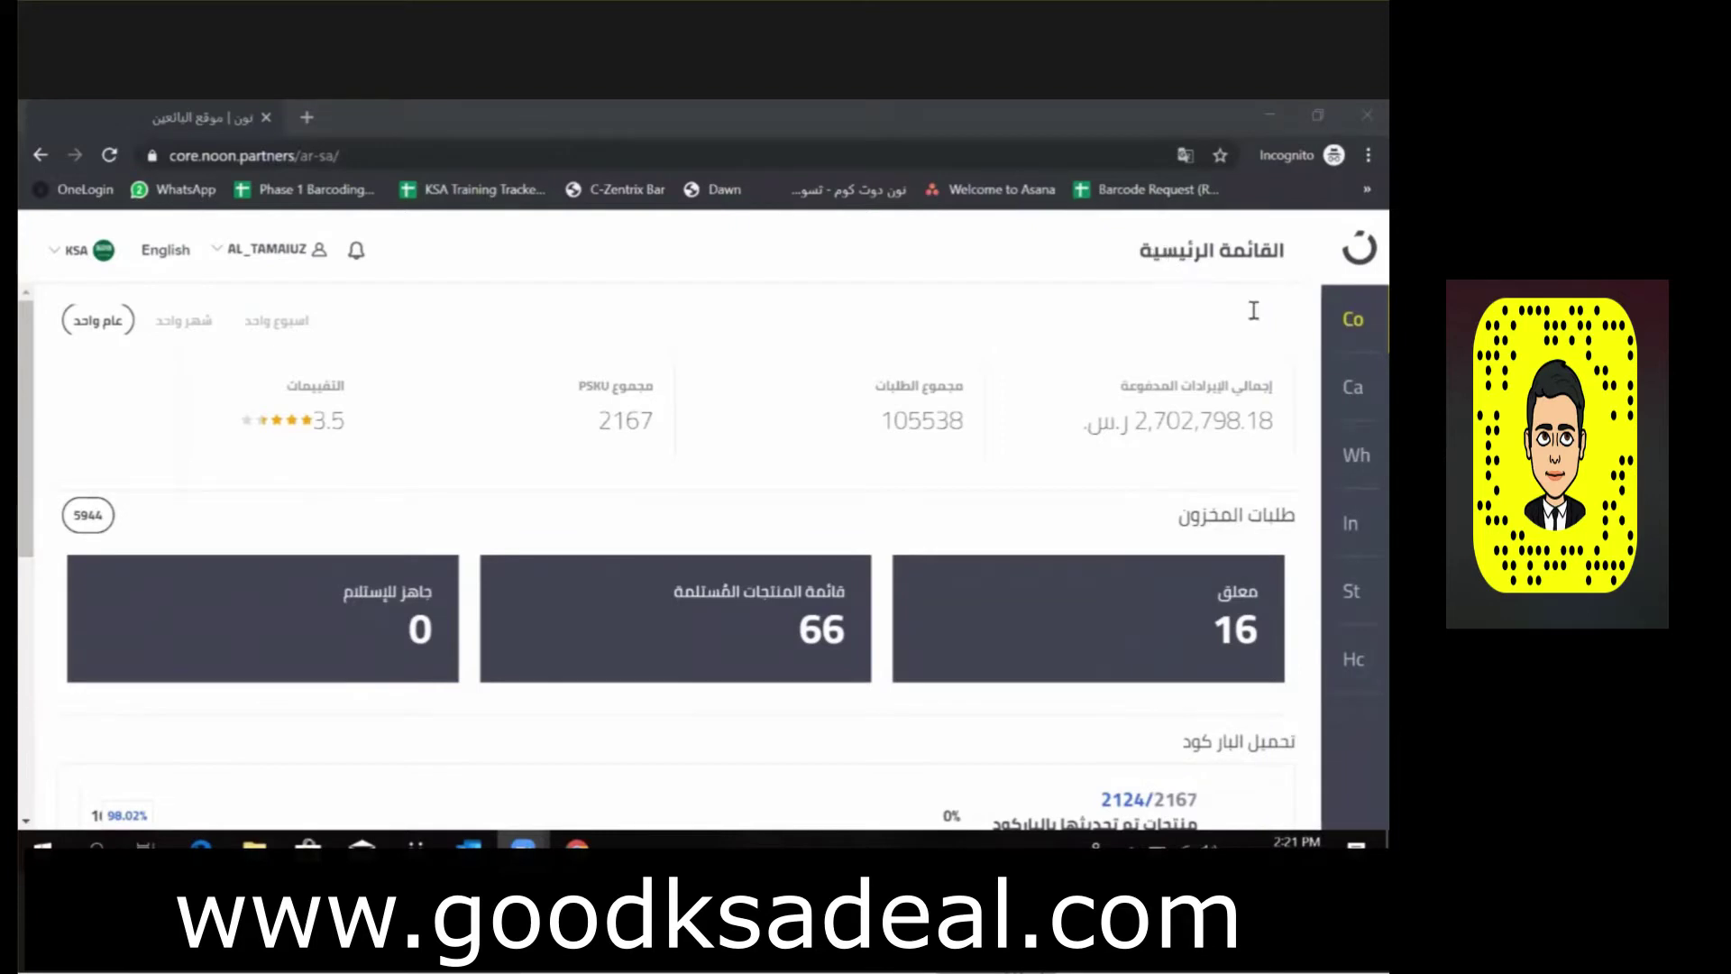
# Open the noon catalog page (قائمة منتجات نون) and search it for "iphone".
pyautogui.click(1356, 371)
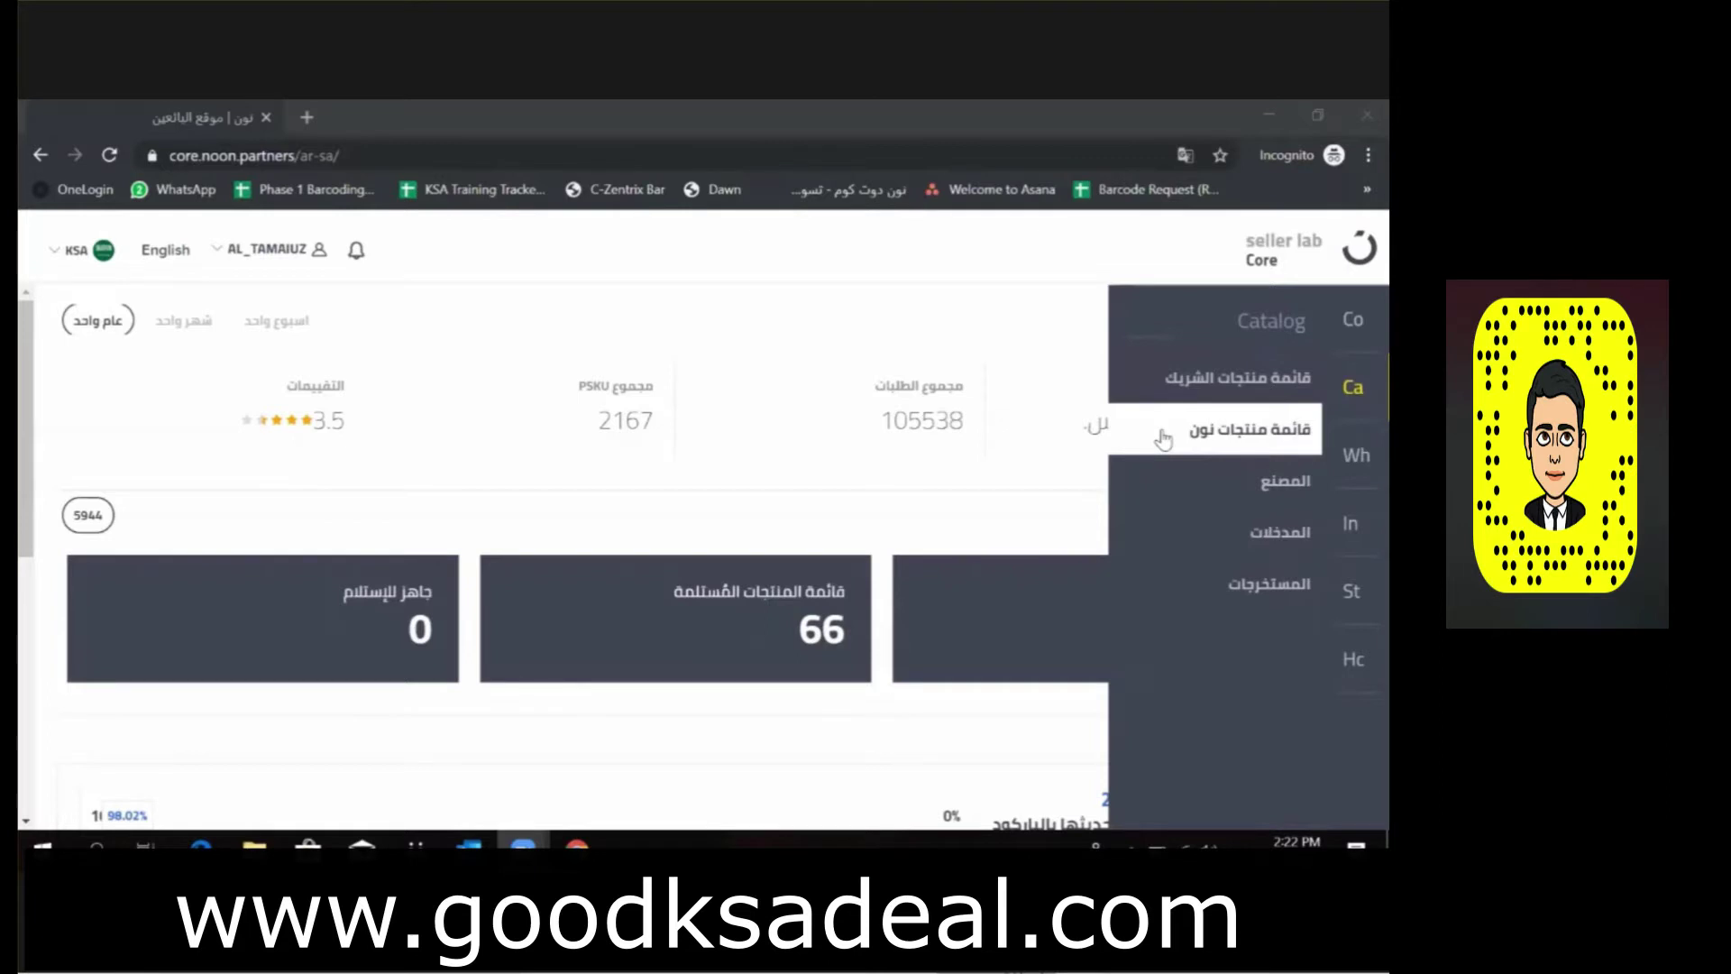
pyautogui.click(1264, 431)
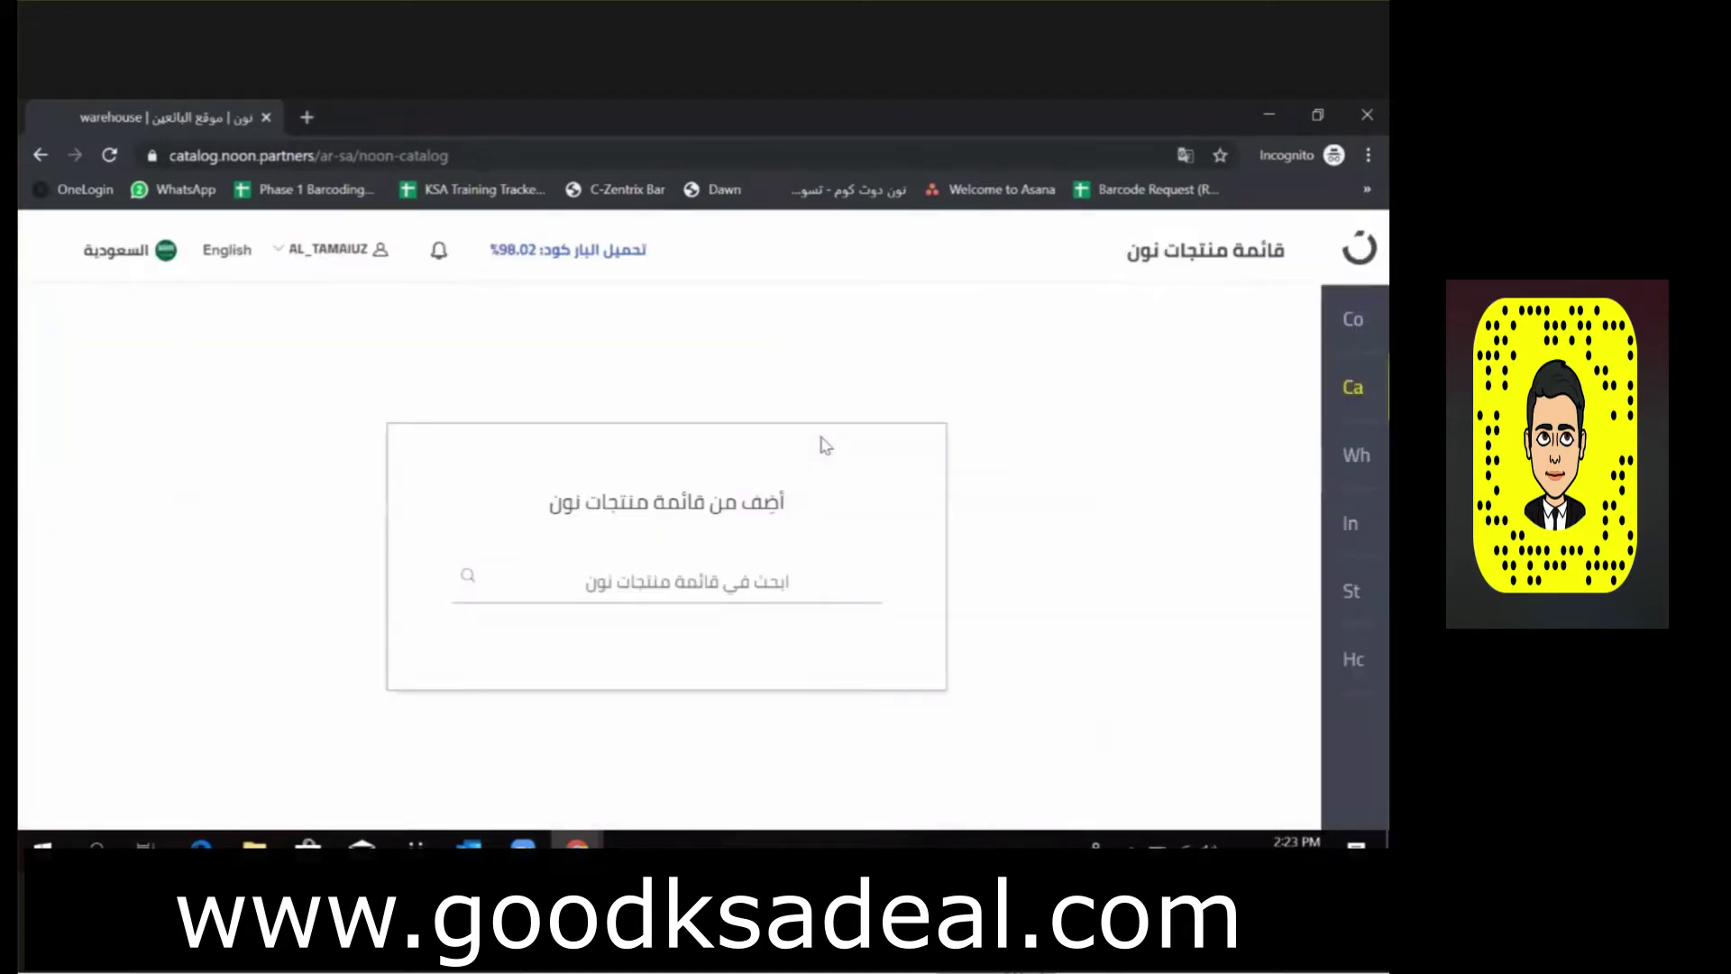
pyautogui.click(675, 582)
pyautogui.click(675, 581)
pyautogui.write('ip')
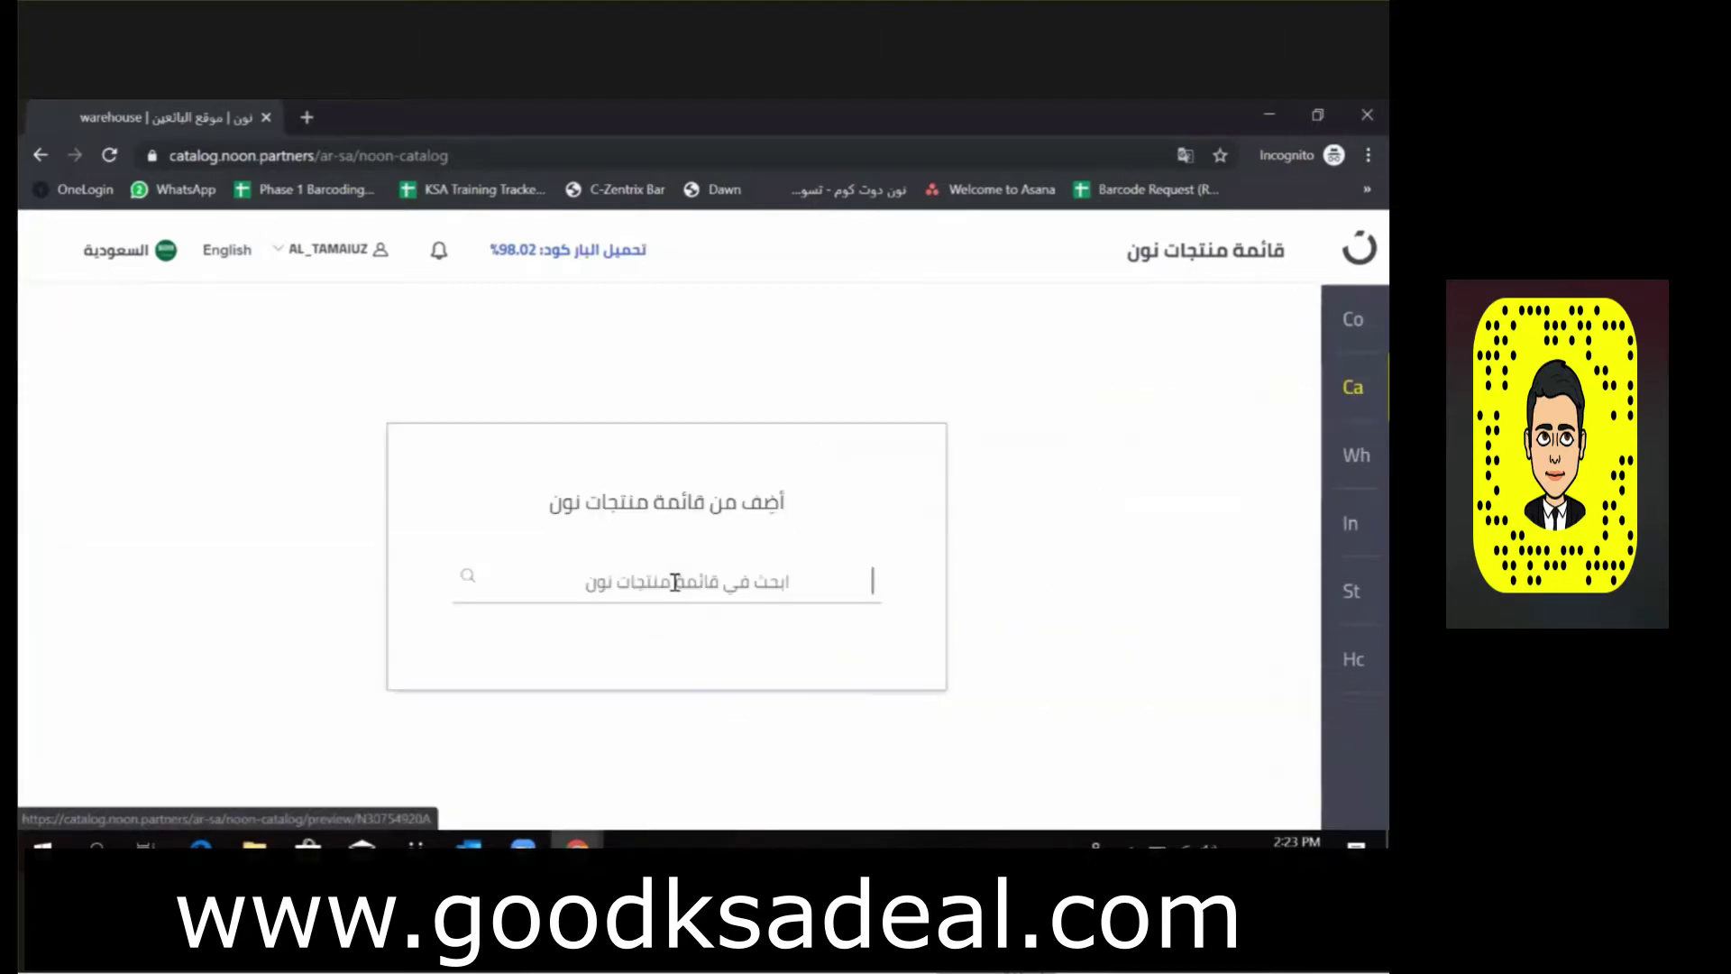
pyautogui.write('hone')
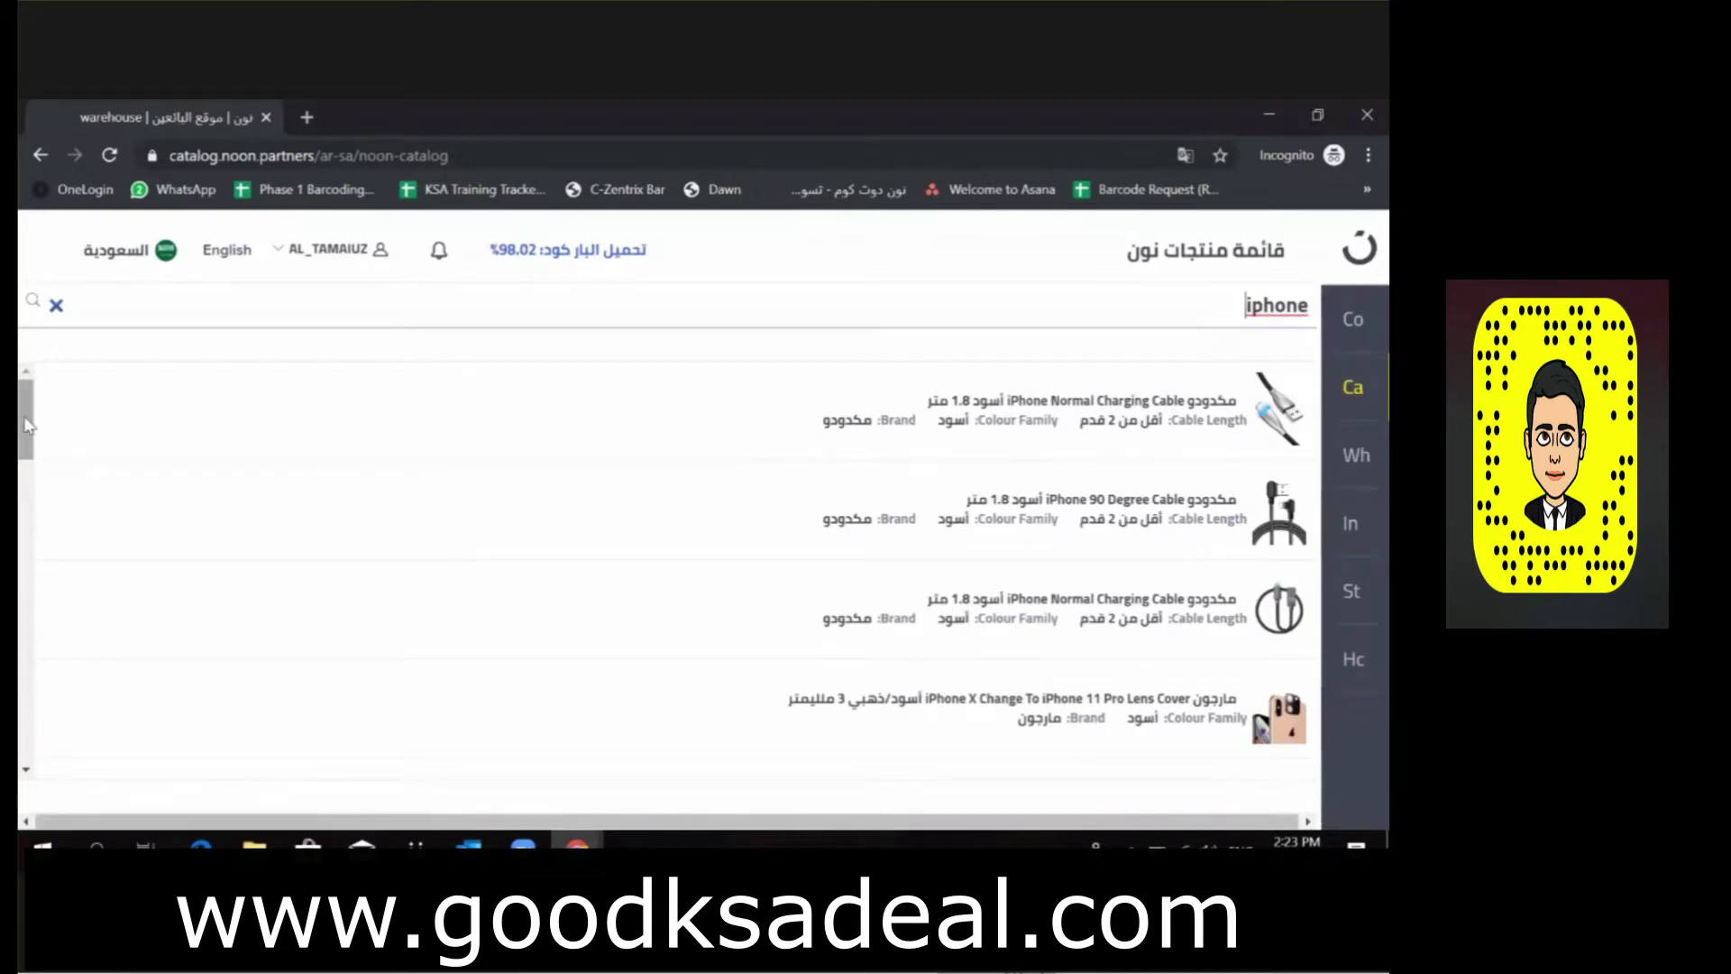
# Refine the catalog search to "iphone 8 64gb" and open the gold 64 GB iPhone 8 Plus.
pyautogui.moveTo(26, 429); pyautogui.dragTo(116, 772)
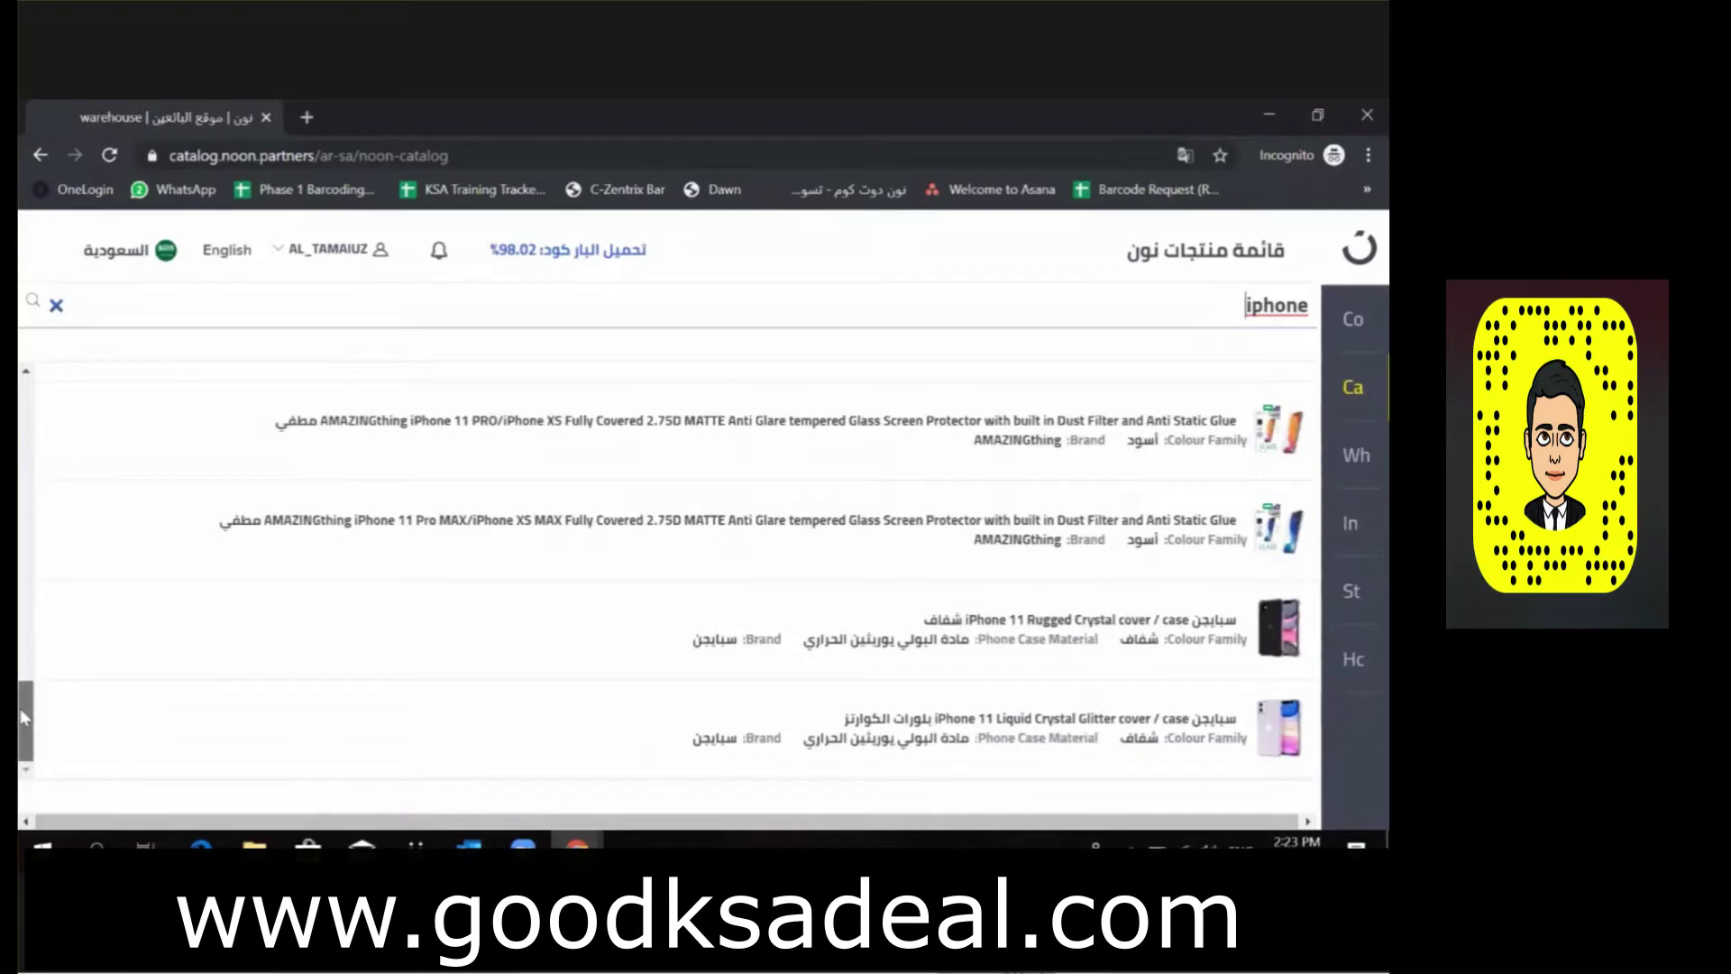
pyautogui.moveTo(24, 714); pyautogui.dragTo(43, 365)
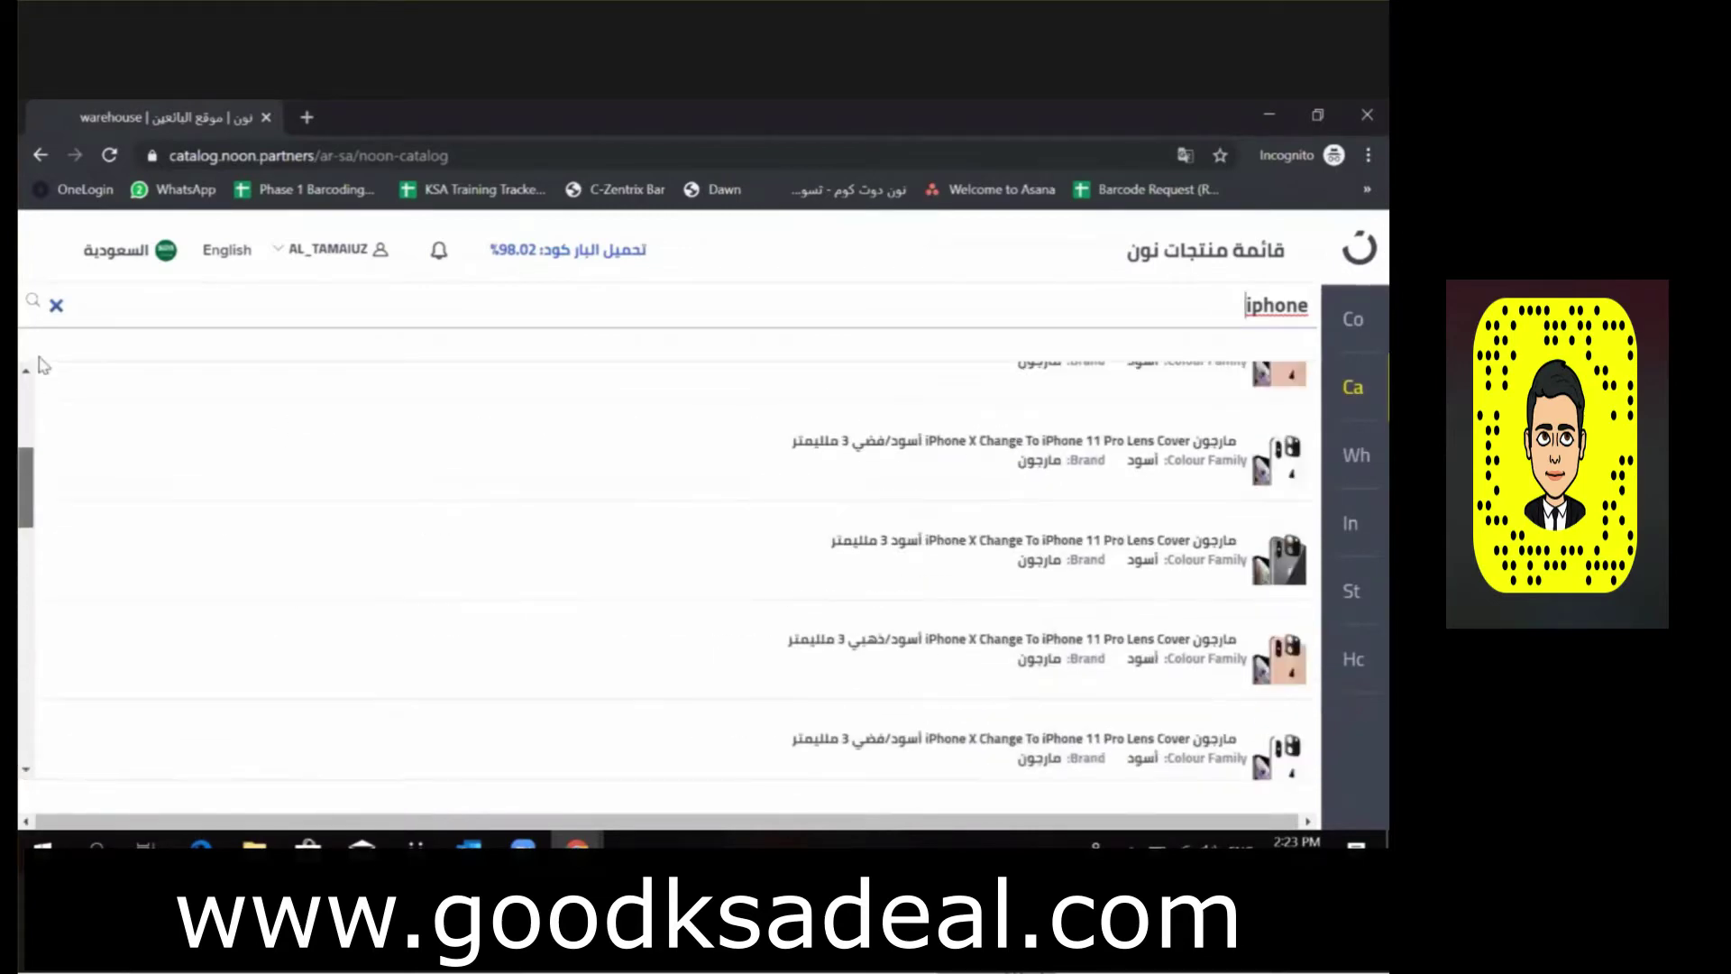
pyautogui.click(340, 300)
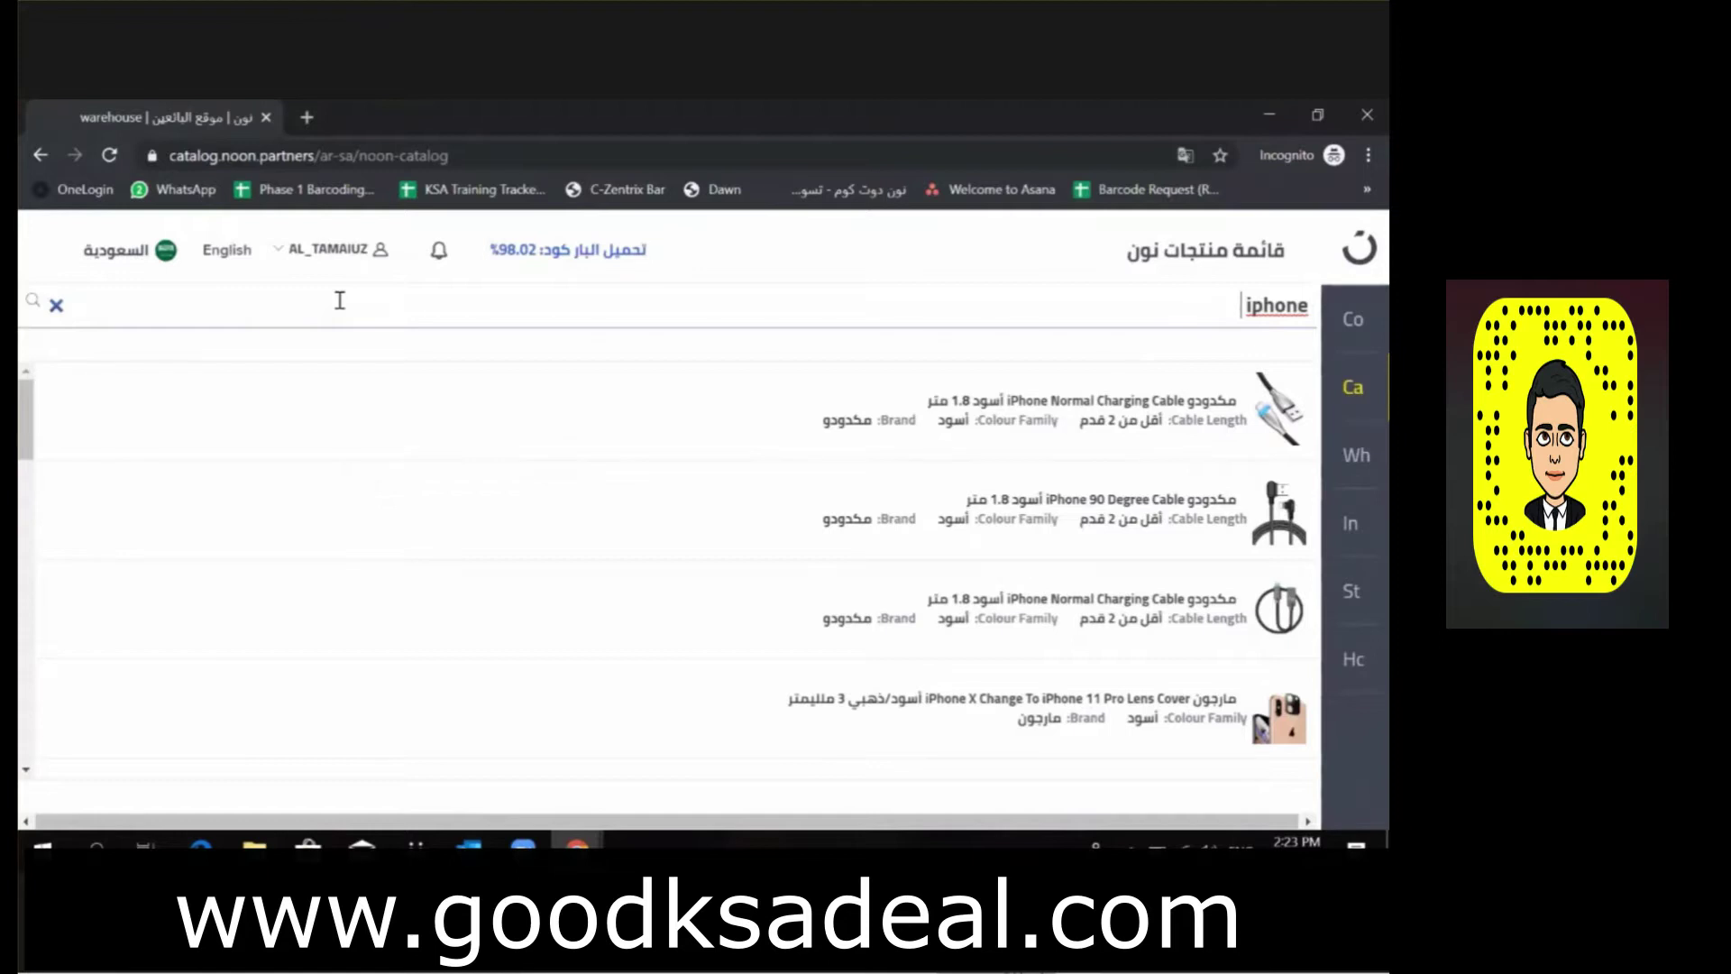
pyautogui.write('8')
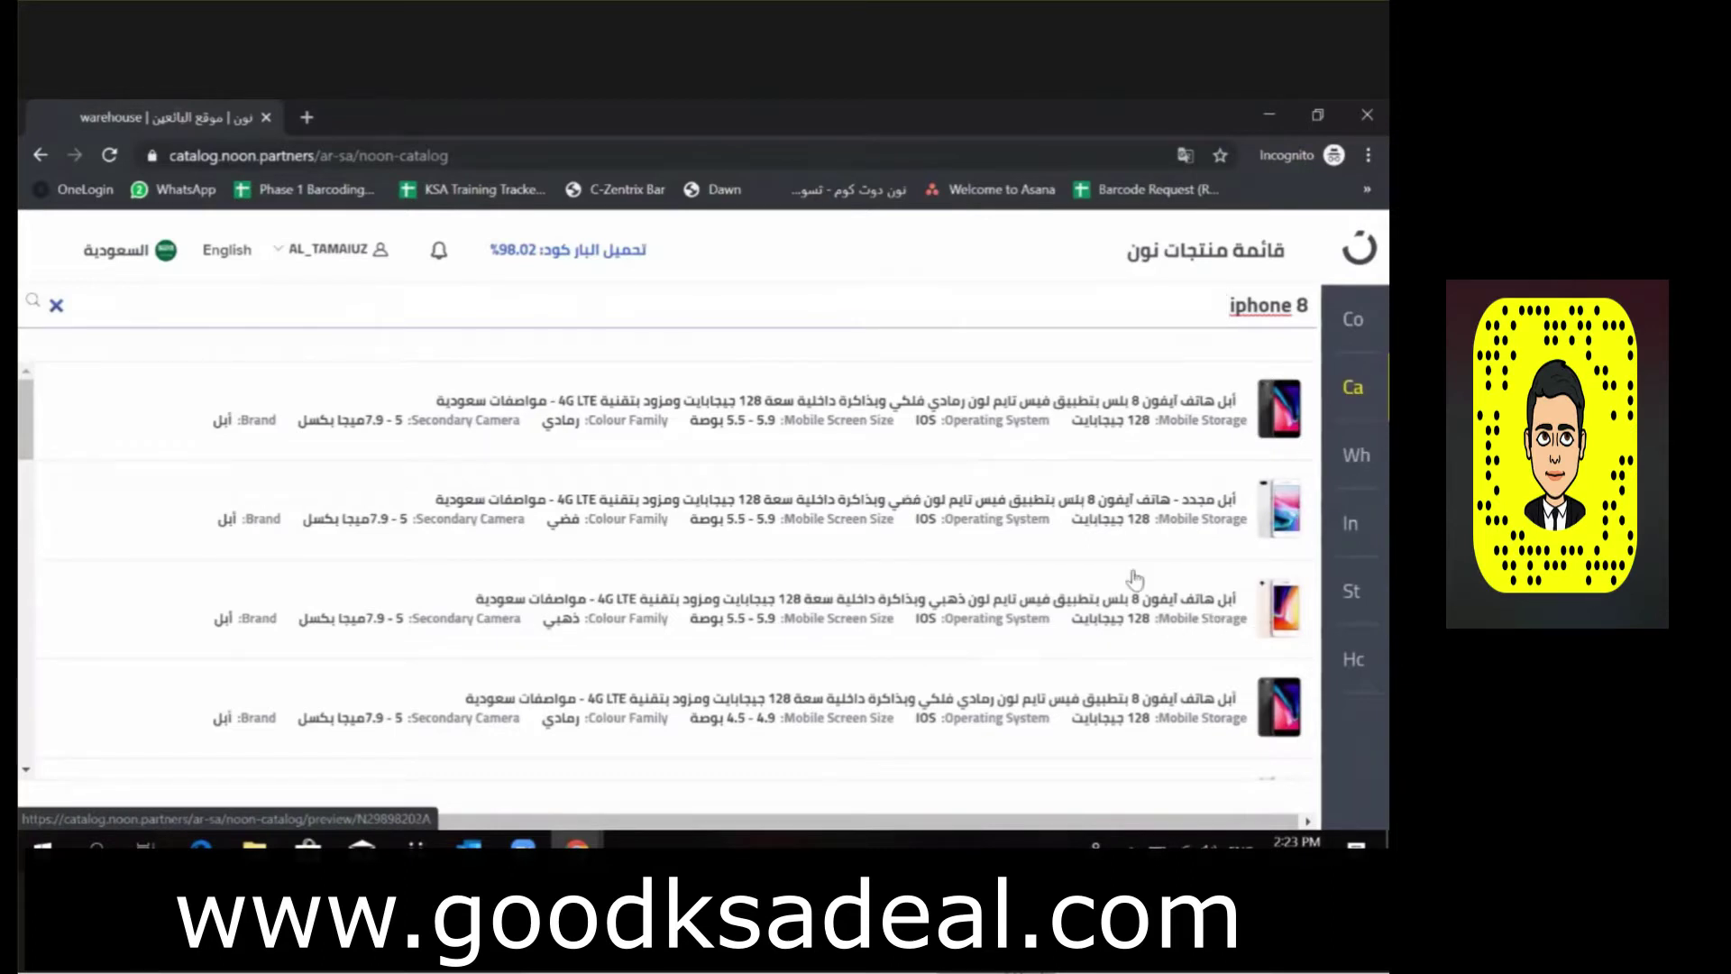
pyautogui.write('64gb')
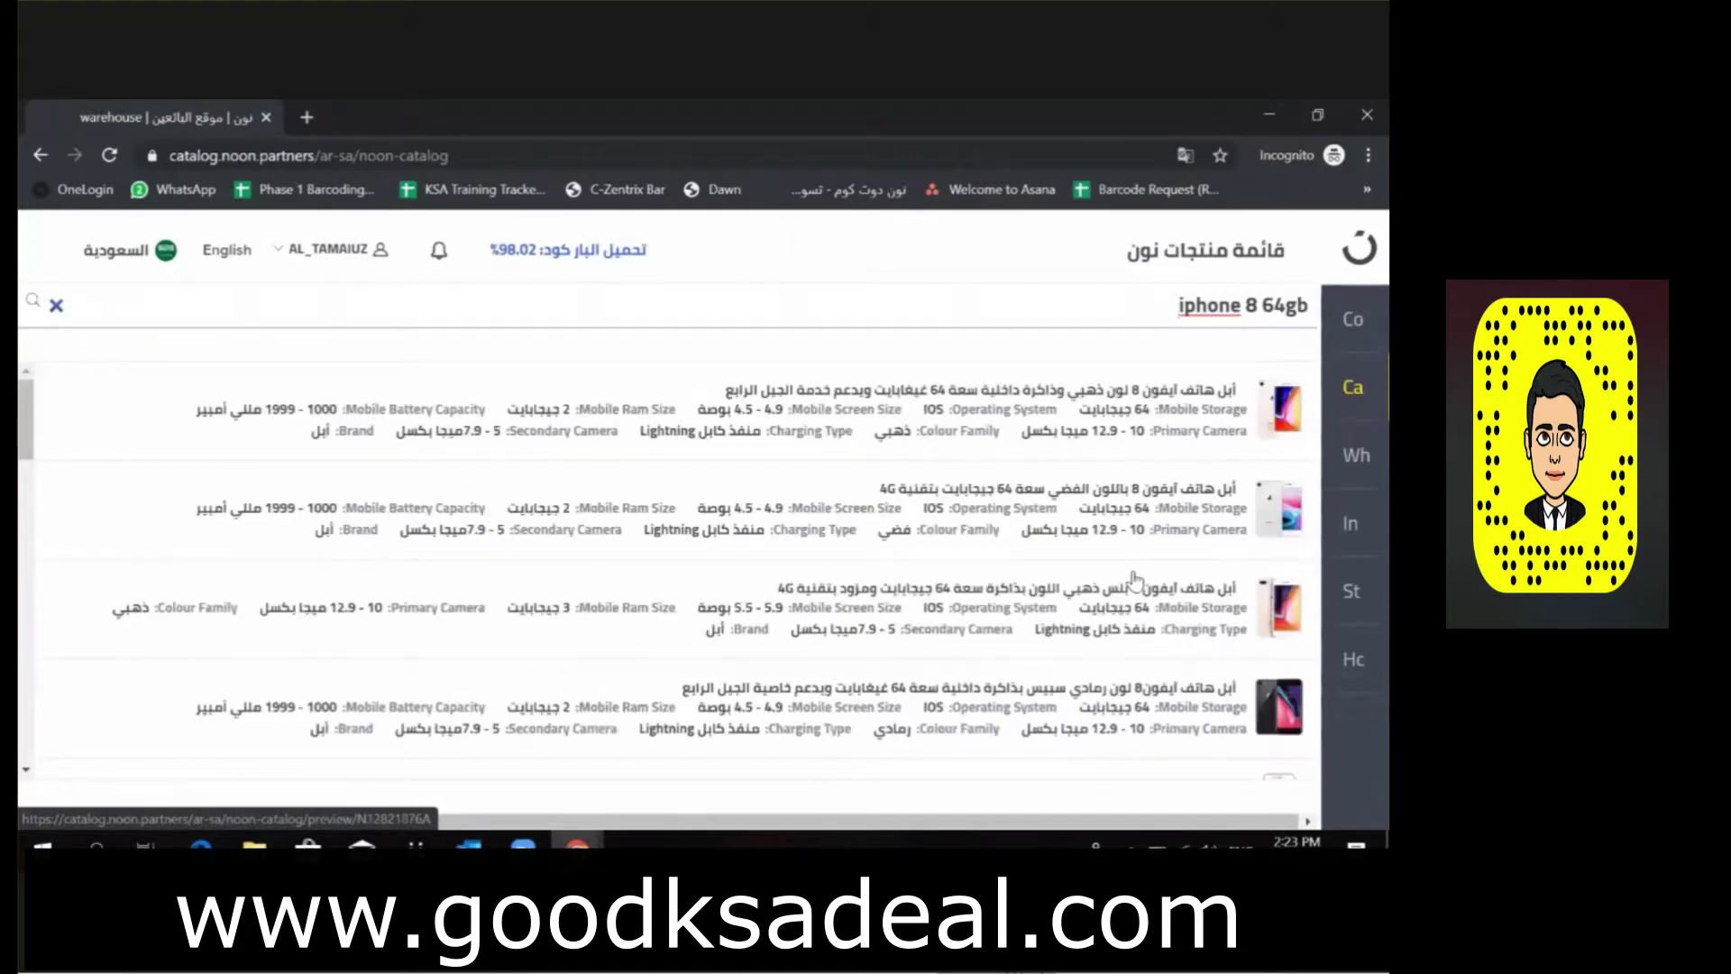
pyautogui.click(1095, 473)
pyautogui.click(1206, 599)
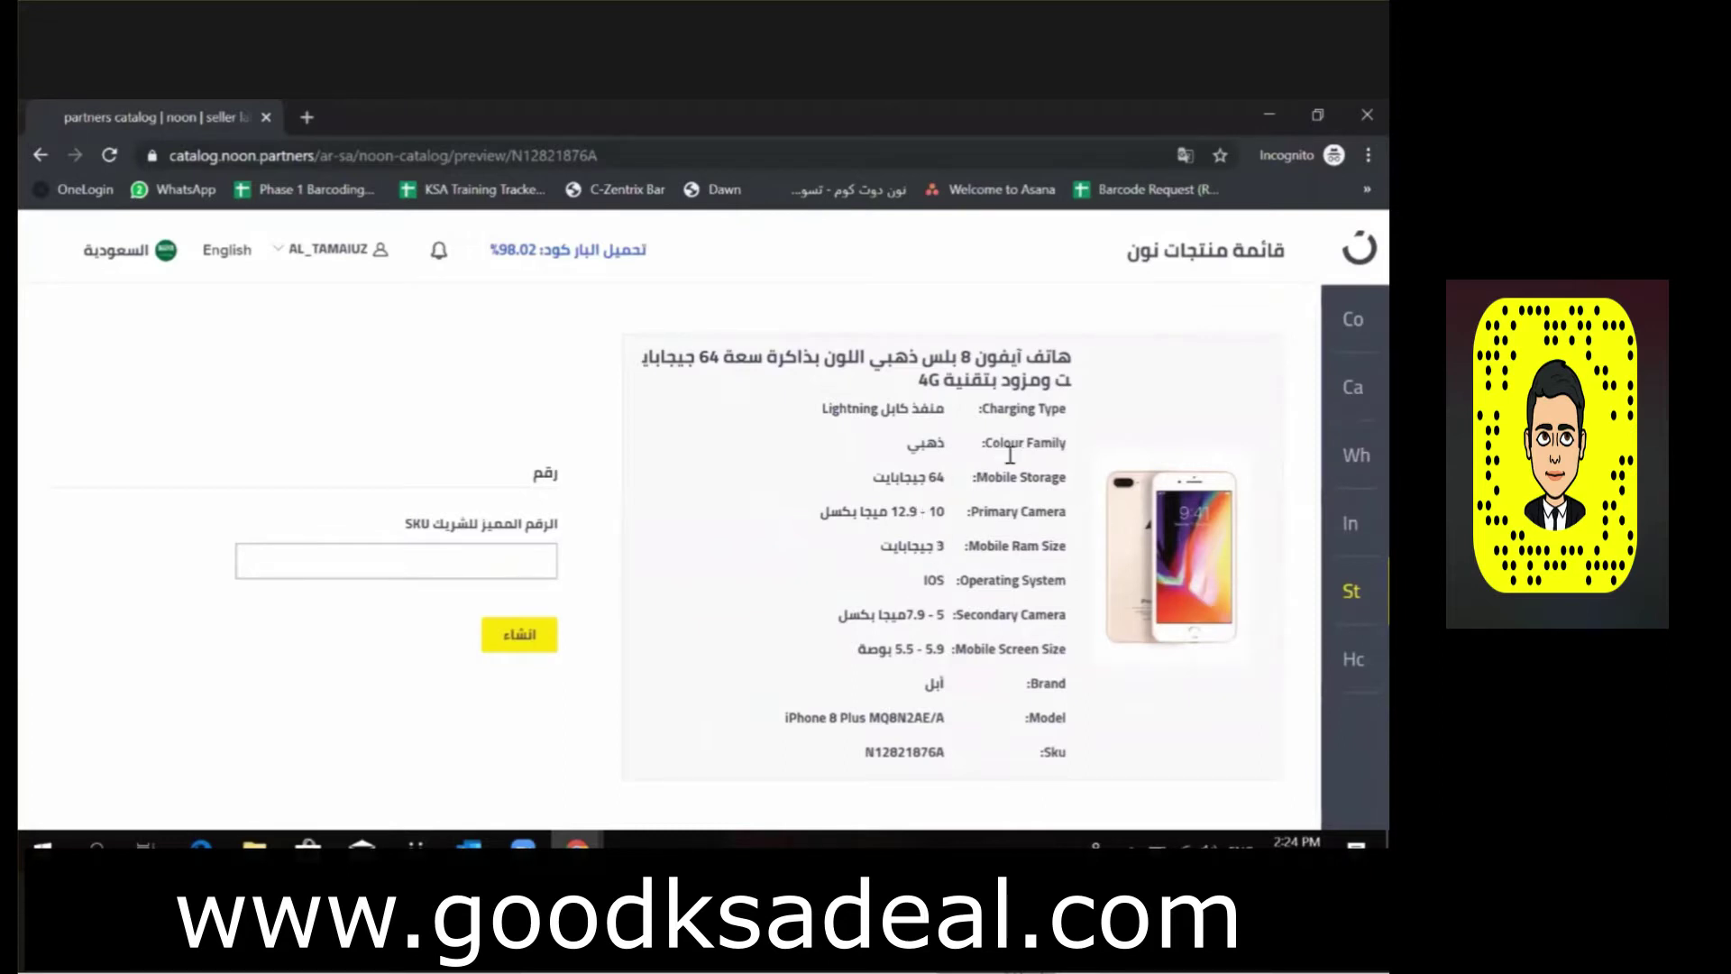
# Copy the phone's SKU N12821876A, search the noon catalog for it and open the matching product.
pyautogui.moveTo(1277, 412)
pyautogui.moveTo(1348, 386)
pyautogui.doubleClick(914, 753)
pyautogui.hotkey('ctrl', 'c')
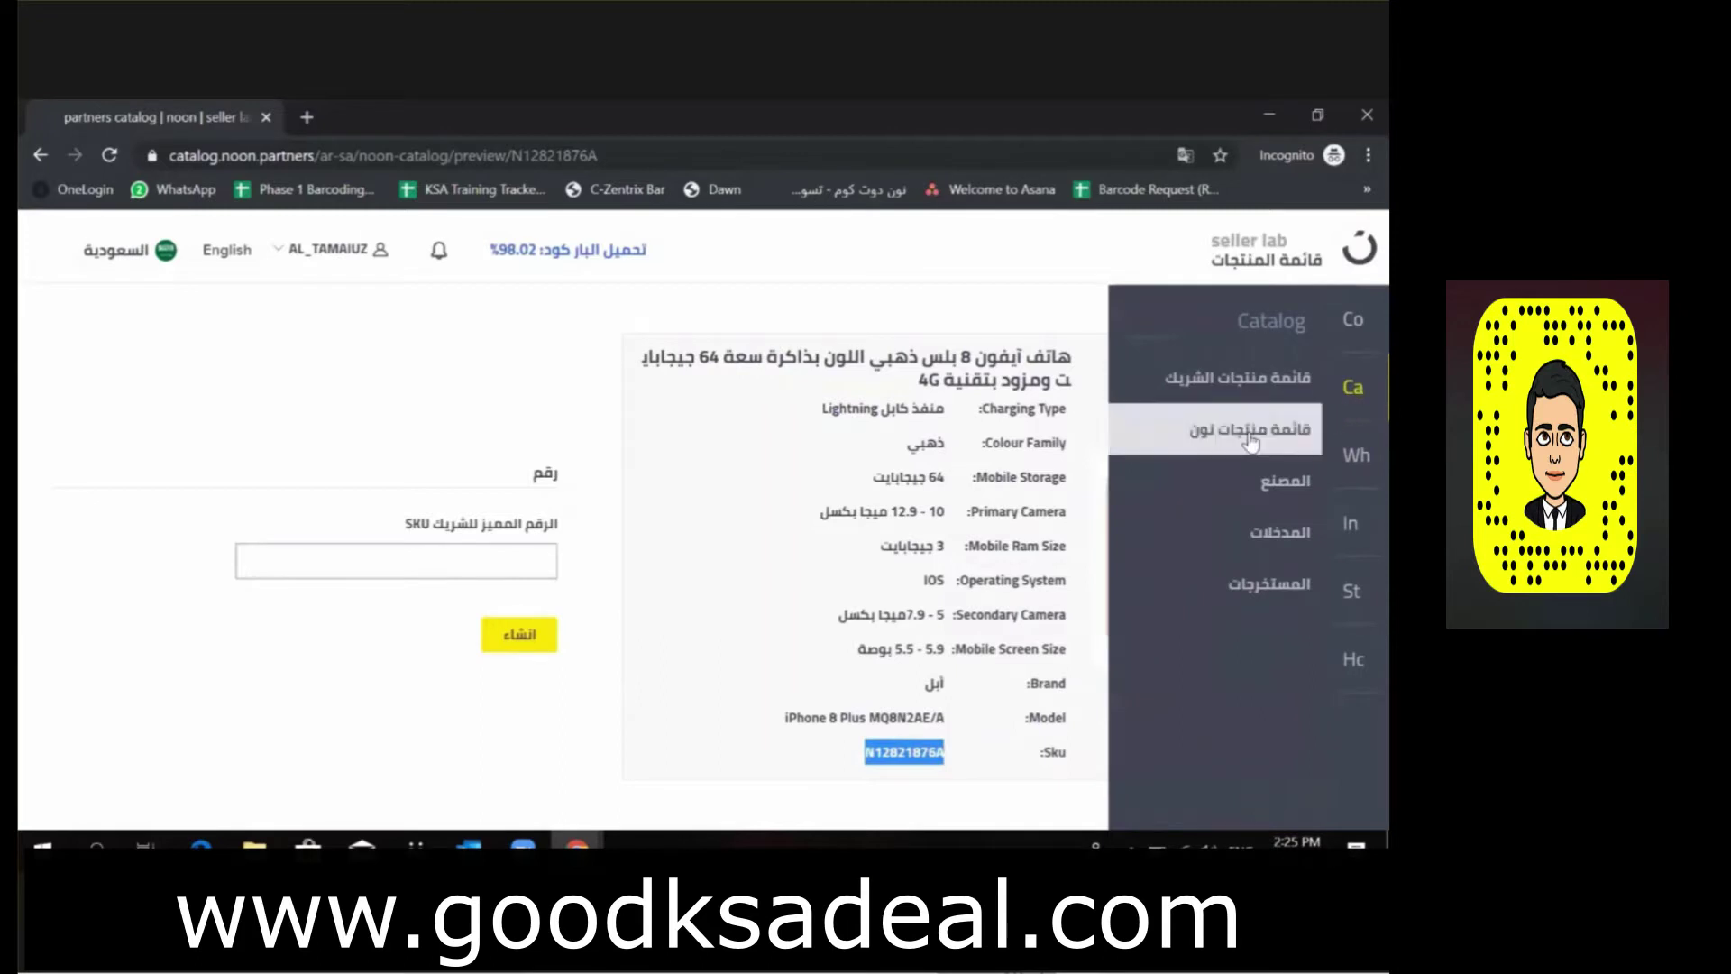
pyautogui.click(1251, 437)
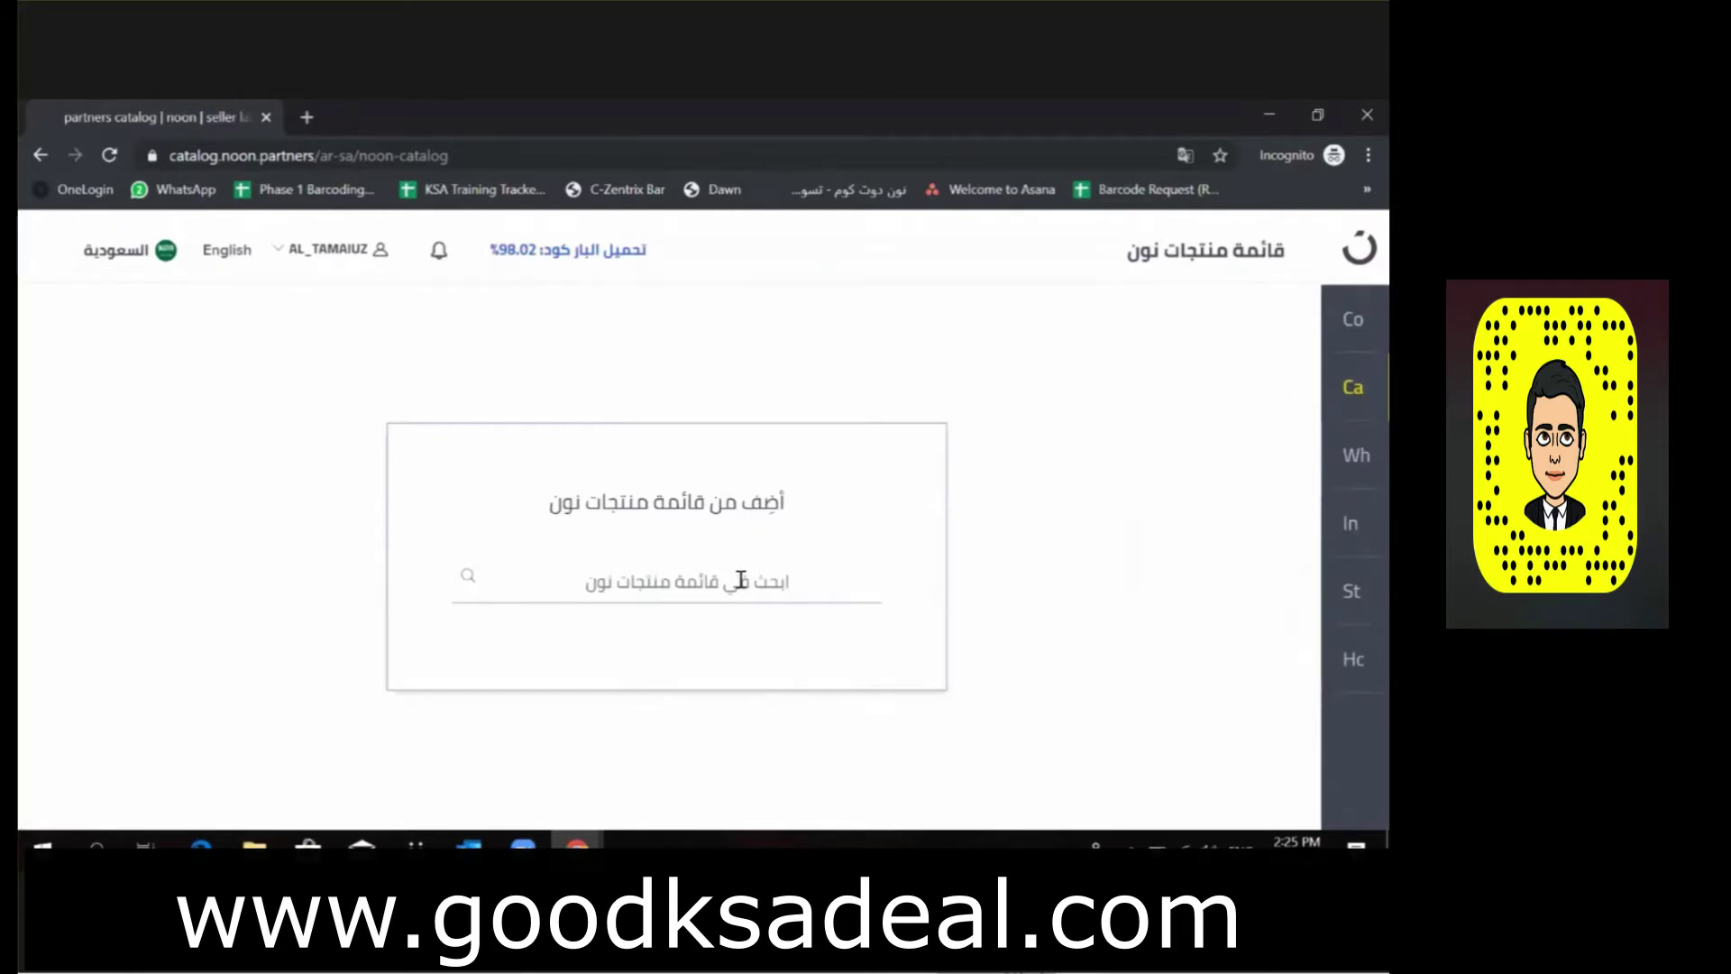
pyautogui.hotkey('ctrl', 'v')
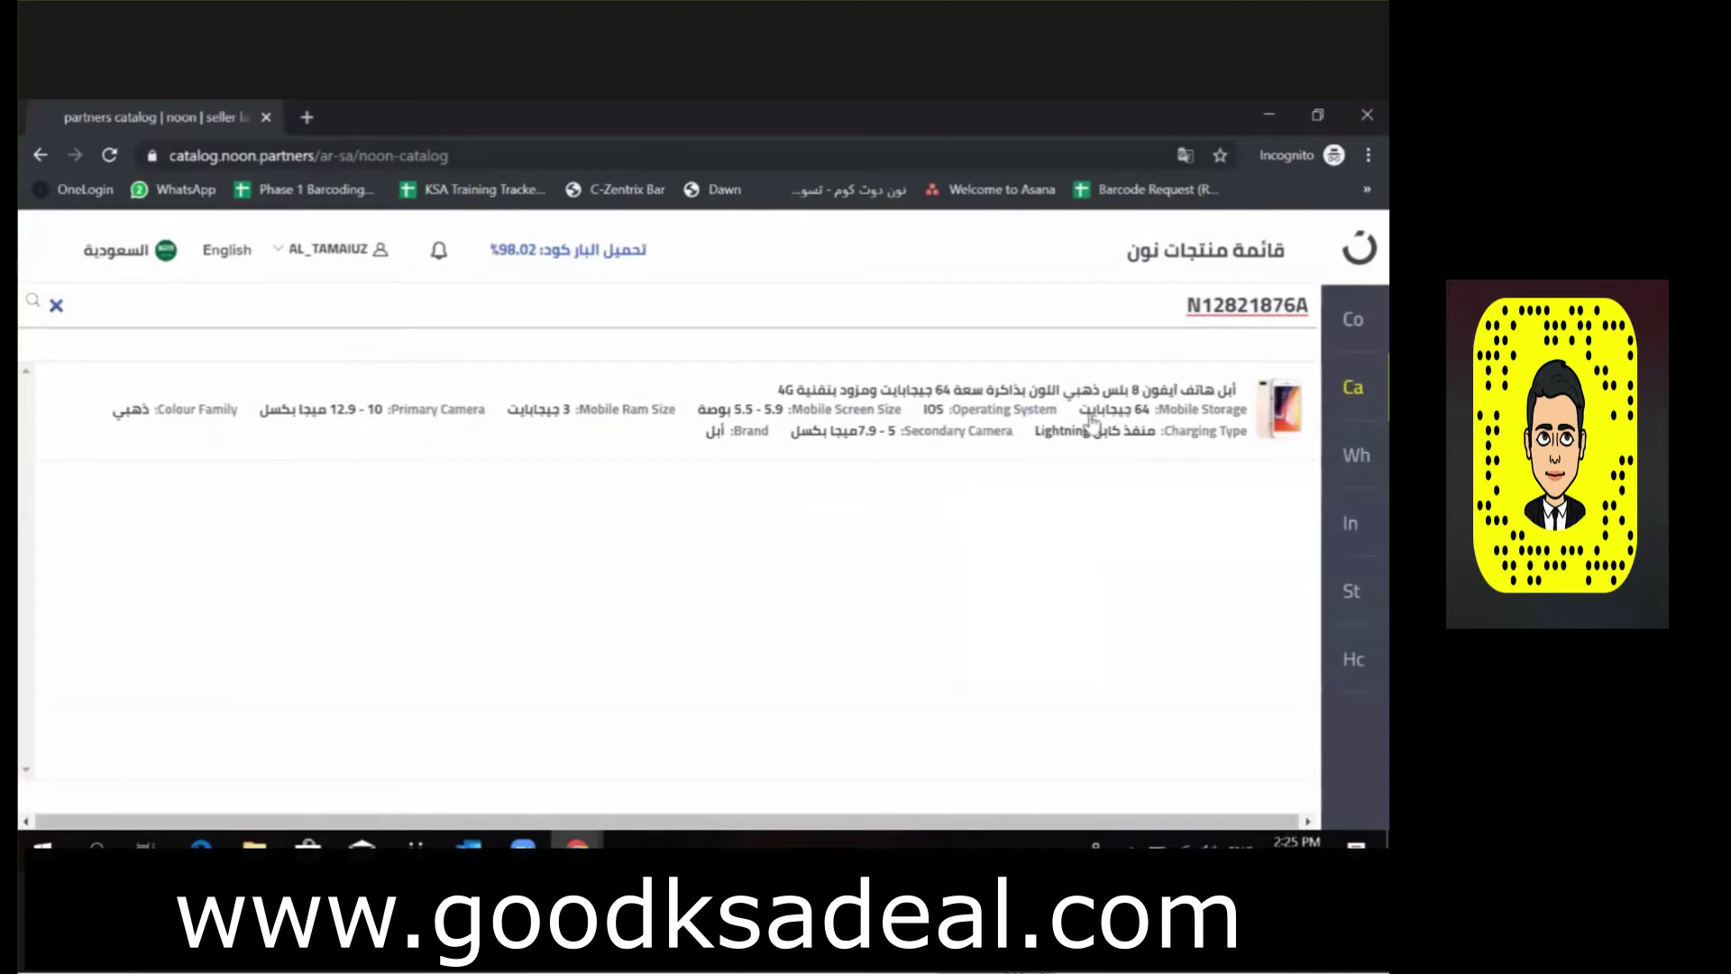
pyautogui.click(1123, 396)
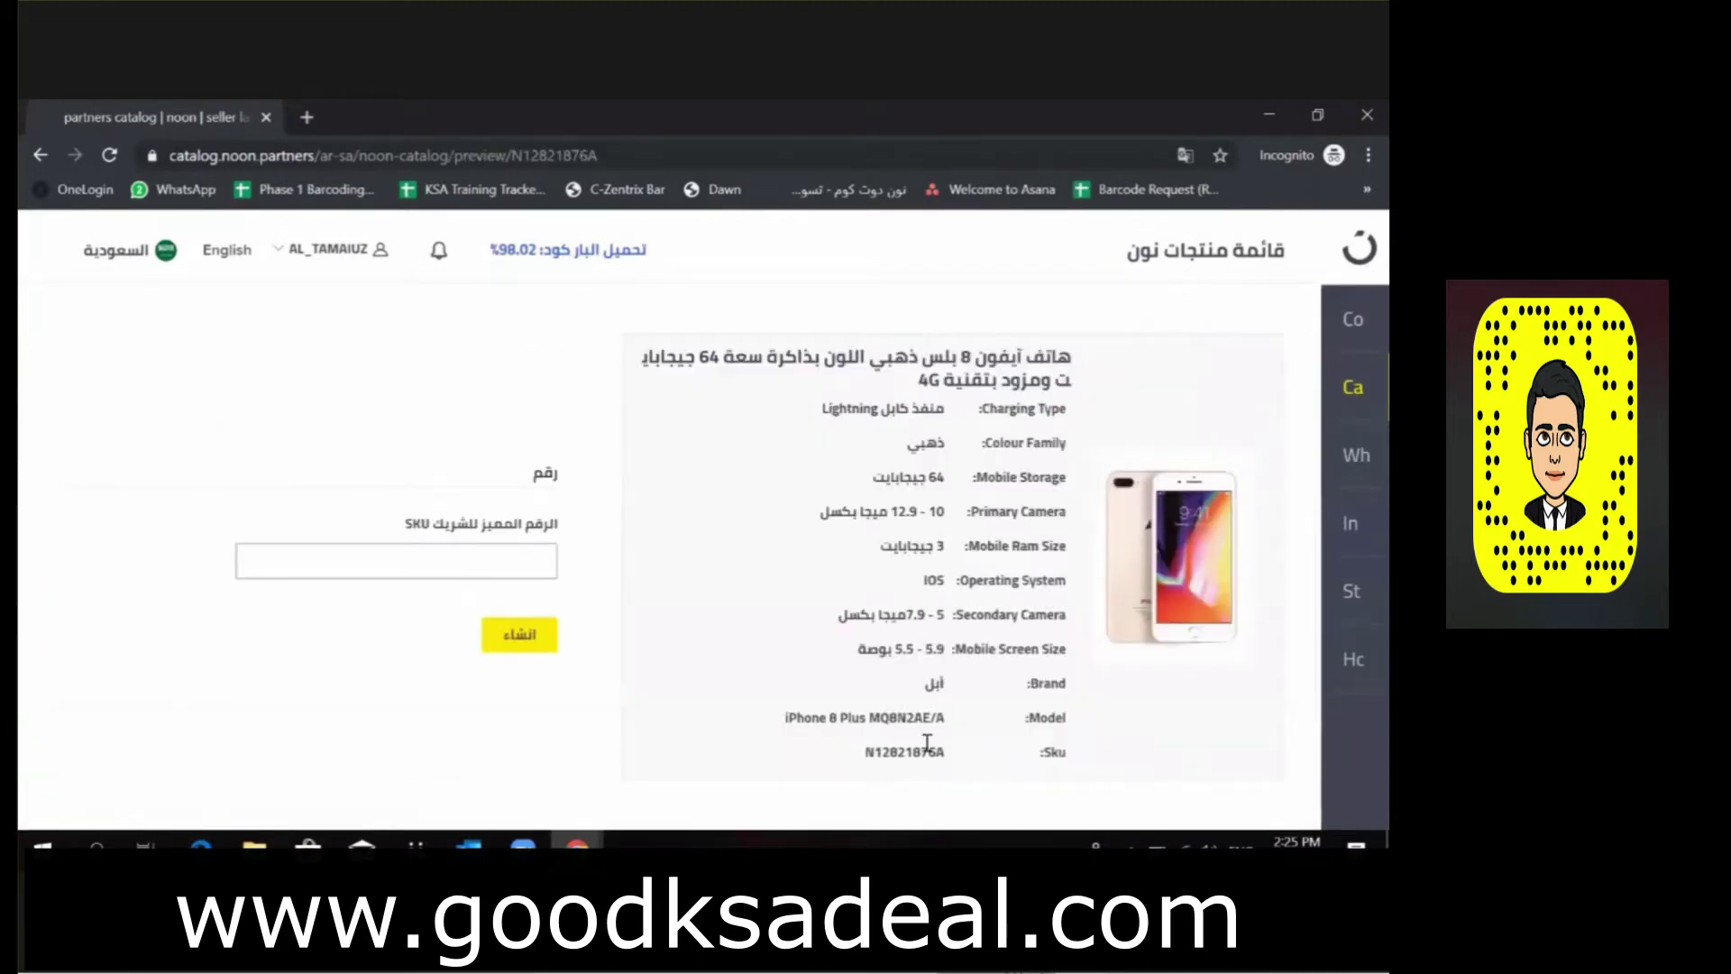
# Copy the noon SKU N12821876A from the product details into the partner SKU field.
pyautogui.doubleClick(918, 750)
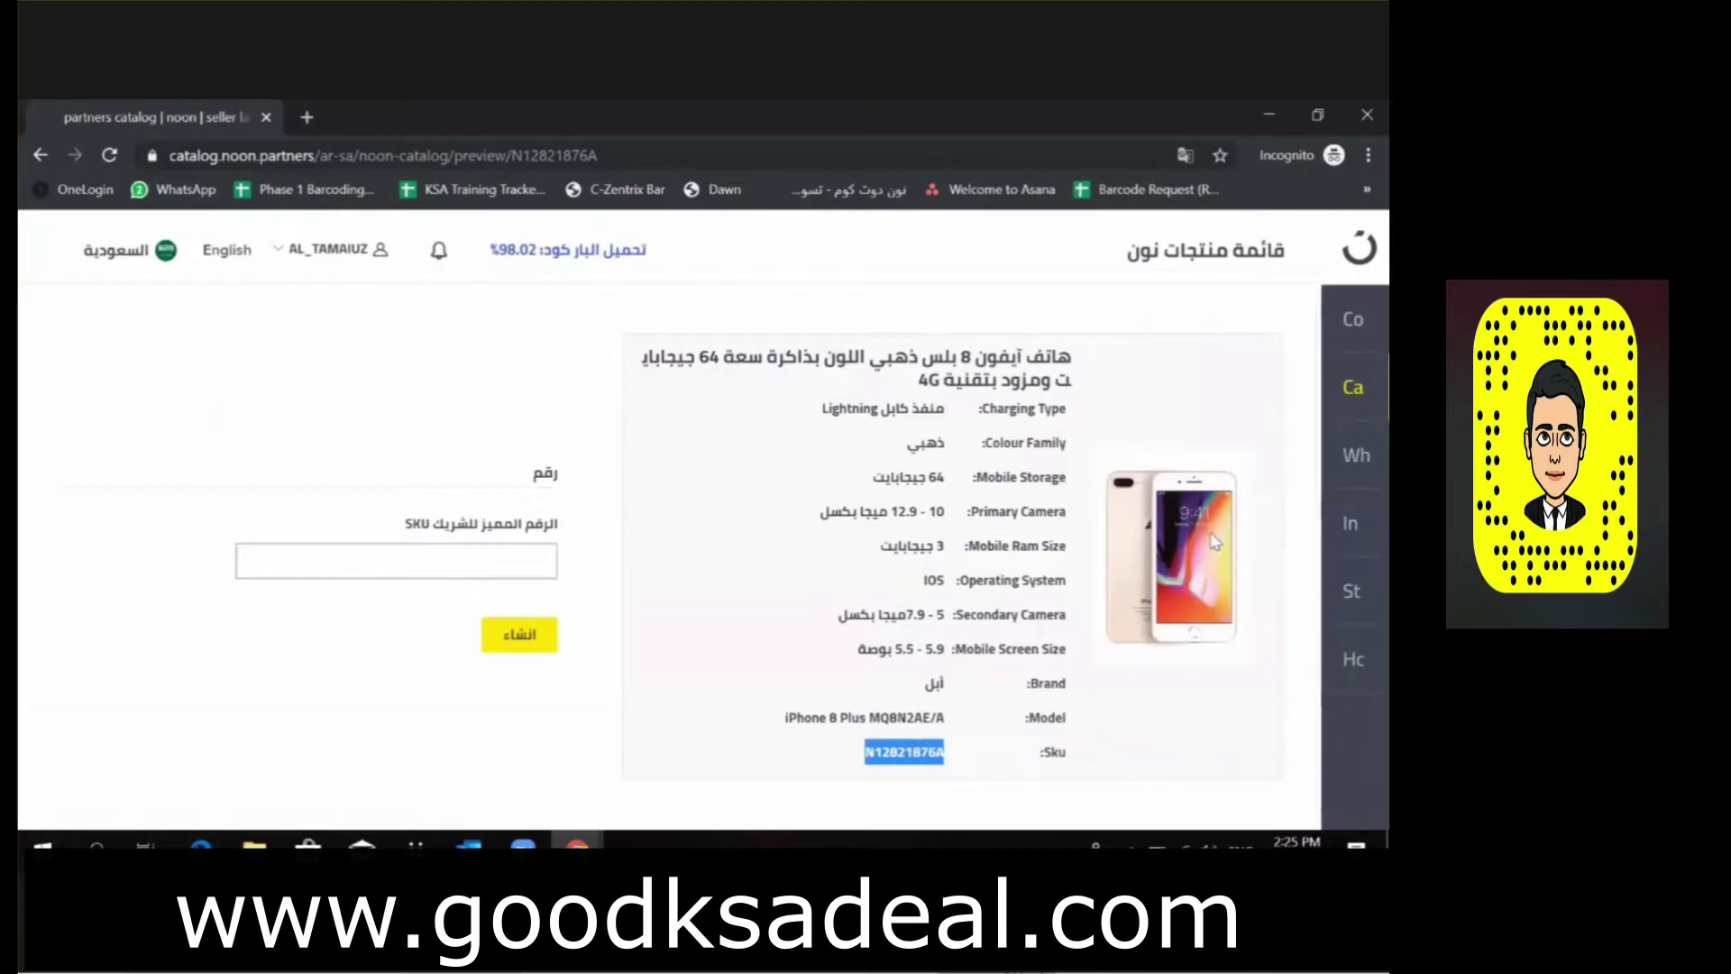
pyautogui.click(523, 562)
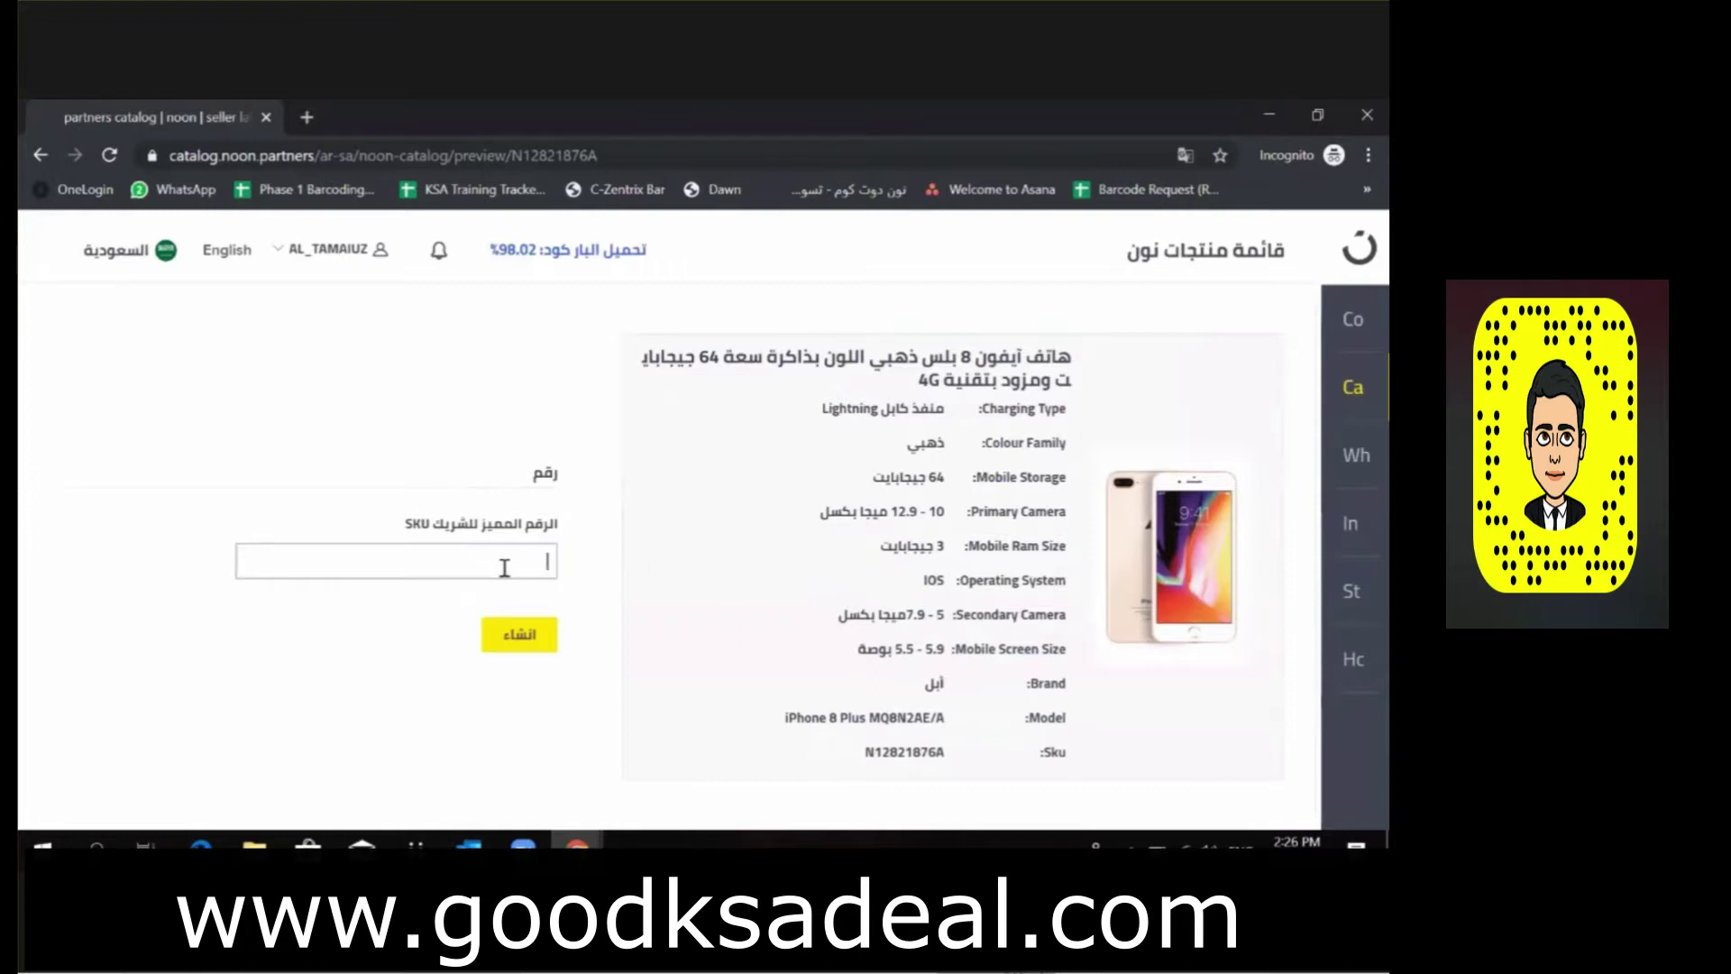
pyautogui.doubleClick(903, 753)
pyautogui.hotkey('ctrl', 'c')
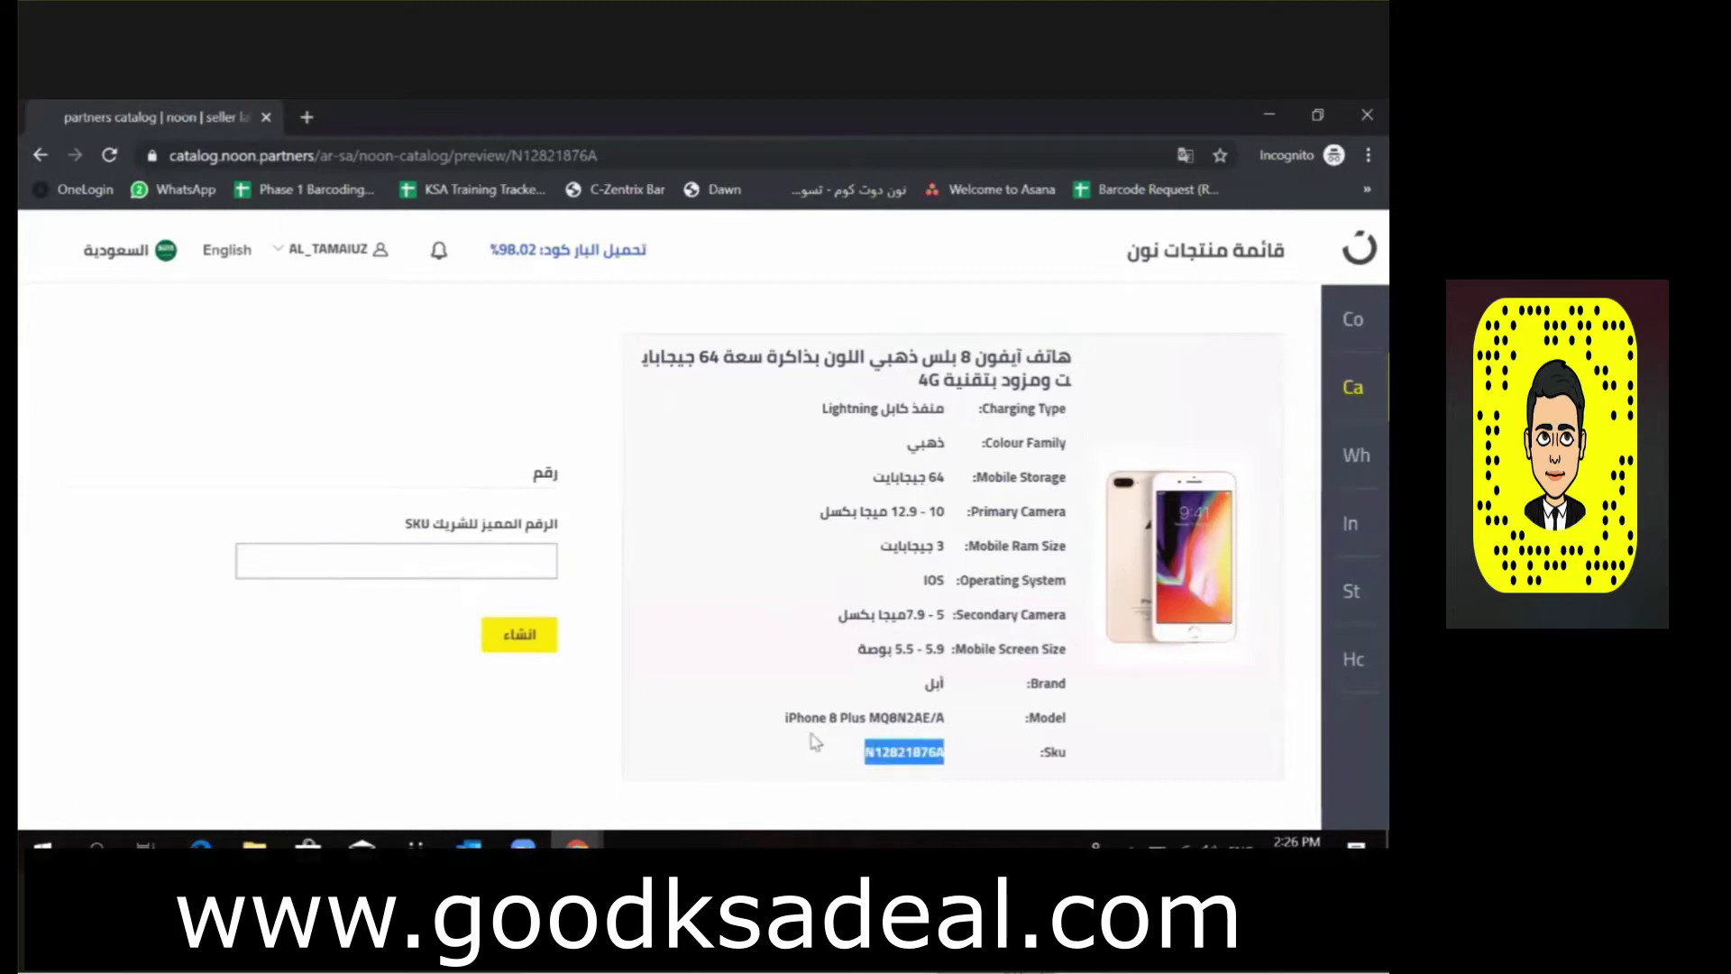
pyautogui.click(460, 552)
pyautogui.hotkey('ctrl', 'v')
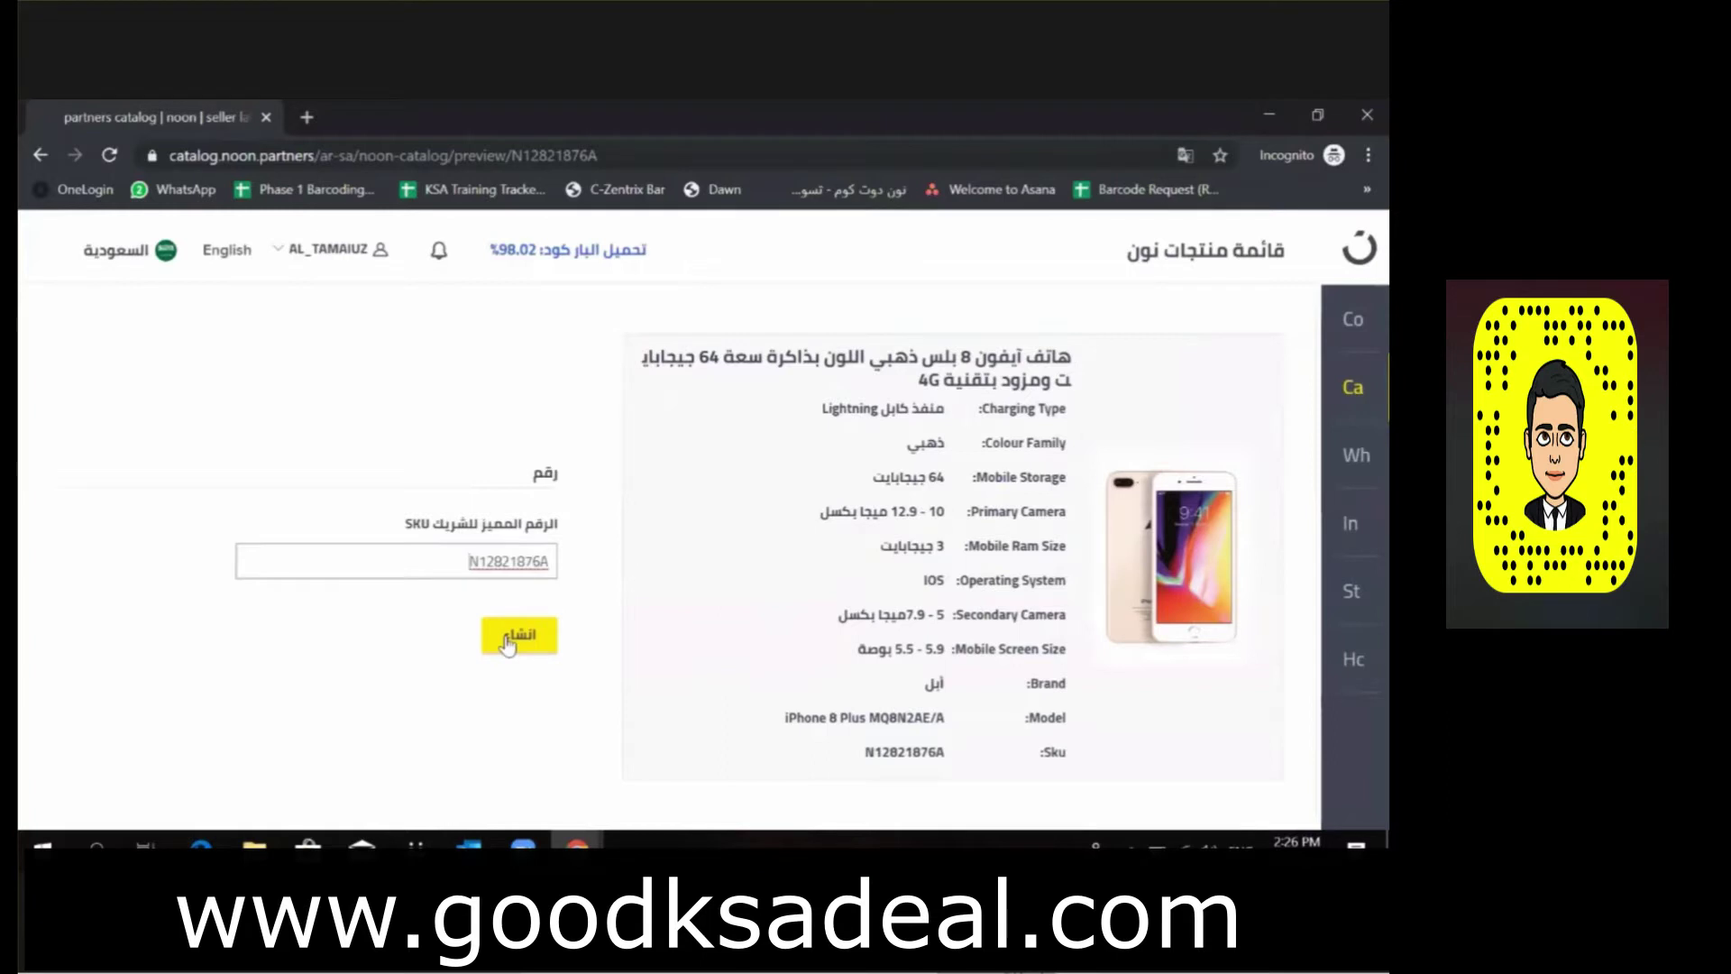
# Go to the partner catalog (قائمة منتجات الشريك) and open the 130 ml anti-hair-loss oil product.
pyautogui.moveTo(1344, 387)
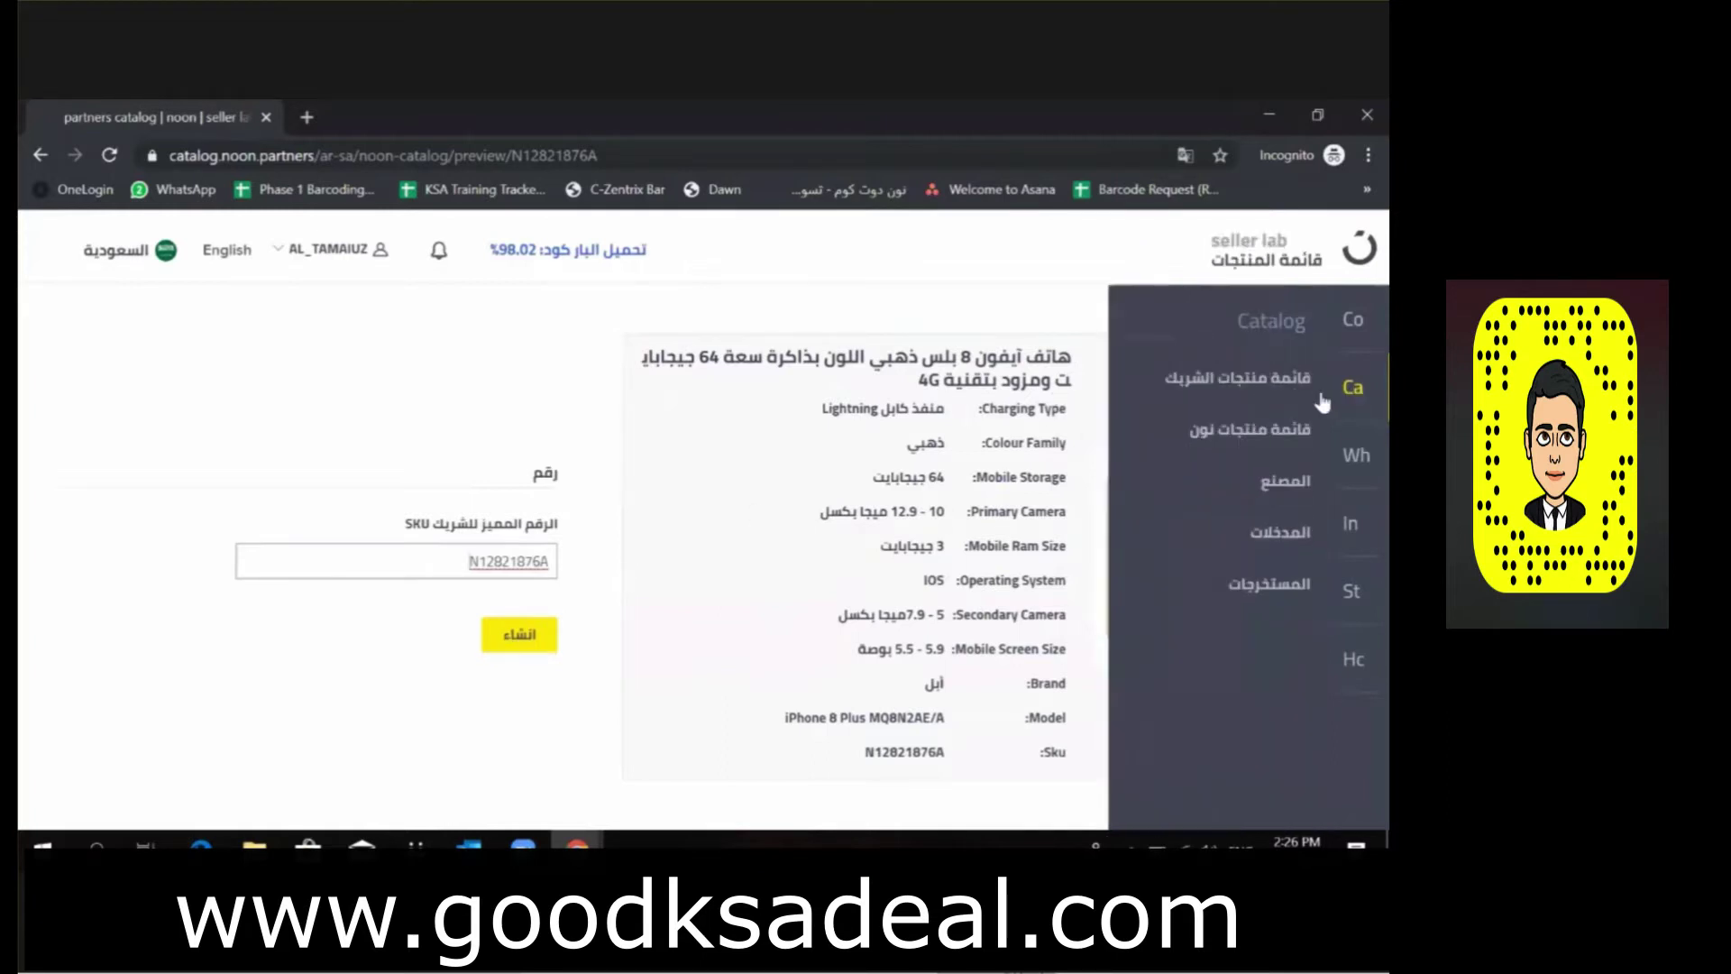
pyautogui.click(1216, 383)
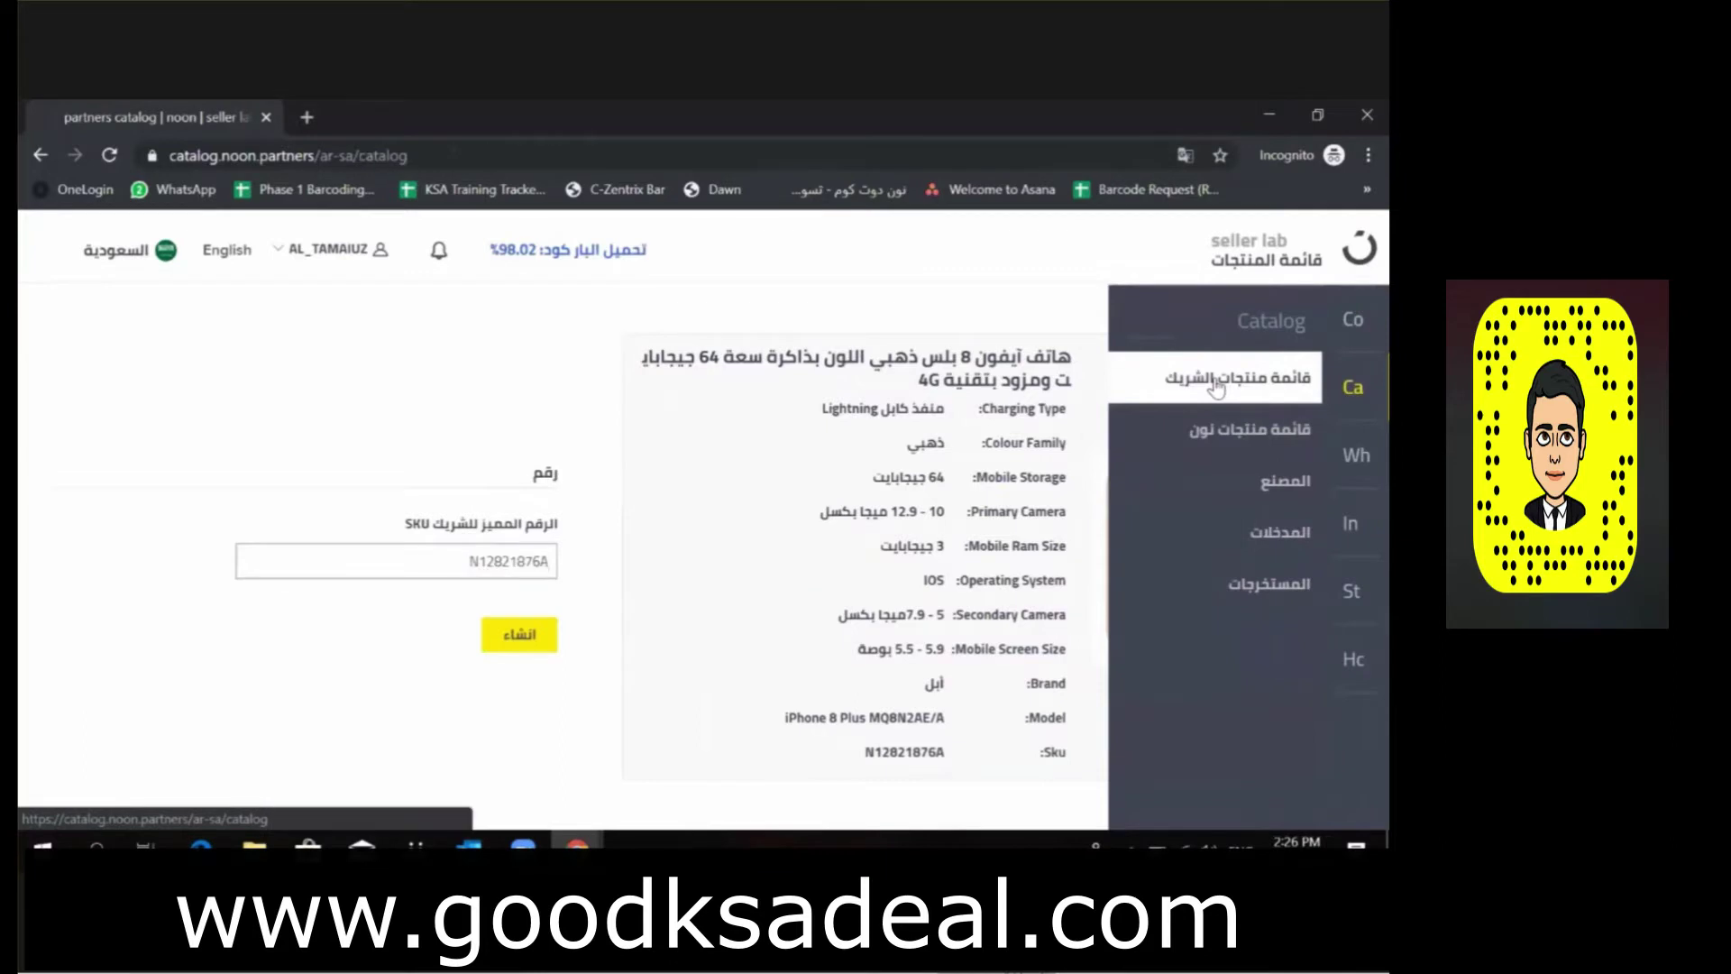
pyautogui.click(1037, 437)
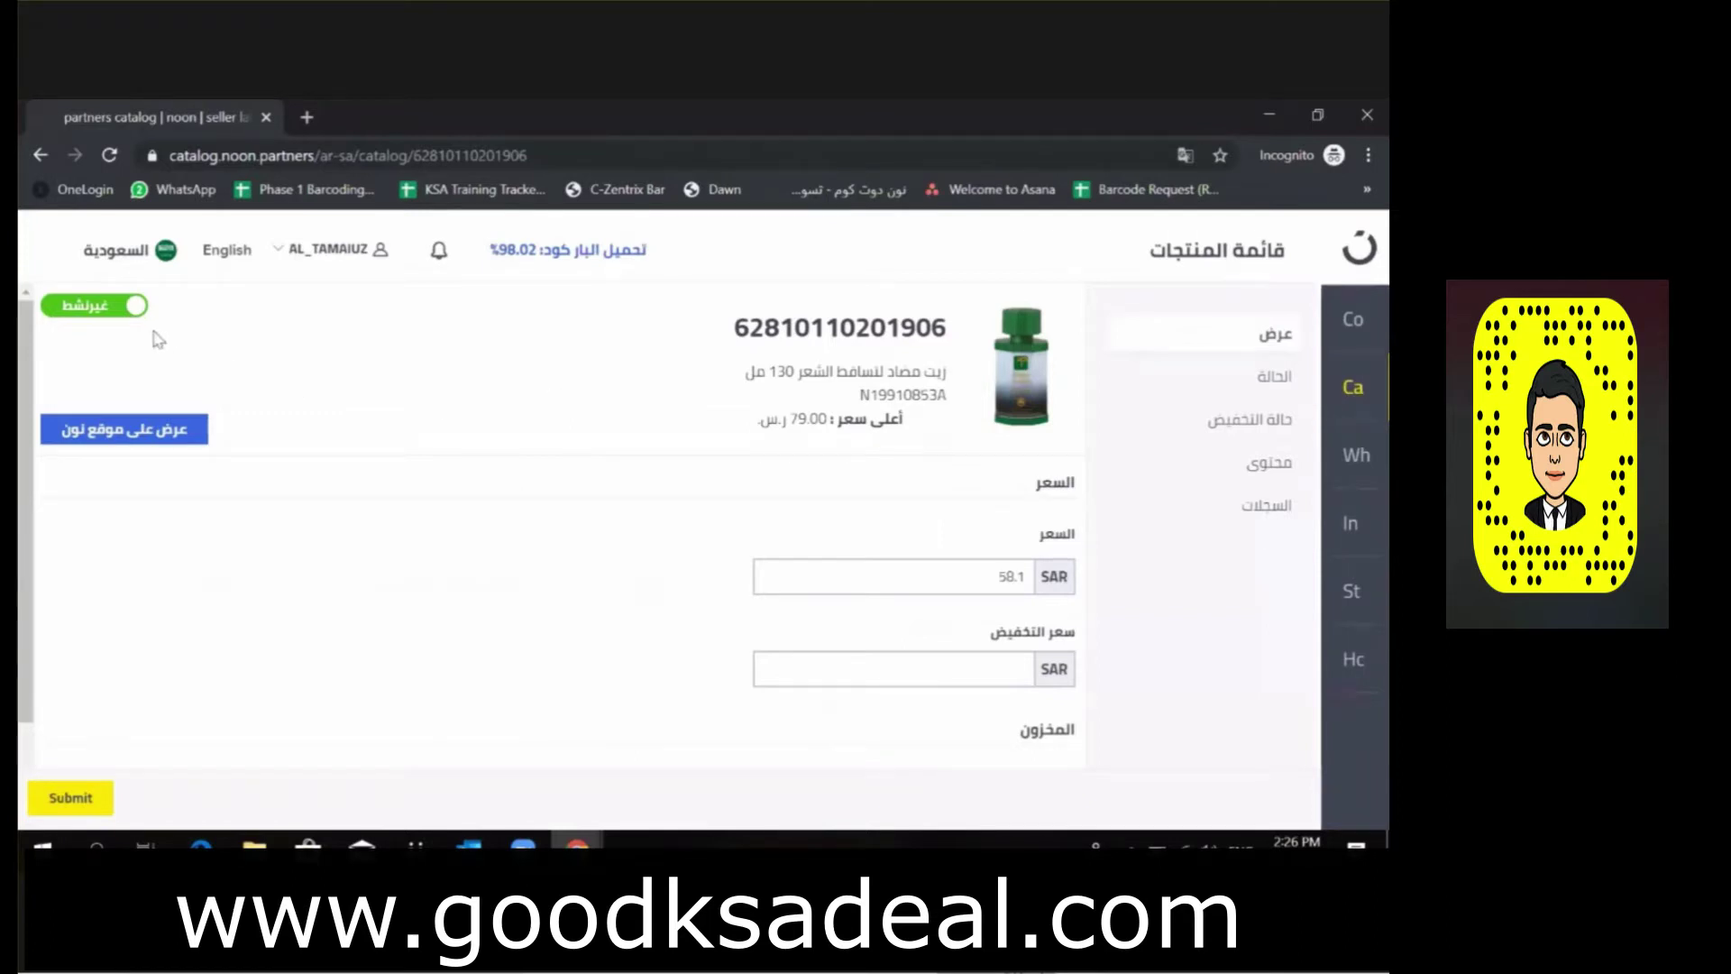
# Clear the hair oil's price, toggling its active status and switching it back.
pyautogui.click(120, 315)
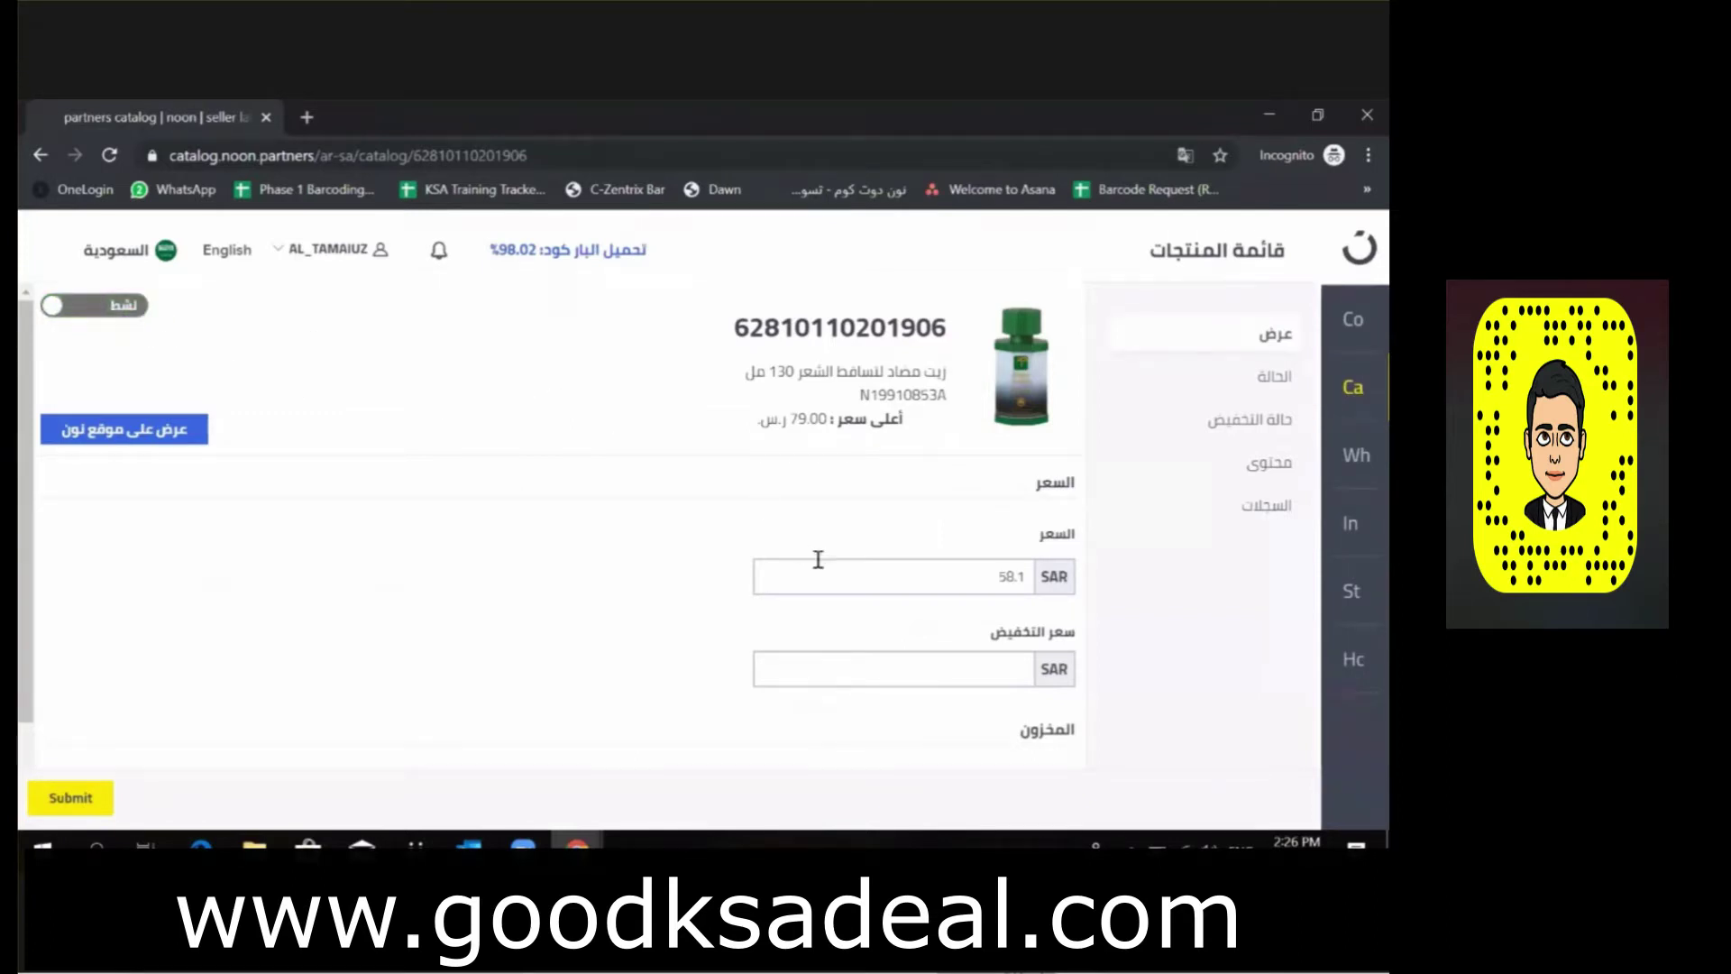
pyautogui.hotkey('ctrl', 'a')
pyautogui.press('BackSpace')
pyautogui.moveTo(1277, 372)
pyautogui.click(94, 306)
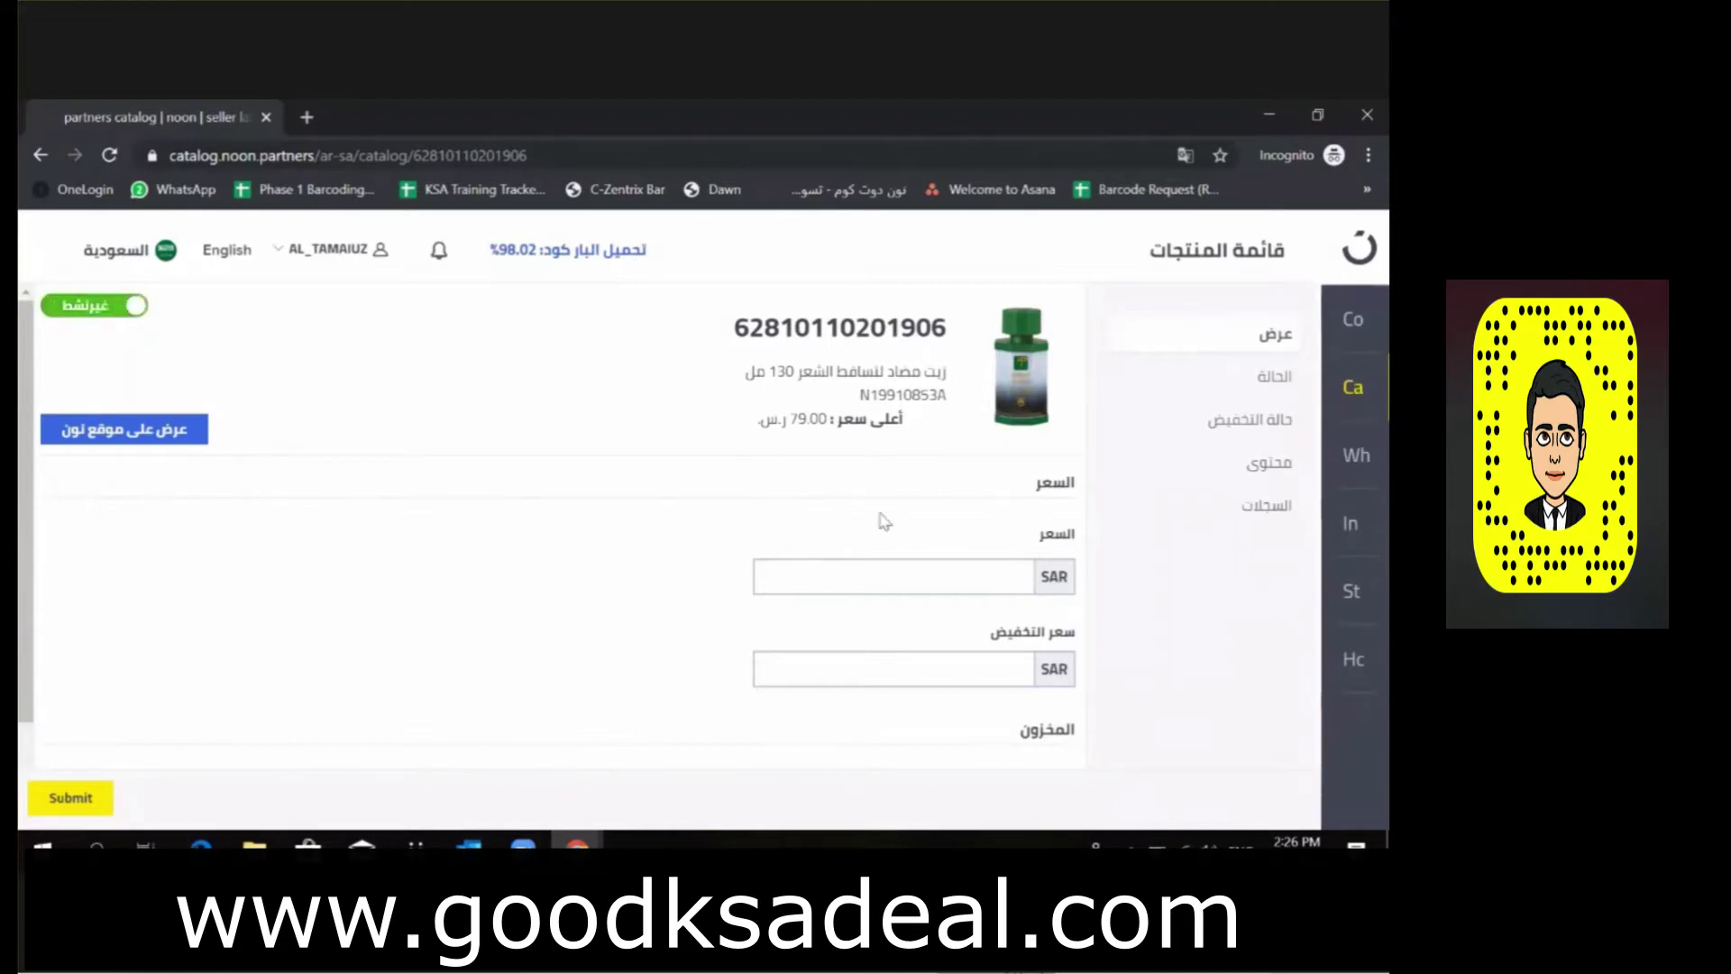
# Highlight the hair oil's noon SKU and its maximum price in the product header.
pyautogui.click(891, 575)
pyautogui.doubleClick(880, 395)
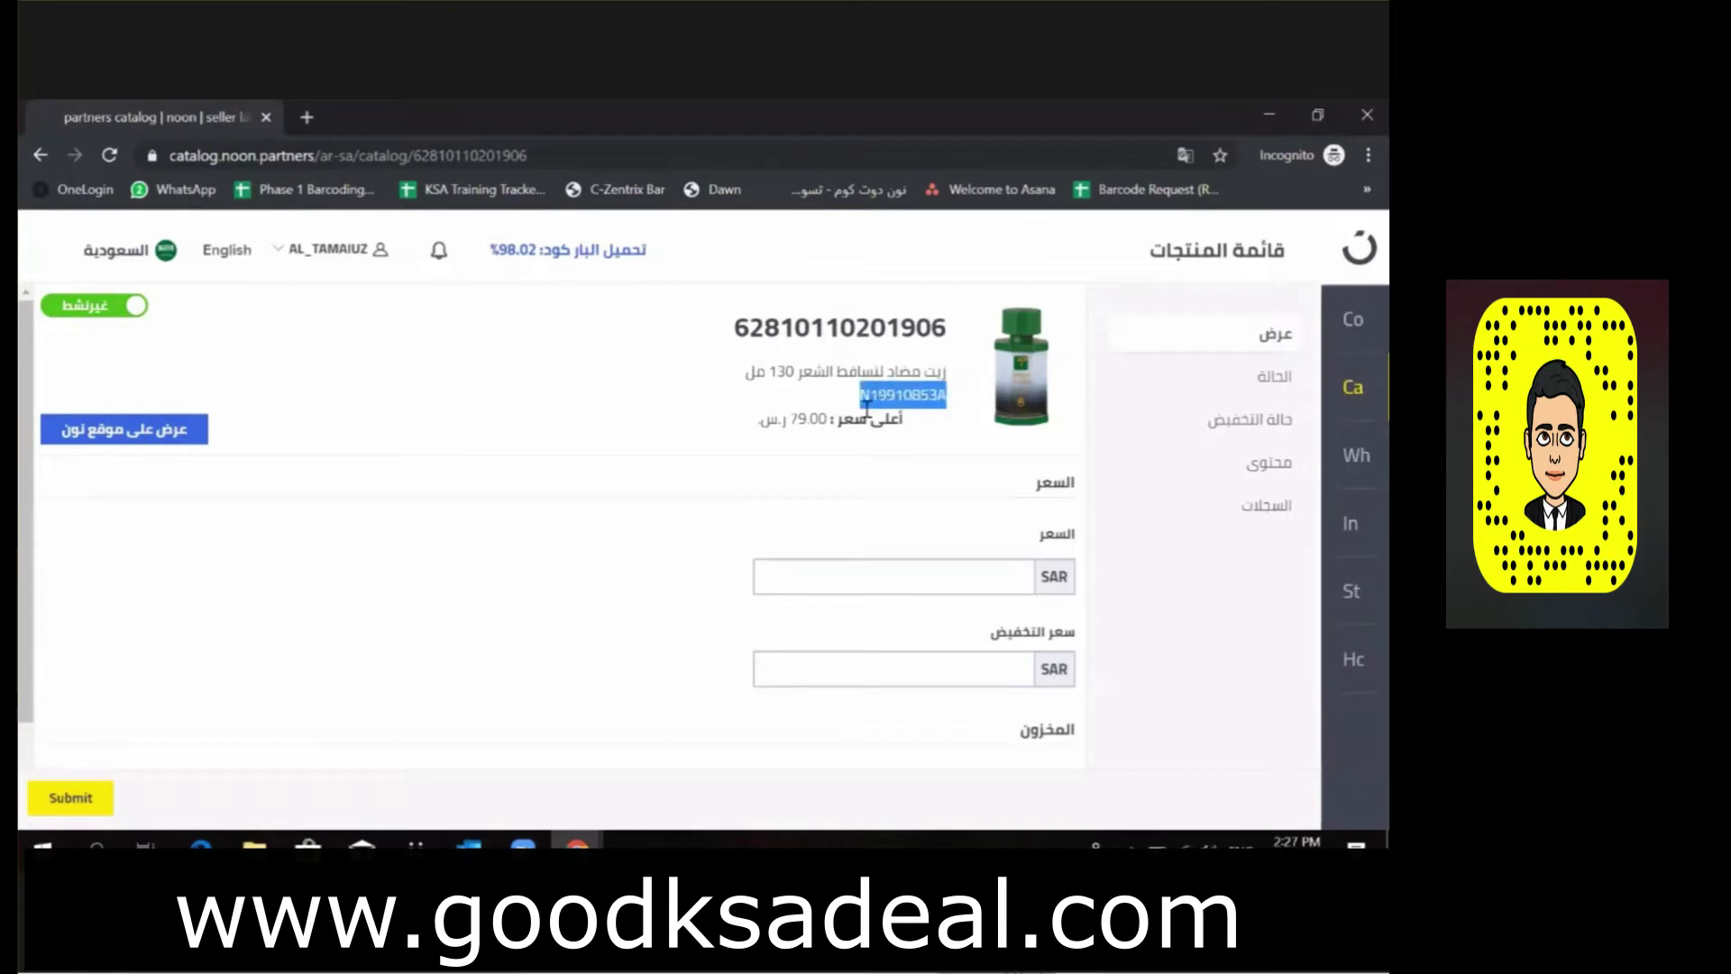
pyautogui.doubleClick(795, 419)
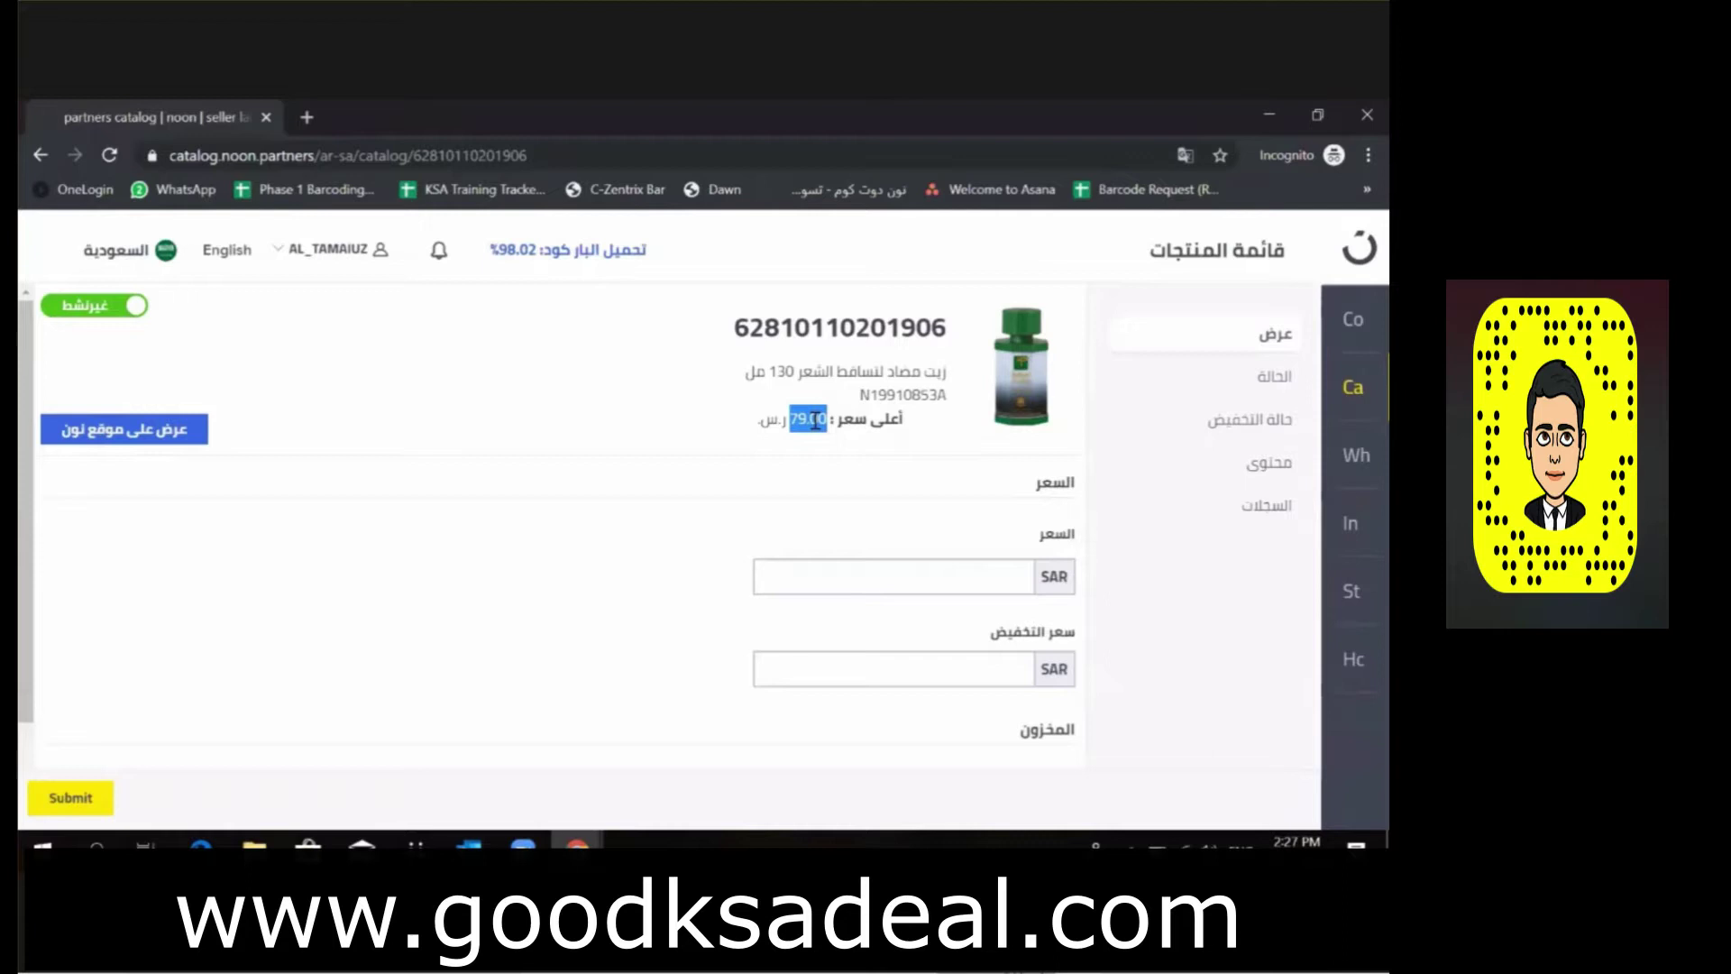
# Enter a price of 100 SAR and a sale price for the 130 ml hair oil.
pyautogui.click(905, 576)
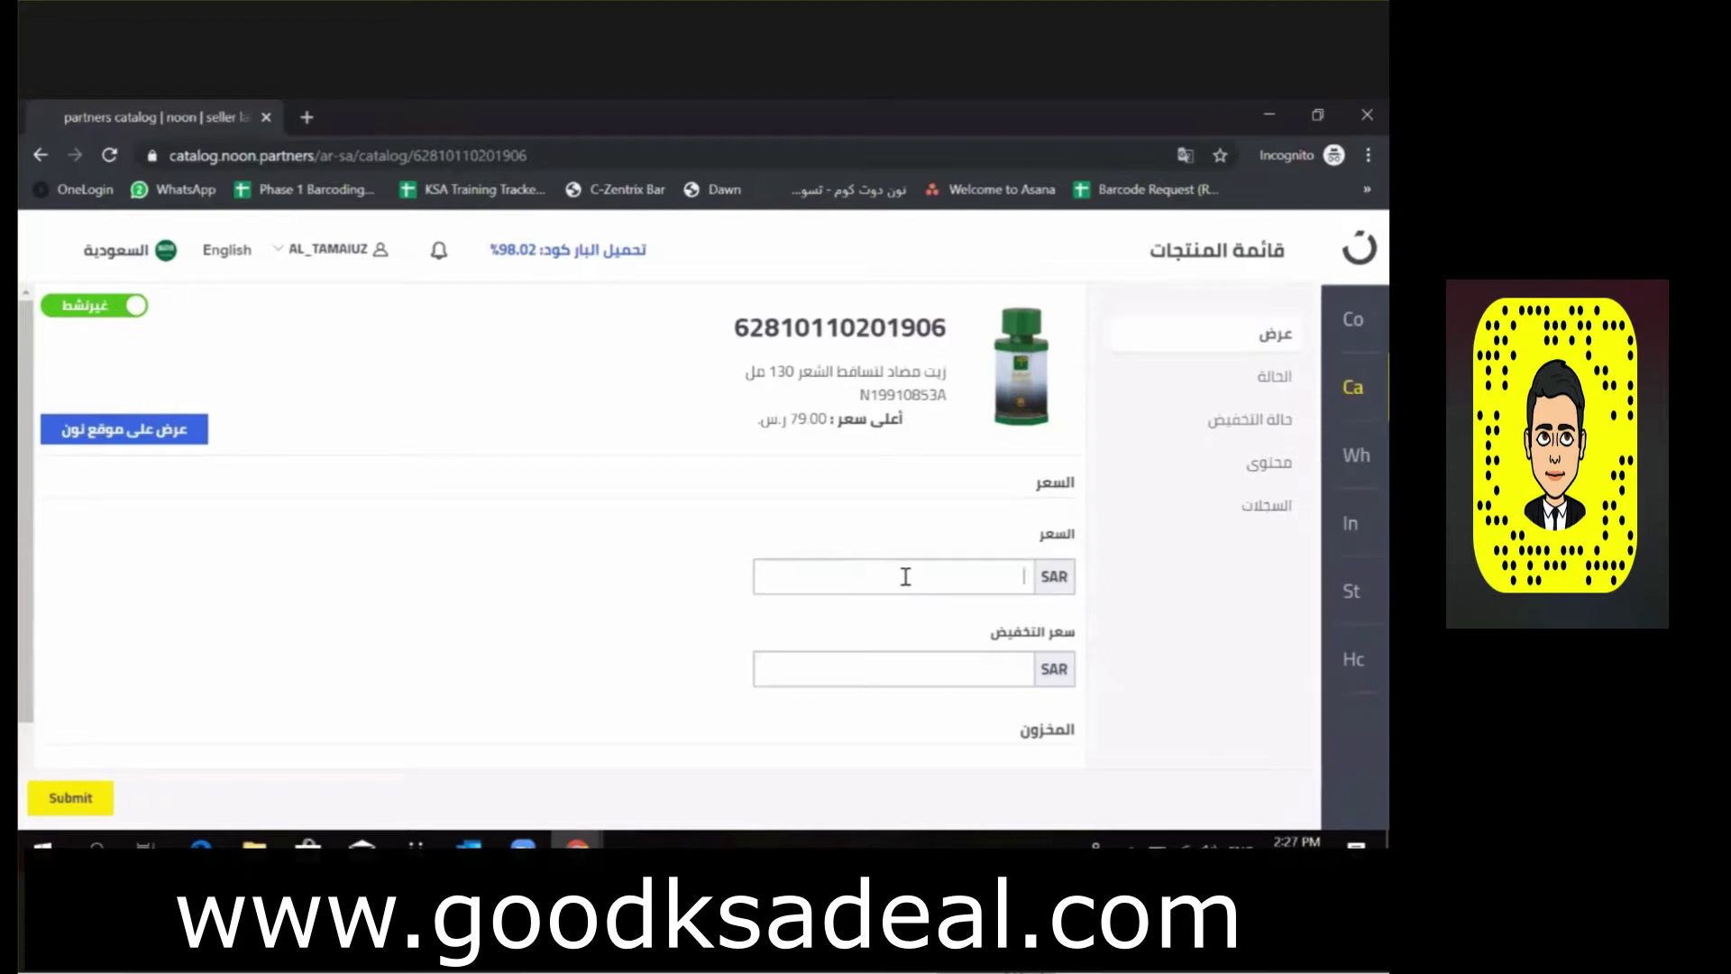
pyautogui.write('100')
pyautogui.click(947, 667)
pyautogui.write('0')
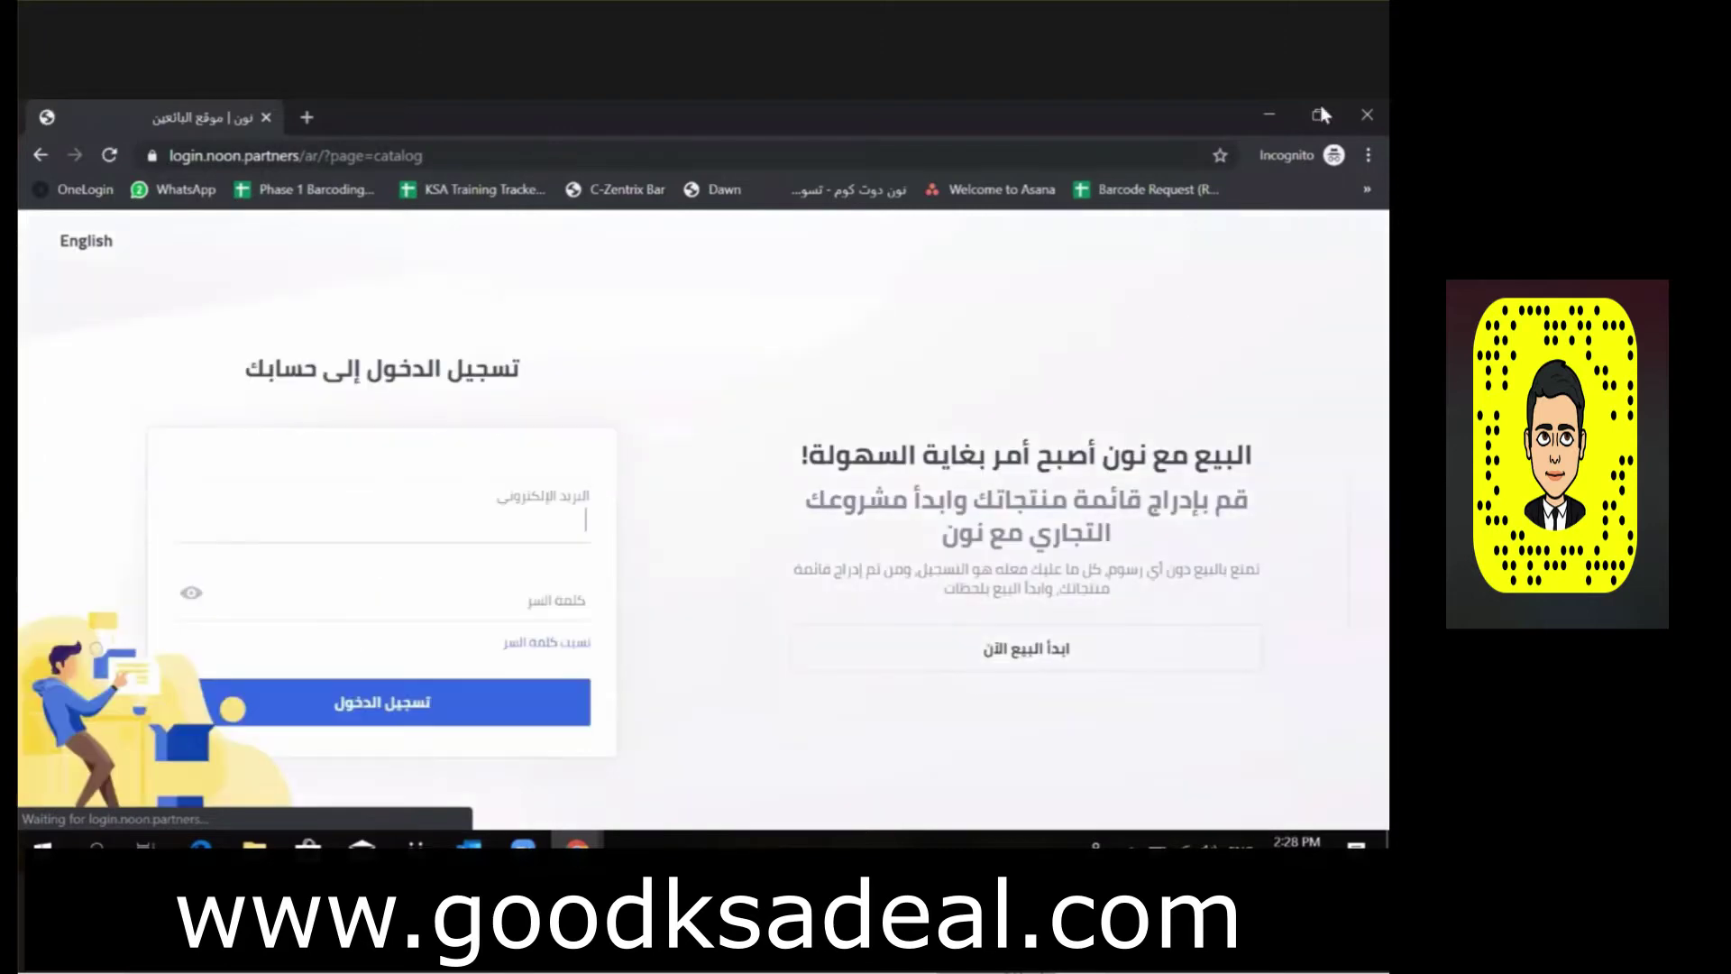
# Close the signed-out window, switch to Dawn to copy a partner access token, and sign in with it in a new incognito window.
pyautogui.click(1363, 114)
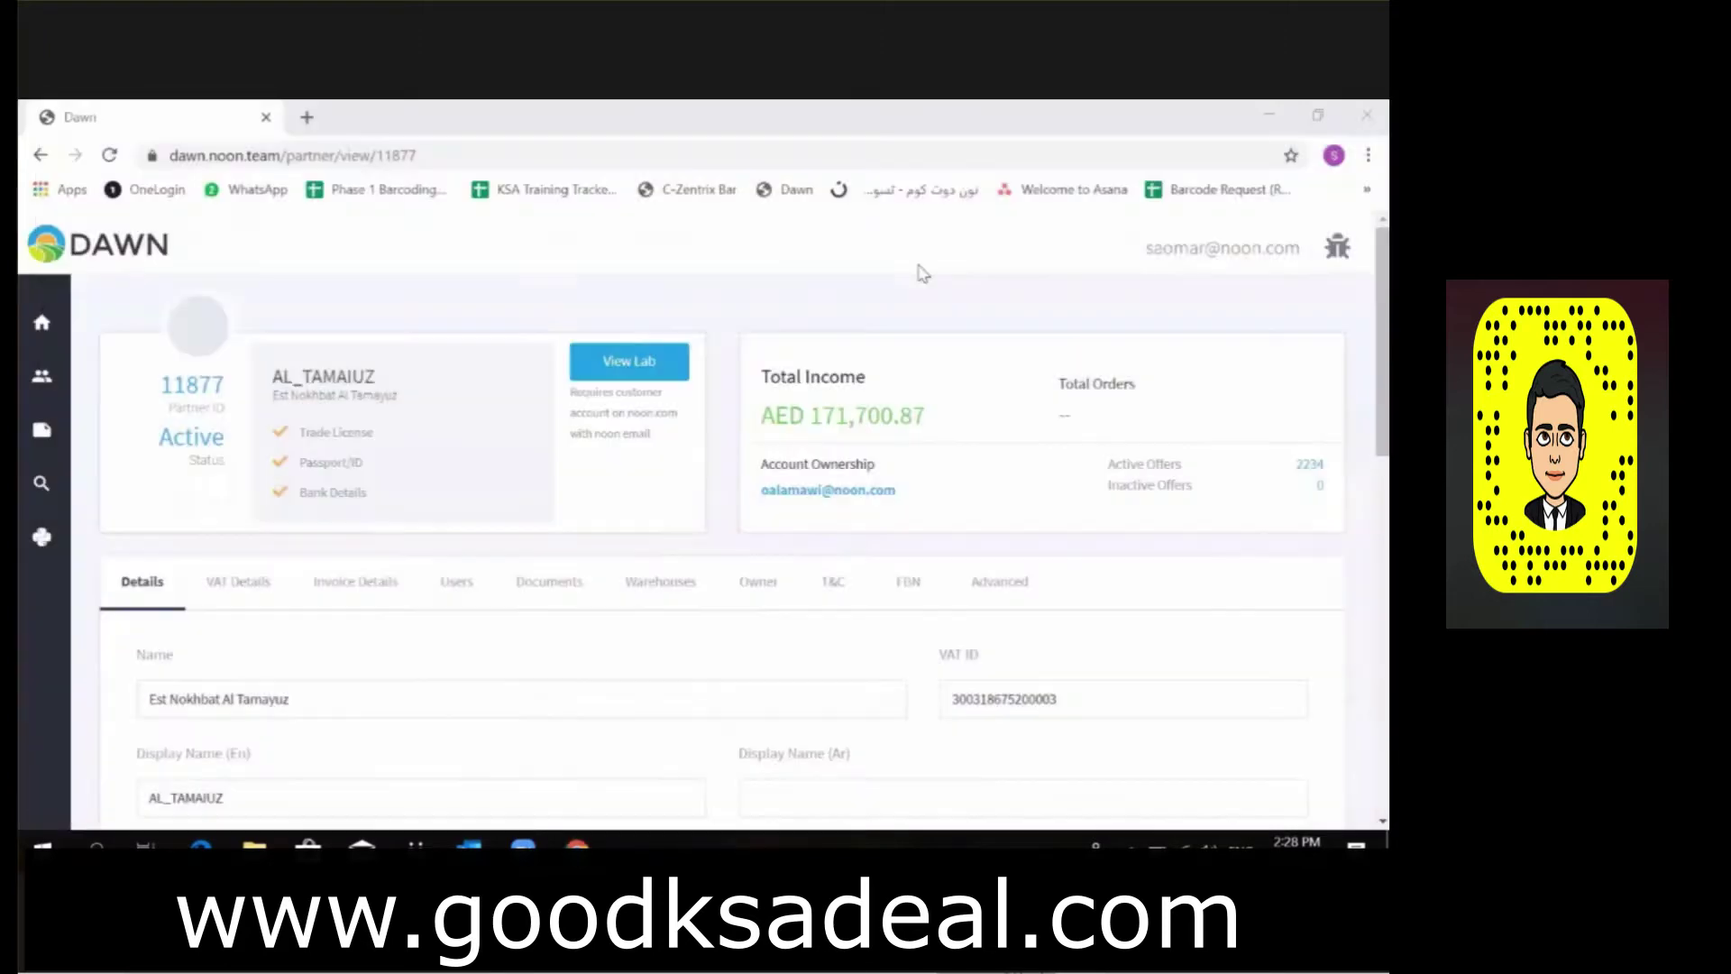
pyautogui.click(663, 364)
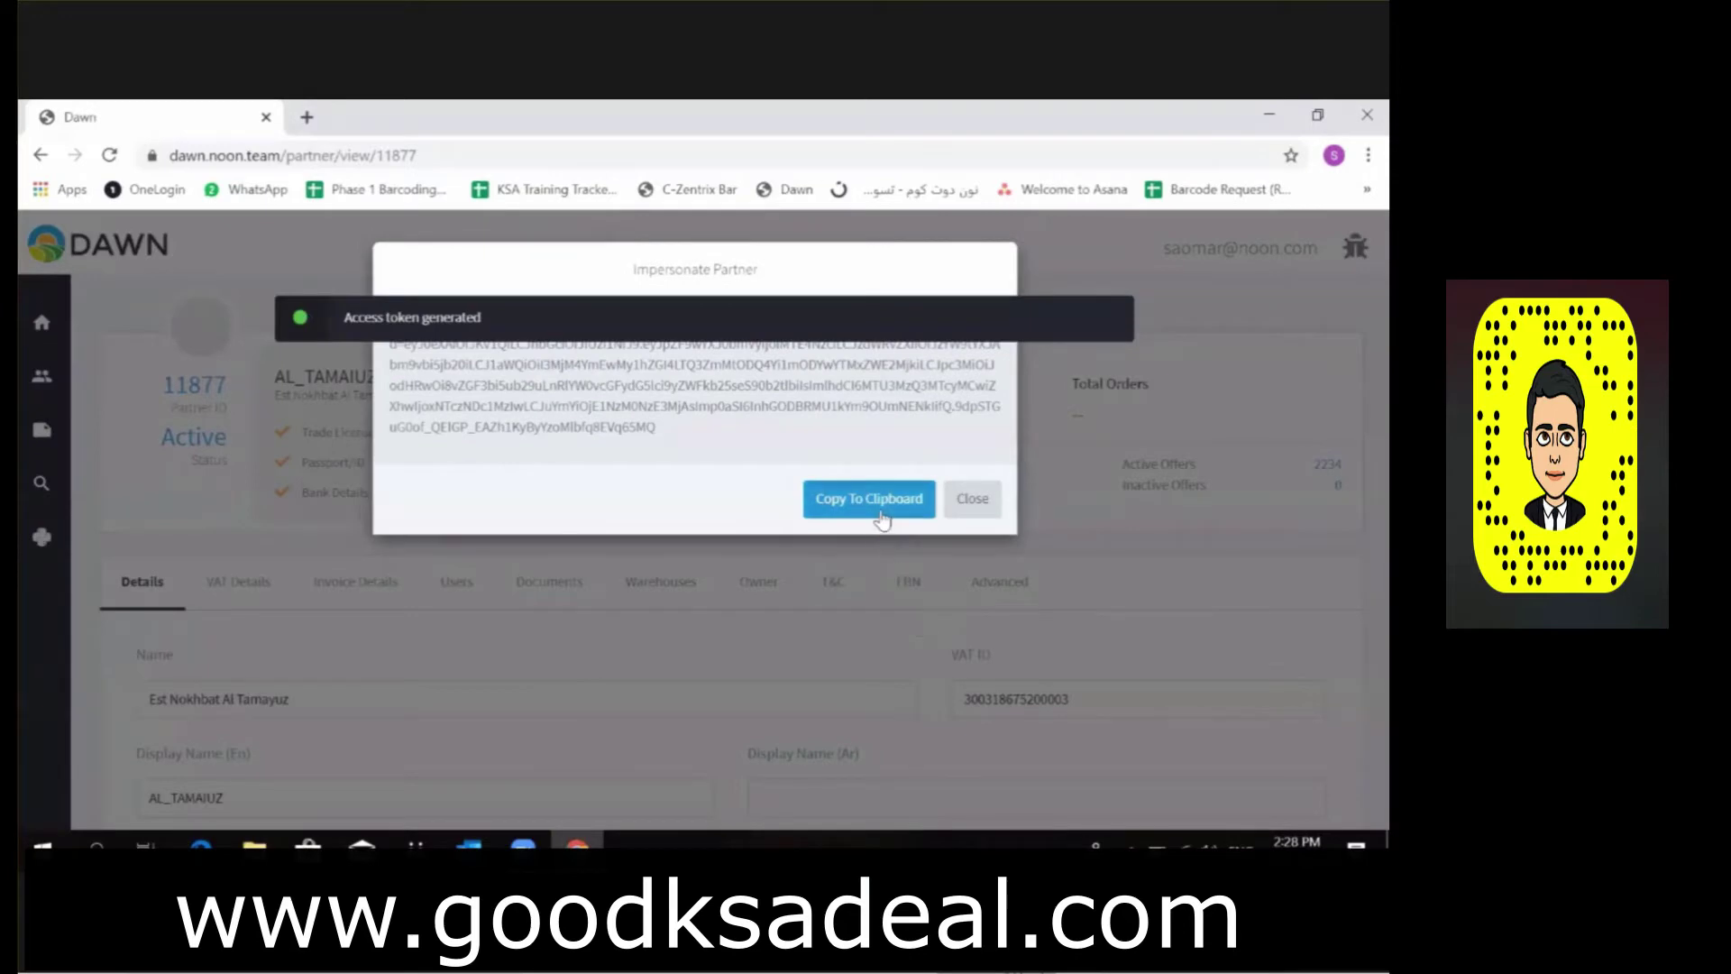
pyautogui.click(972, 501)
pyautogui.hotkey('ctrl', 'shift', 'n')
pyautogui.hotkey('ctrl', 'v')
pyautogui.press('Return')
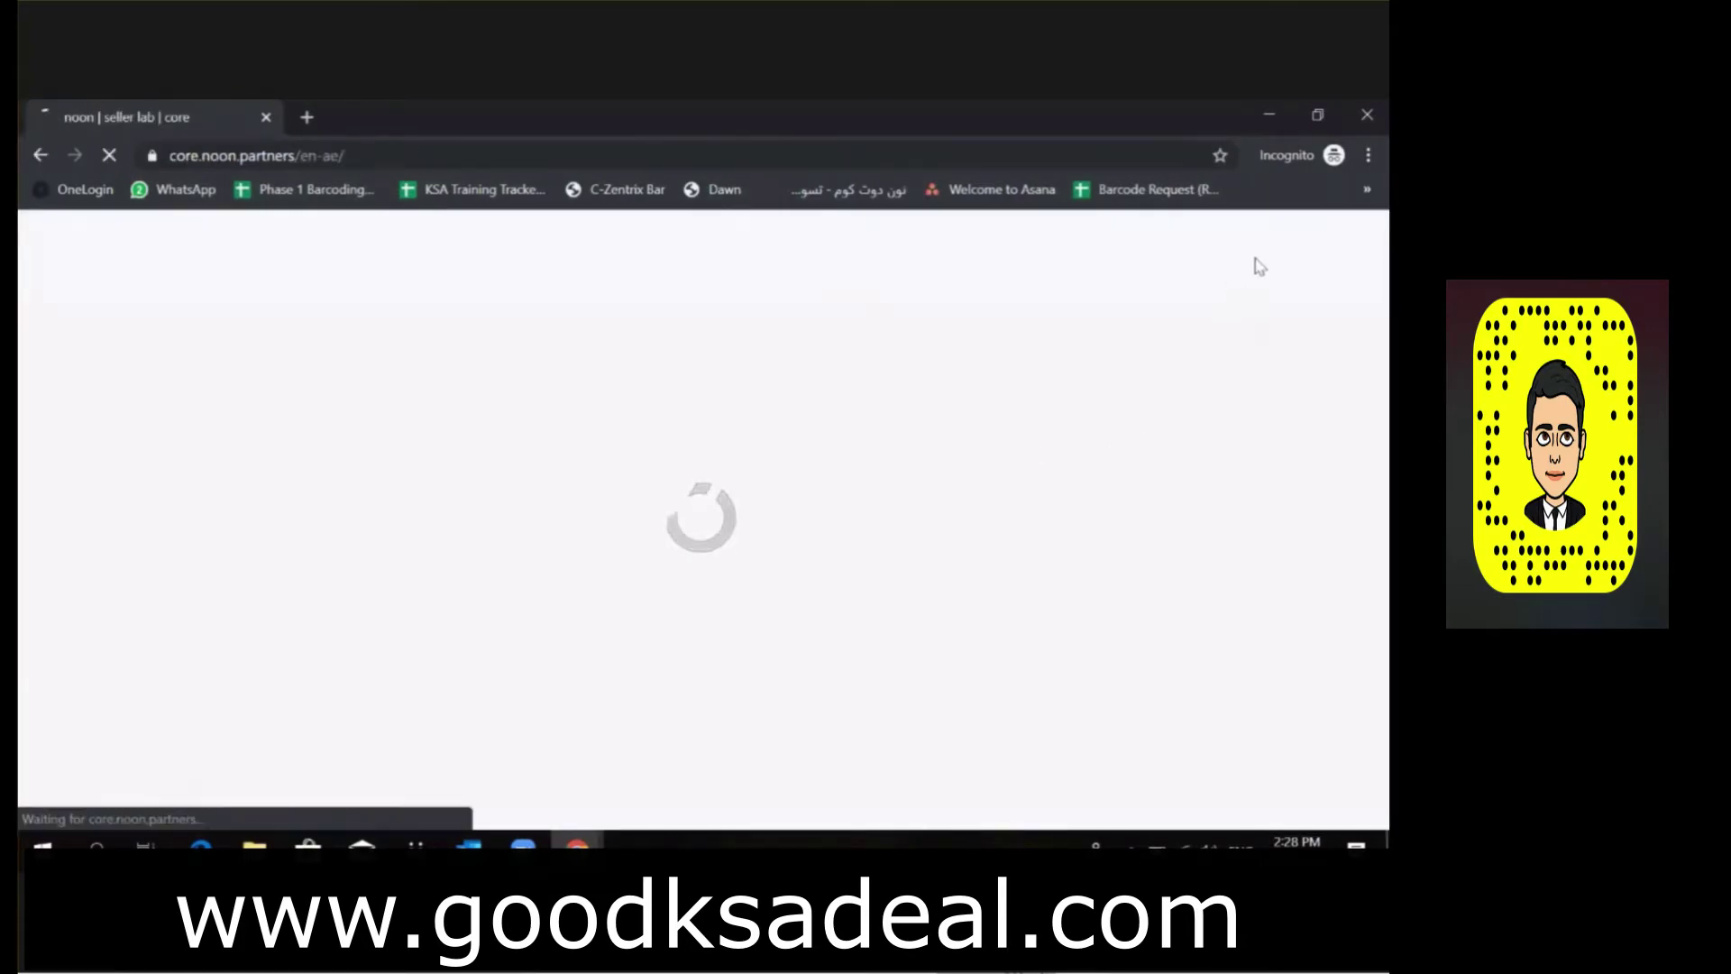
# Switch the seller lab to the Arabic Saudi site and reopen the 130 ml hair oil from the partner catalog (قائمة منتجات الشريك).
pyautogui.click(1260, 256)
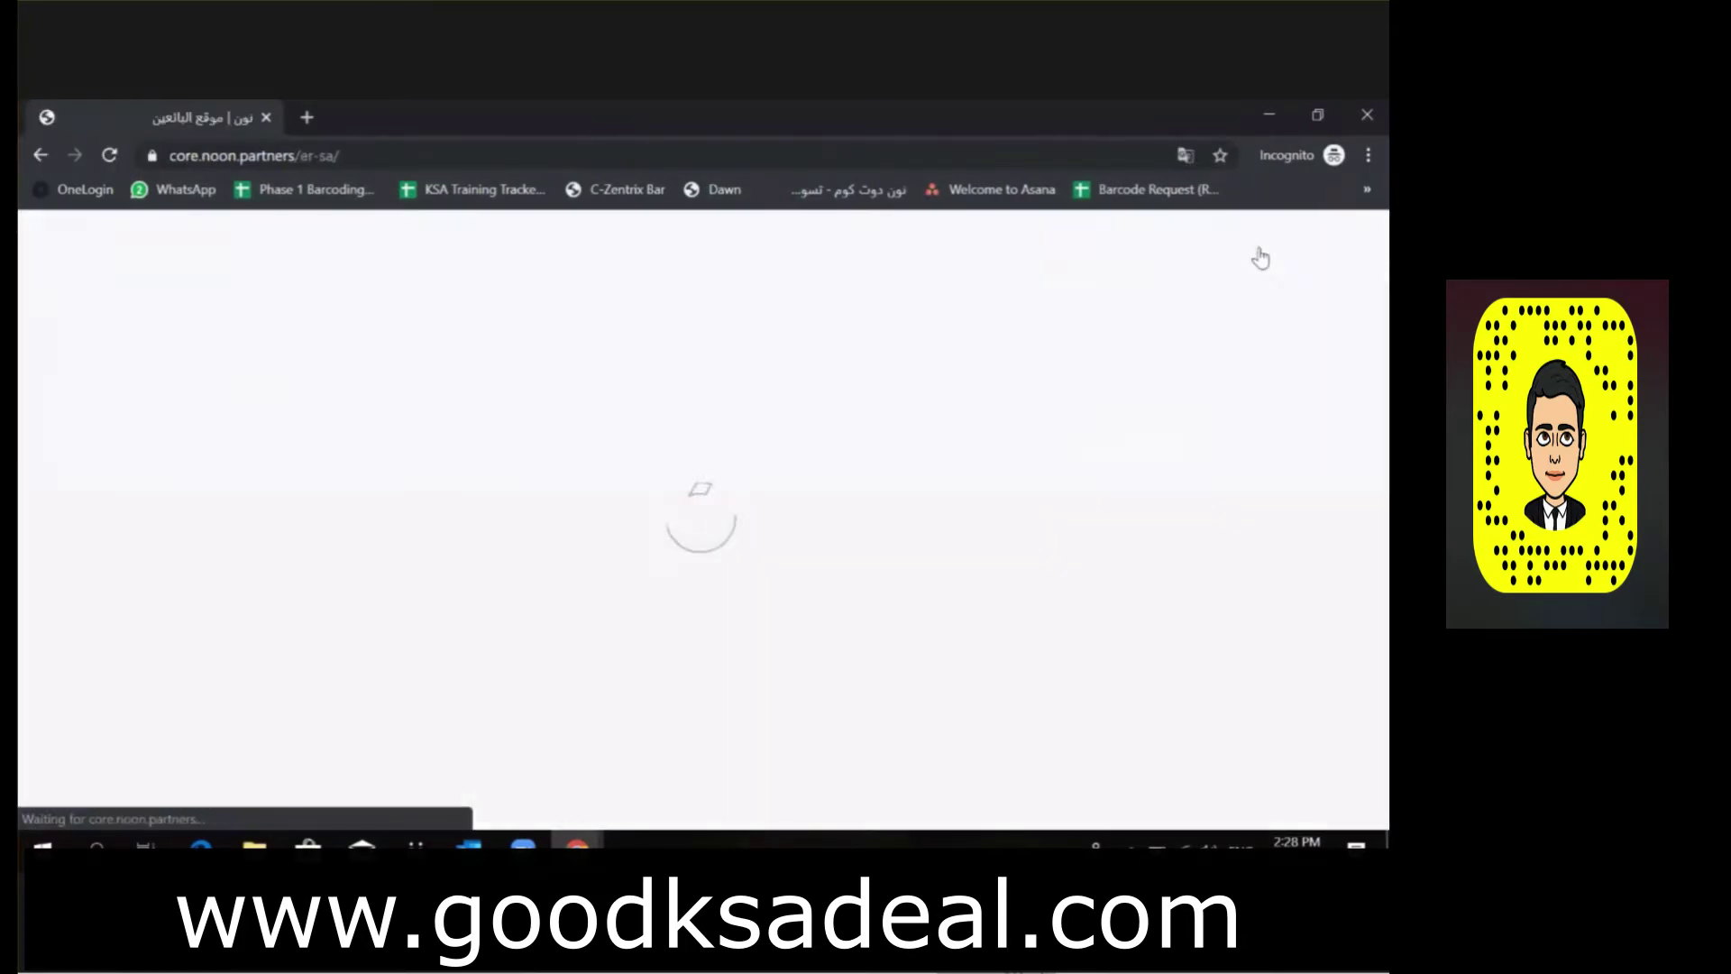
pyautogui.moveTo(1348, 388)
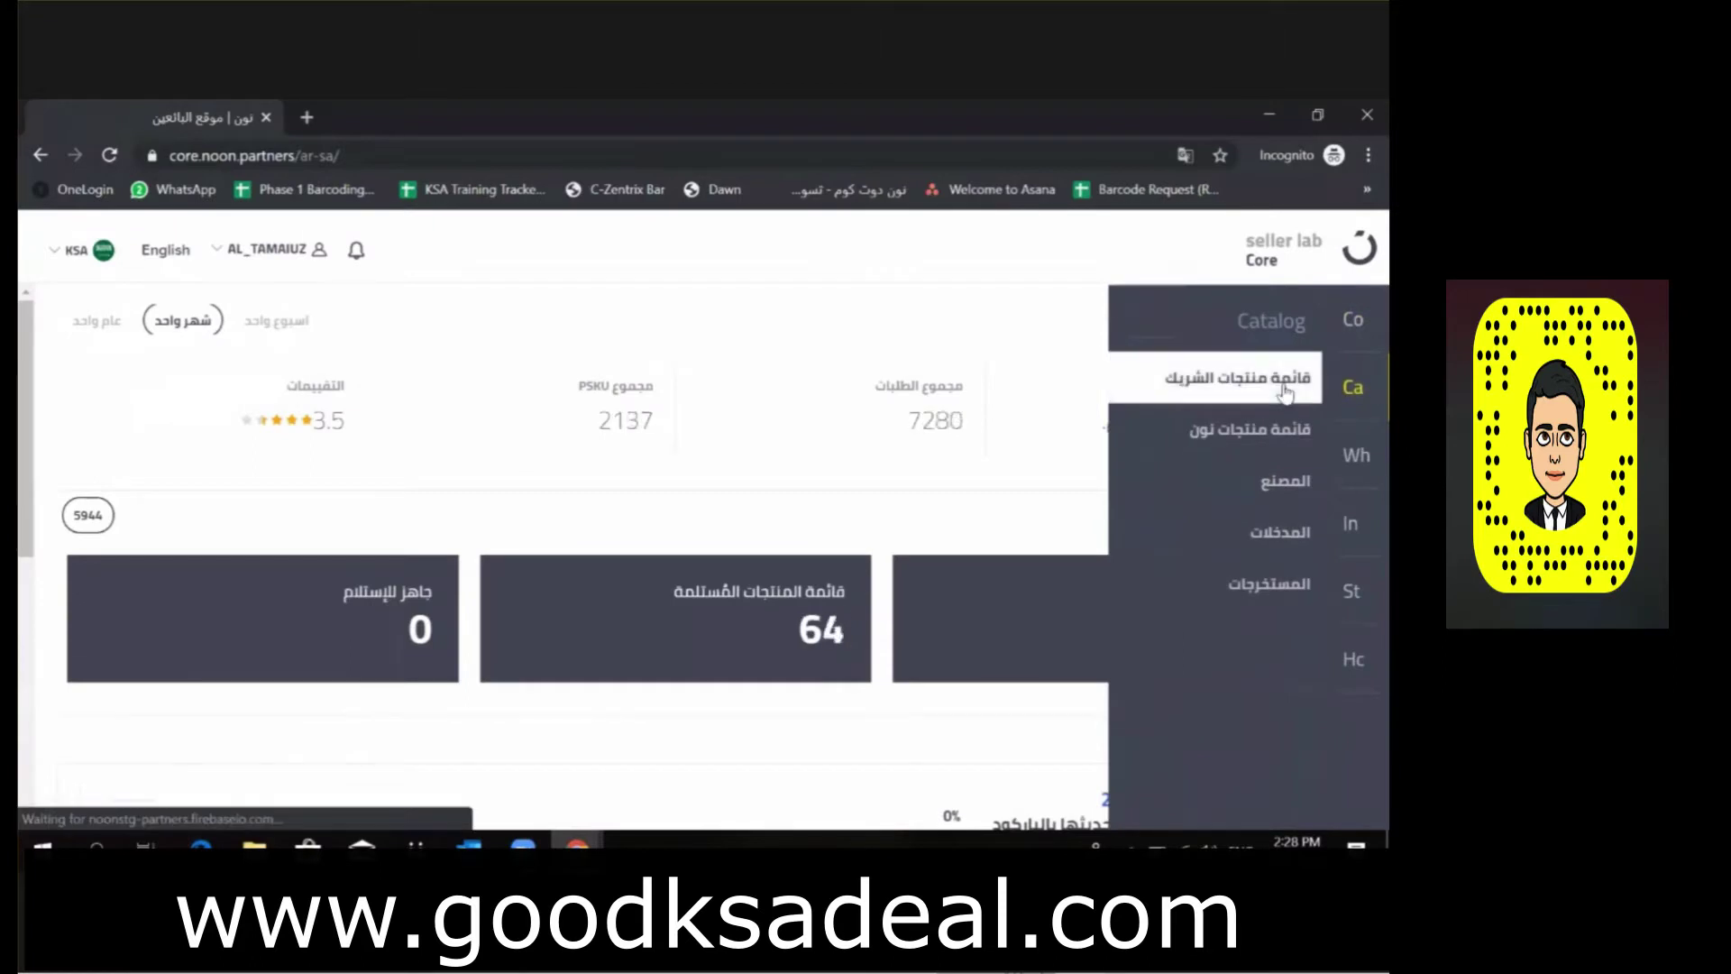
pyautogui.click(1285, 391)
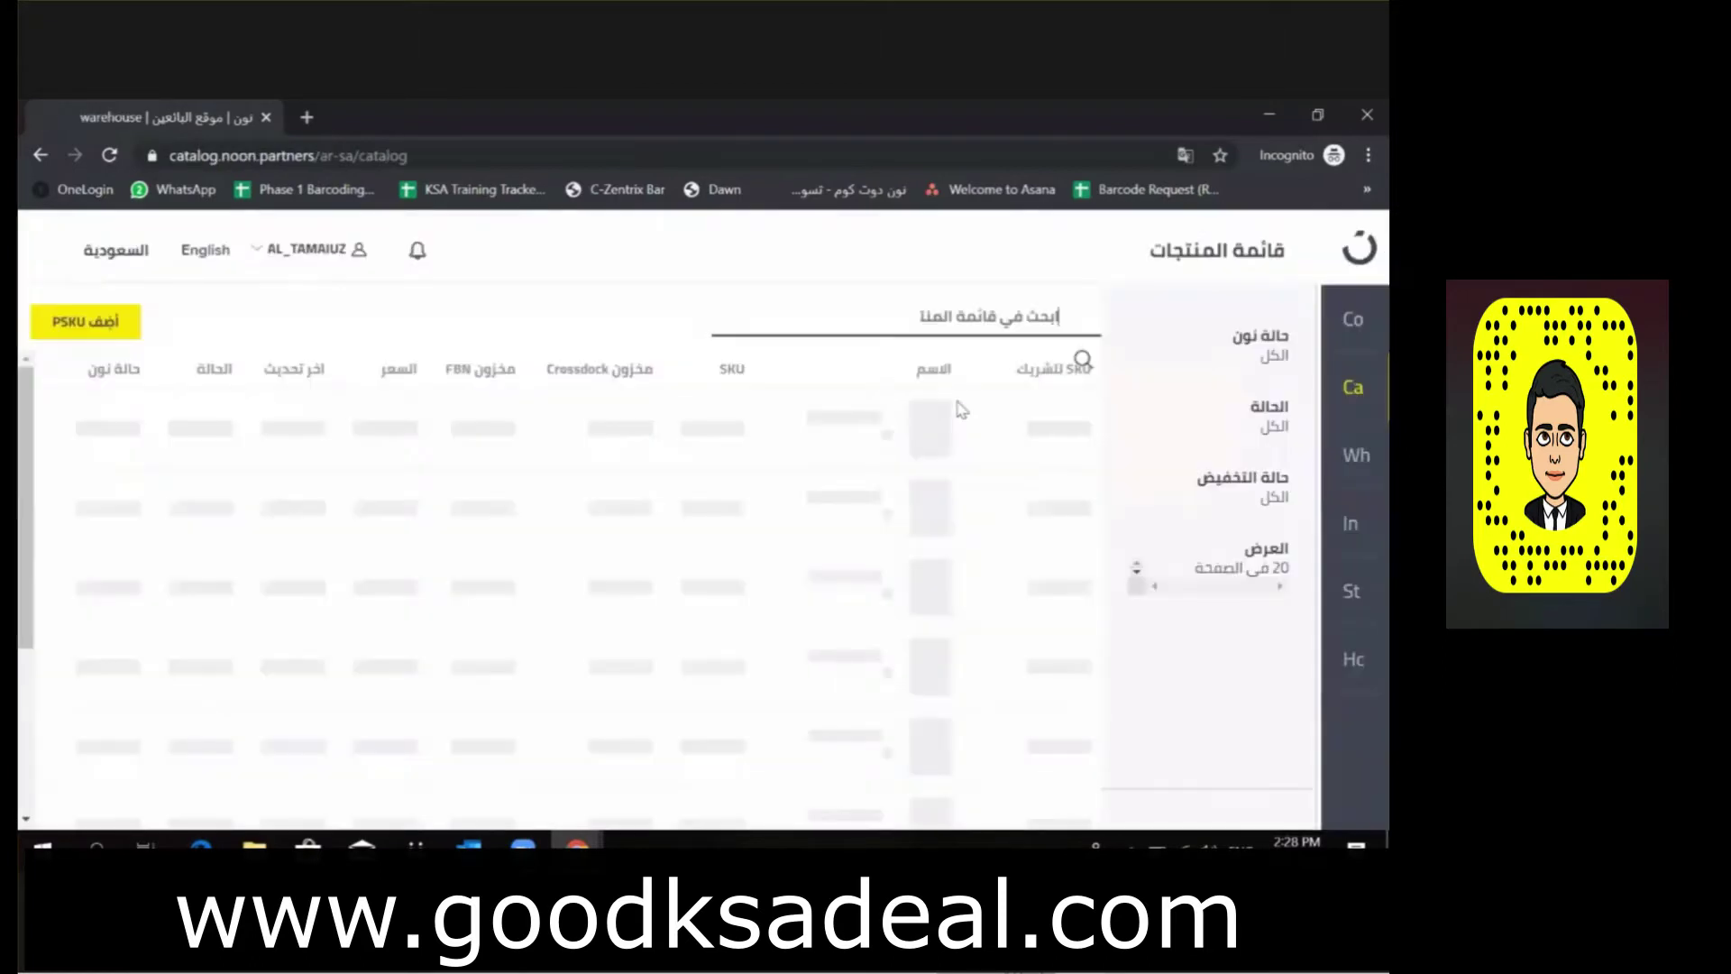
pyautogui.click(964, 487)
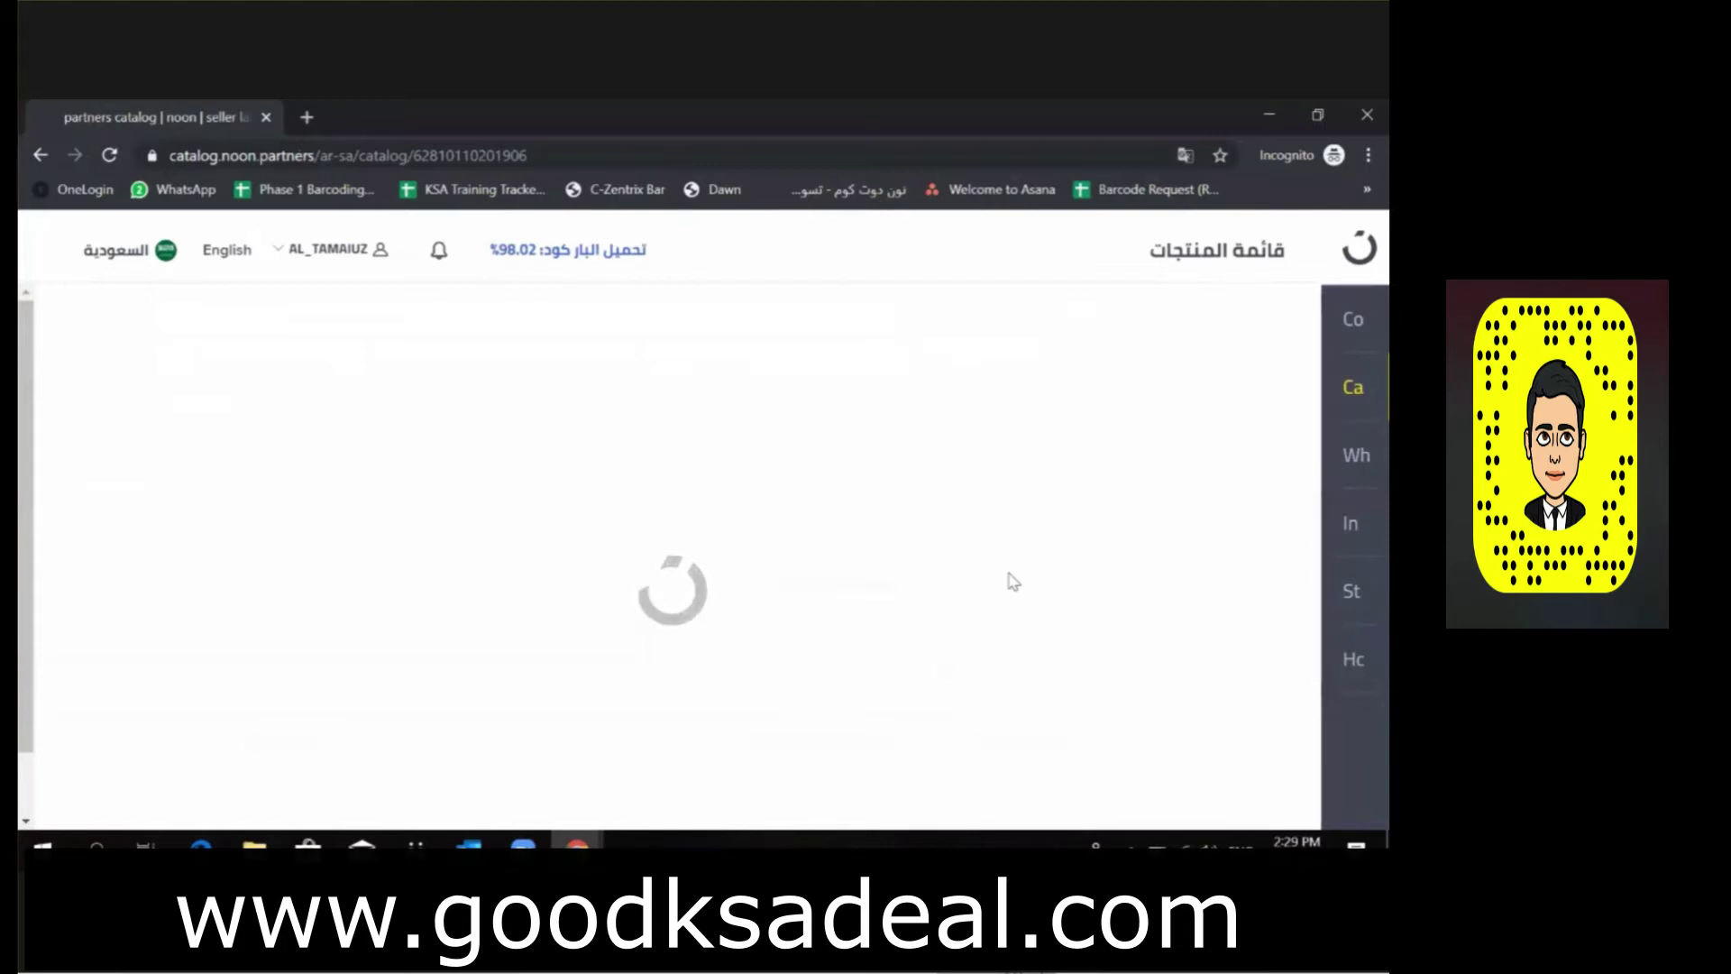
pyautogui.click(694, 155)
pyautogui.press('Return')
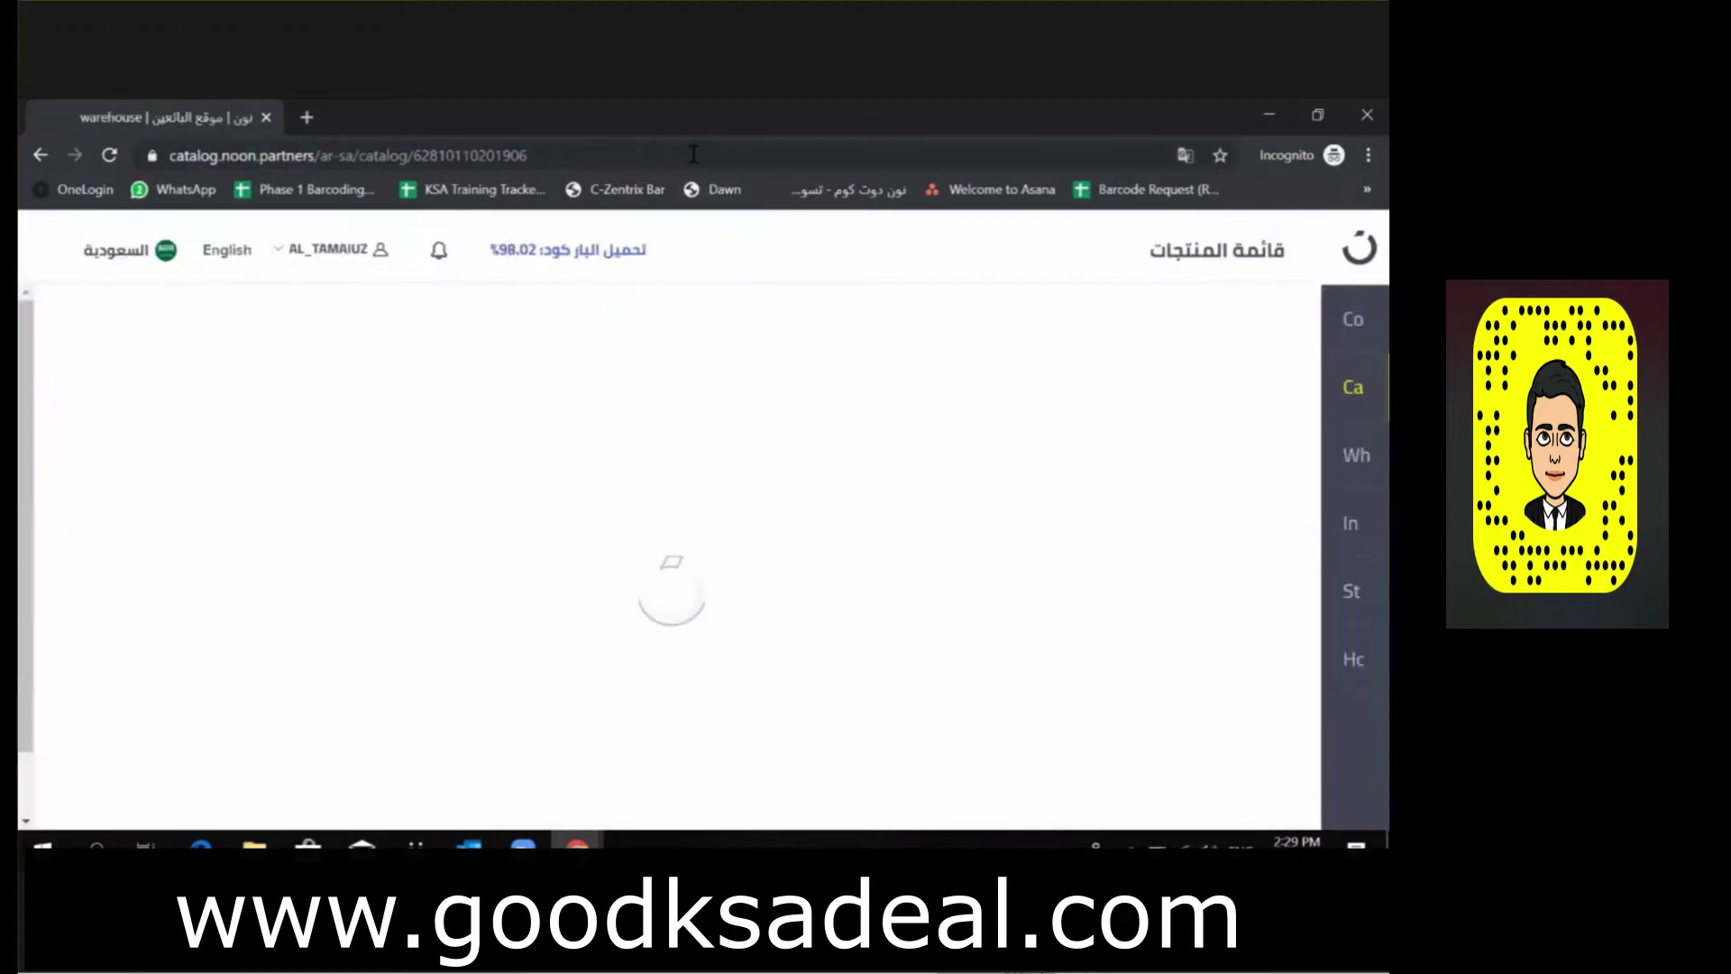
# Set the hair oil's price to 100 SAR and its sale price to 80 SAR.
pyautogui.doubleClick(877, 575)
pyautogui.write('100')
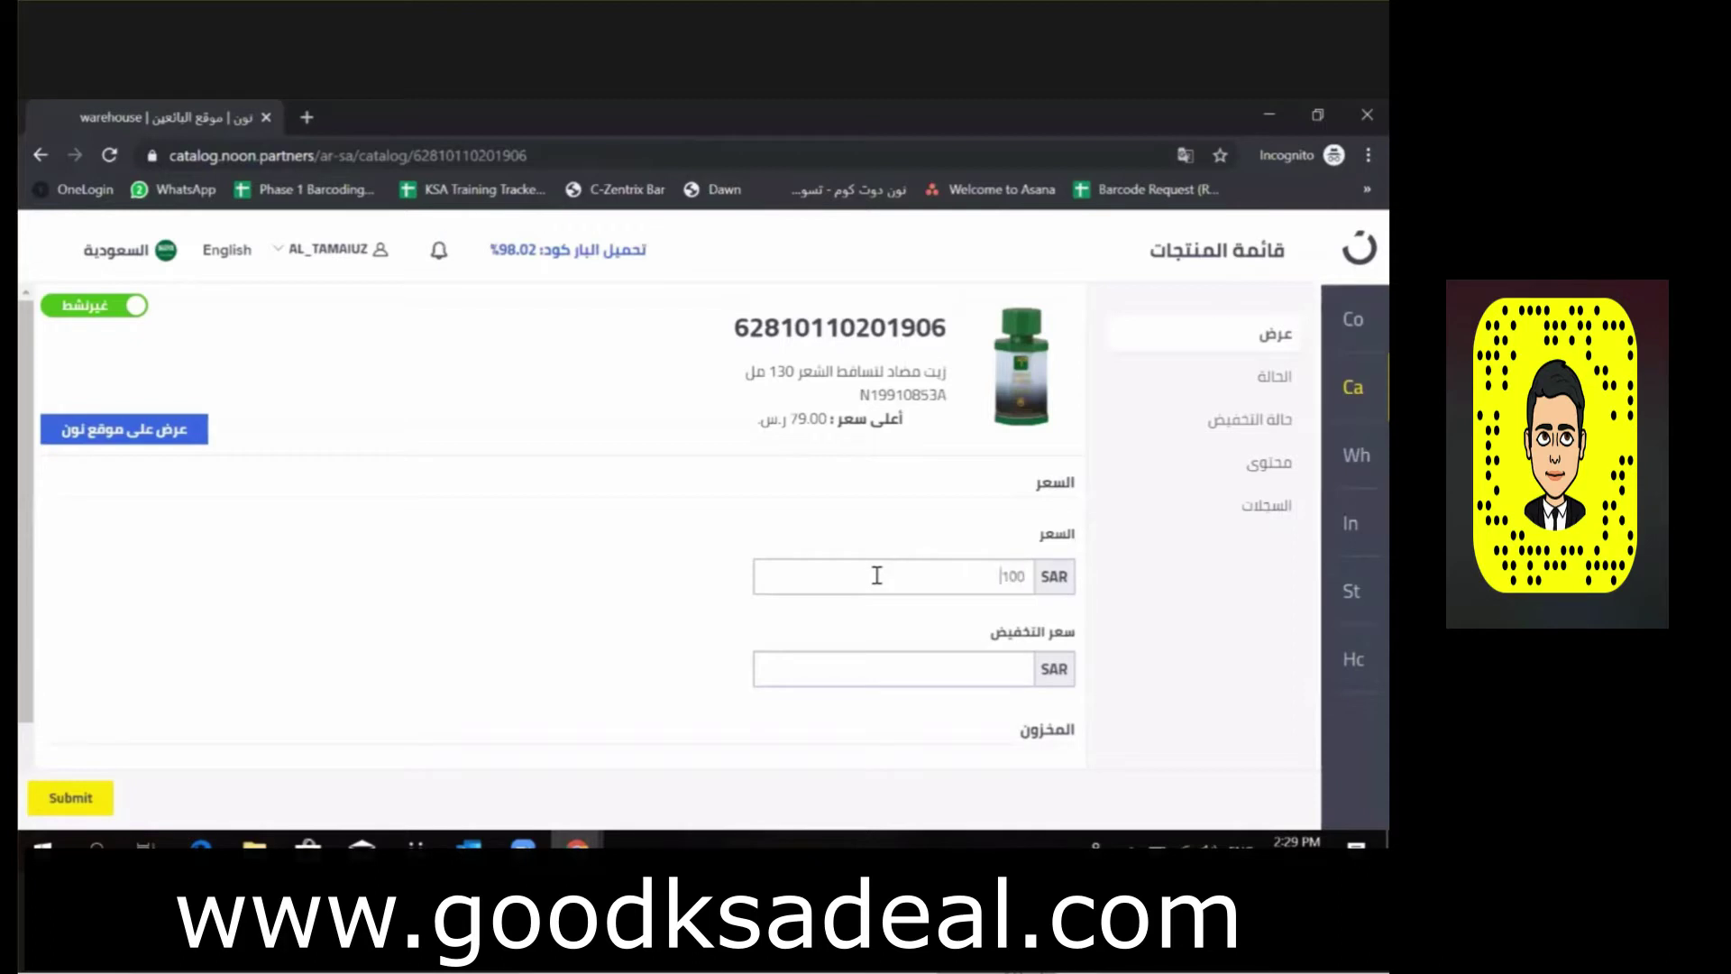
pyautogui.click(951, 663)
pyautogui.write('80')
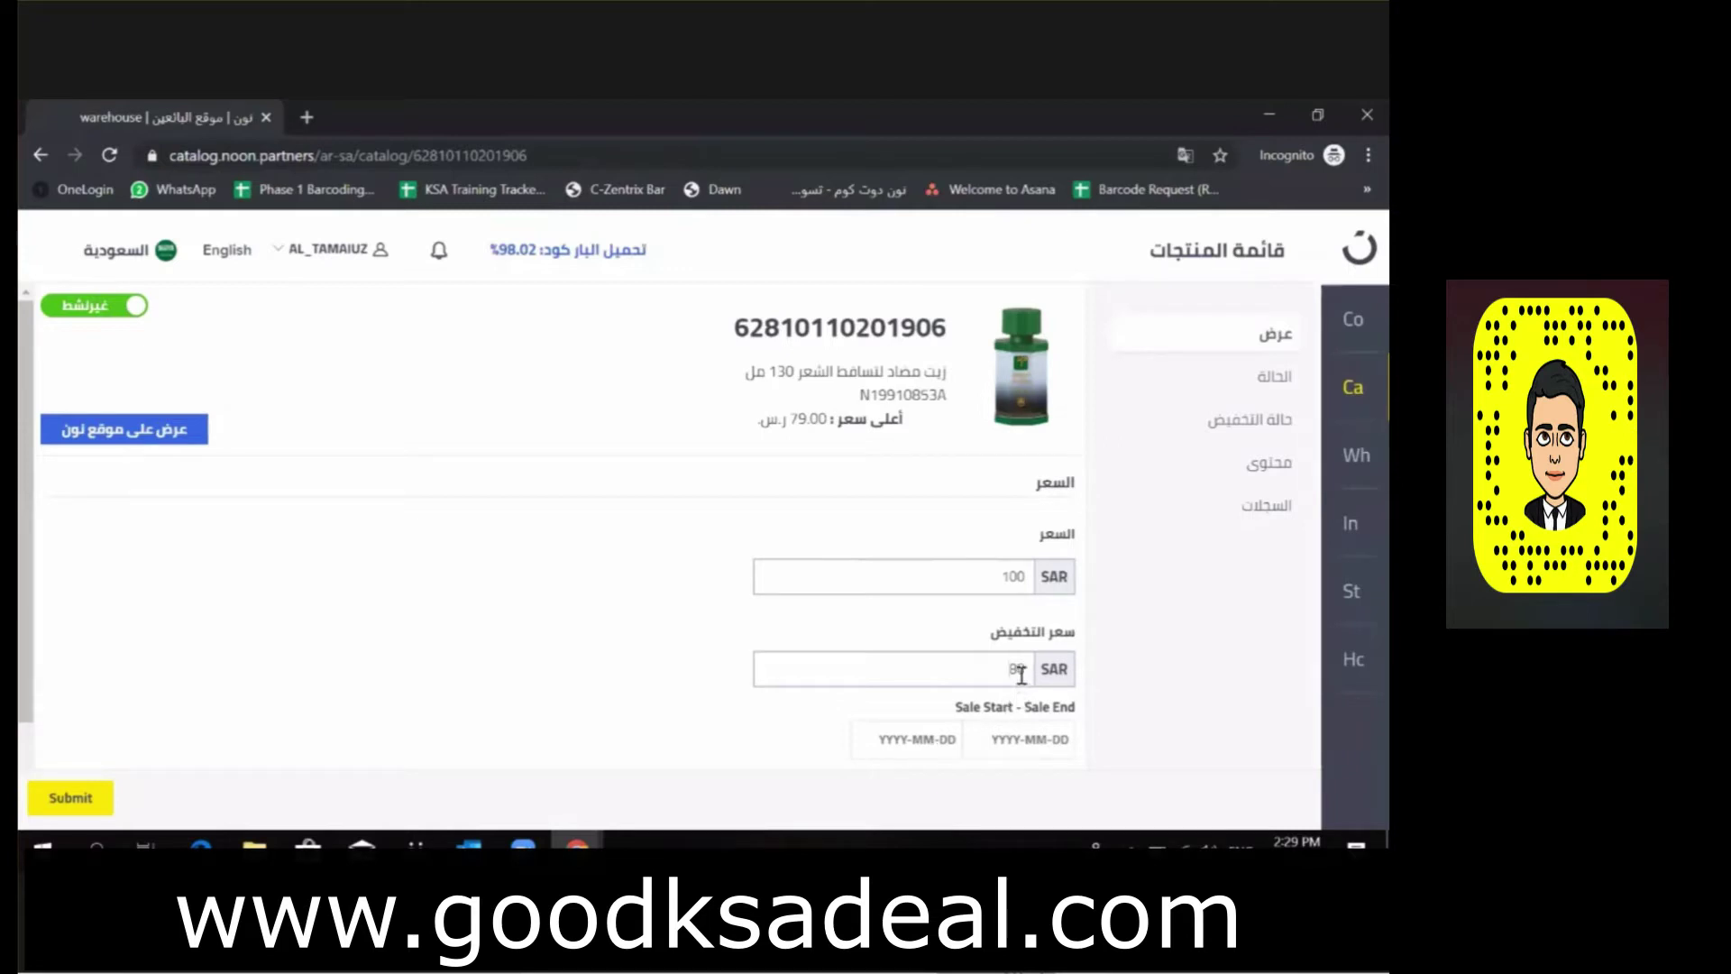
pyautogui.doubleClick(1012, 575)
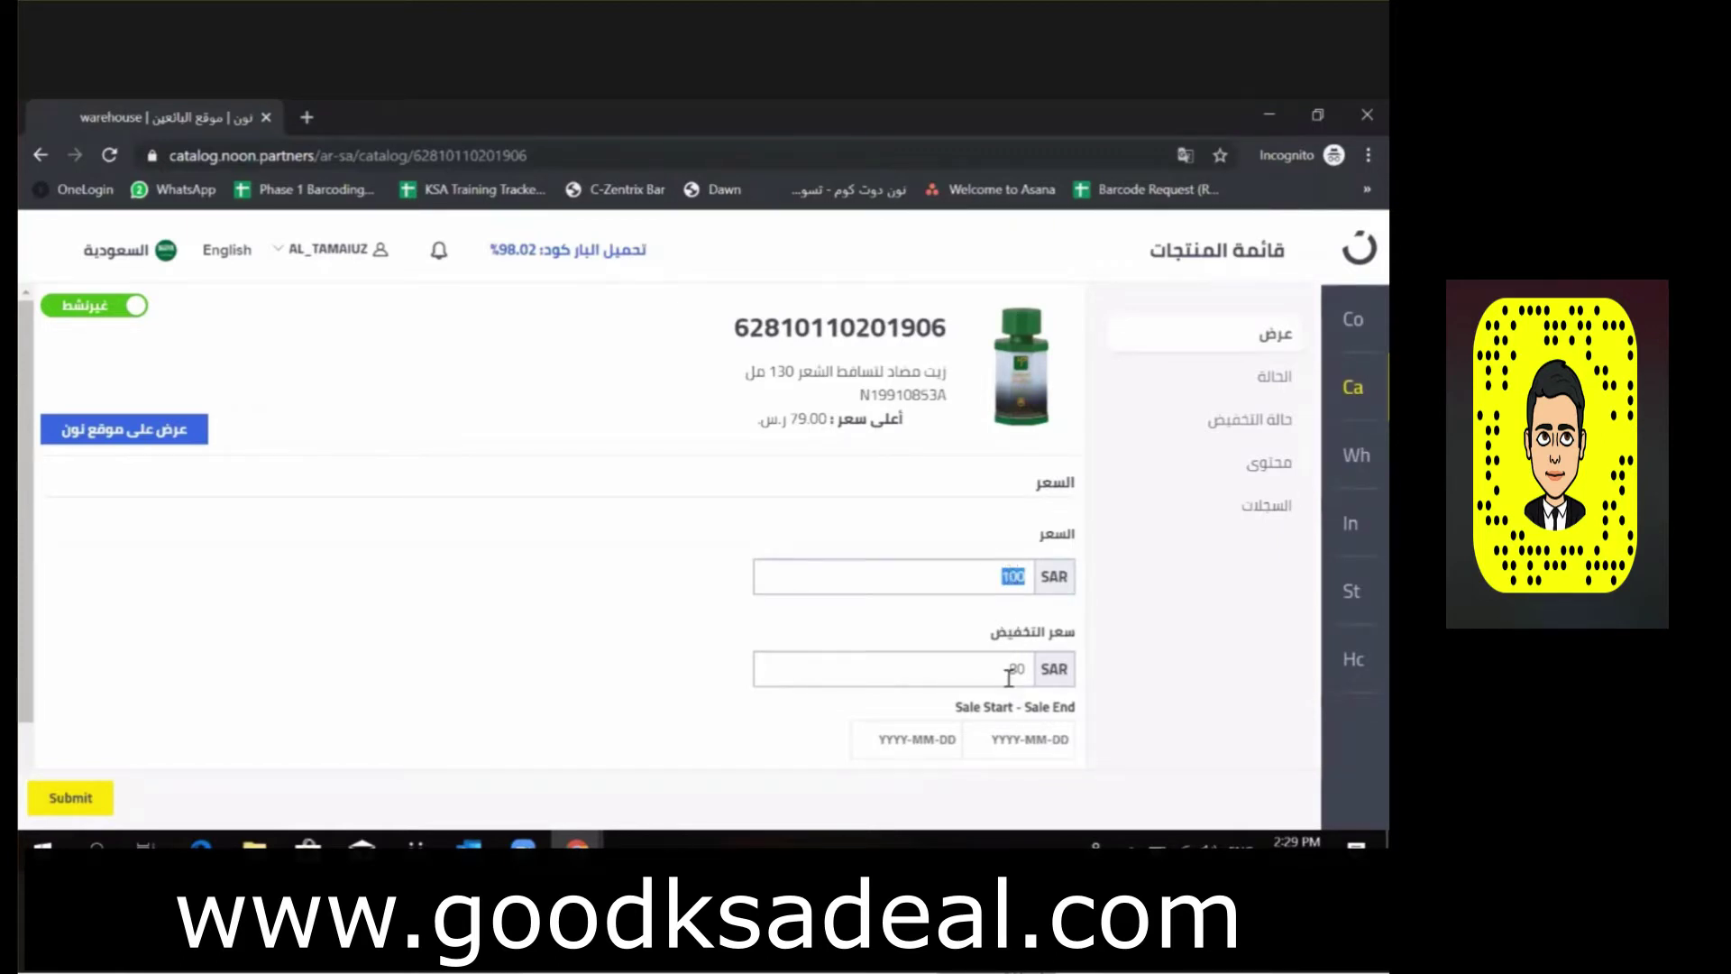
# Set both the sale start and sale end dates to 2019-11-11.
pyautogui.click(923, 727)
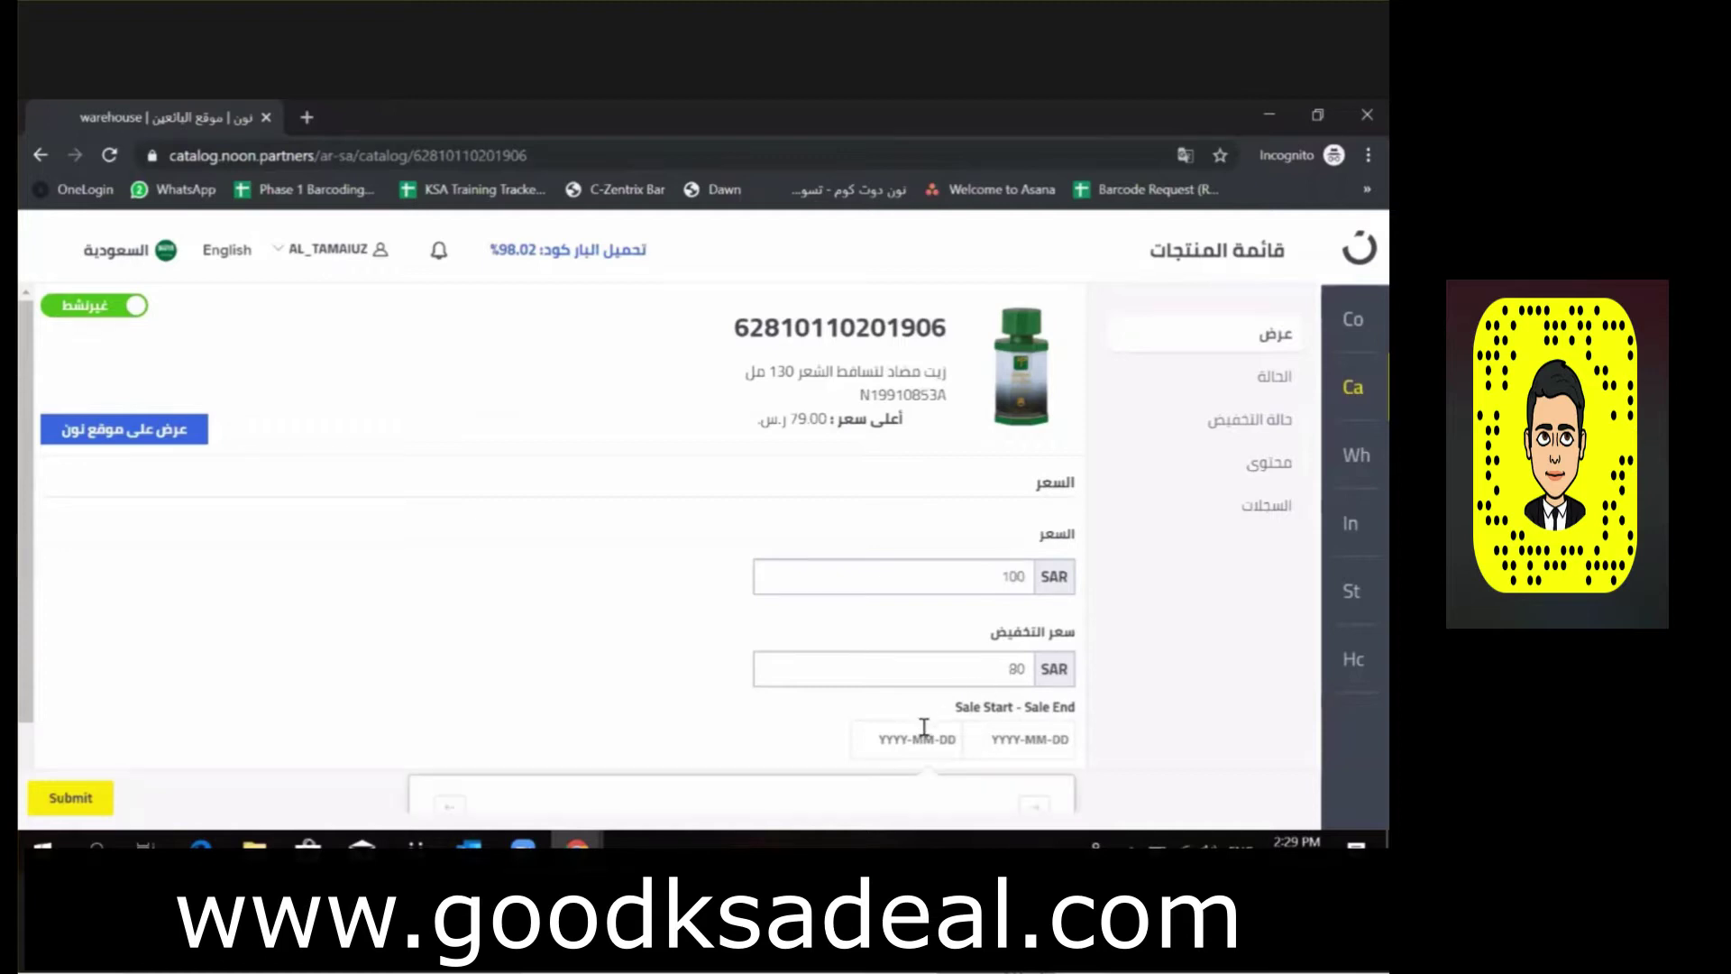
pyautogui.scroll(-2, 923, 727)
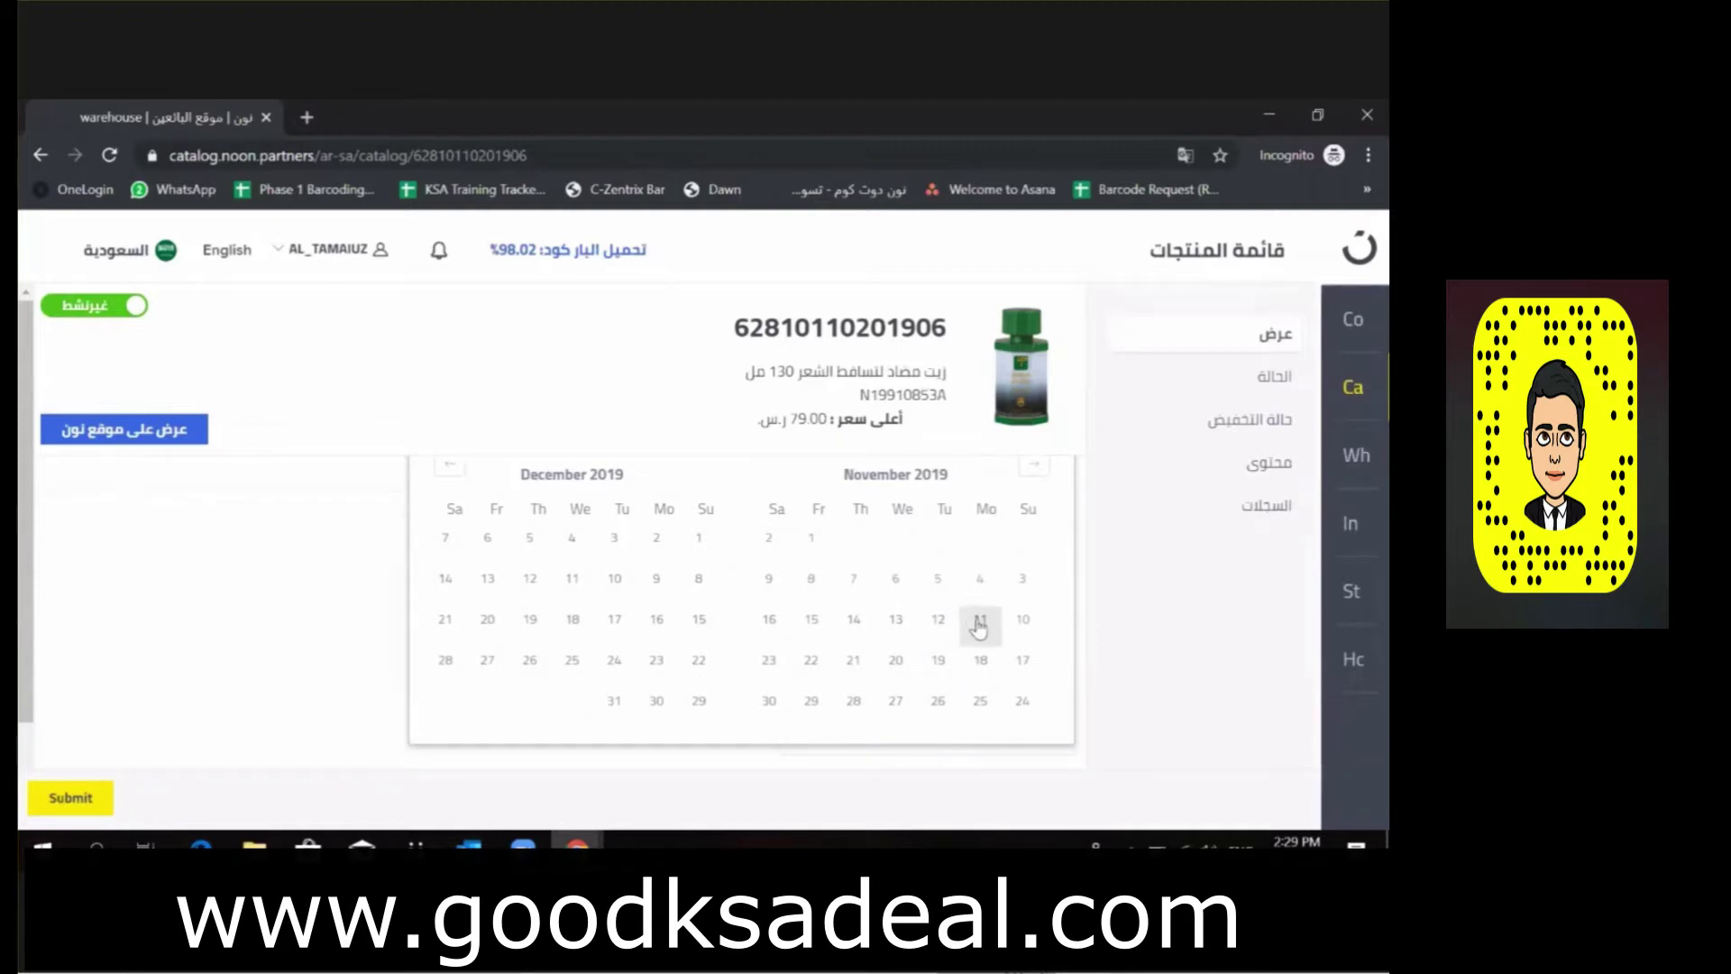
pyautogui.click(979, 628)
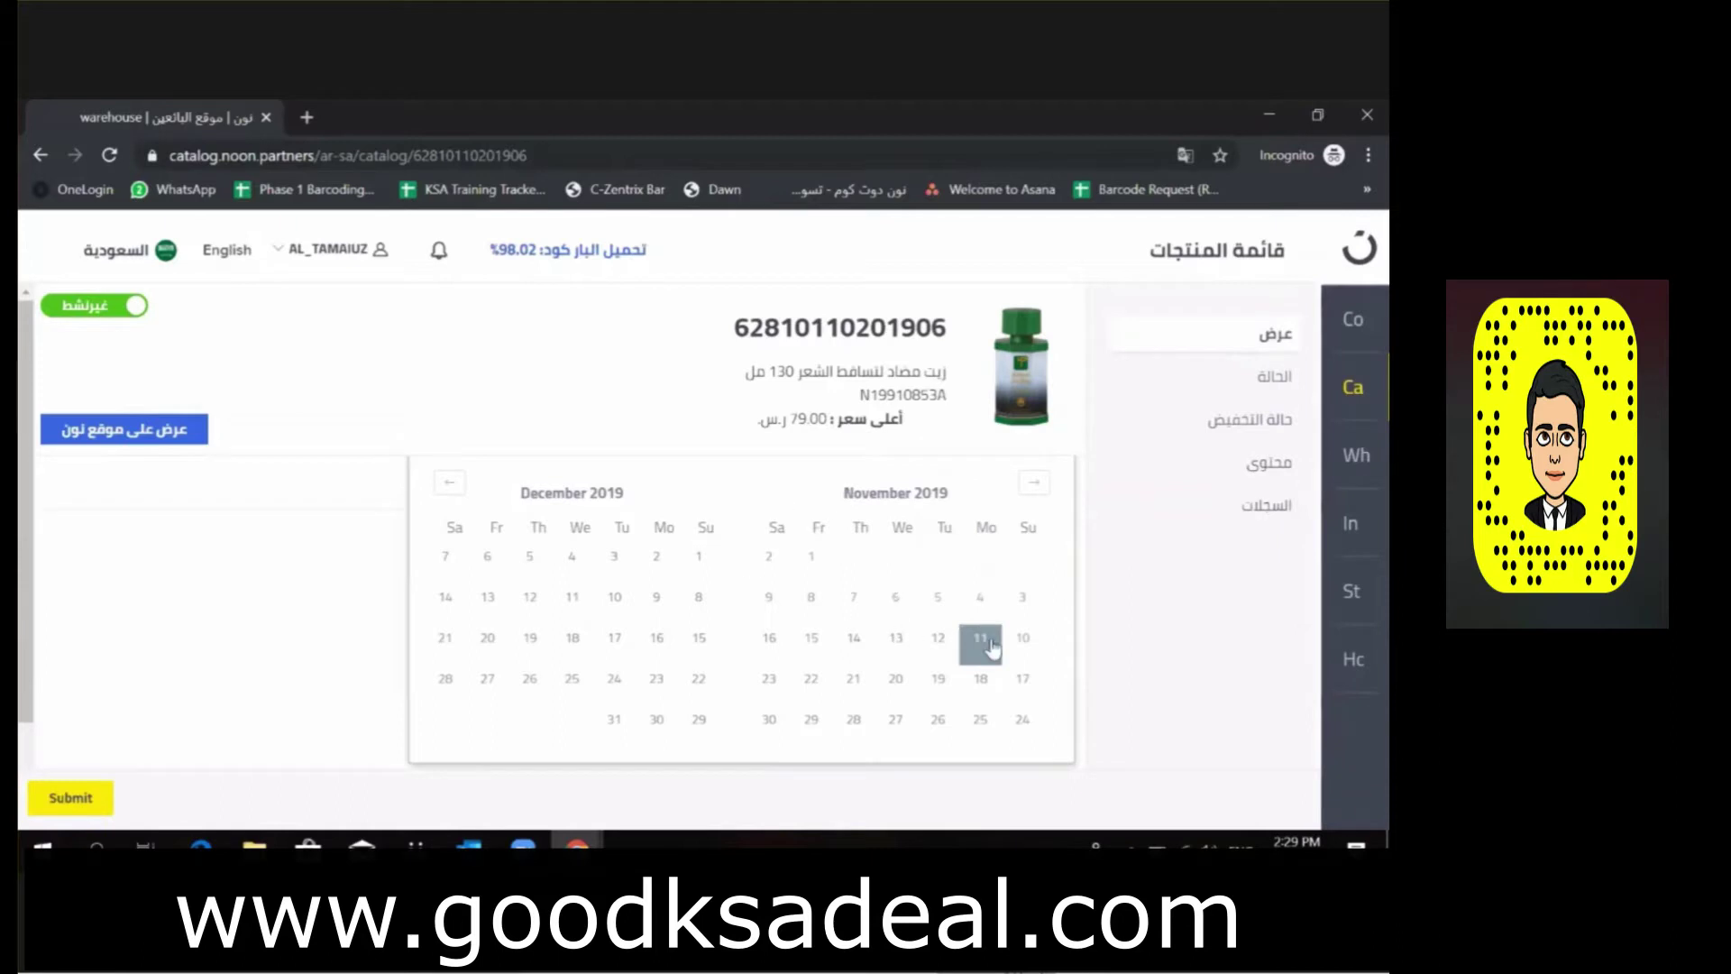
pyautogui.click(990, 648)
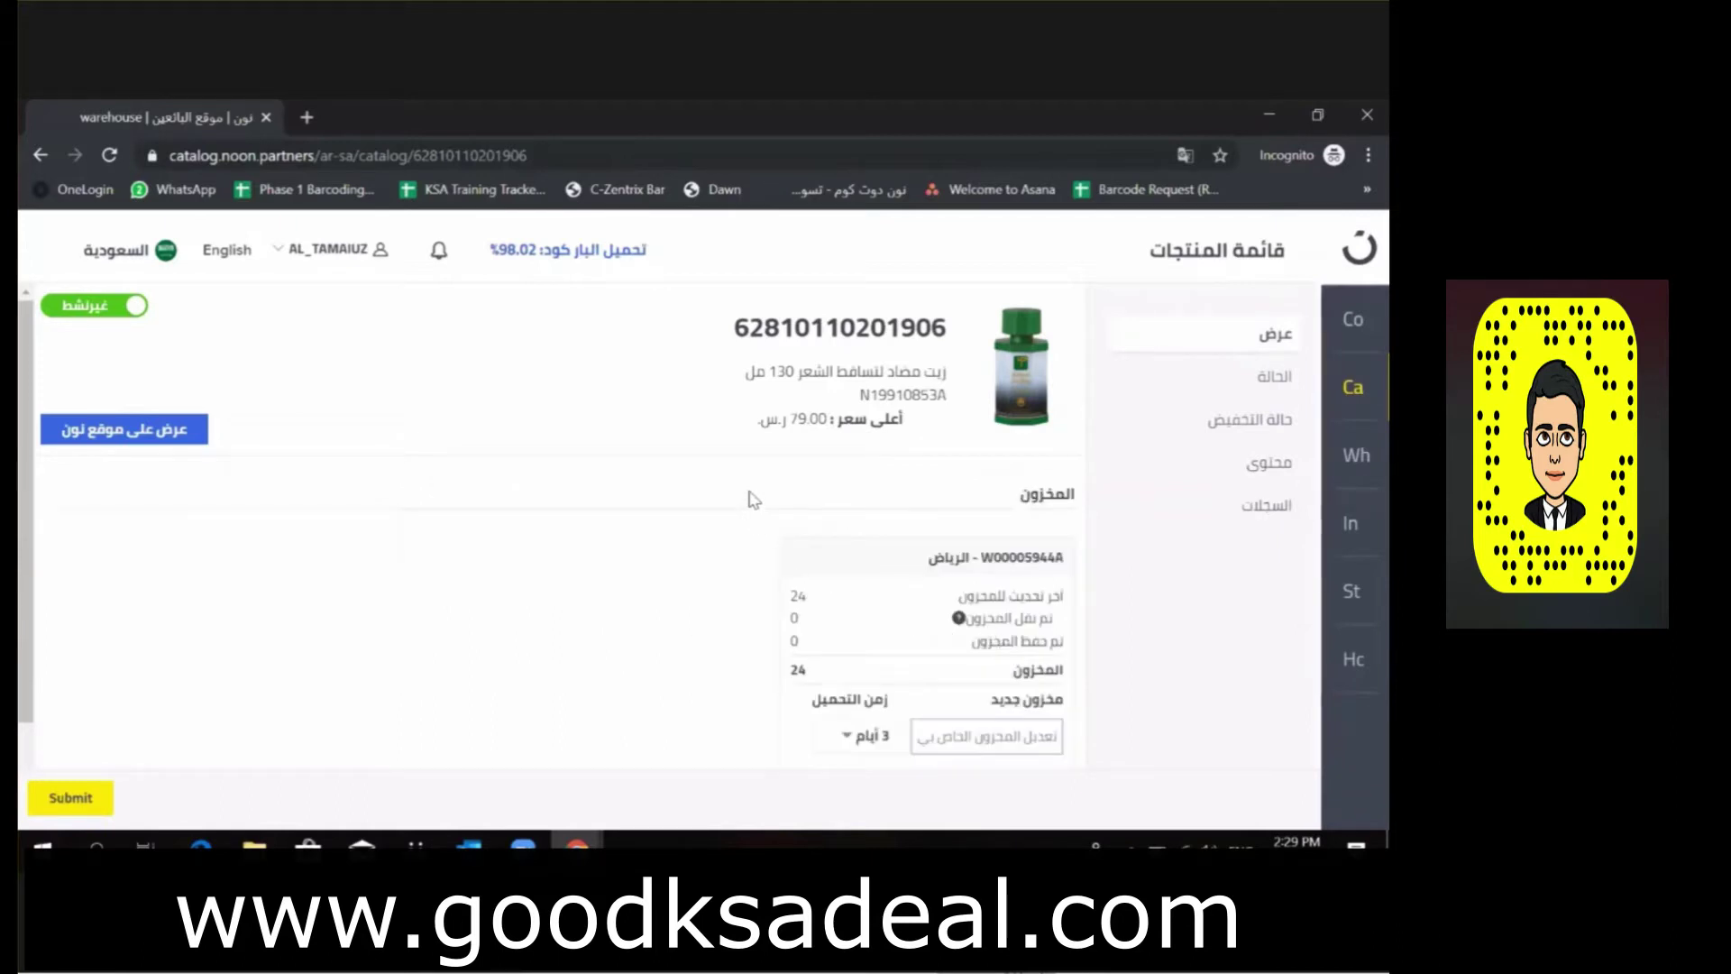
pyautogui.scroll(3, 758, 498)
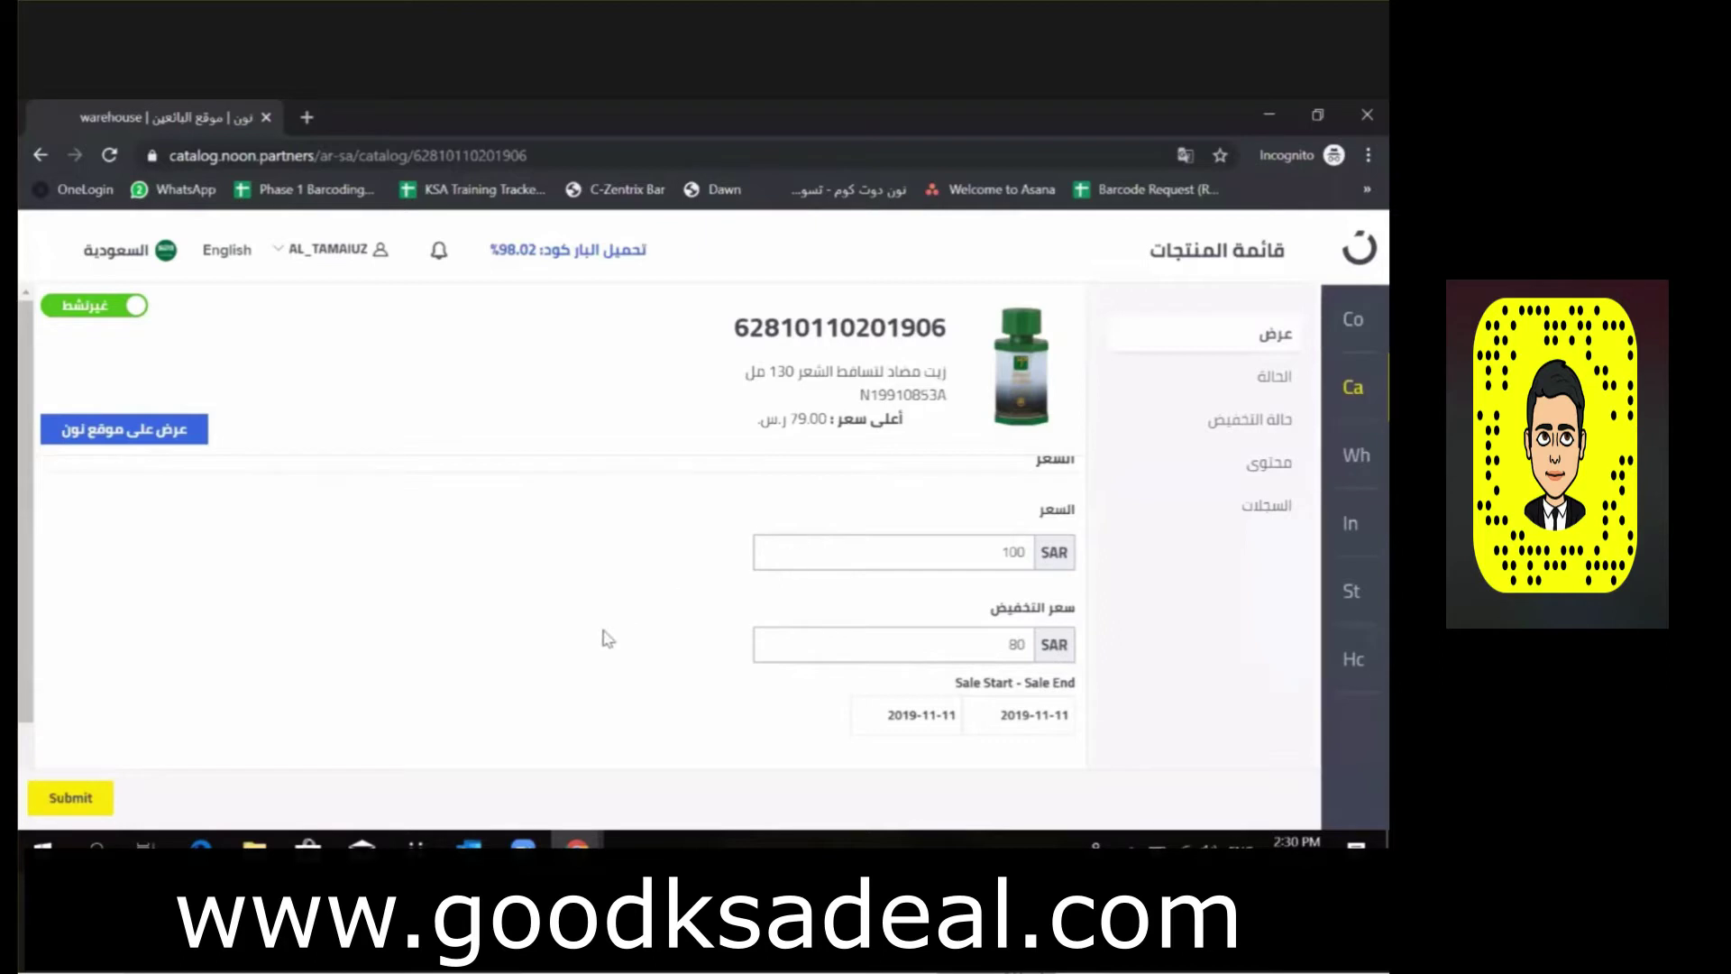
# Enter 100 as the new stock (مخزون جديد) for the Riyadh warehouse W00005944A.
pyautogui.scroll(-2, 608, 639)
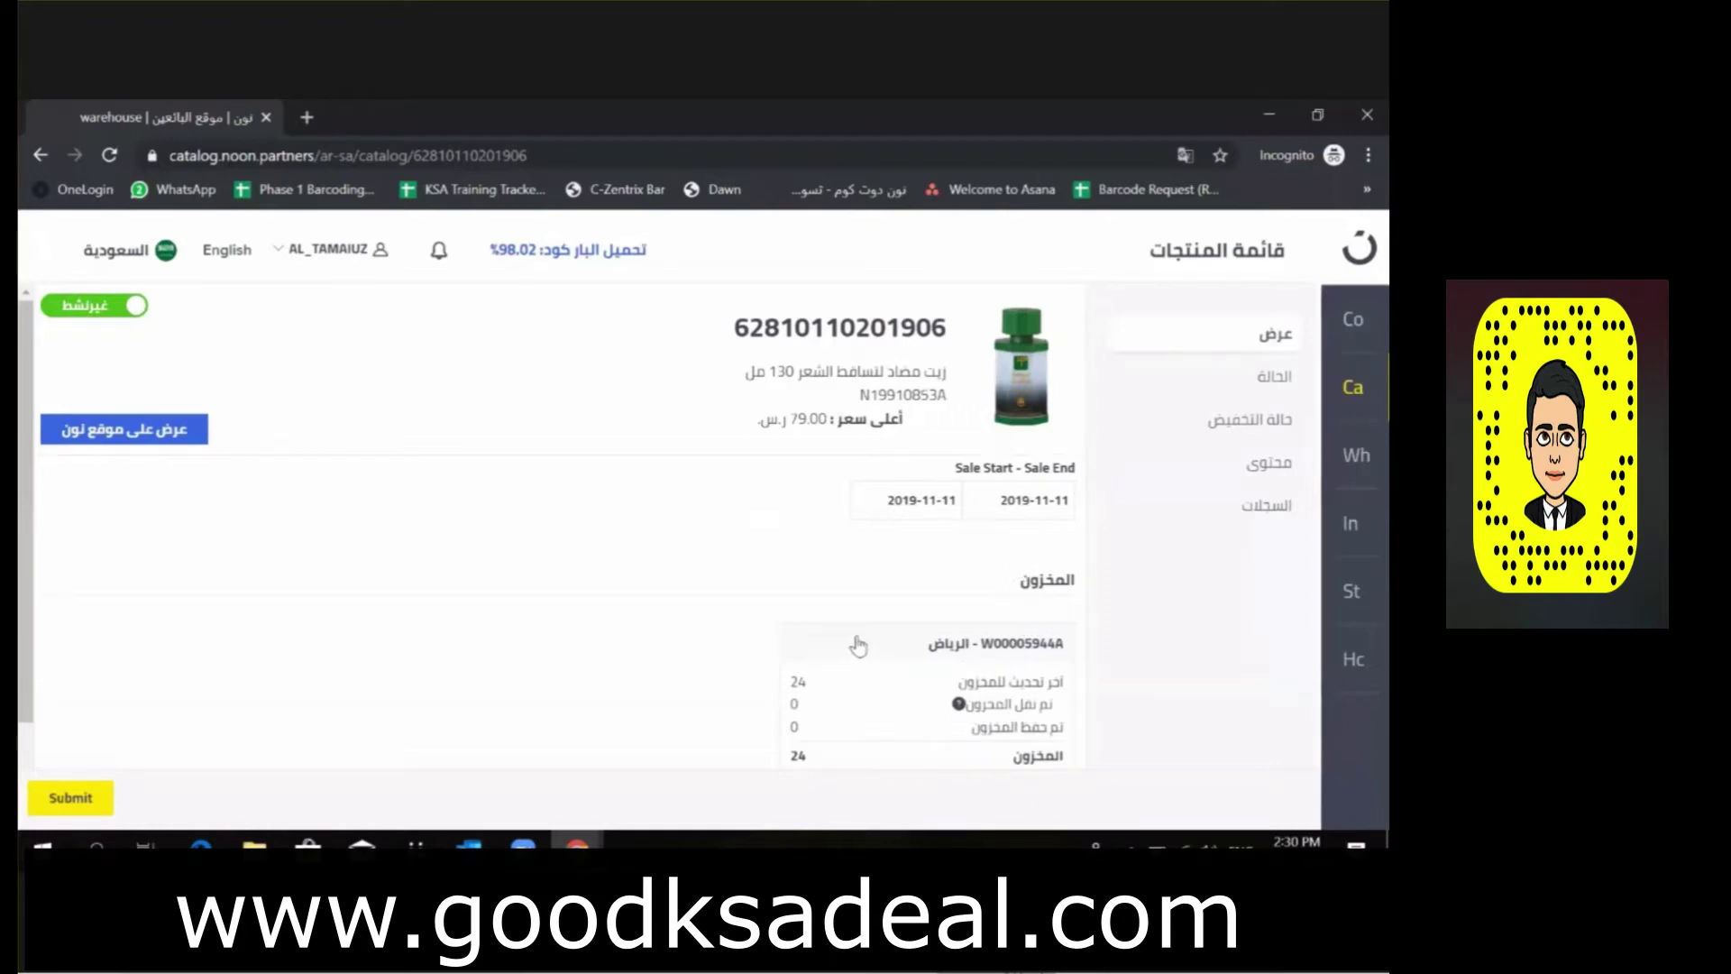
pyautogui.scroll(-1, 857, 643)
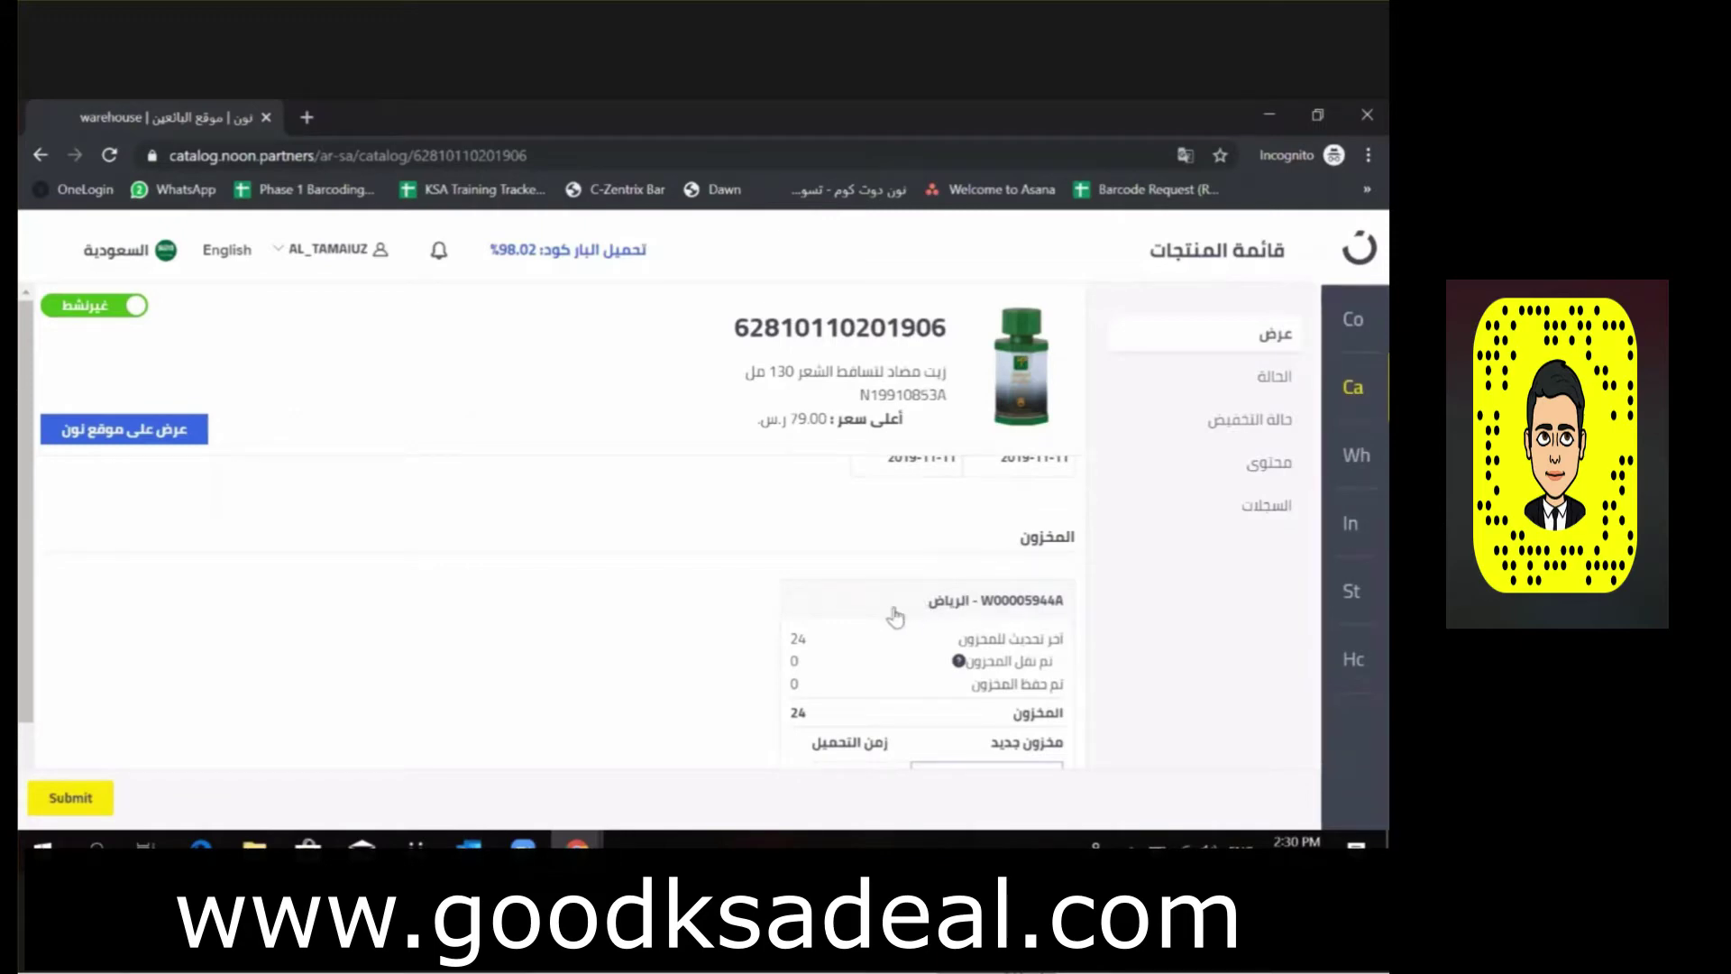
pyautogui.scroll(-1, 895, 617)
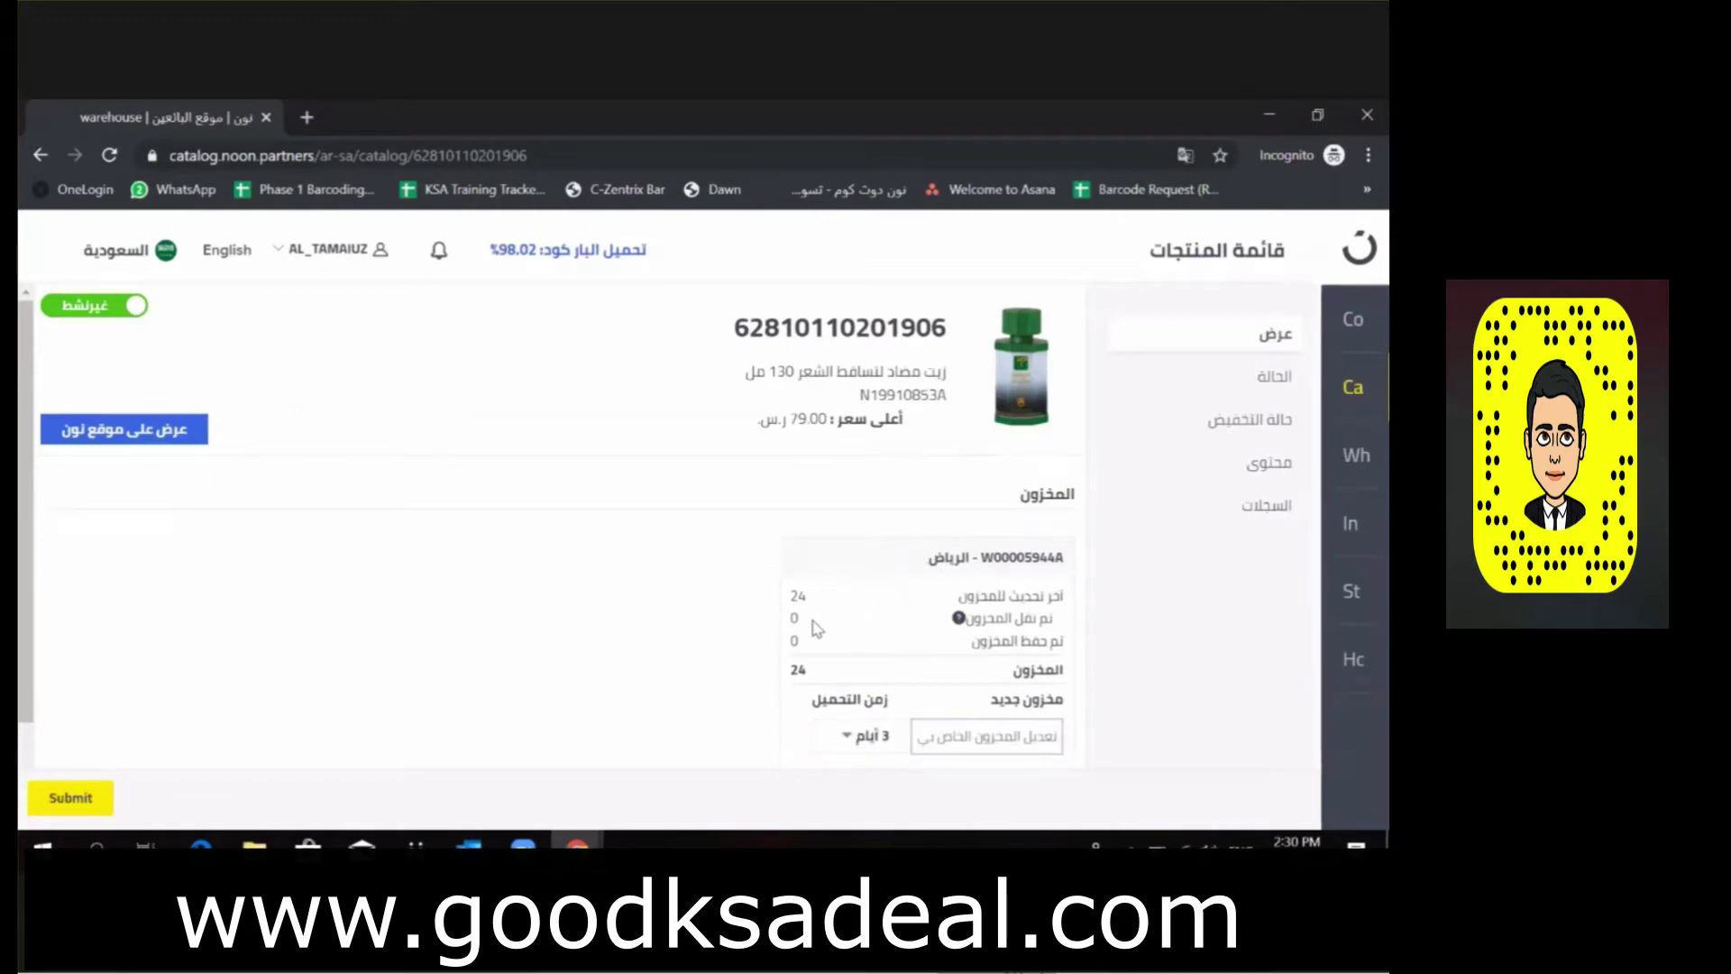
pyautogui.moveTo(986, 609)
pyautogui.scroll(-1, 946, 663)
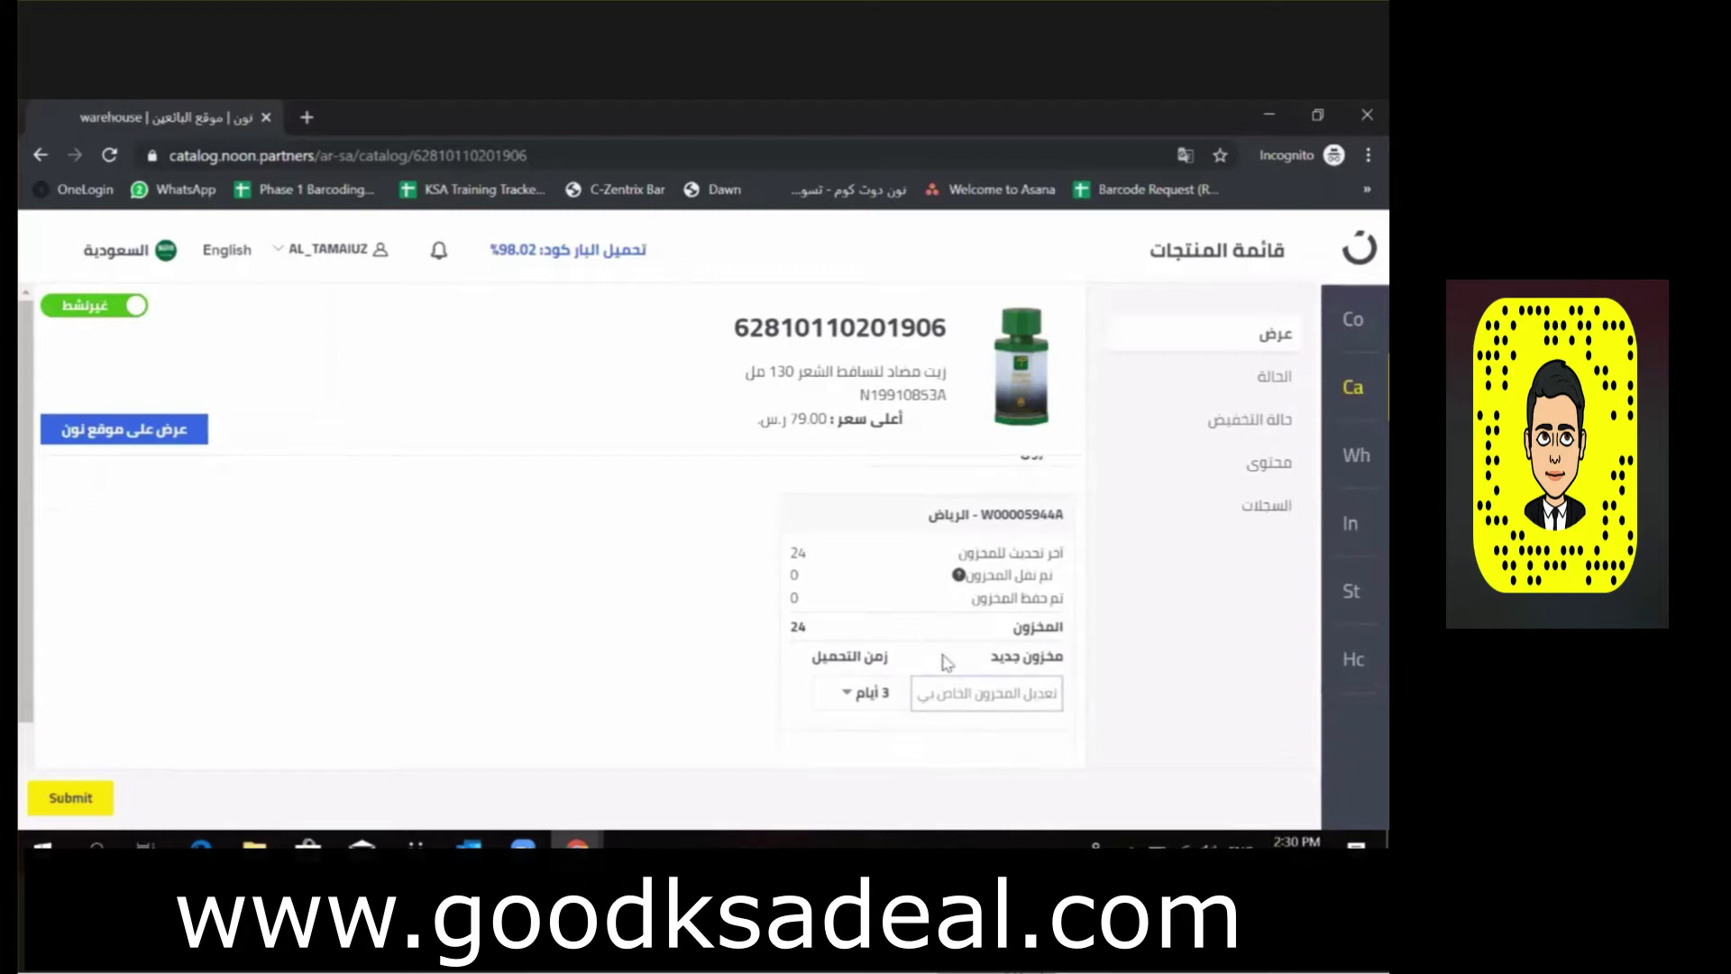
pyautogui.click(1022, 696)
pyautogui.write('100')
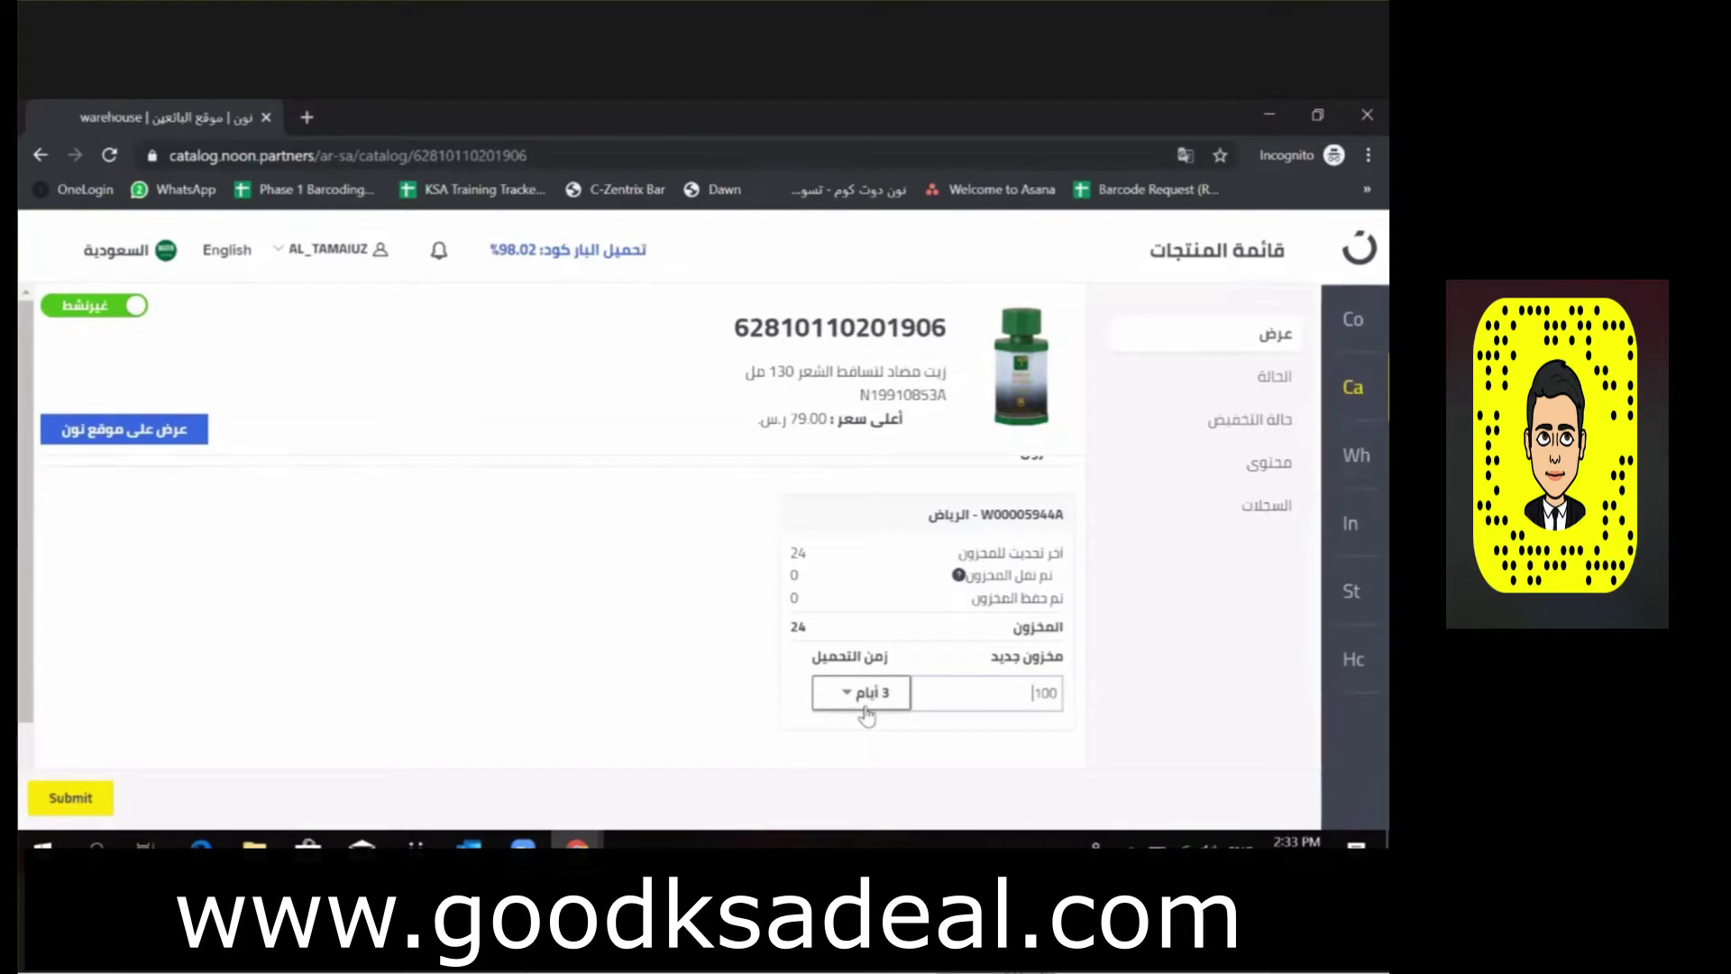
# Set the Riyadh warehouse's handling time (زمن التحميل) to 2 days (2 أيام).
pyautogui.click(866, 714)
pyautogui.scroll(-1, 866, 714)
pyautogui.scroll(-3, 868, 717)
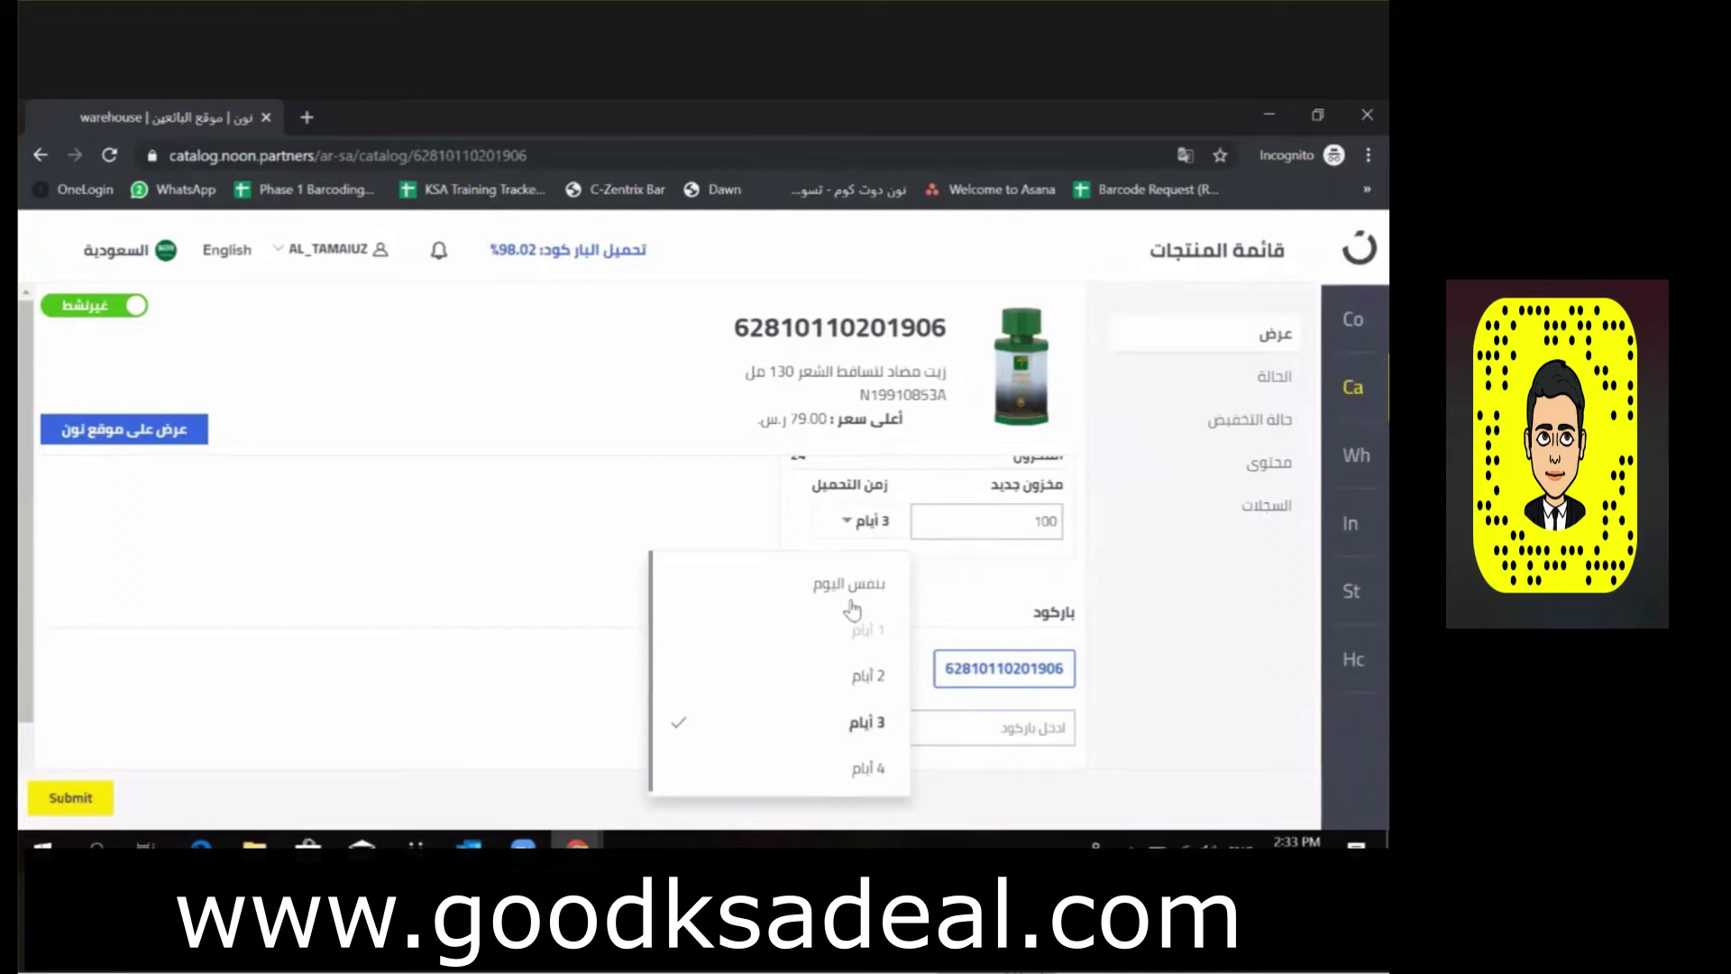
pyautogui.click(829, 678)
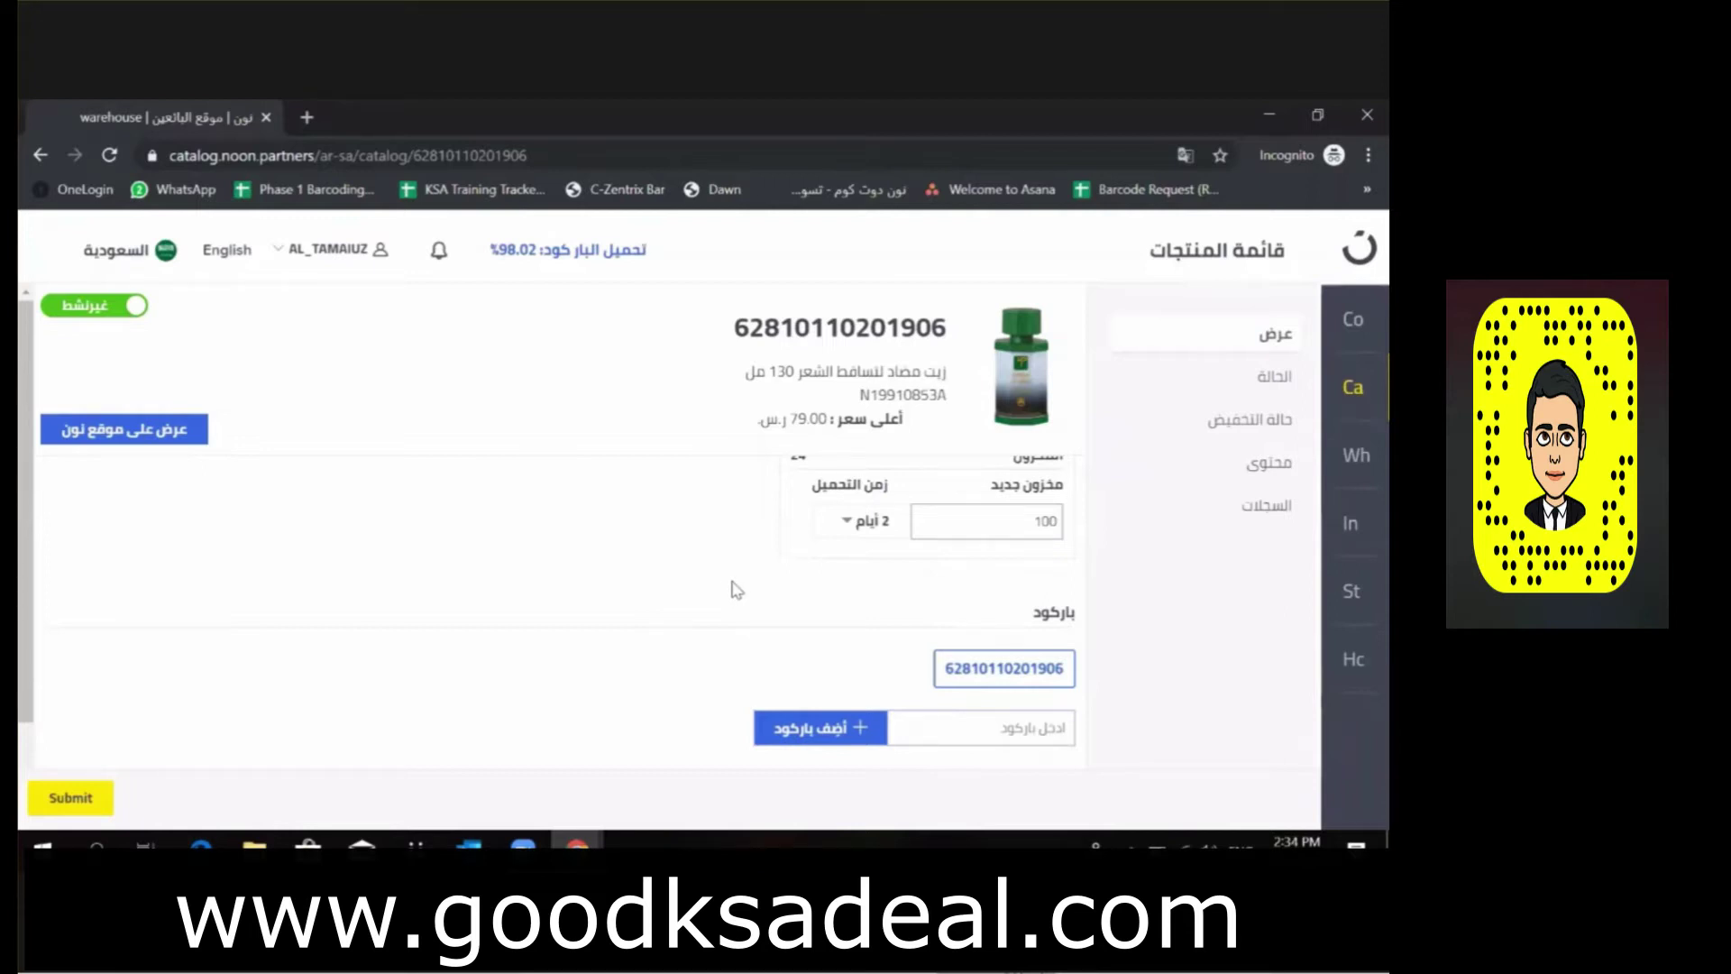
# Enter 123456789 as an additional barcode (باركود) for the hair oil.
pyautogui.scroll(-1, 737, 588)
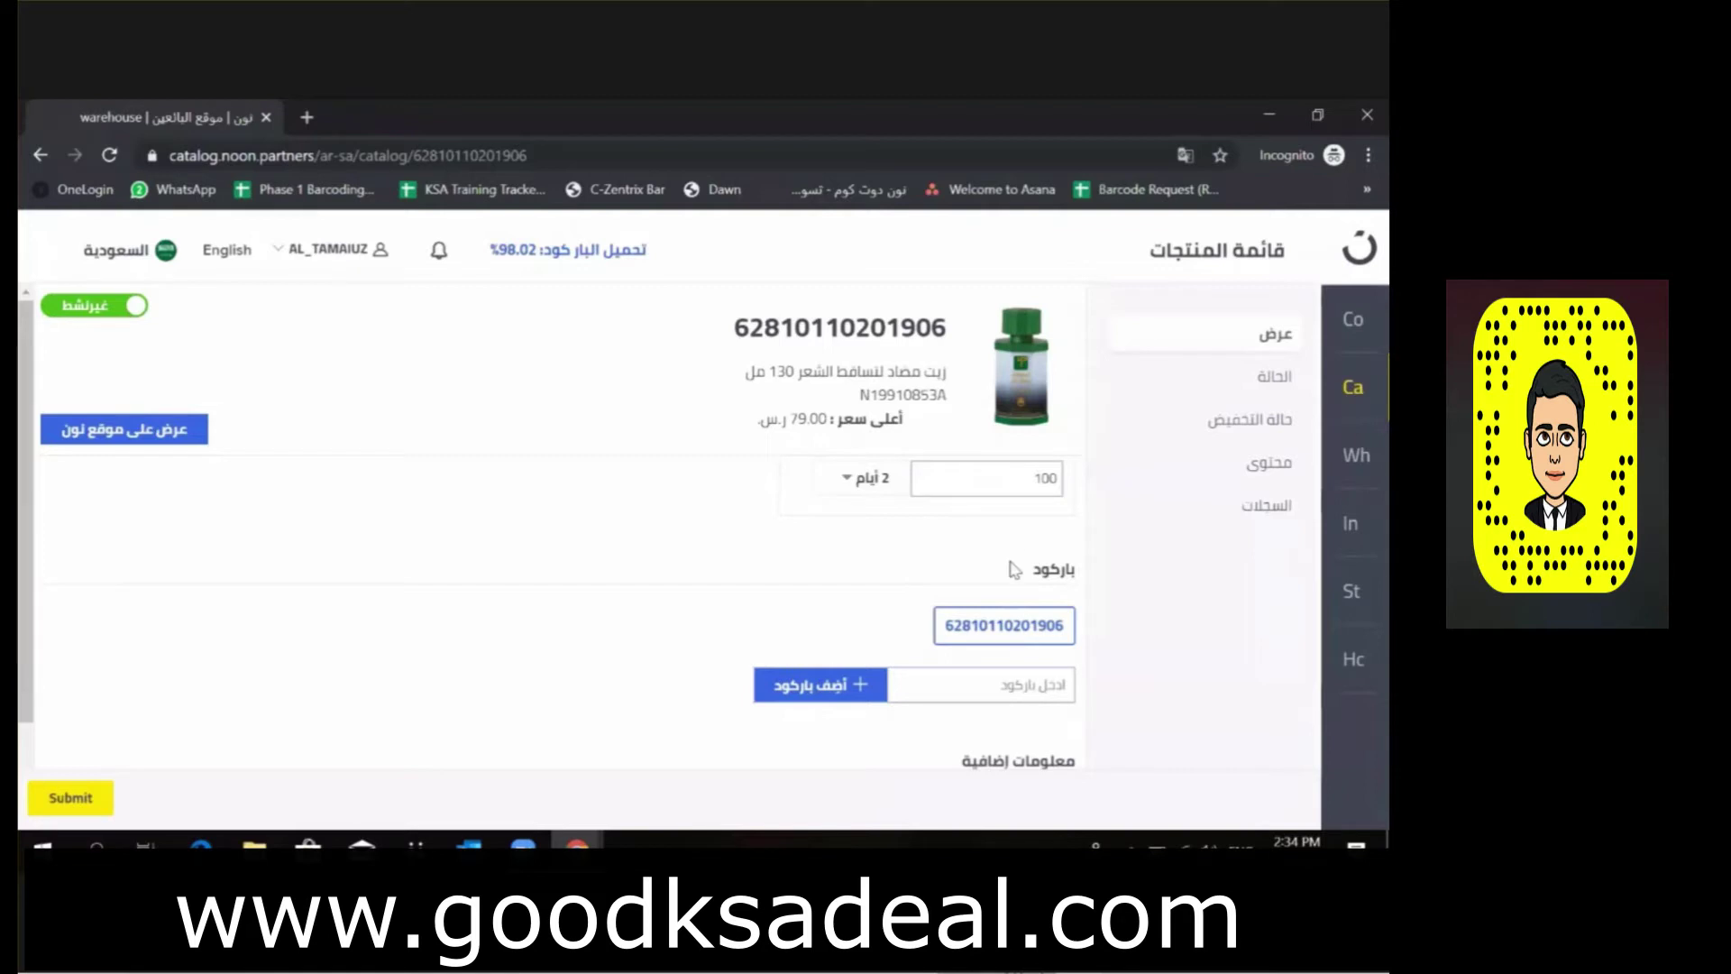
pyautogui.click(998, 677)
pyautogui.write('123456789')
# Look through the warranty (ضمان) choices in the additional information section without changing the selection.
pyautogui.scroll(-3, 902, 744)
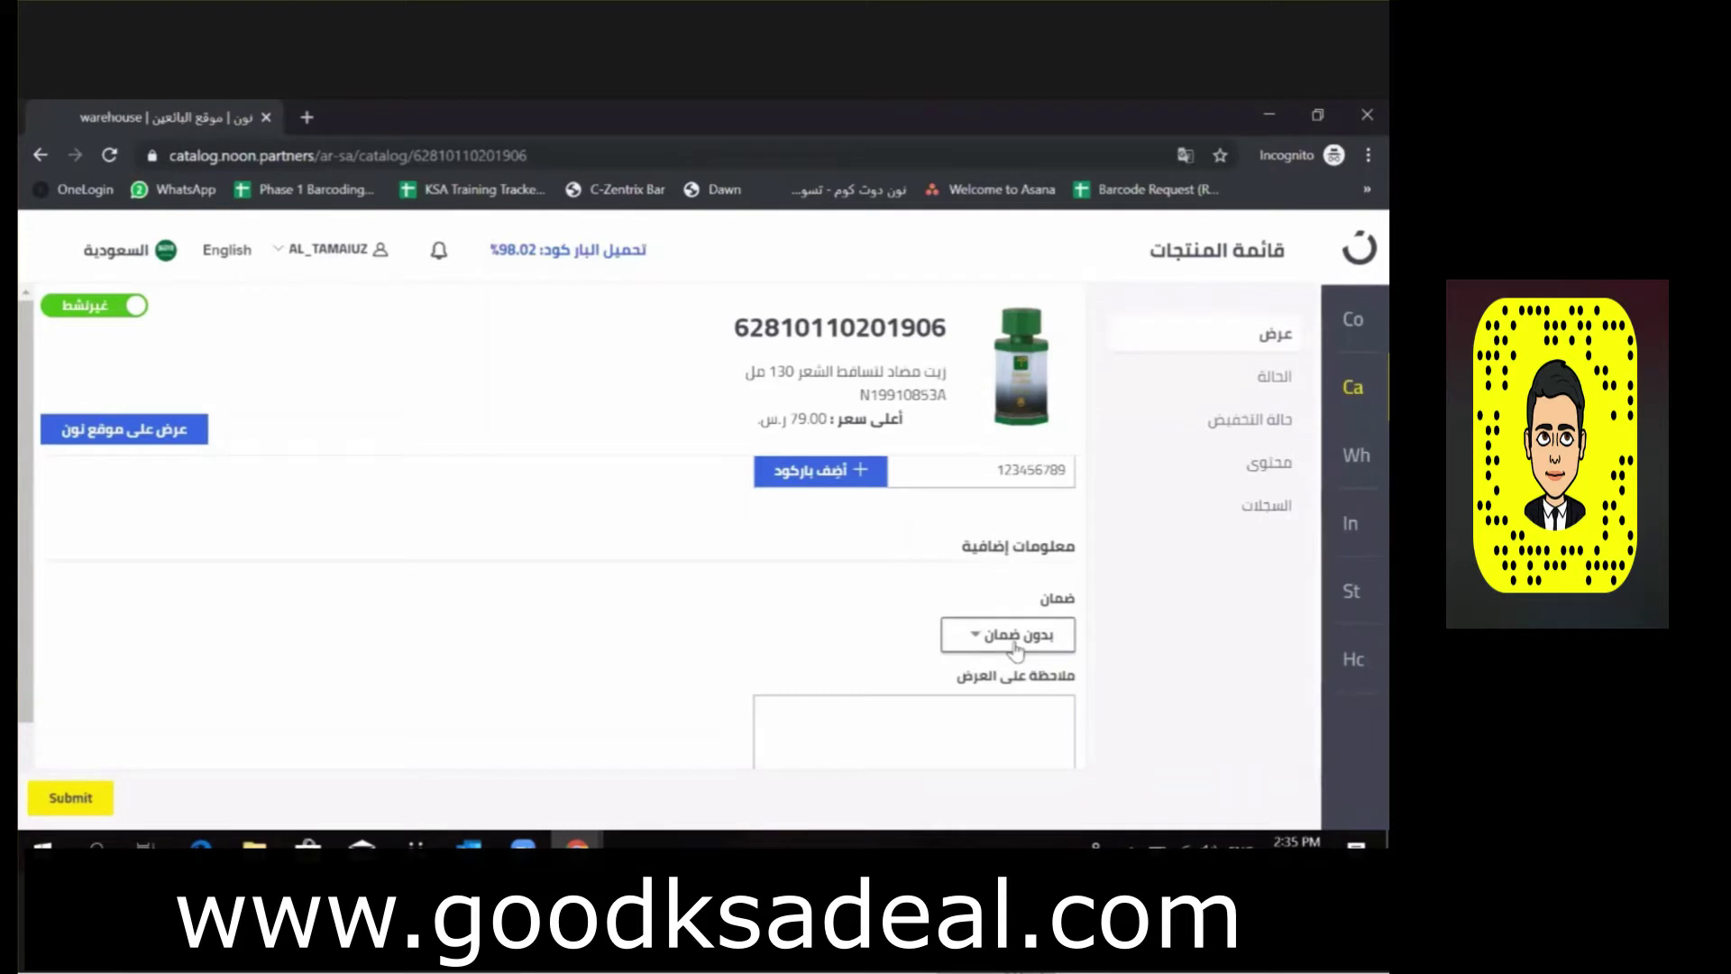
pyautogui.click(1017, 642)
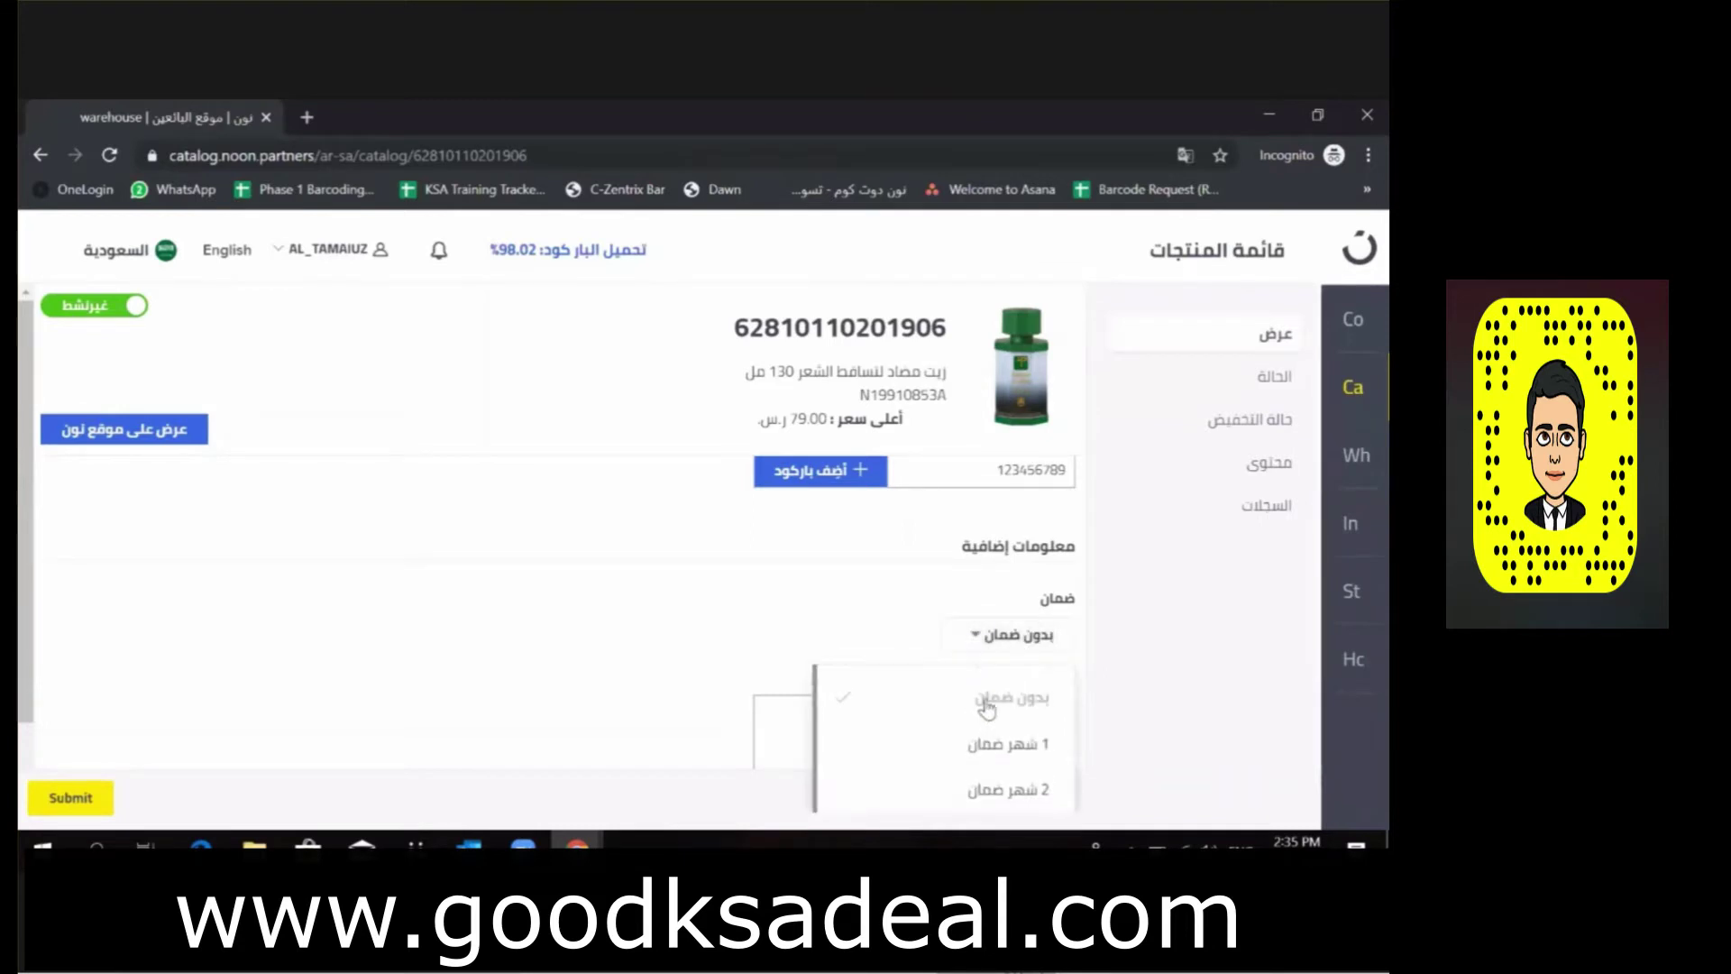
pyautogui.click(809, 643)
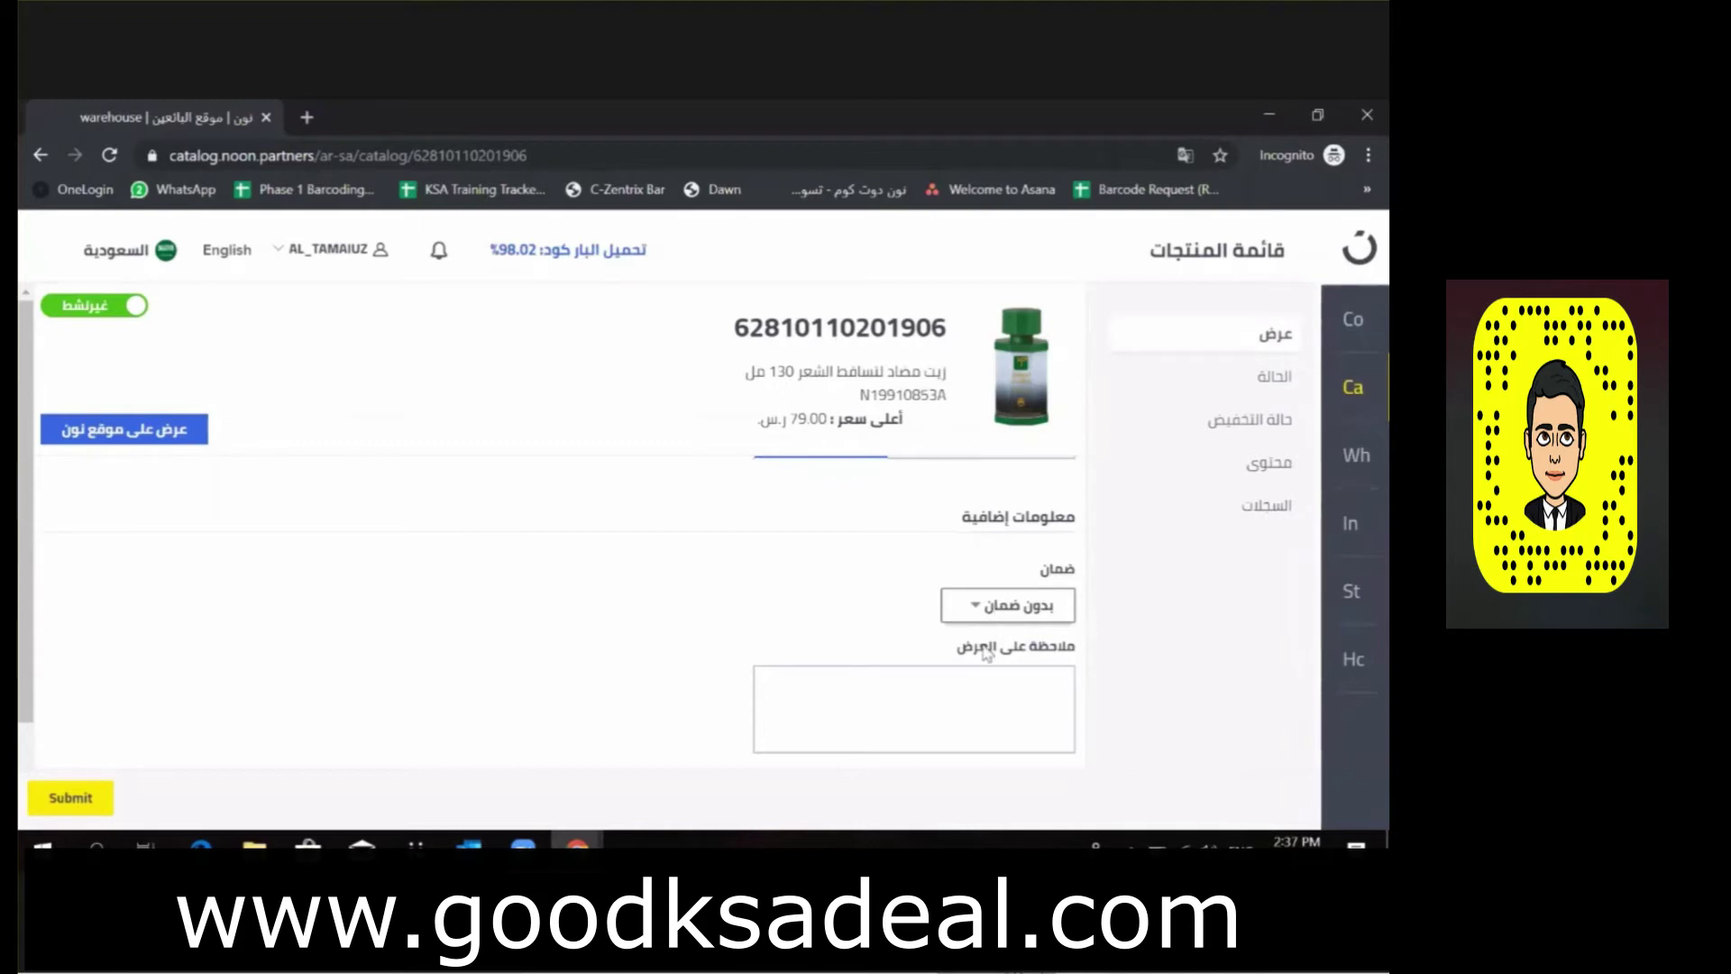
# Enter sample text in the offer note (ملاحظة على العرض) and clear it.
pyautogui.click(979, 693)
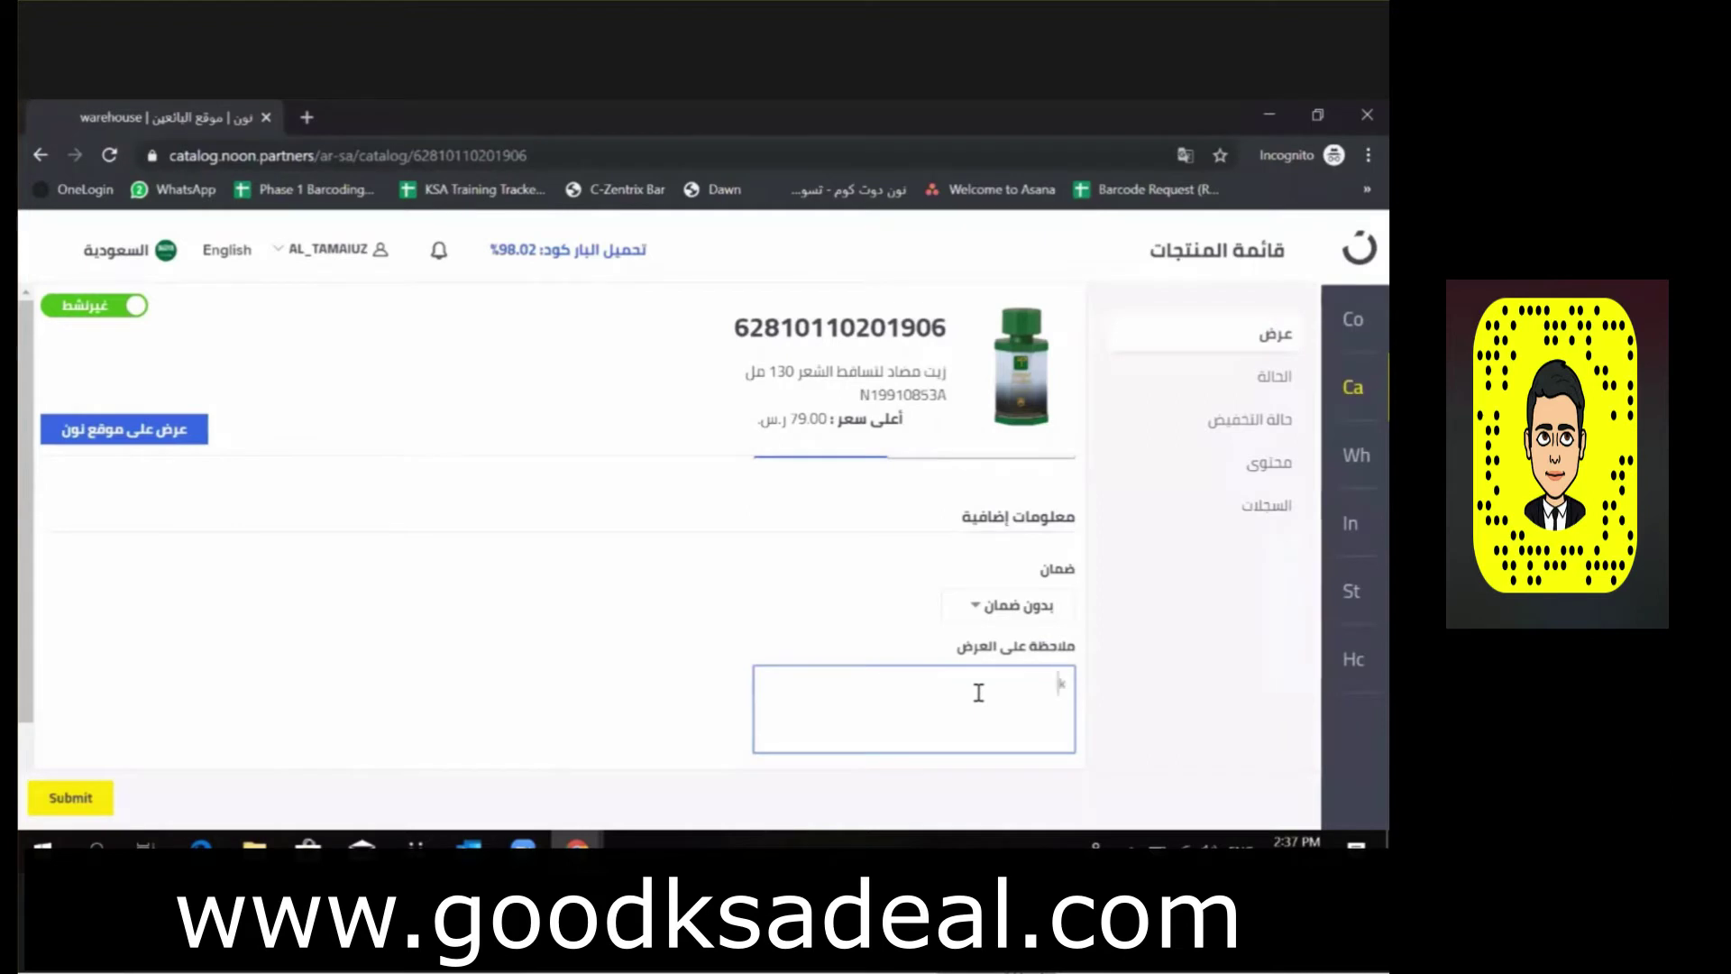
pyautogui.write('rjkksdk.dlskfr')
pyautogui.hotkey('ctrl', 'a')
pyautogui.press('BackSpace')
pyautogui.click(671, 606)
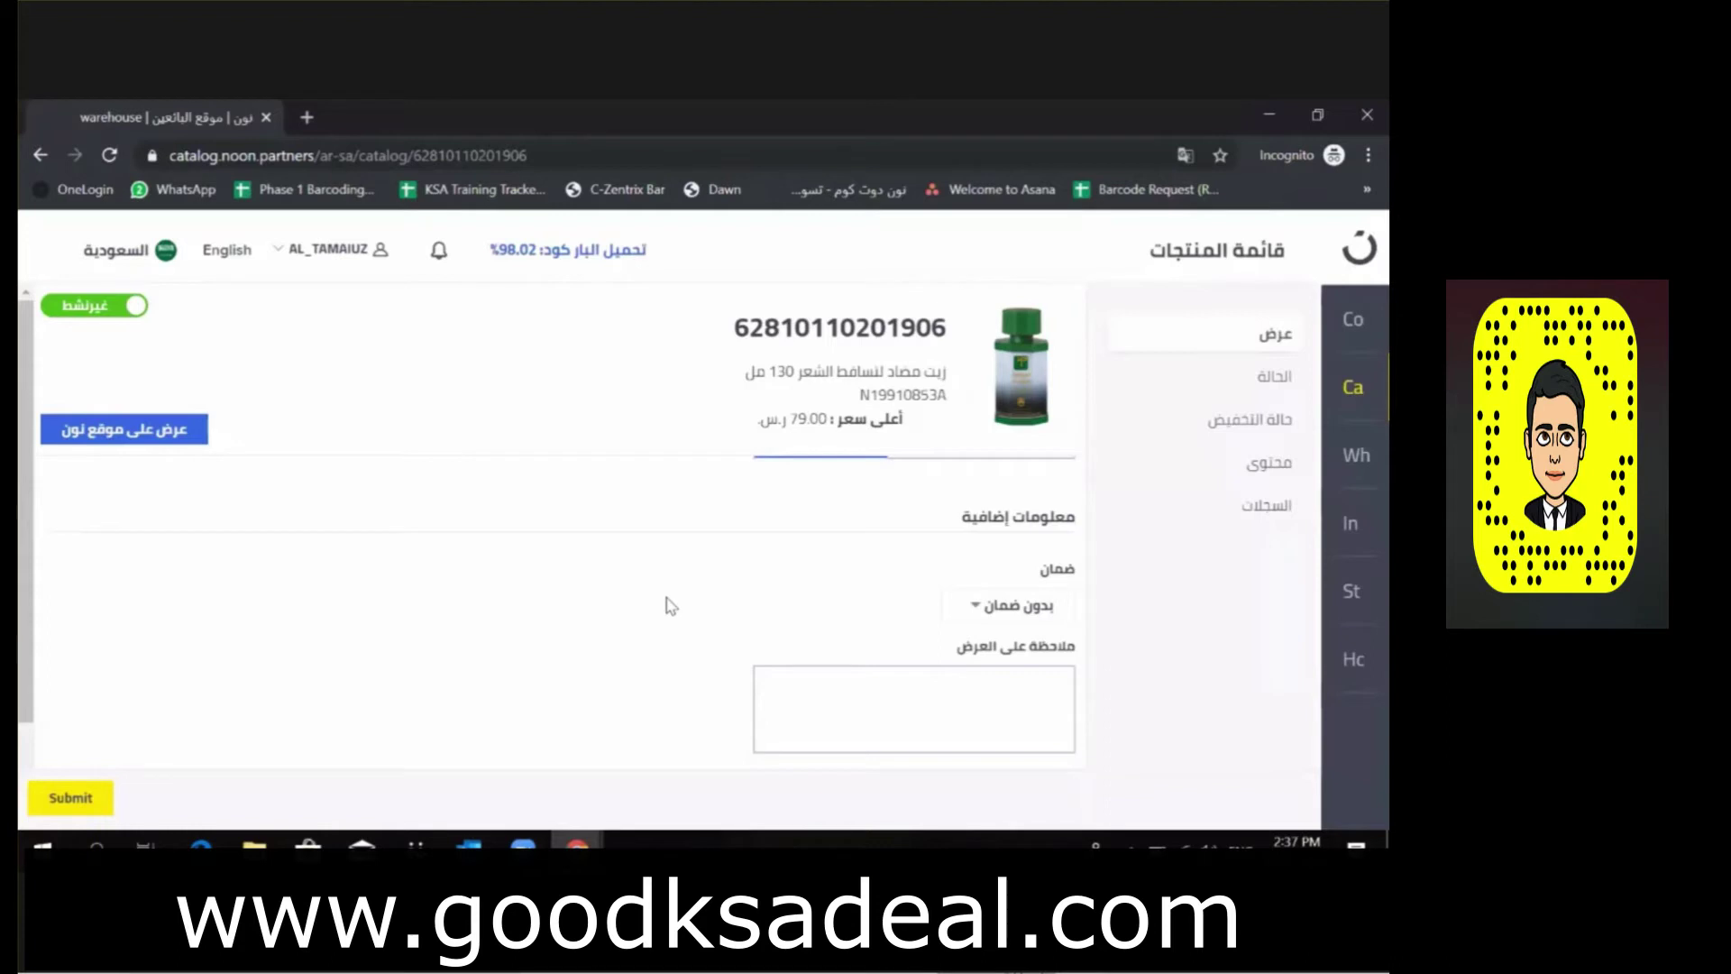
pyautogui.scroll(5, 671, 606)
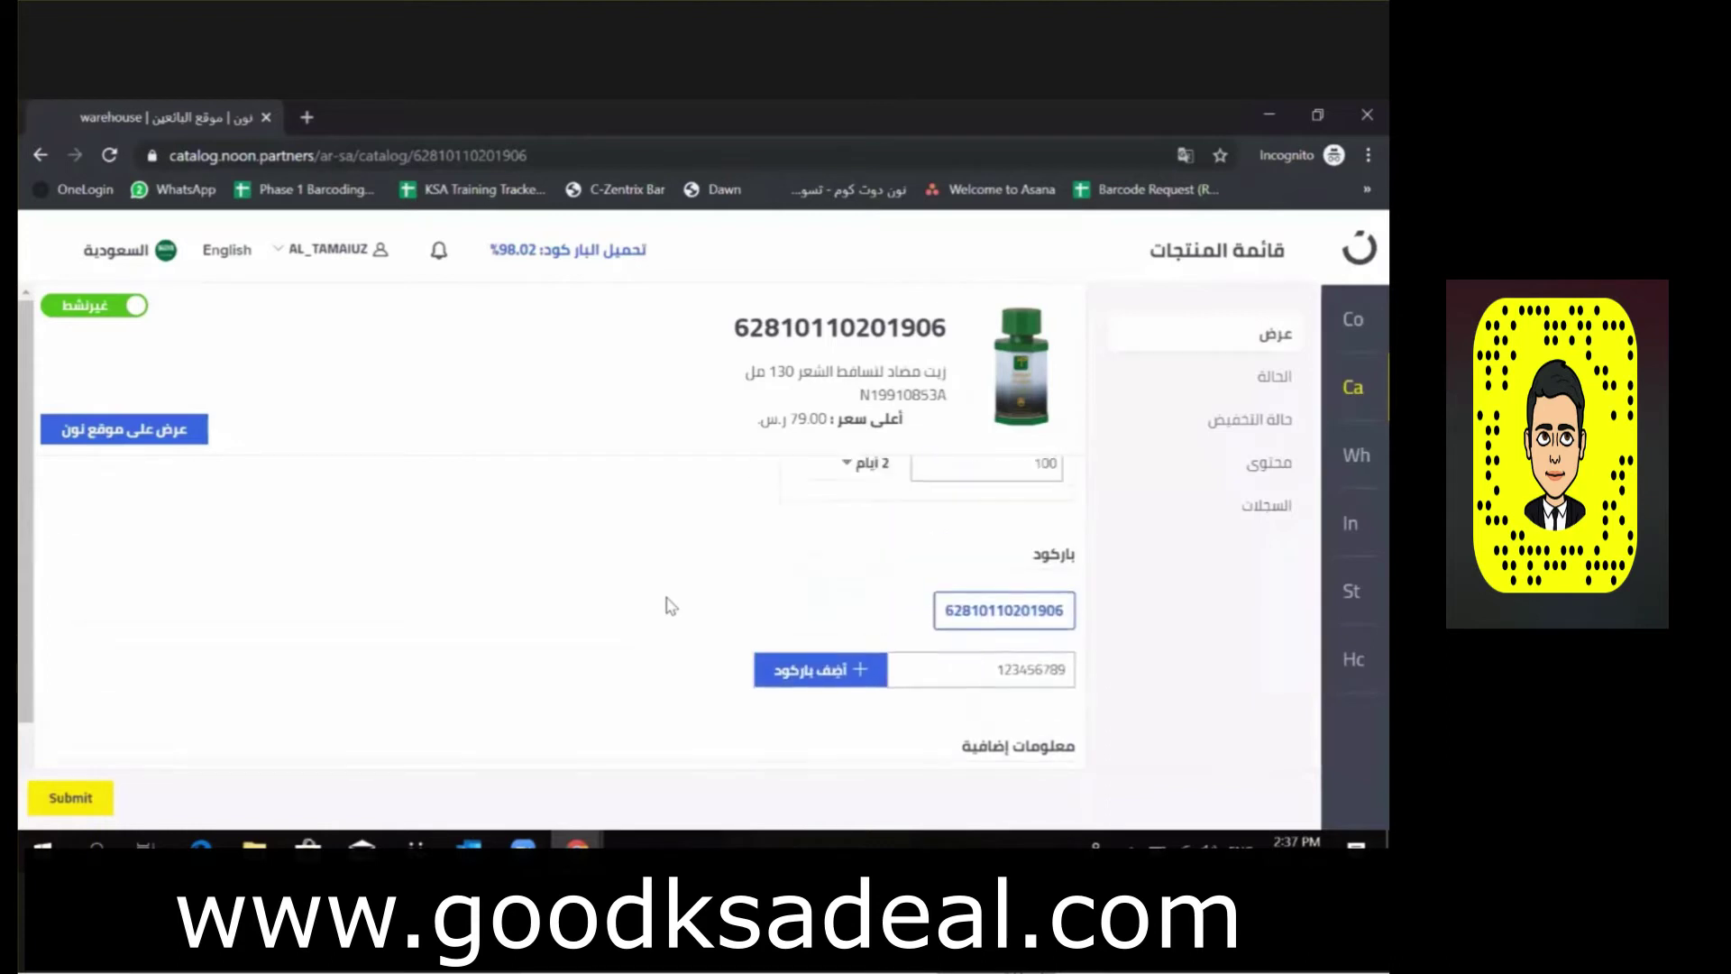
pyautogui.scroll(5, 671, 606)
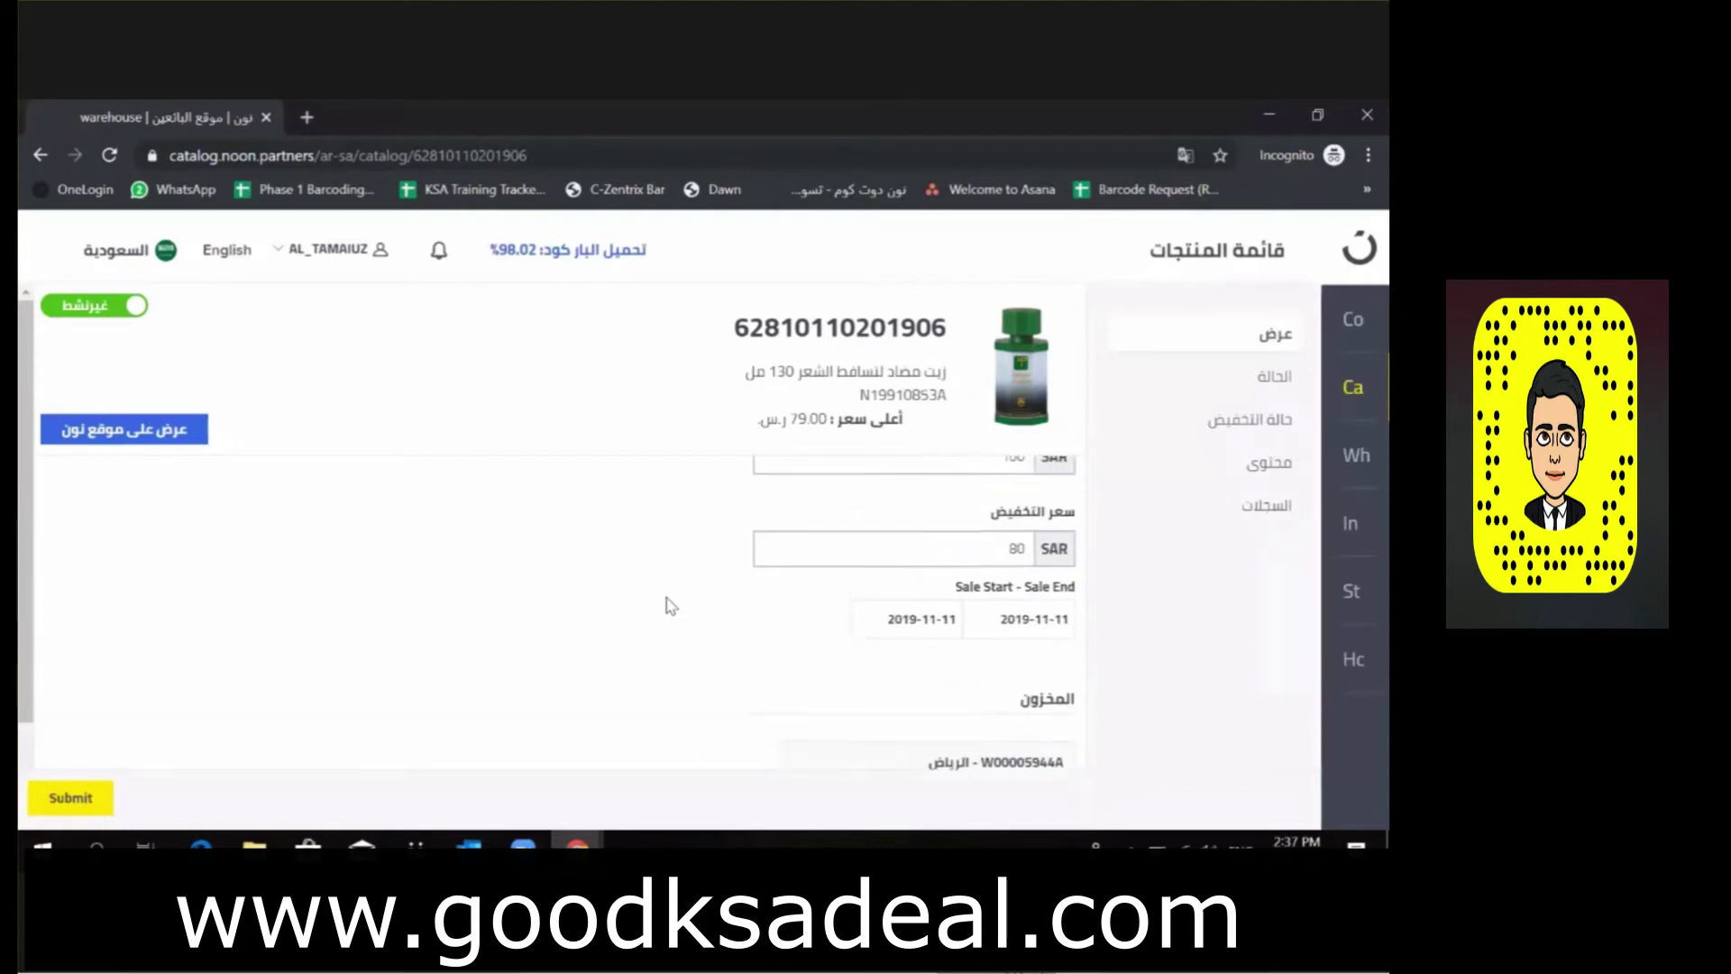
# Review the hair oil offer form from the prices and sale dates through stock, barcode, warranty and offer note.
pyautogui.scroll(-3, 671, 606)
pyautogui.scroll(-2, 671, 606)
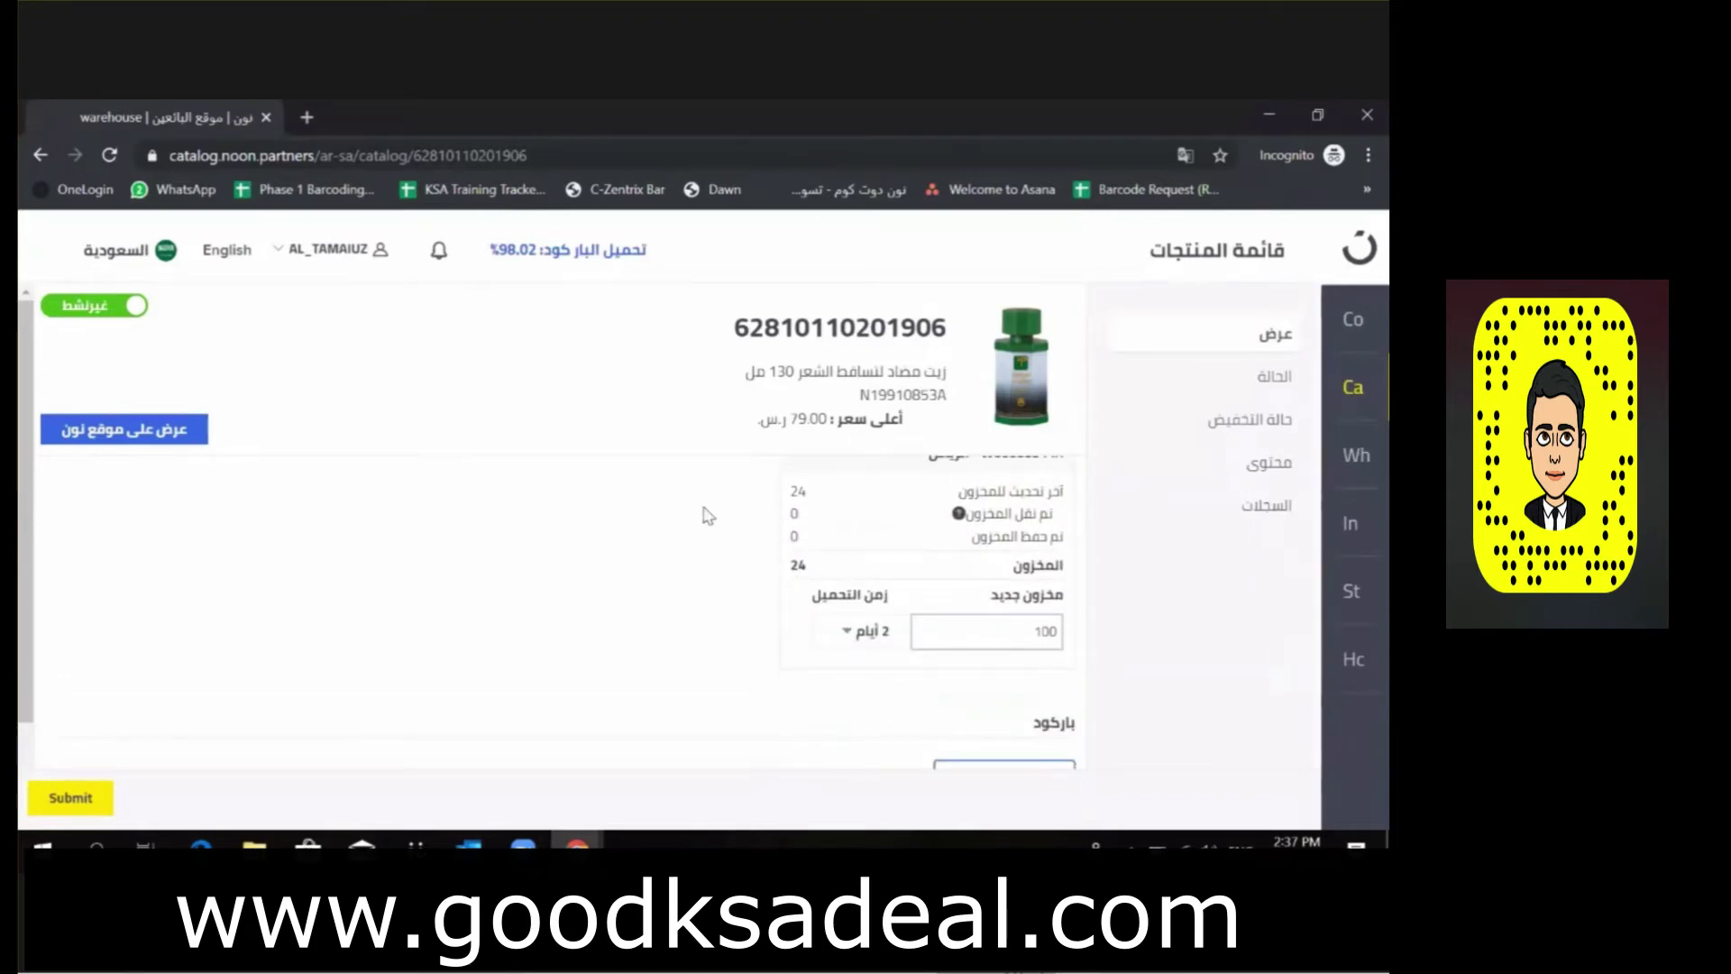
pyautogui.scroll(1, 706, 515)
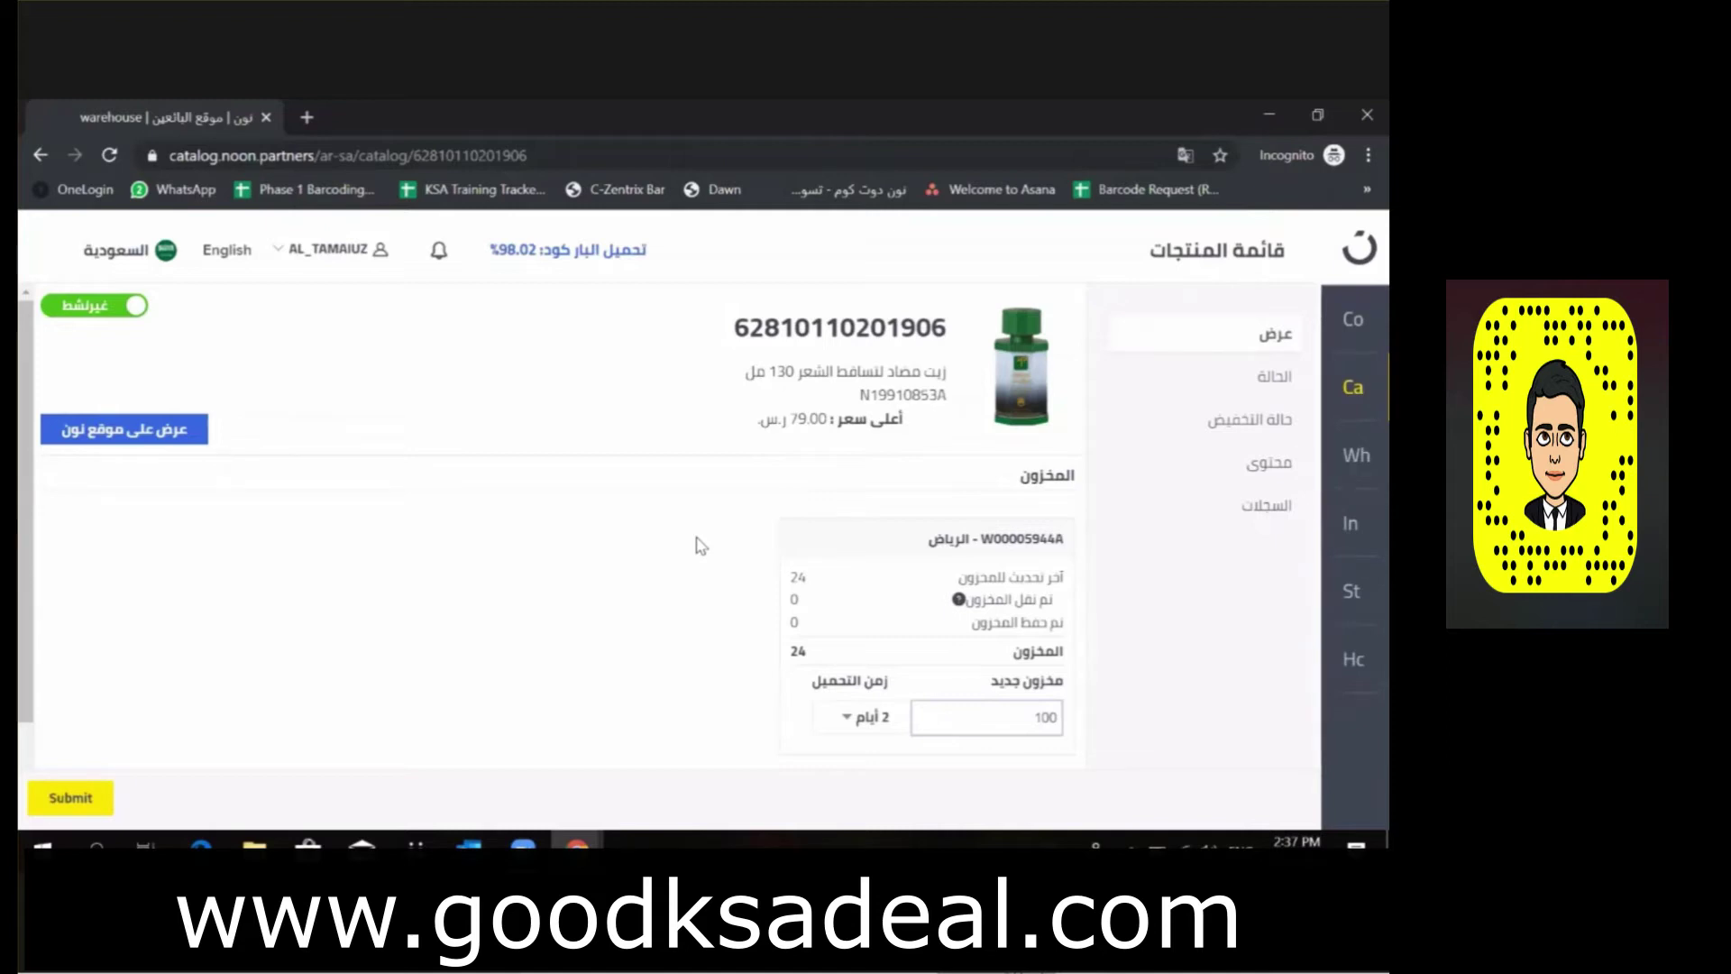
pyautogui.scroll(-3, 701, 546)
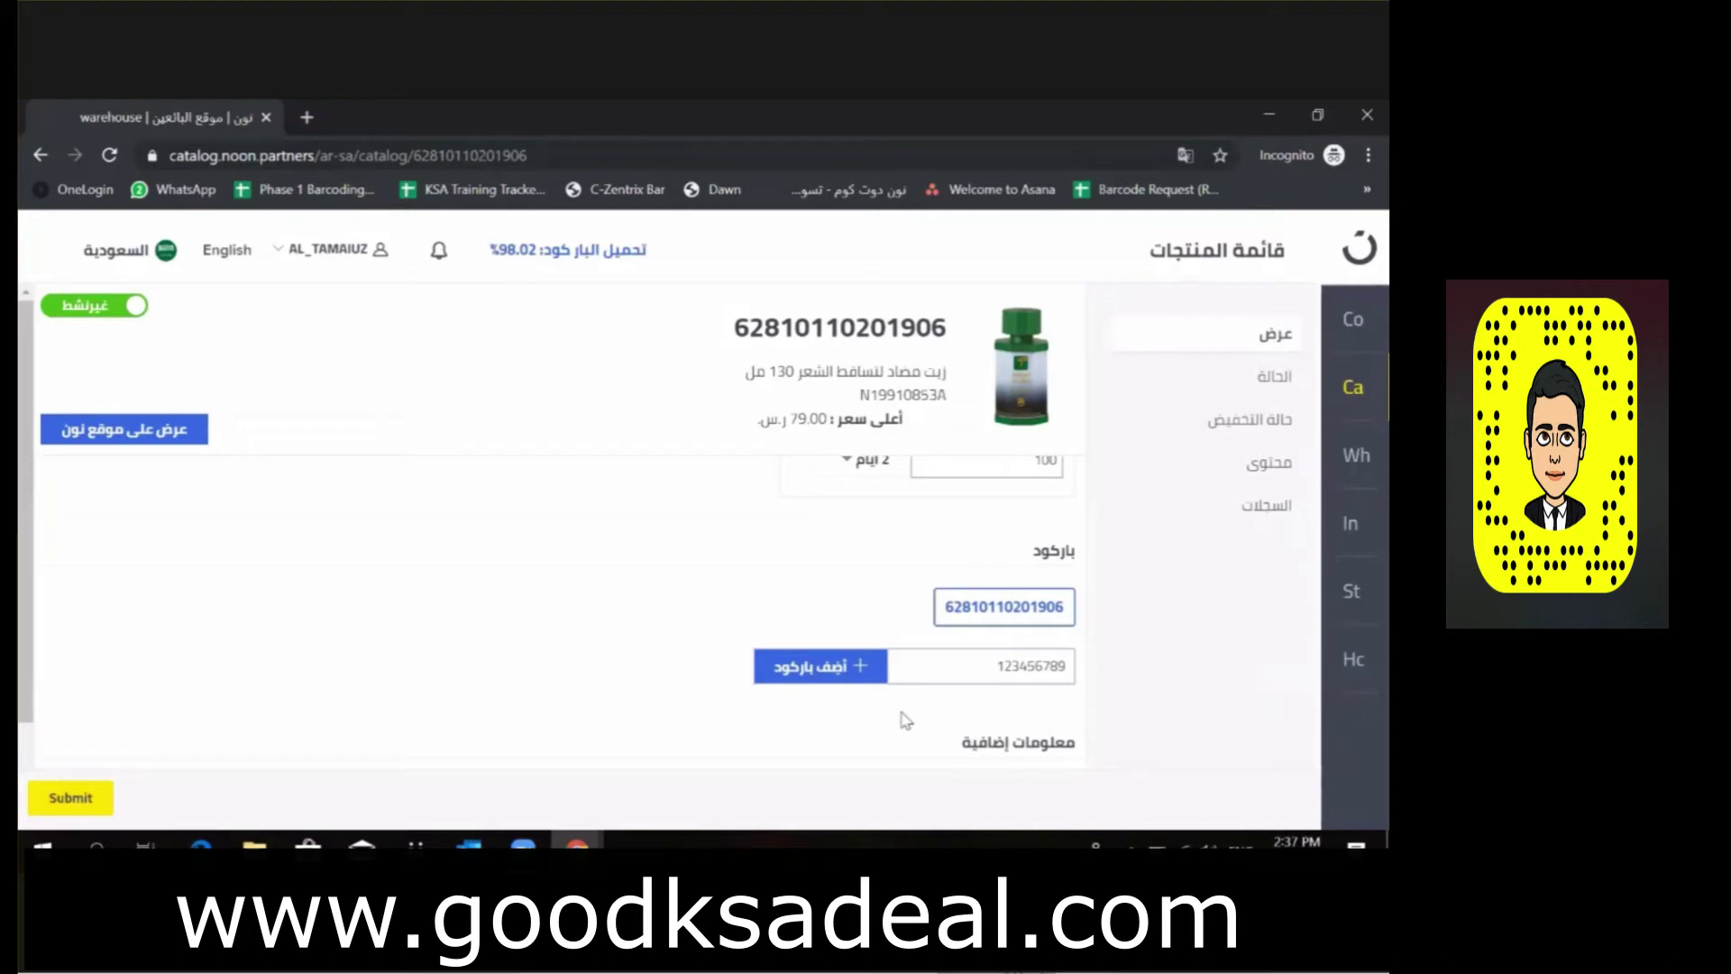
pyautogui.scroll(-3, 905, 719)
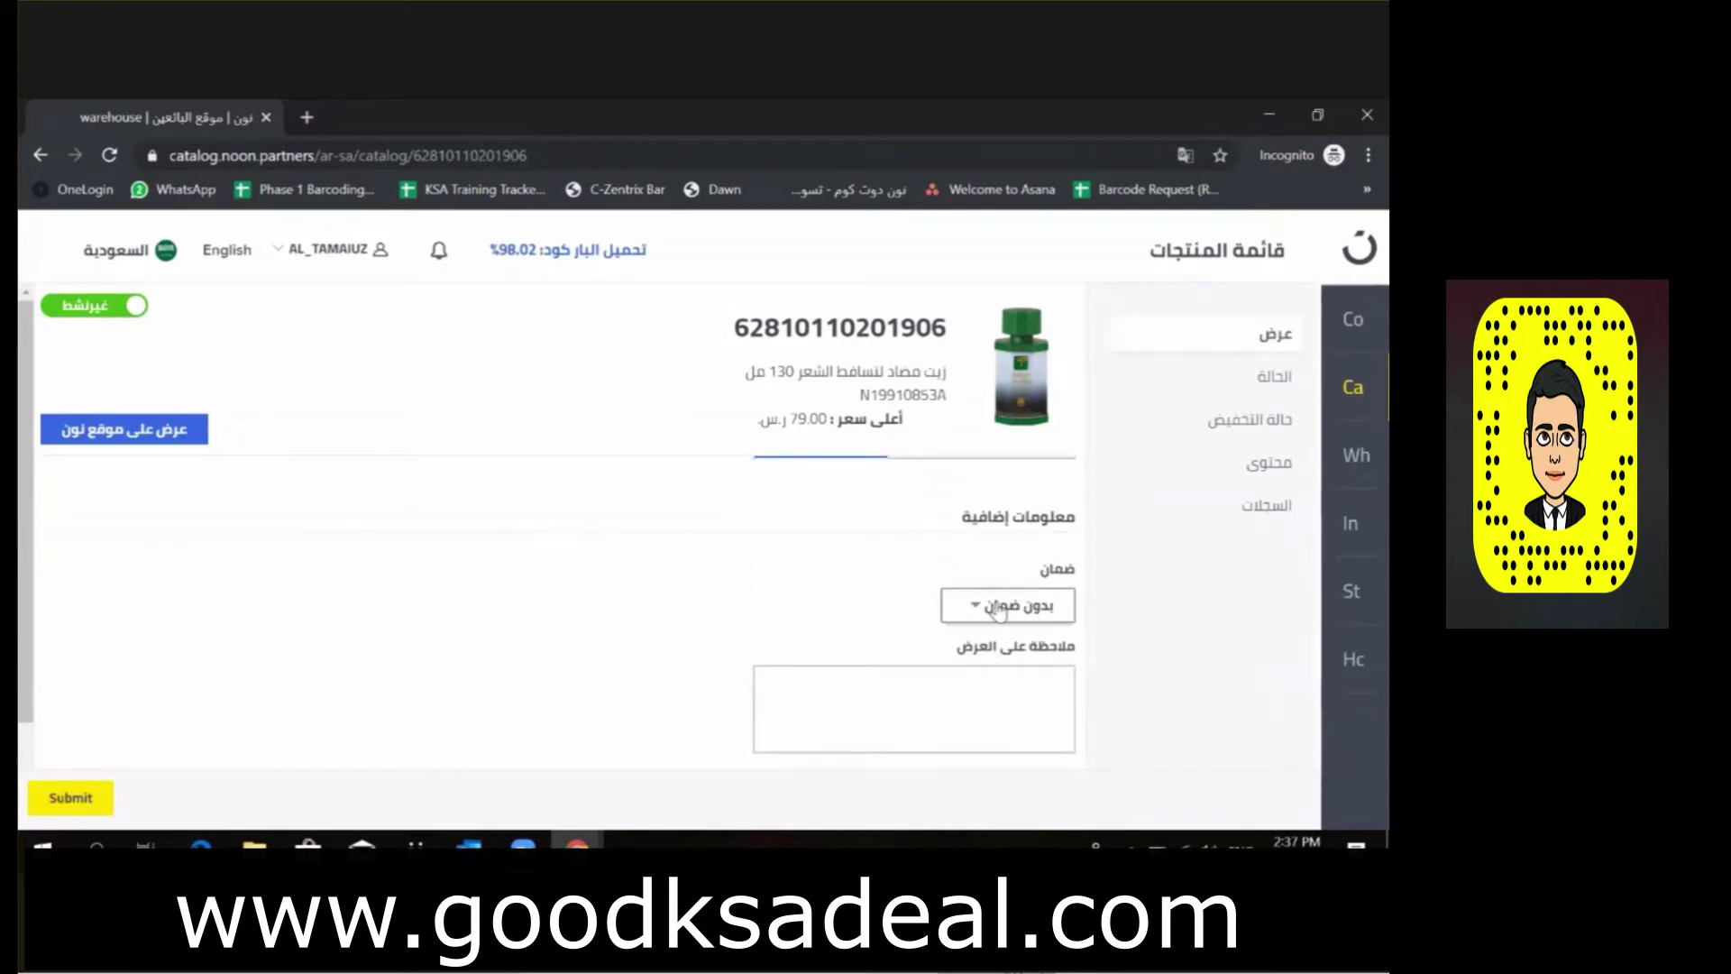
pyautogui.click(918, 687)
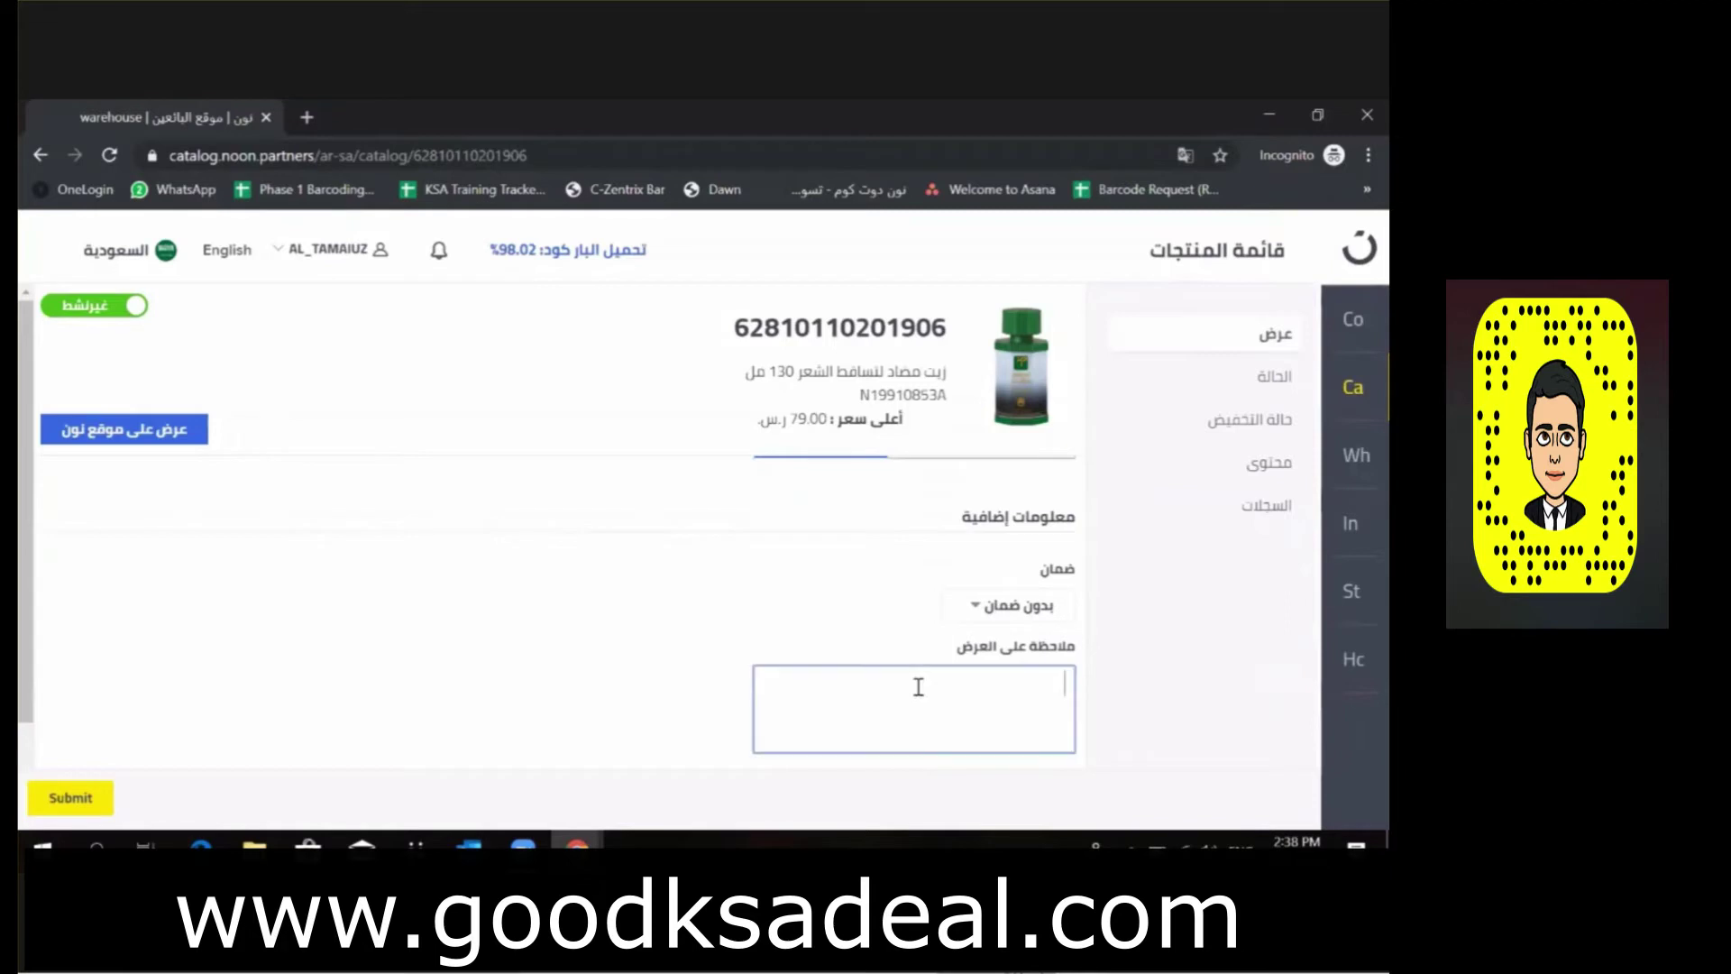
pyautogui.click(684, 705)
pyautogui.scroll(-1, 683, 705)
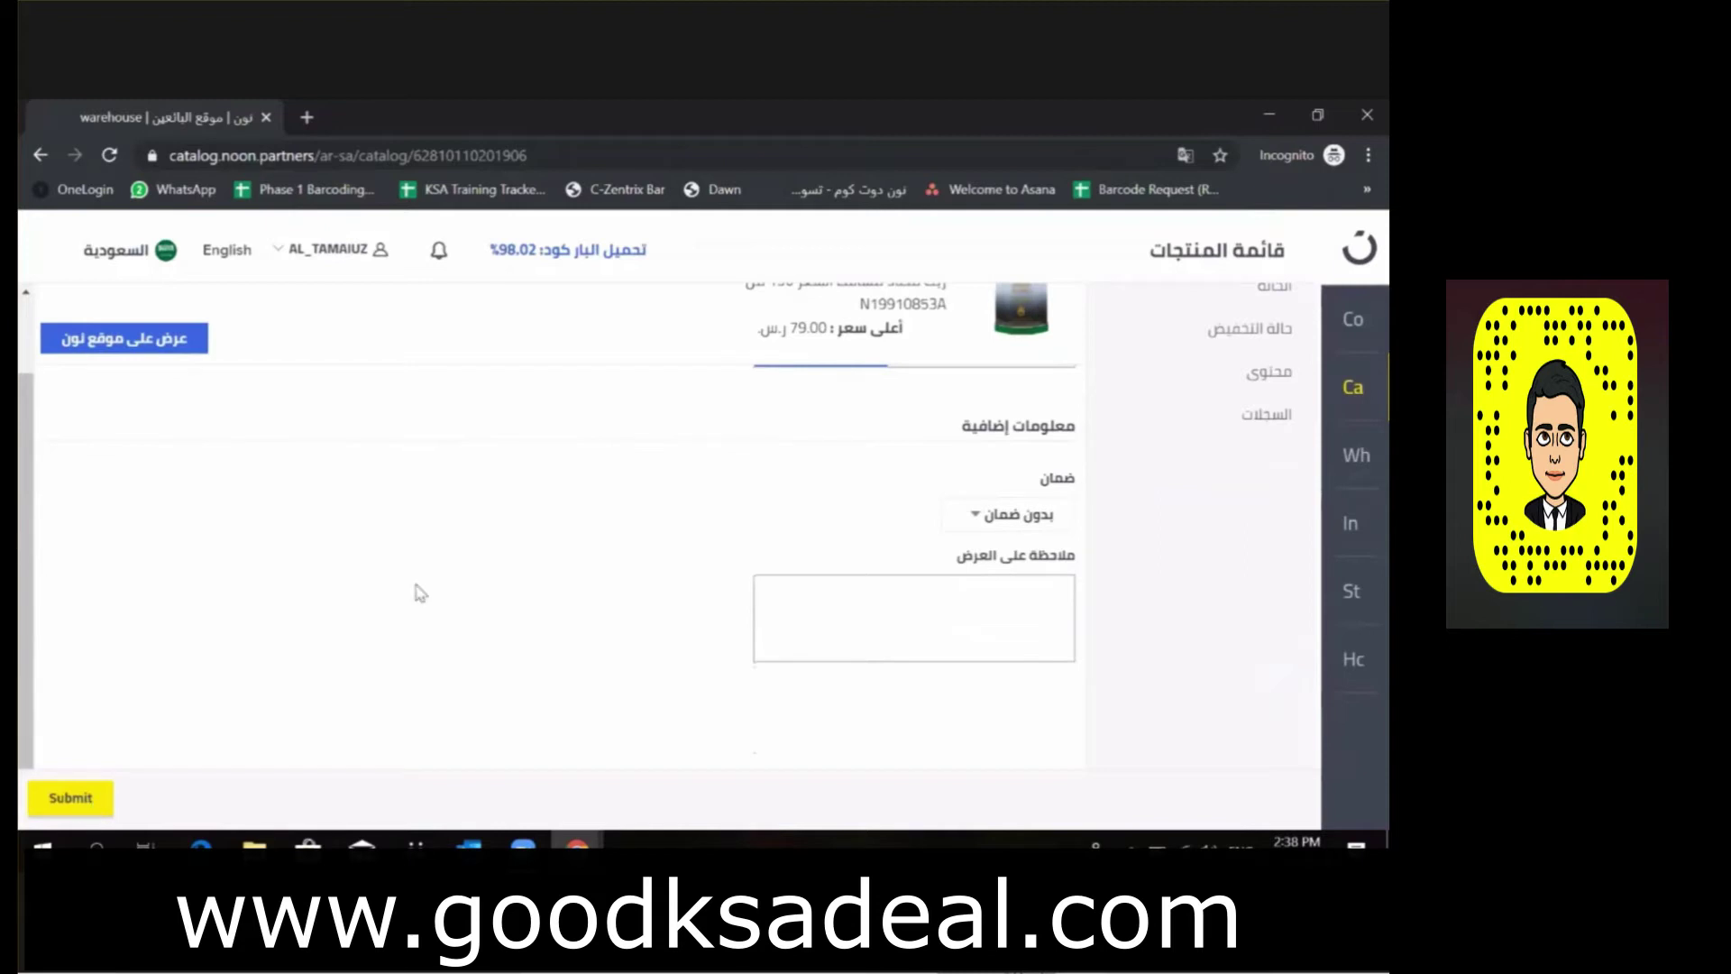
# Return to the product catalog (قائمة المنتجات) without submitting the offer and look over the product list.
pyautogui.moveTo(1352, 371)
pyautogui.click(1296, 397)
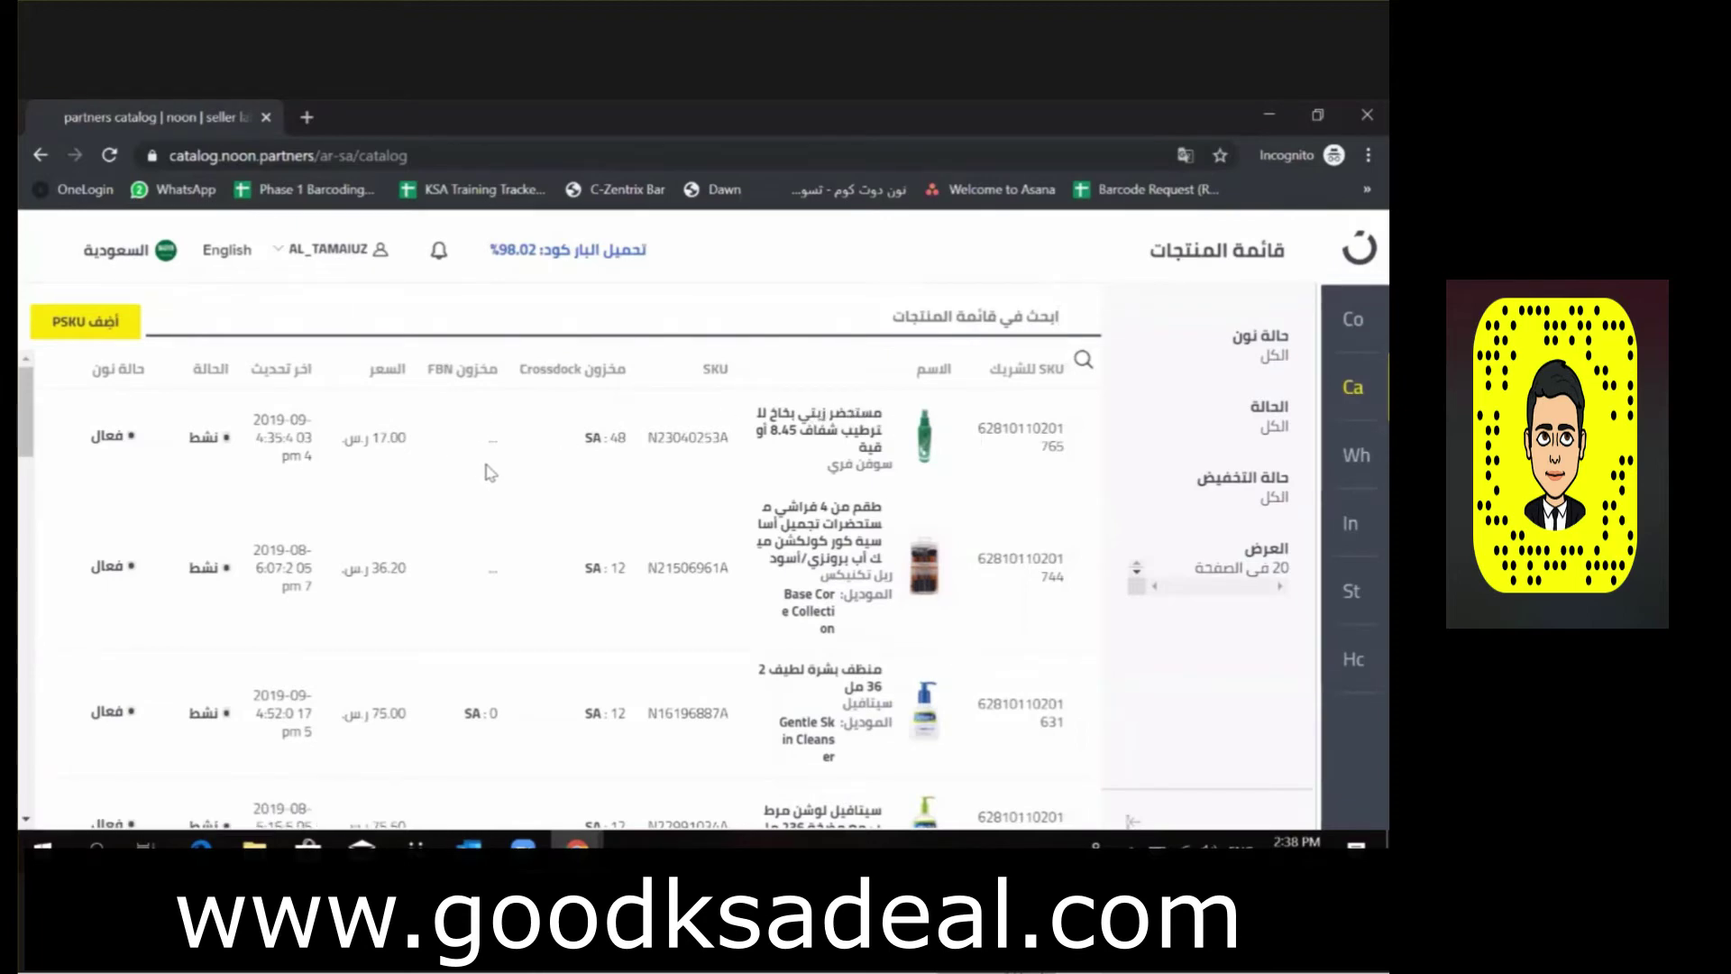
pyautogui.click(519, 747)
pyautogui.scroll(-3, 519, 747)
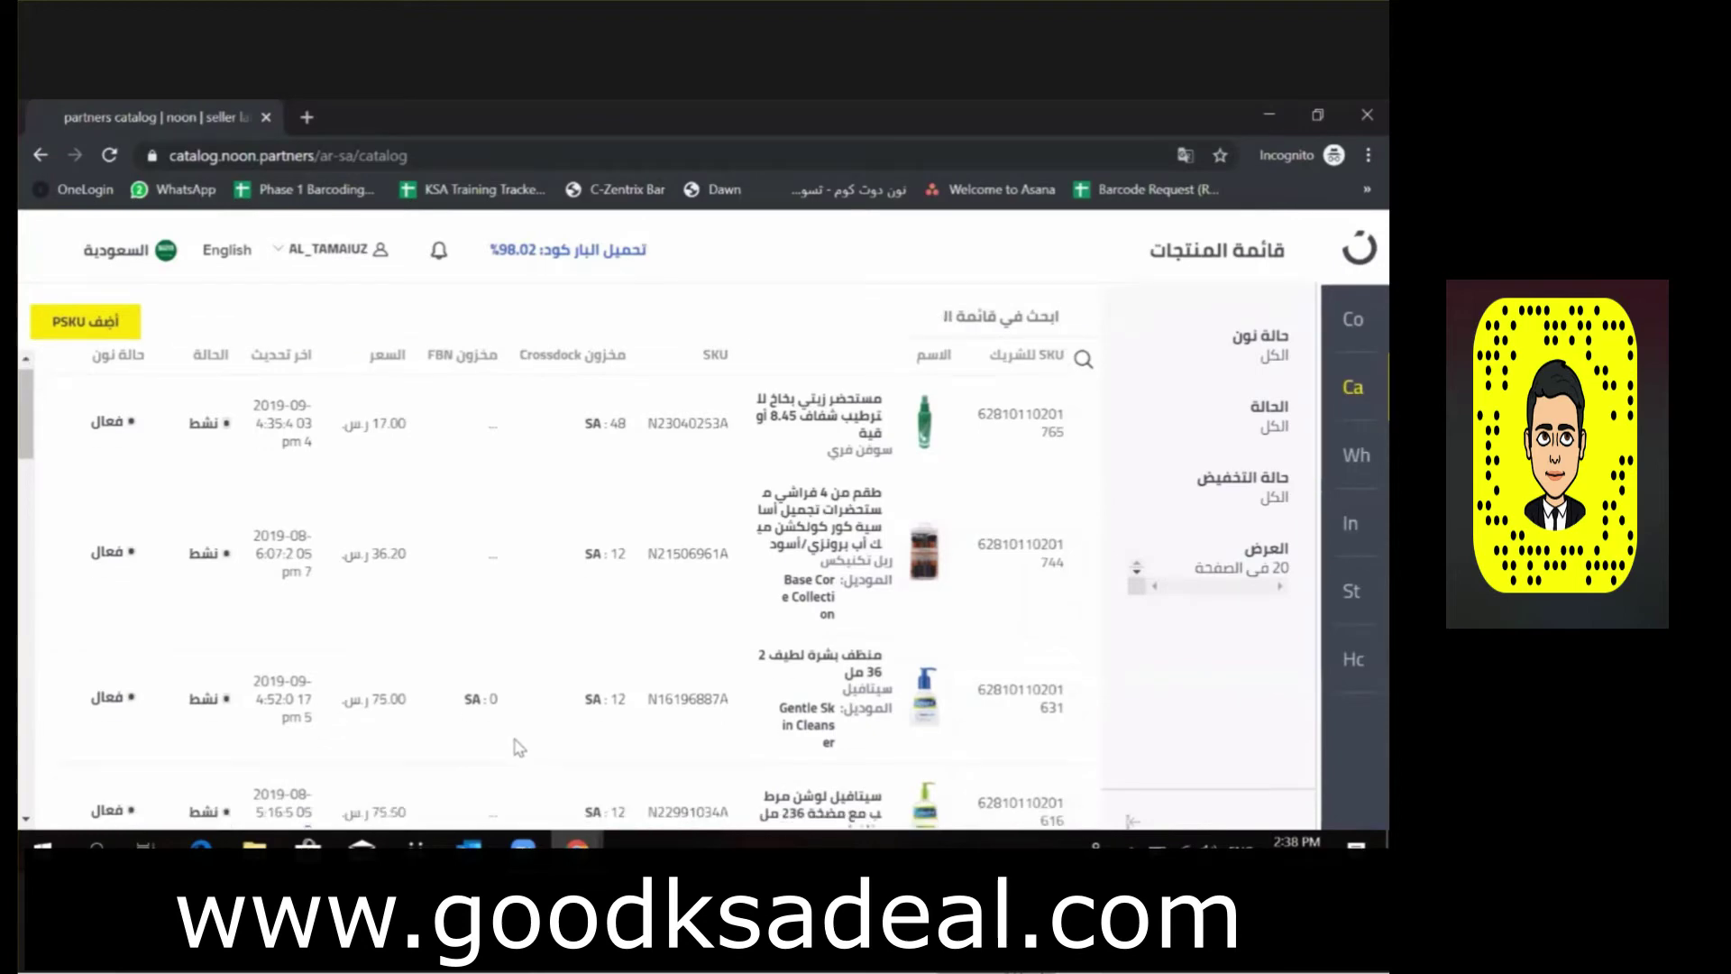
pyautogui.scroll(2, 519, 747)
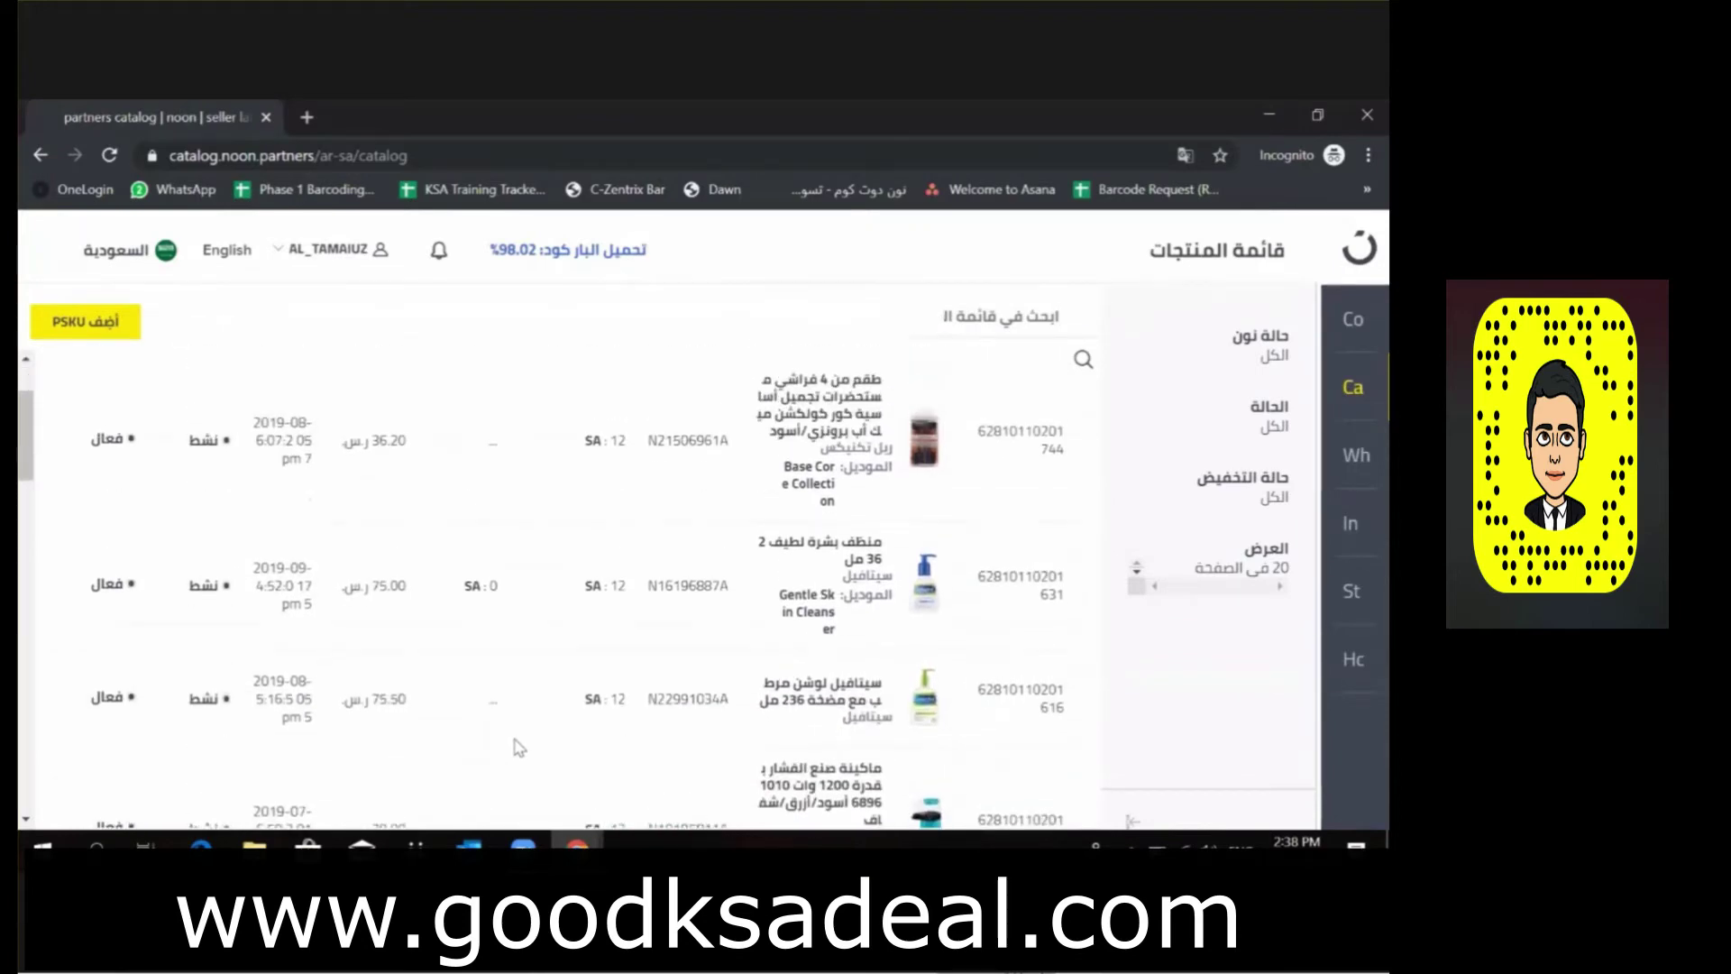
pyautogui.scroll(1, 518, 747)
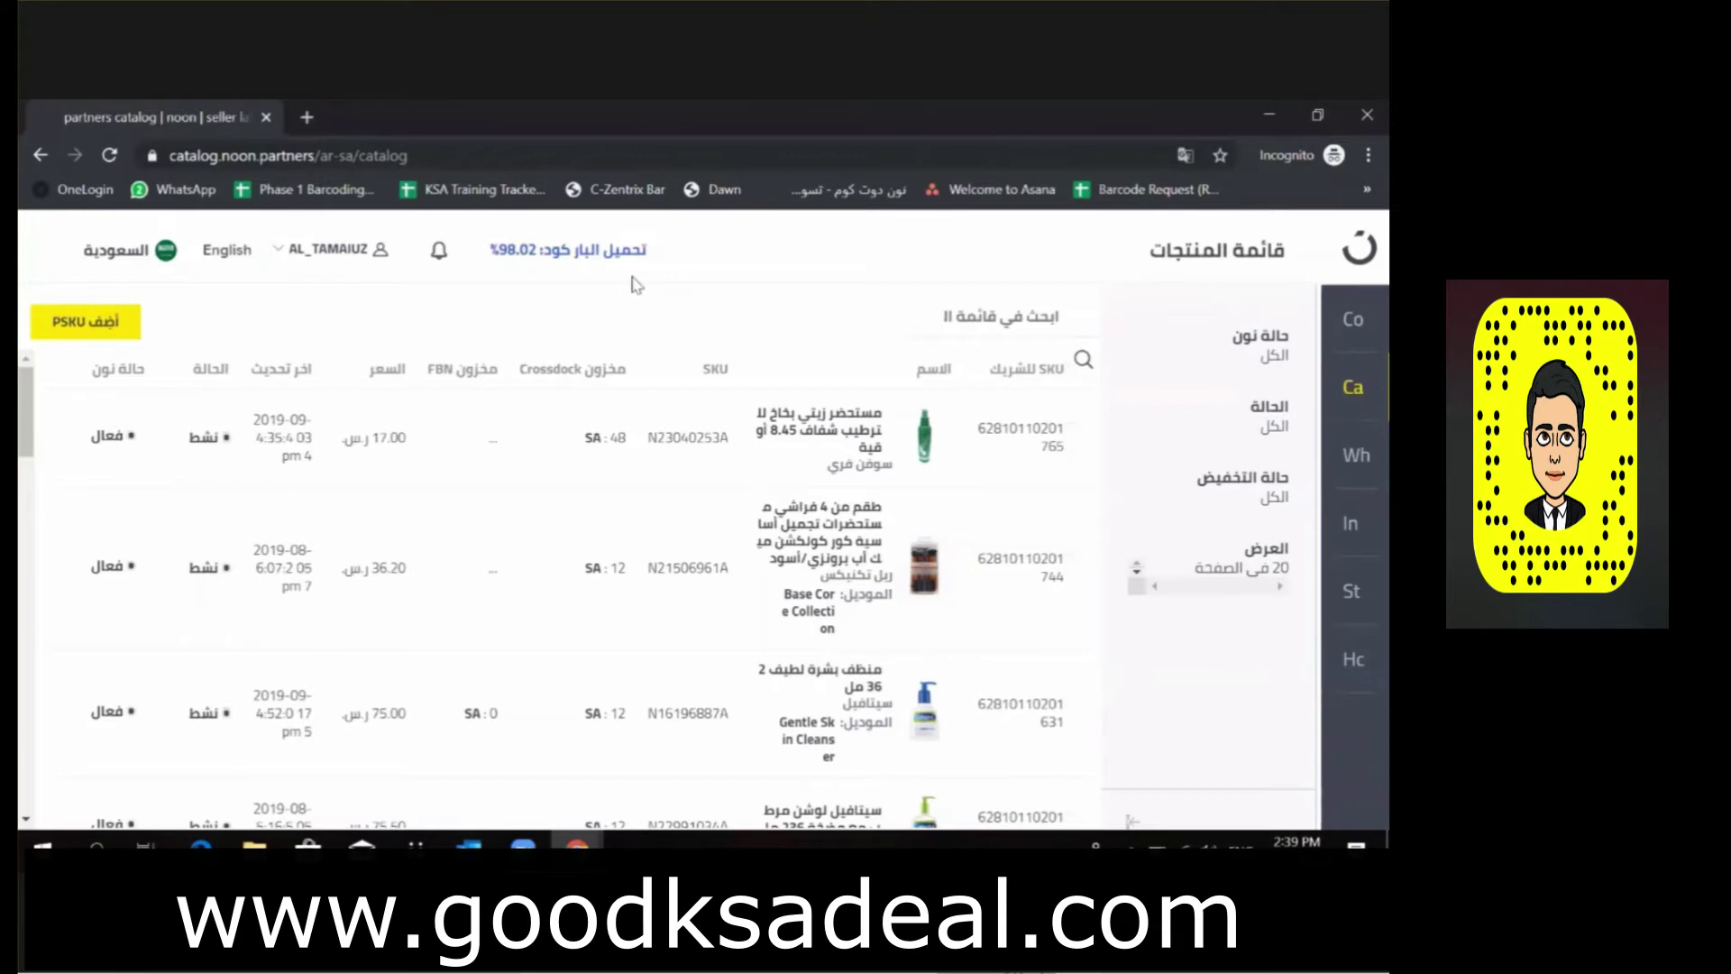
# Open the first catalog product, the 8.45-ounce oil moisturising spray, and review the checklist in its status section (الحالة).
pyautogui.click(992, 431)
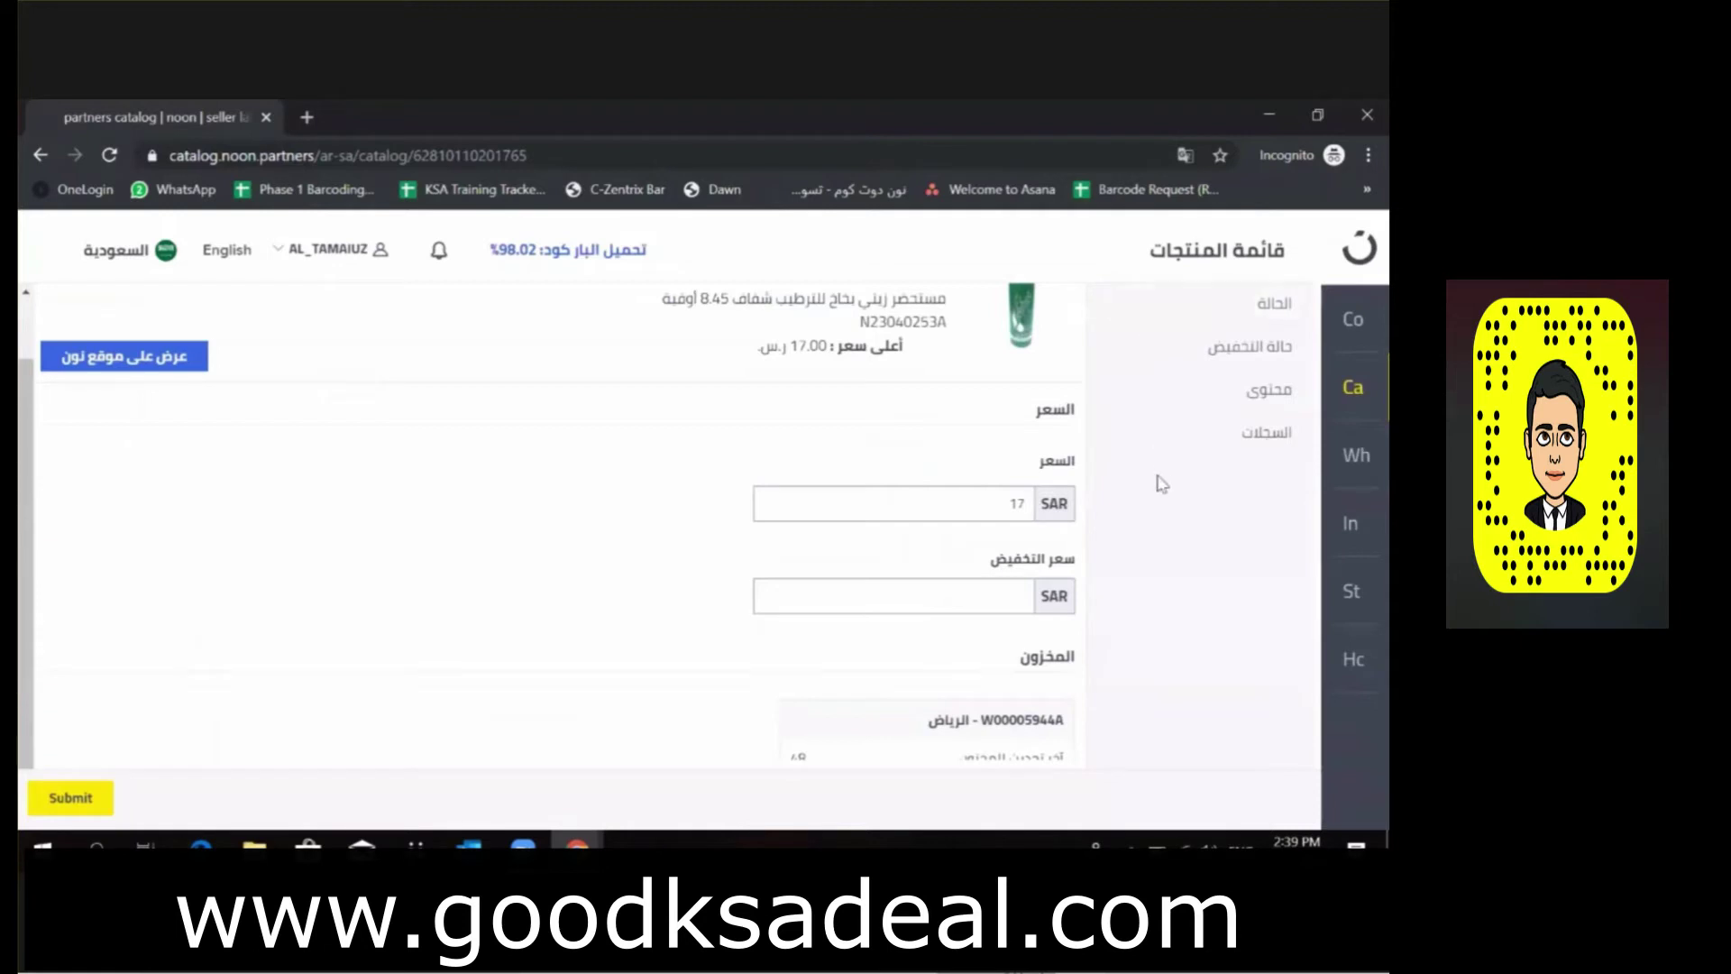
pyautogui.scroll(1, 1161, 484)
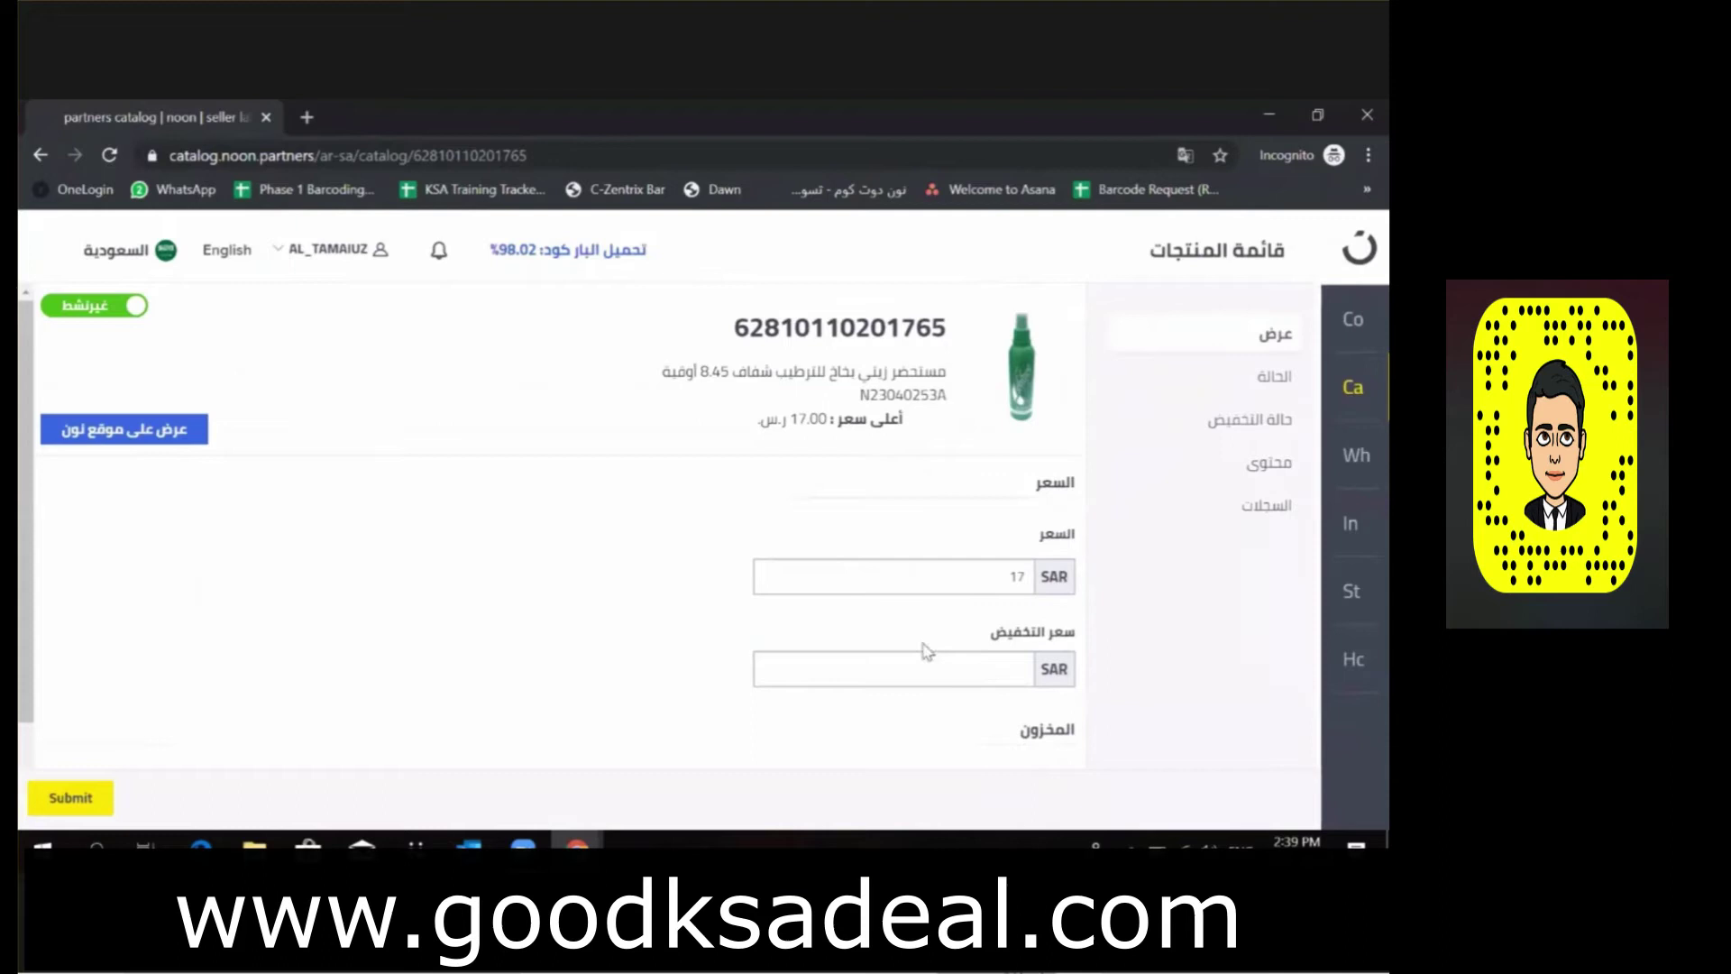
pyautogui.click(1194, 386)
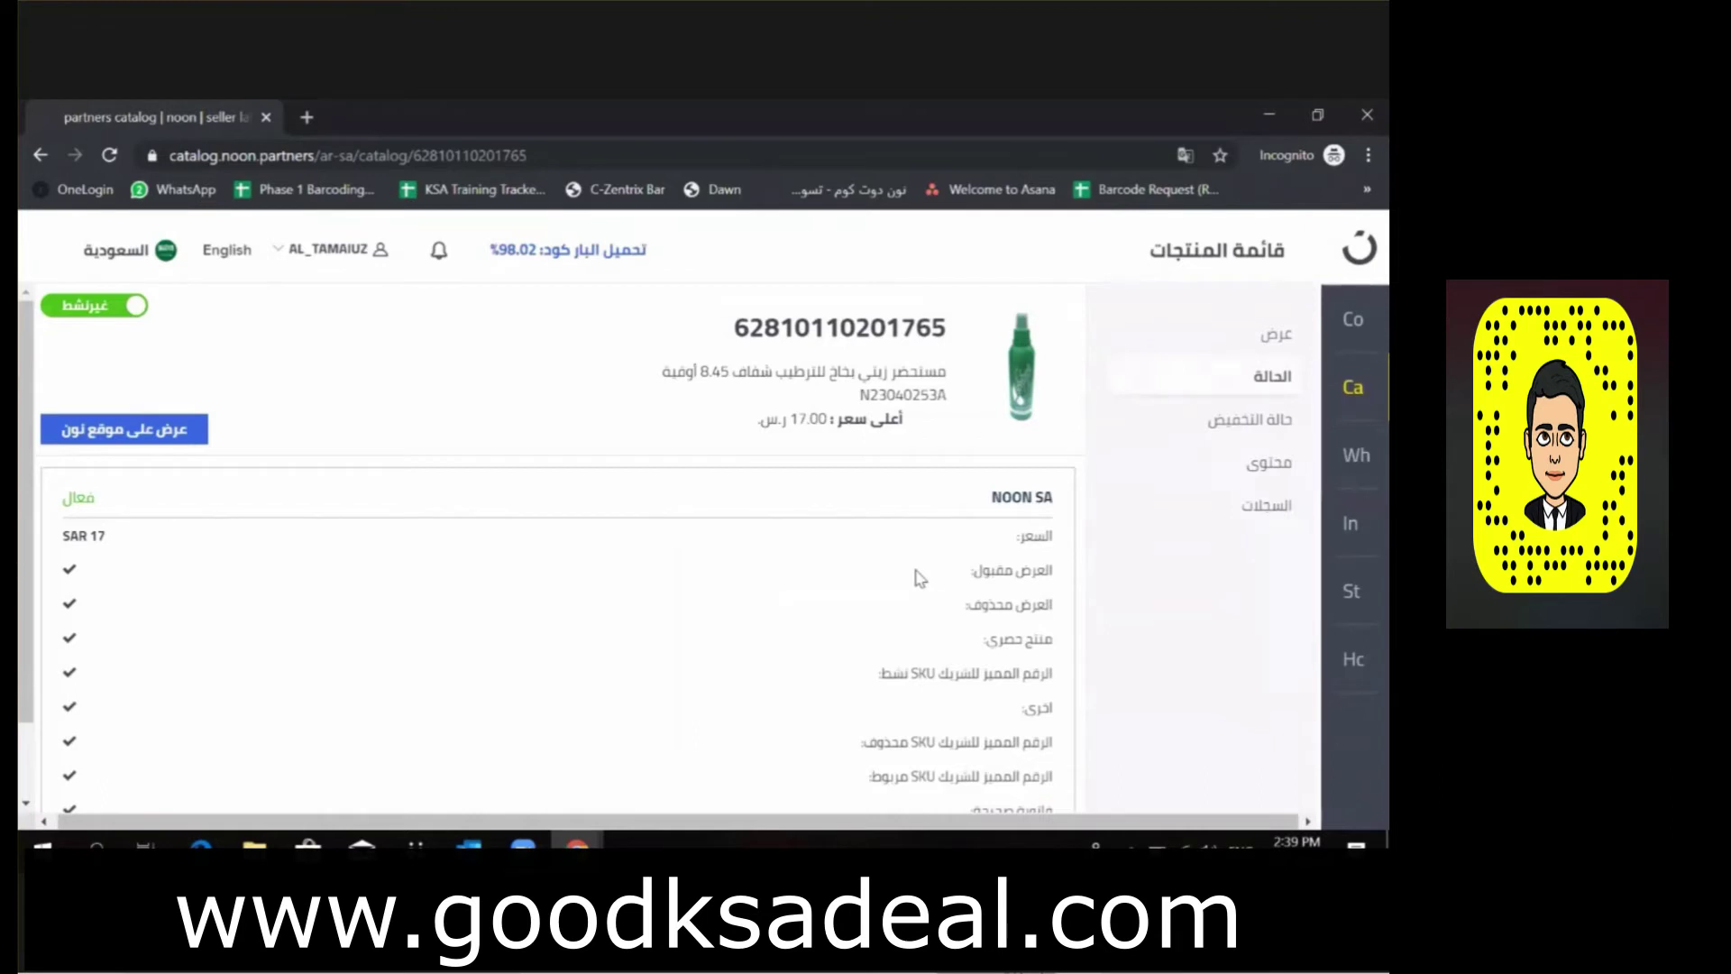
pyautogui.scroll(-1, 920, 578)
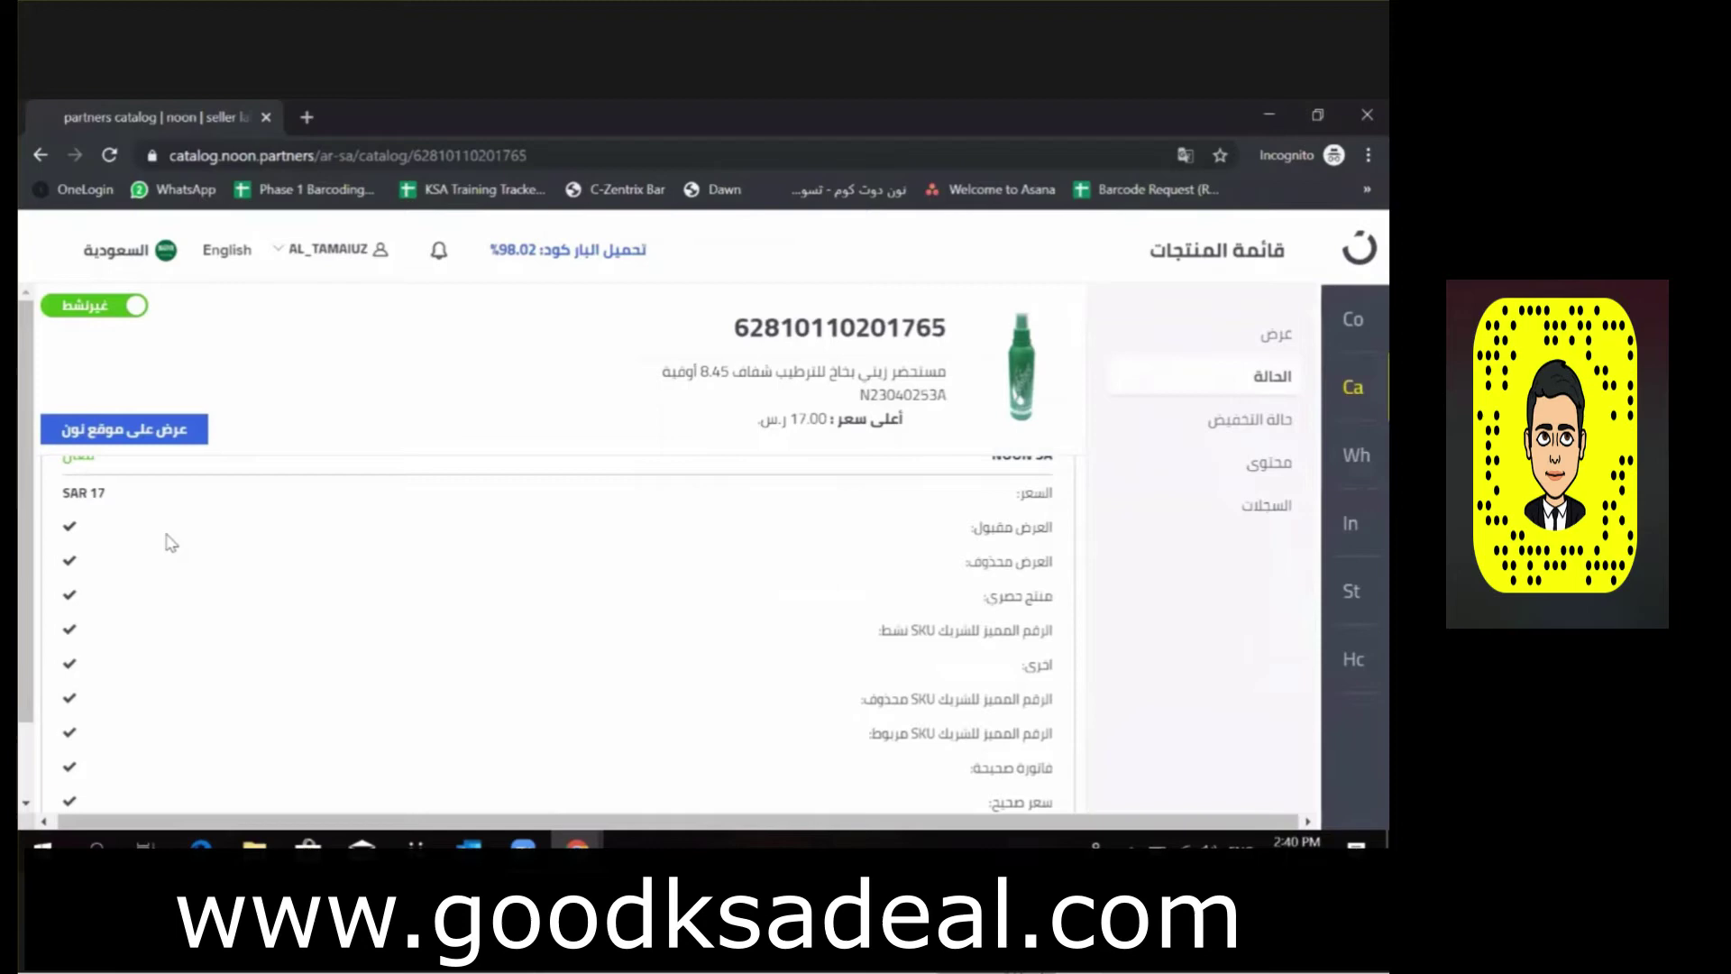
pyautogui.scroll(-3, 169, 542)
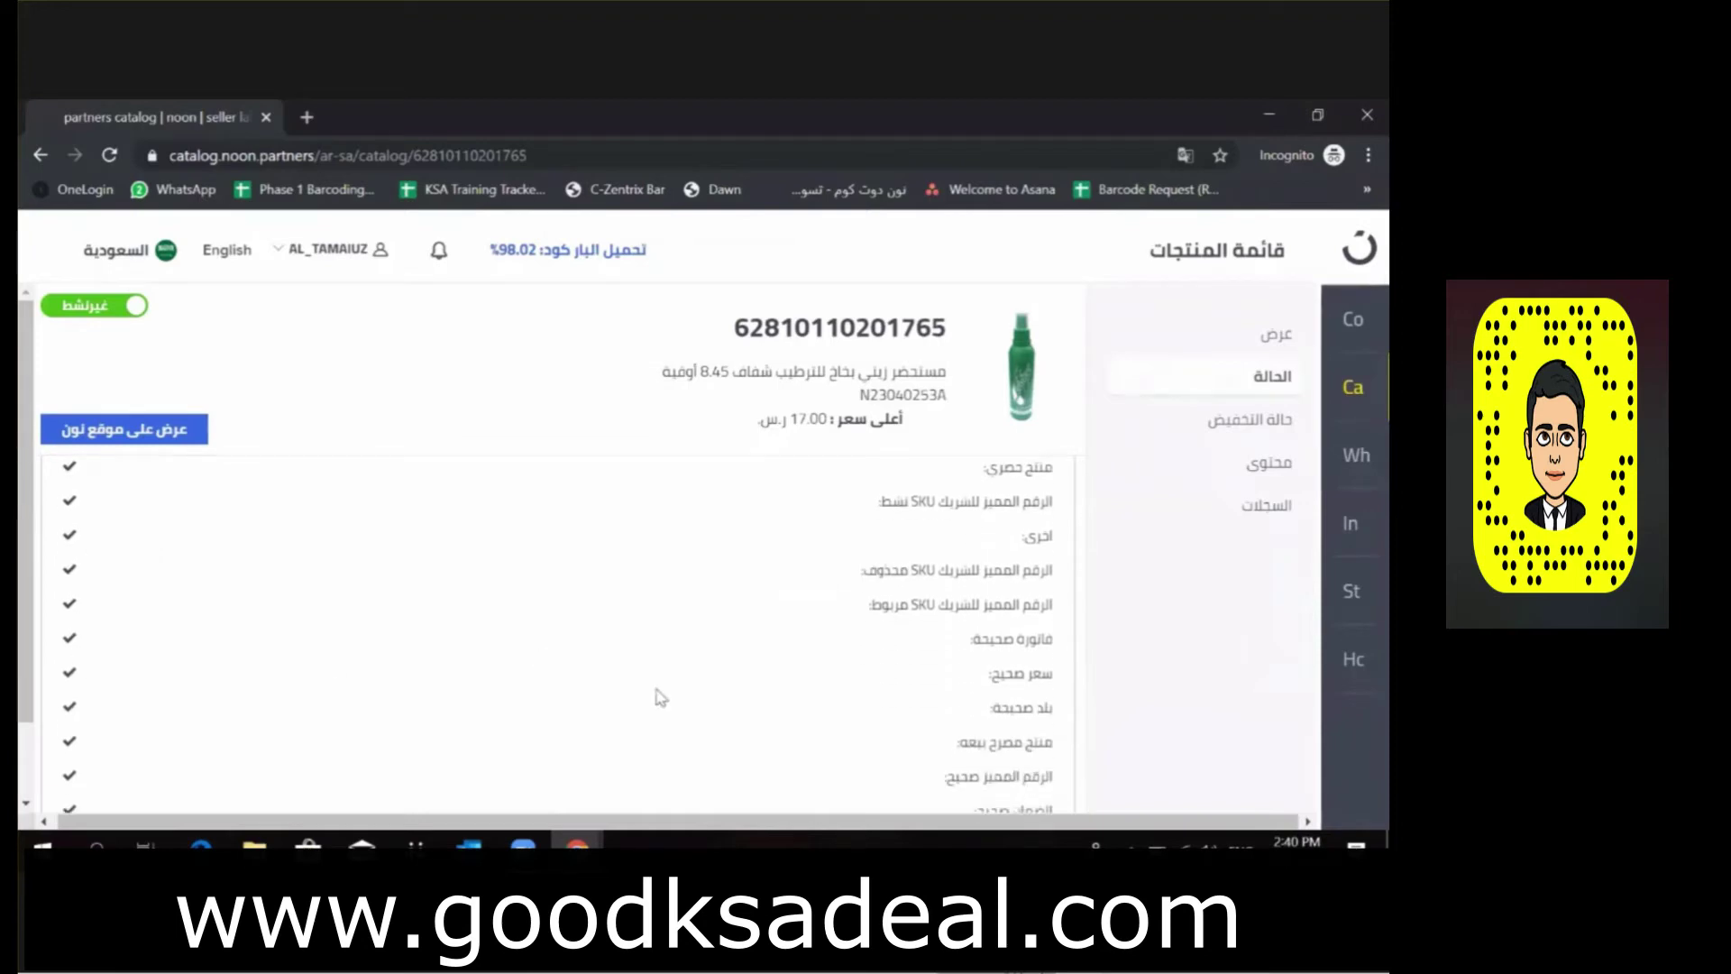
pyautogui.scroll(-1, 667, 681)
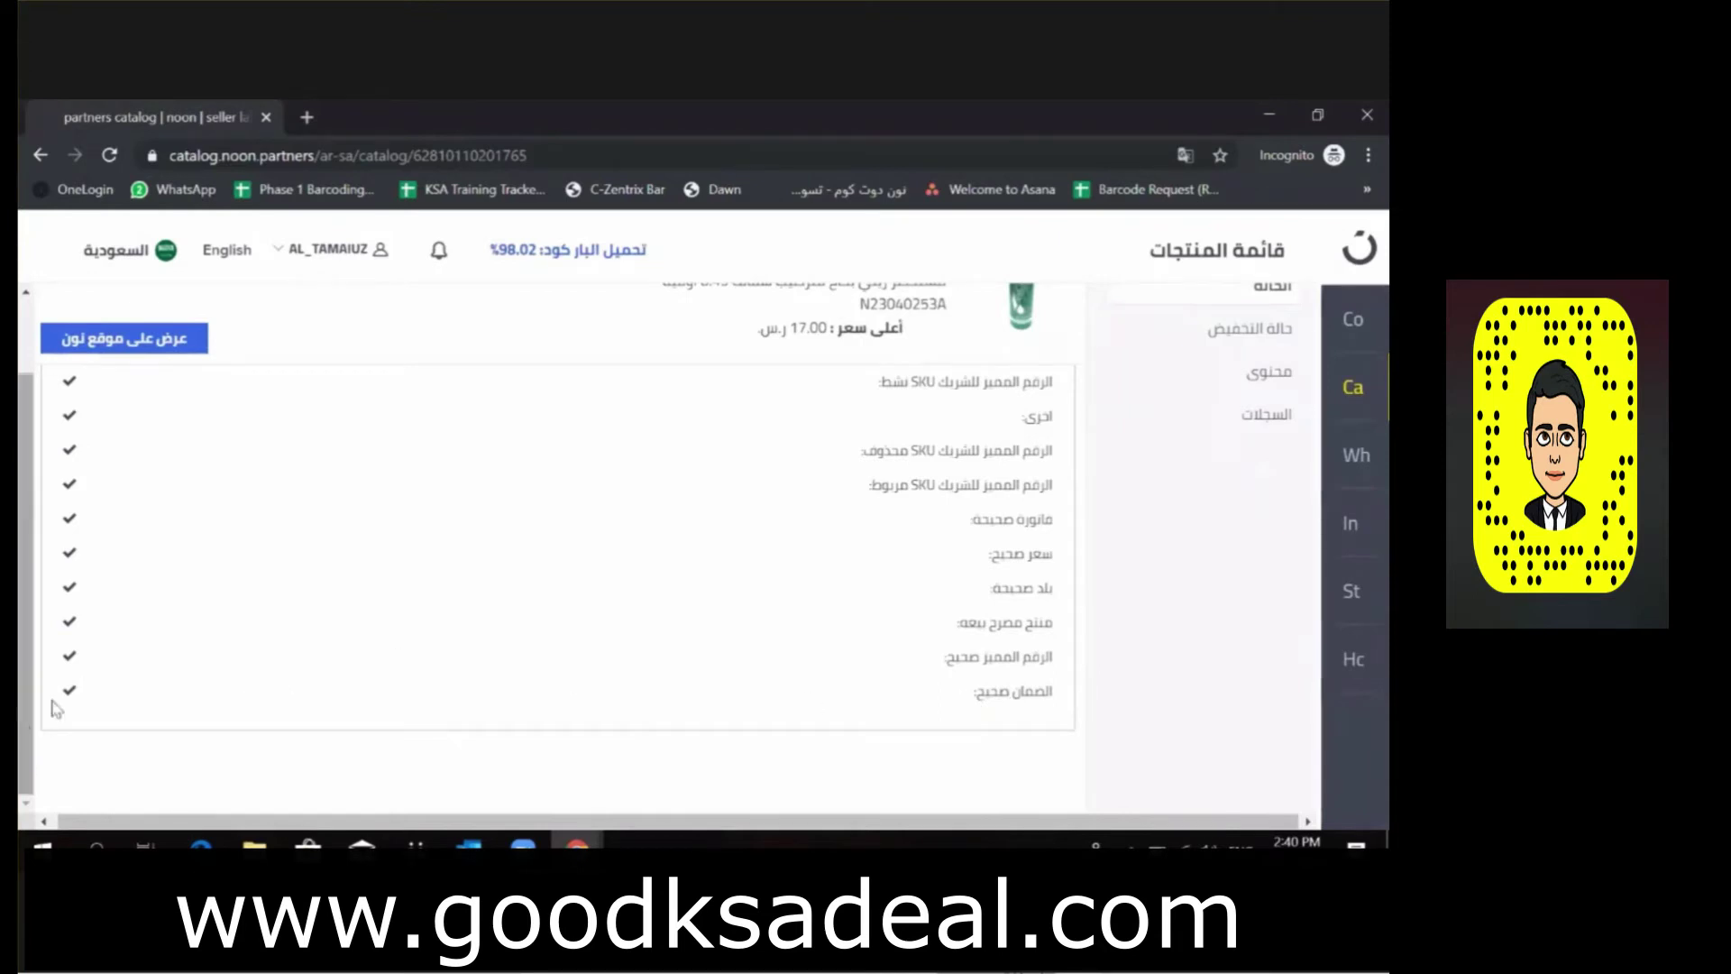
pyautogui.scroll(3, 408, 588)
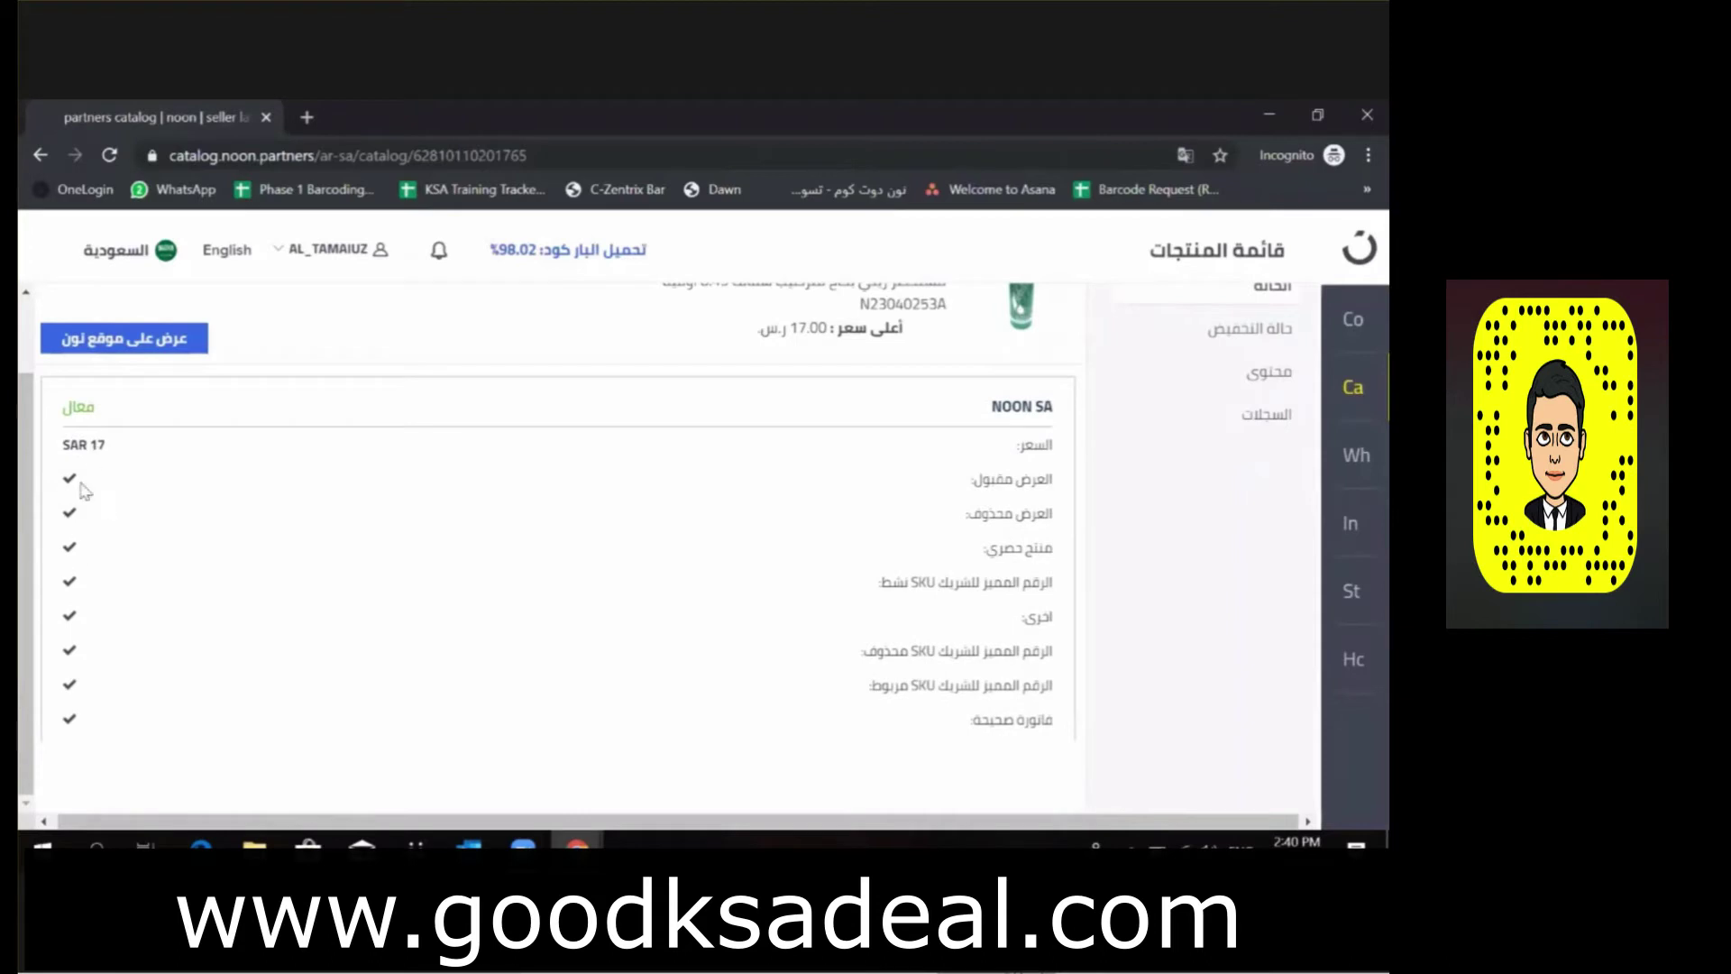
pyautogui.scroll(1, 534, 563)
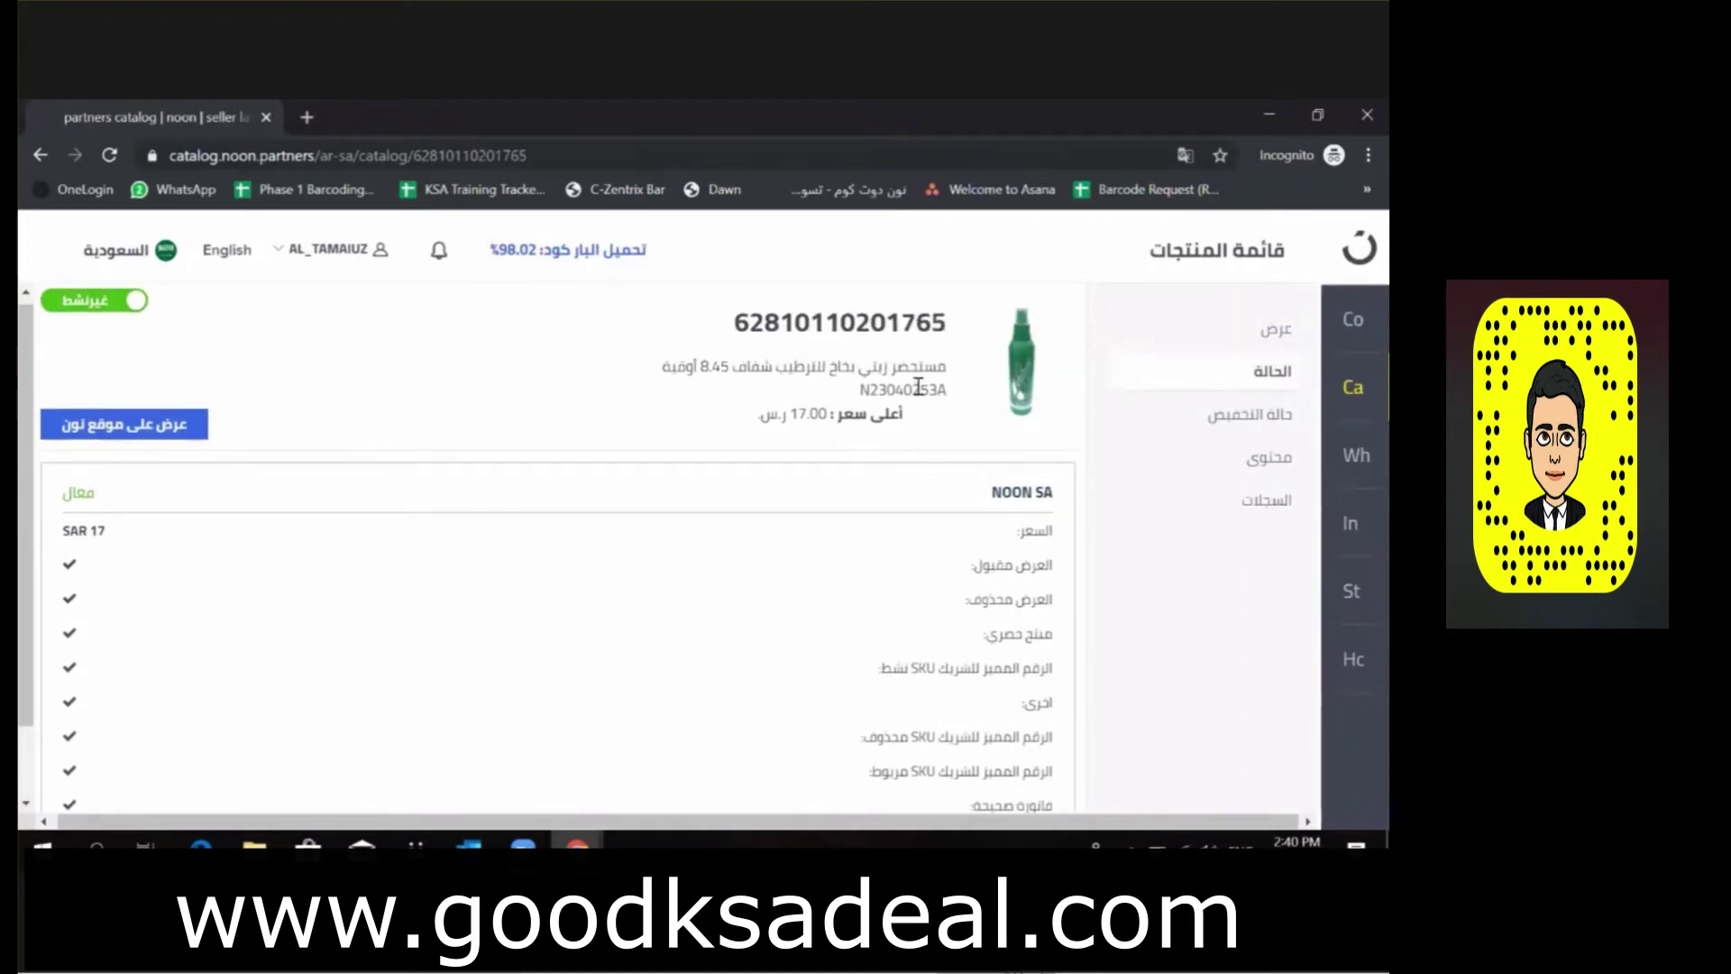
# Check the spray's SKU and NOON SA status, and view its listing on the noon store before returning to the catalog.
pyautogui.doubleClick(917, 393)
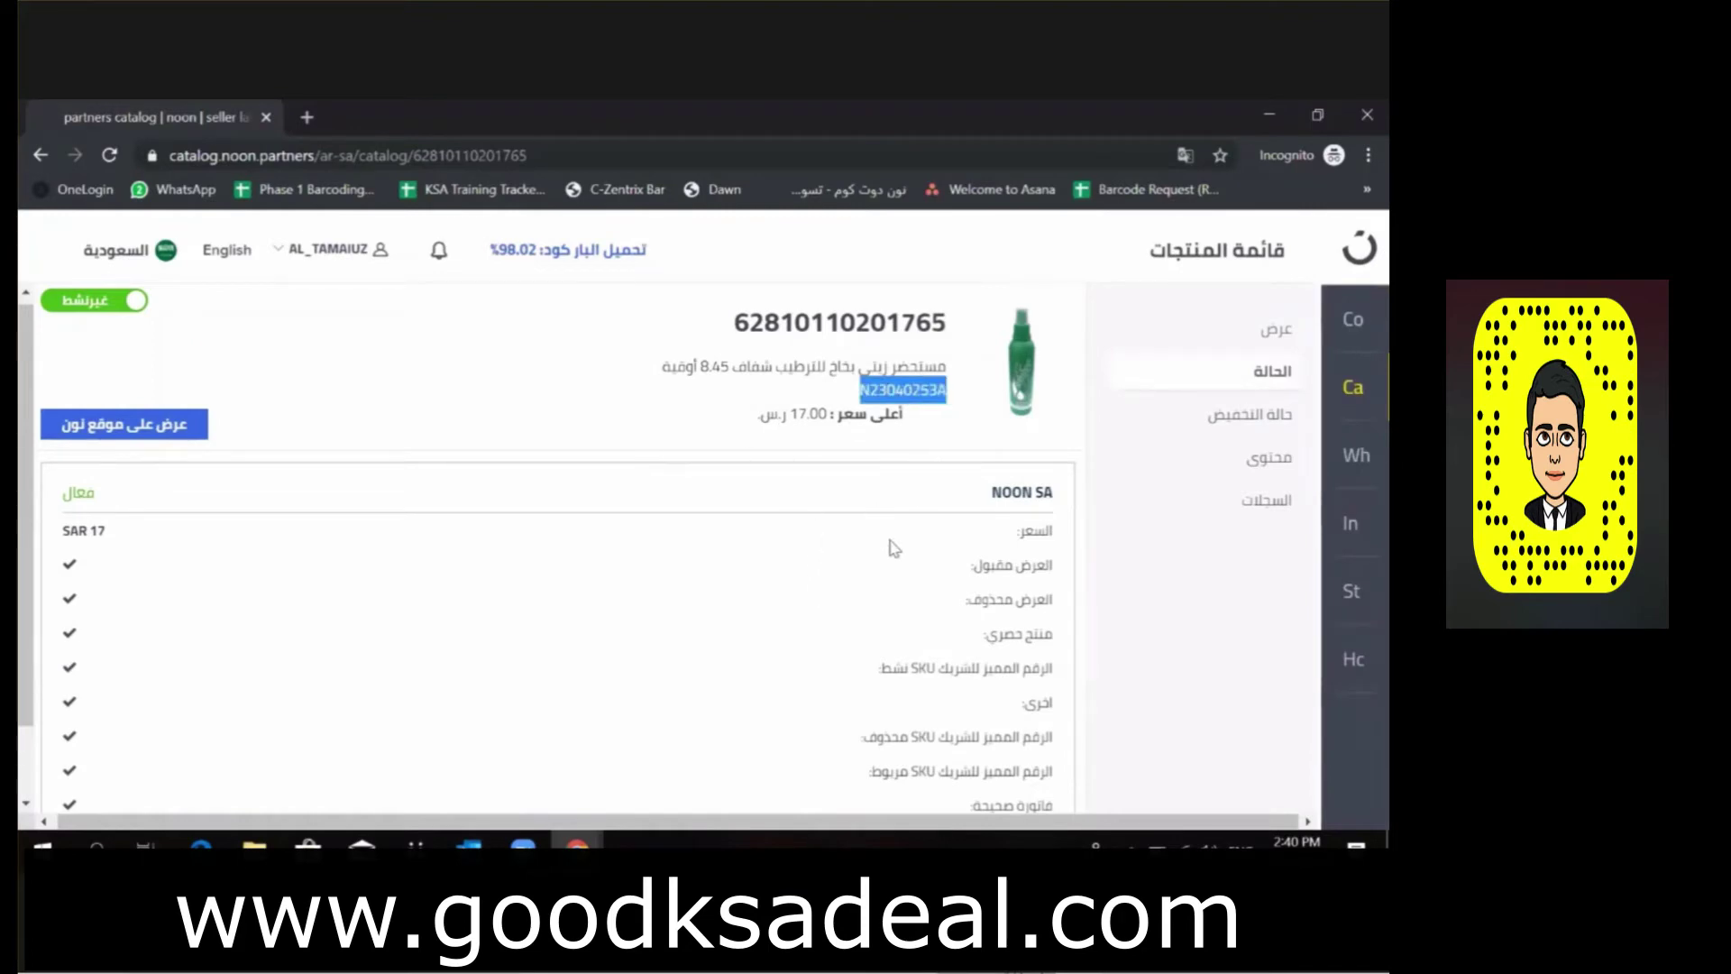
pyautogui.doubleClick(71, 495)
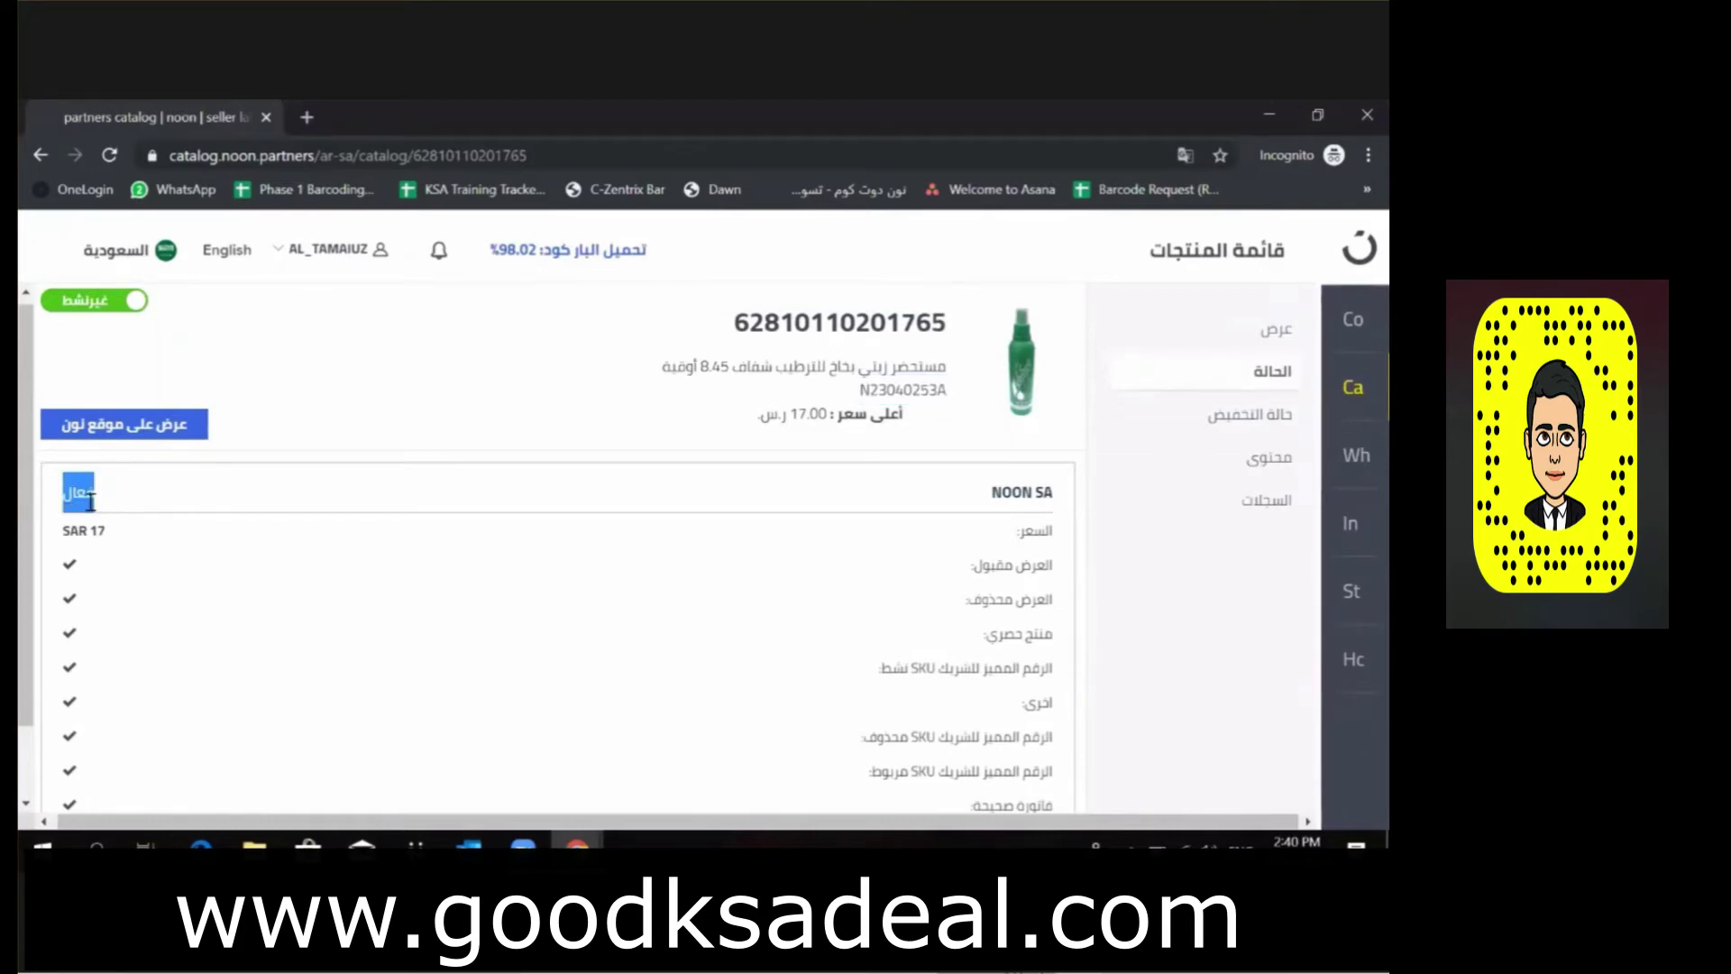
pyautogui.click(152, 422)
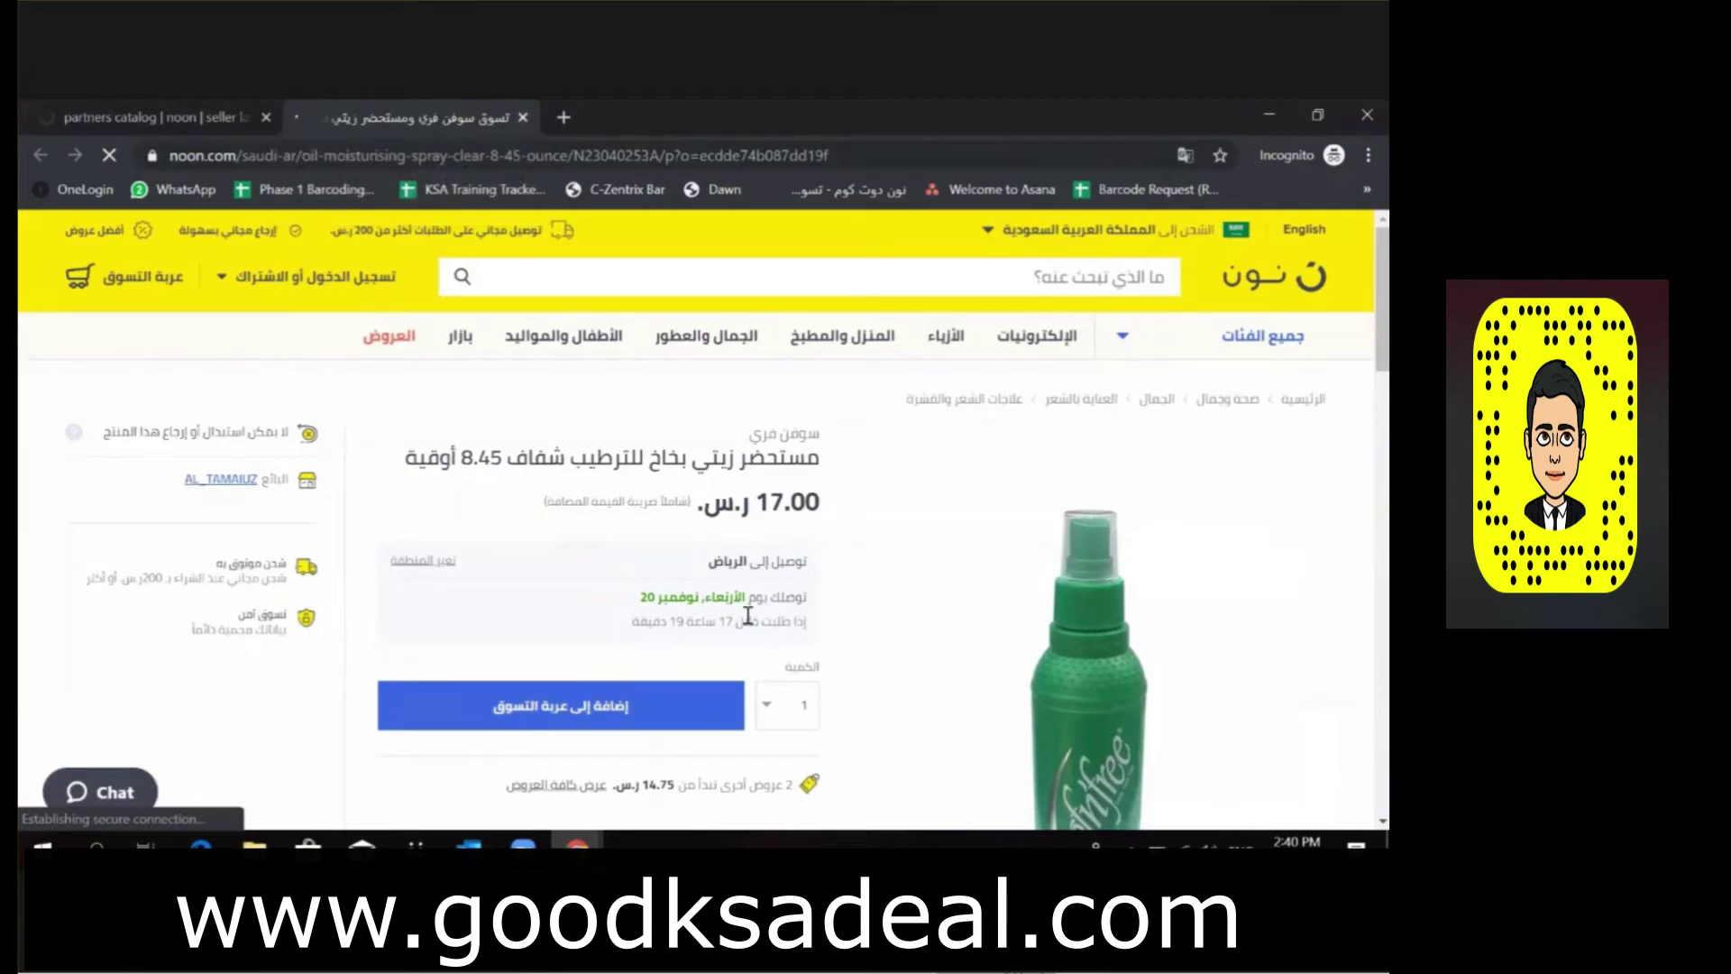
pyautogui.click(523, 118)
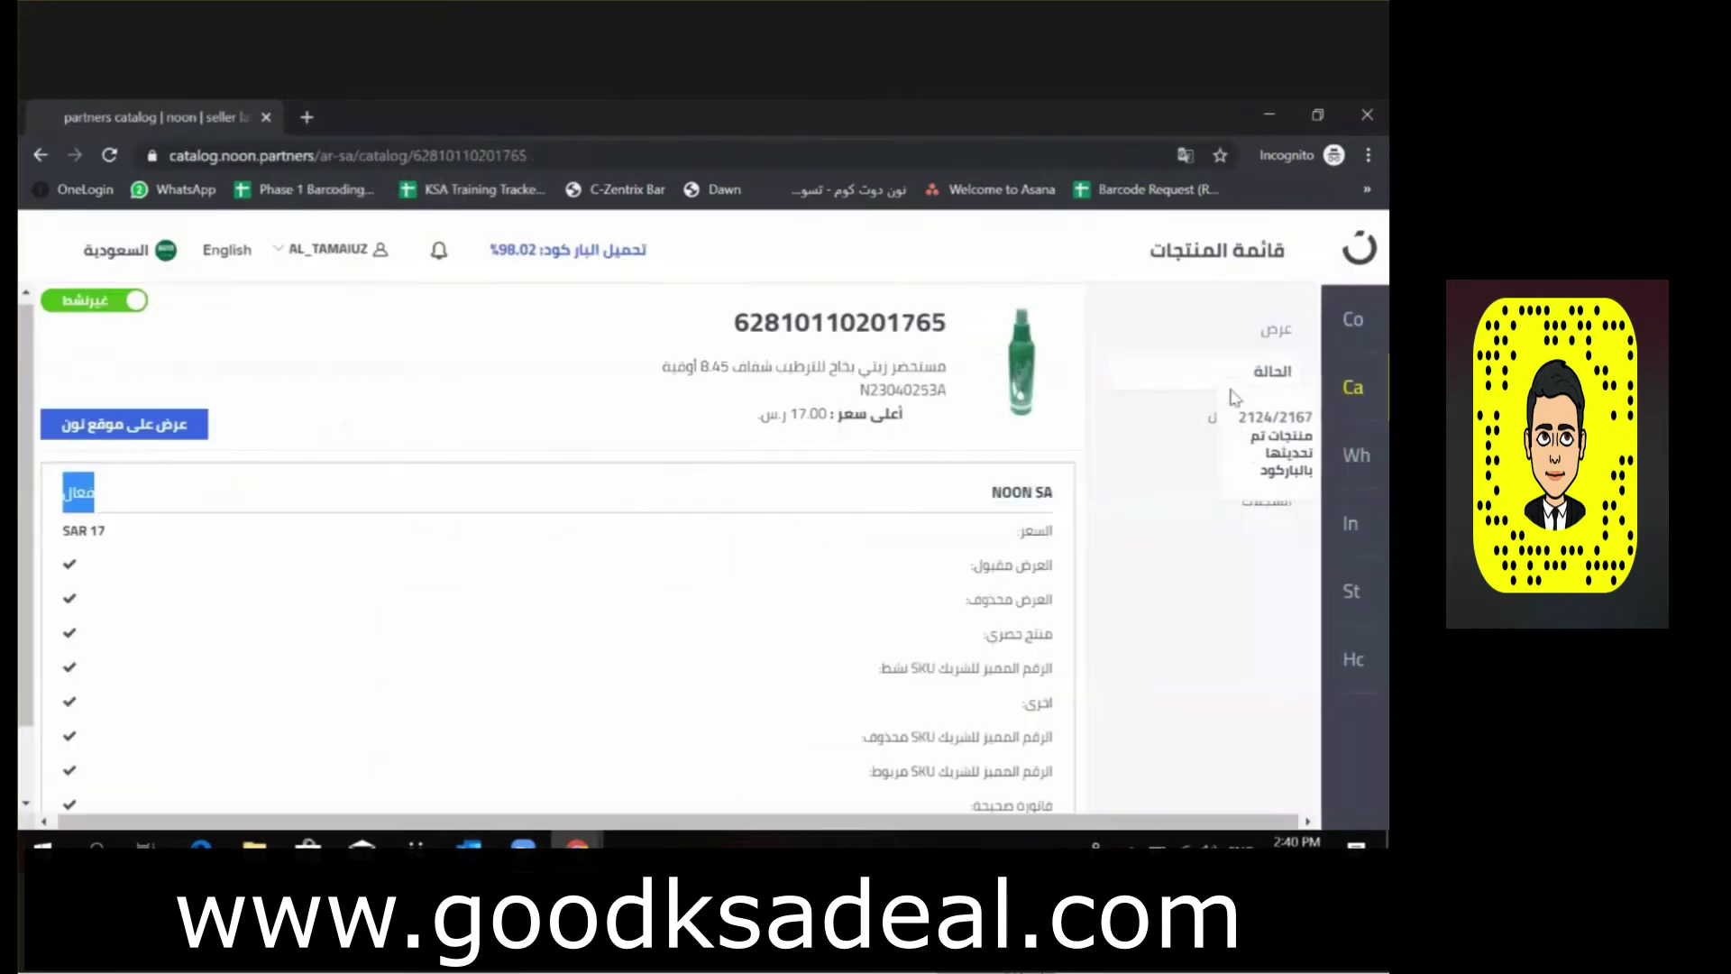
# View the spray's discount status (حالة التخفيض) and its content section (محتوى).
pyautogui.click(1166, 420)
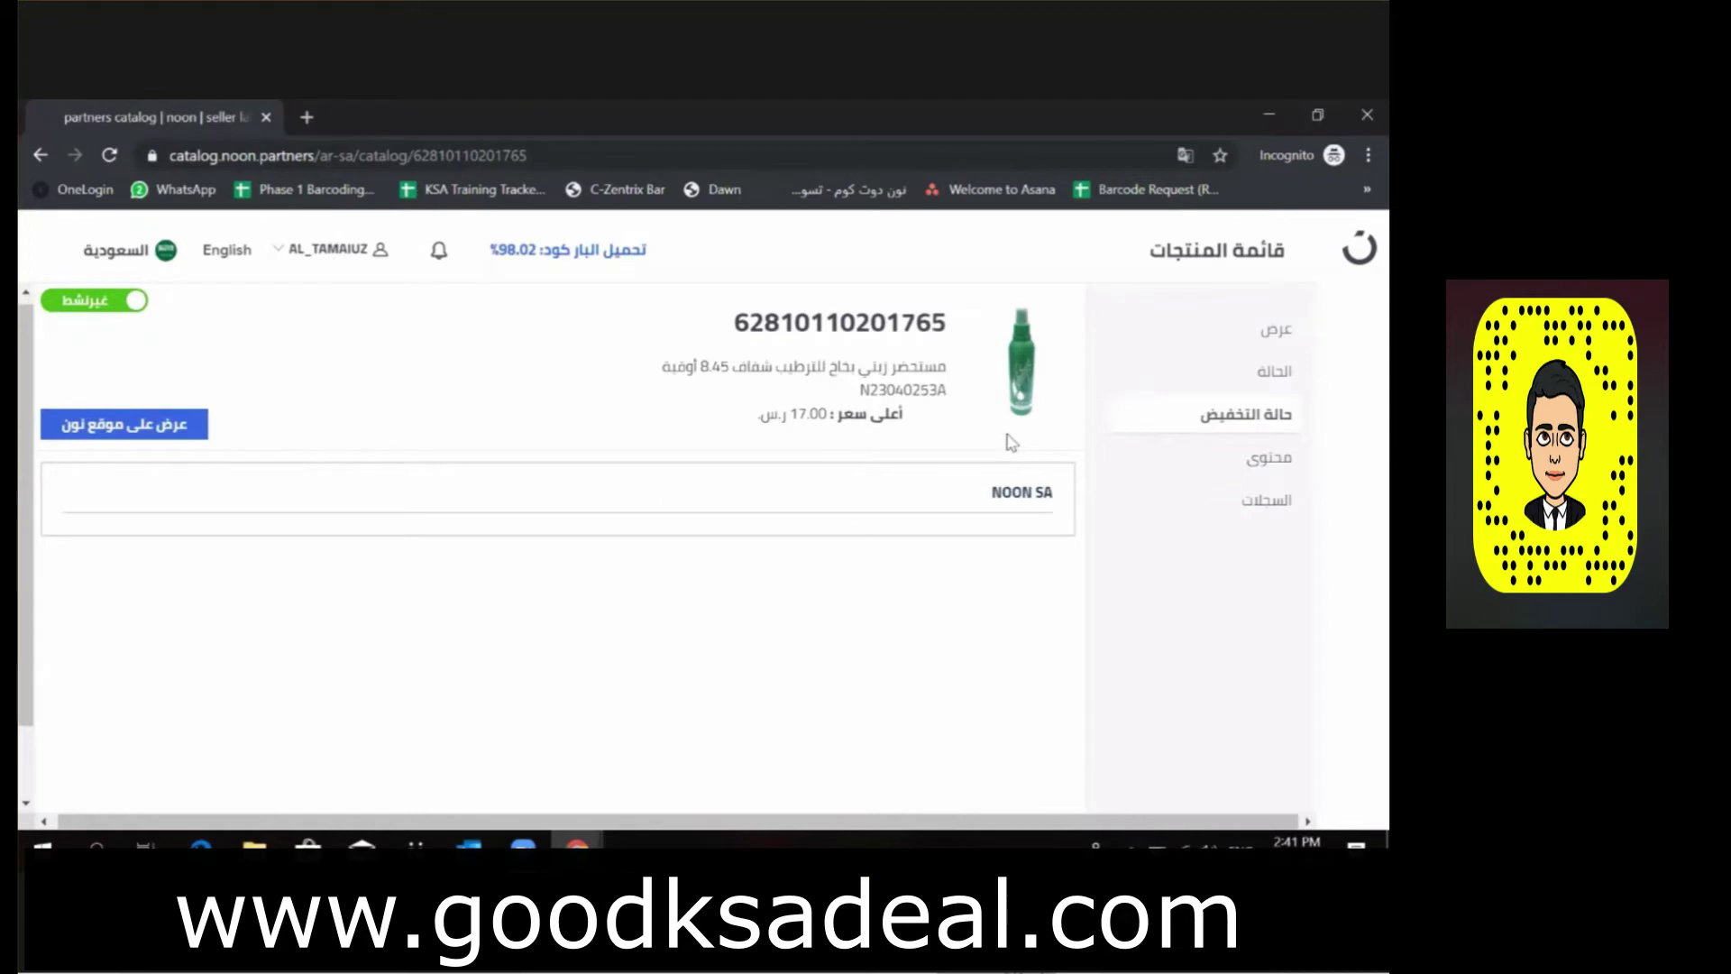
pyautogui.click(1178, 464)
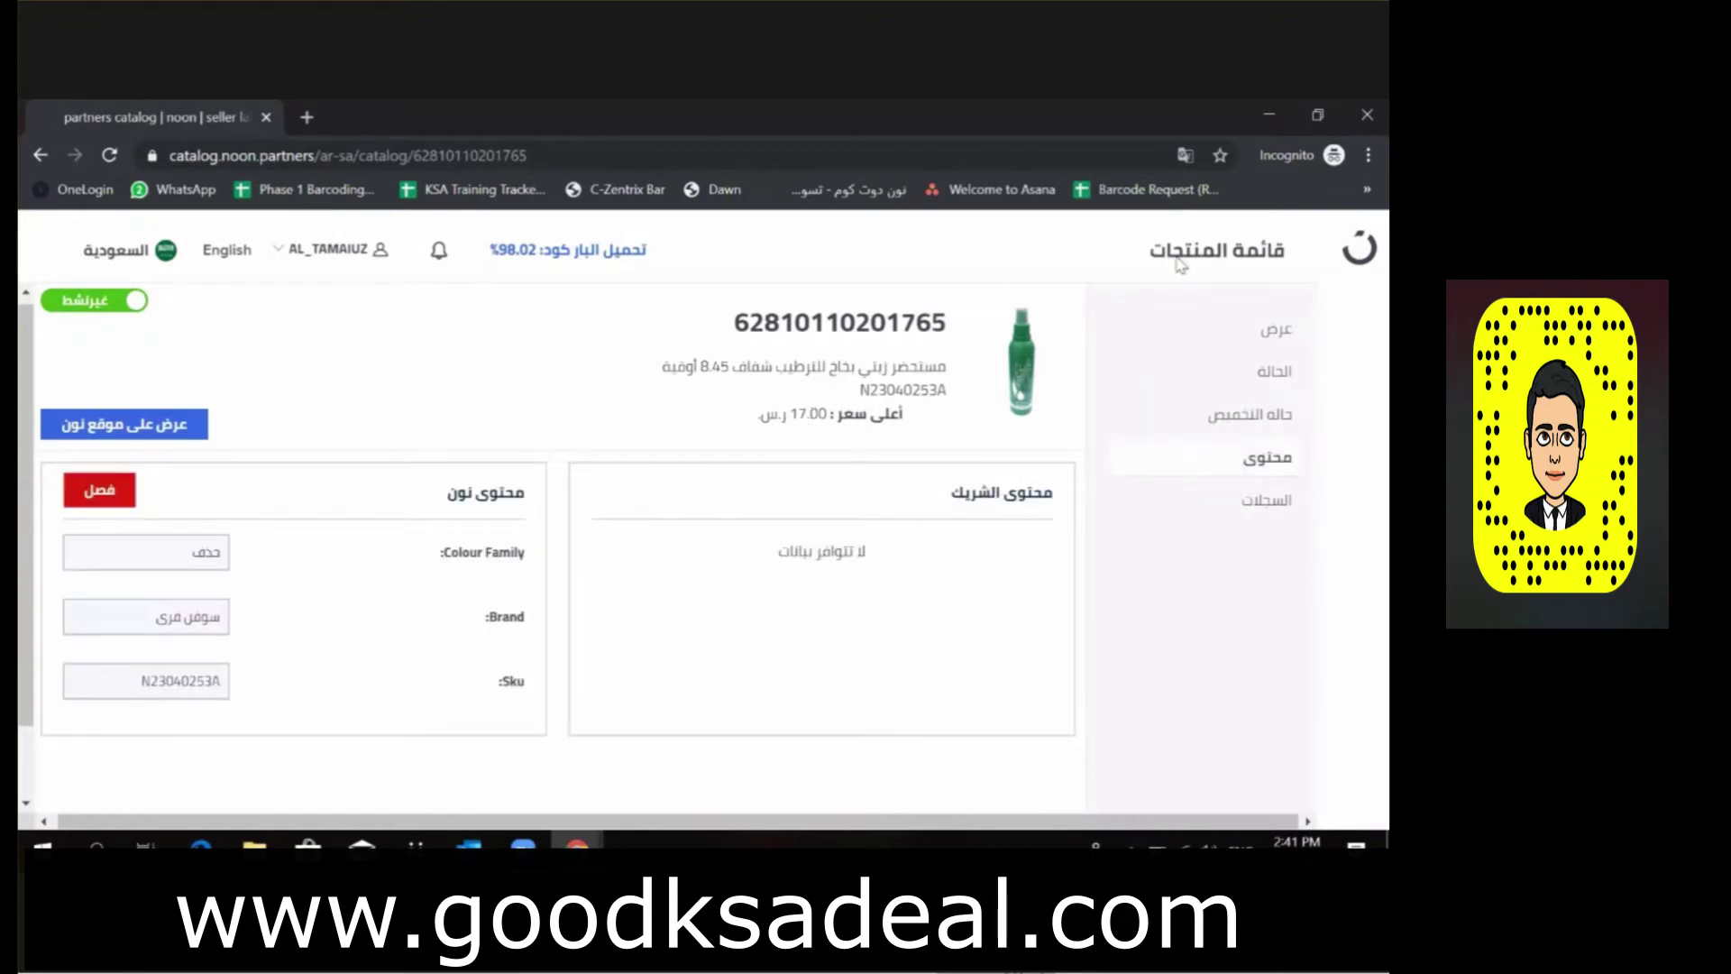
pyautogui.moveTo(1362, 297)
pyautogui.moveTo(1366, 392)
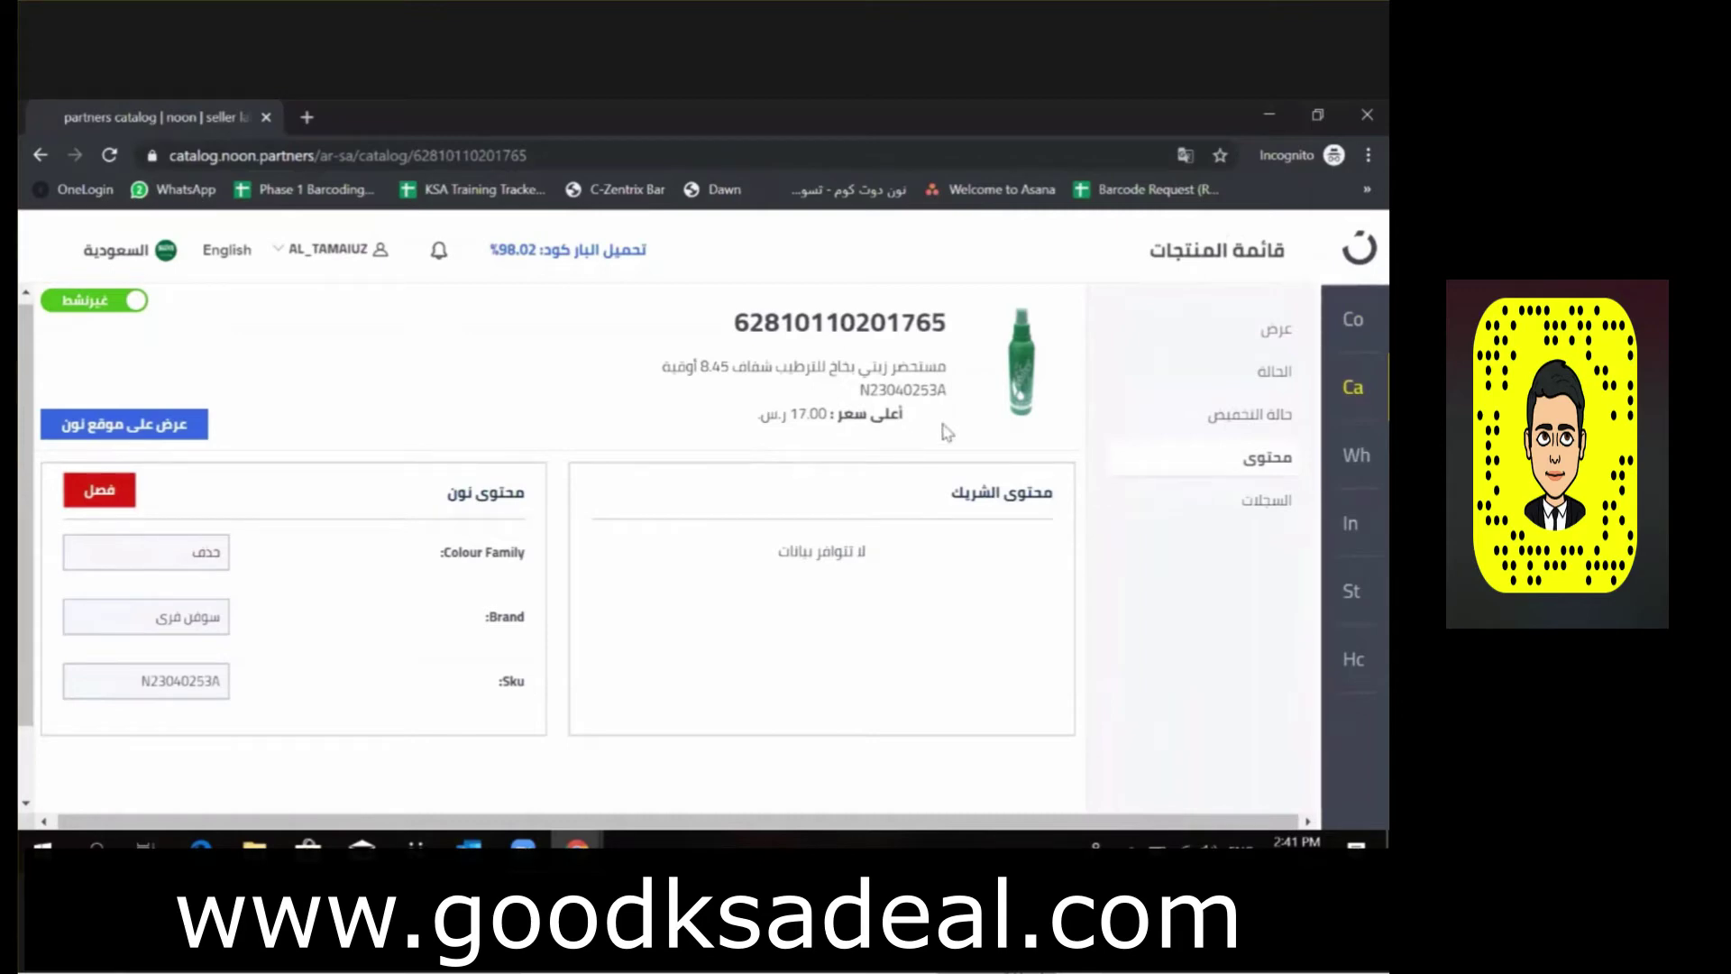
# Examine the spray's stock logs (سجلات المخزون) for each update's stock quantity, processing time and editing account.
pyautogui.click(1227, 504)
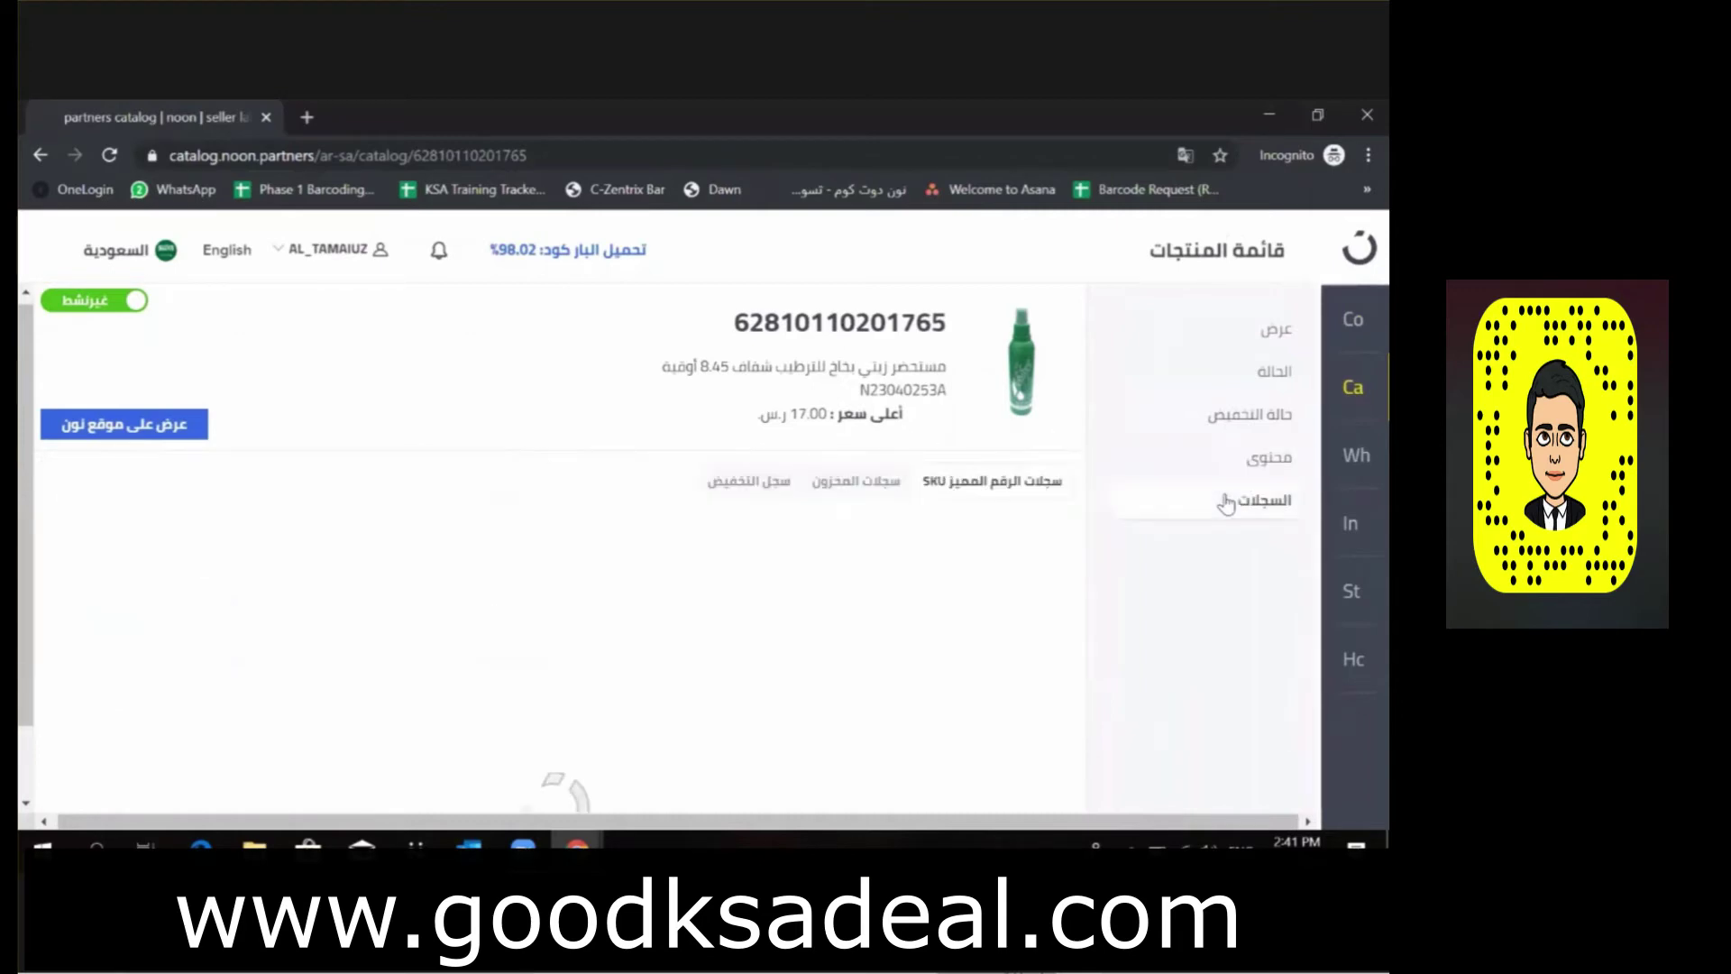
pyautogui.click(887, 494)
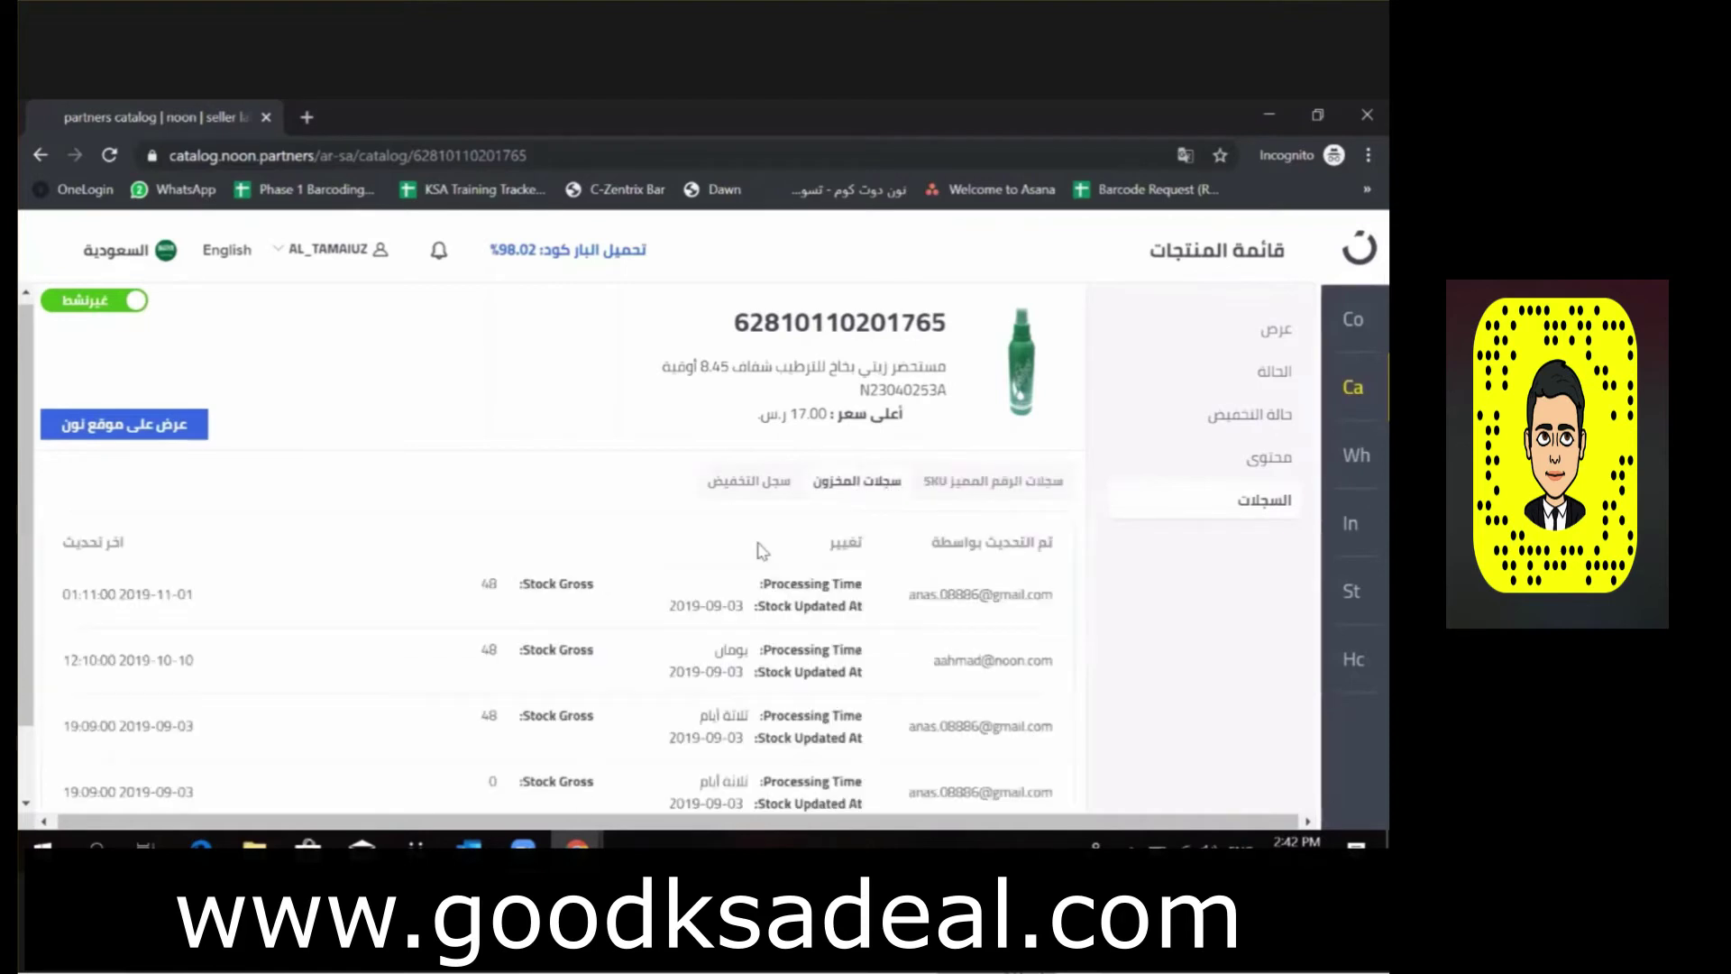
pyautogui.scroll(-1, 538, 703)
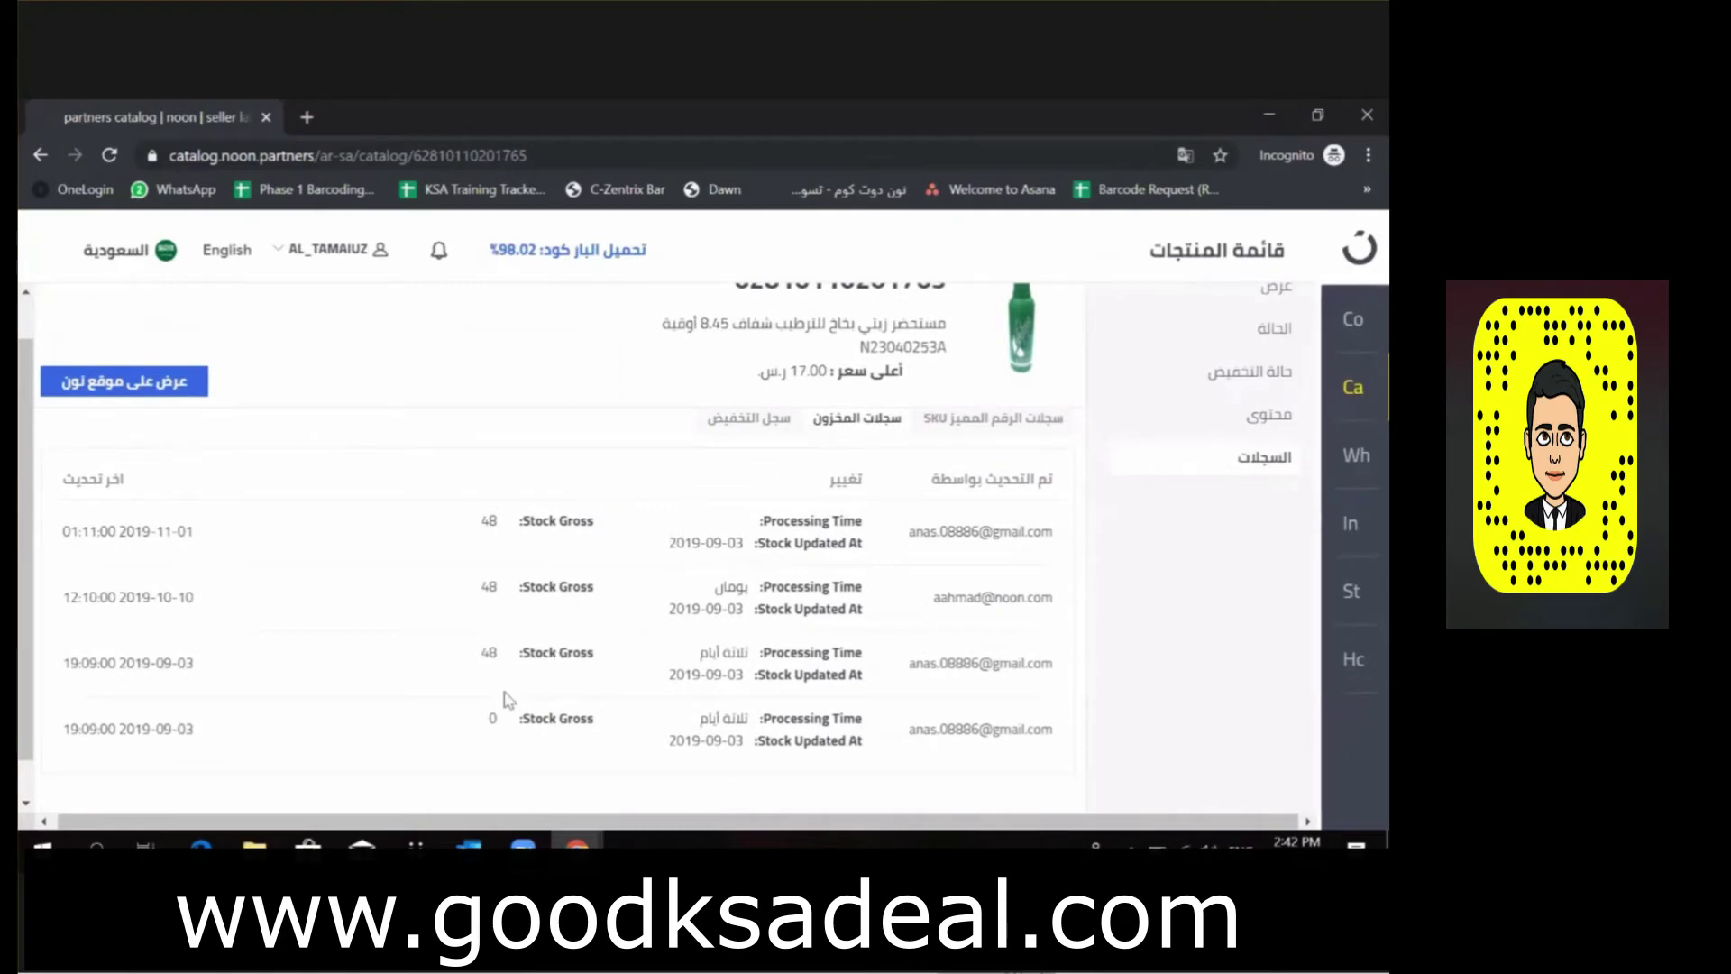
pyautogui.doubleClick(488, 587)
pyautogui.doubleClick(729, 589)
pyautogui.doubleClick(490, 651)
pyautogui.moveTo(702, 645); pyautogui.dragTo(730, 645)
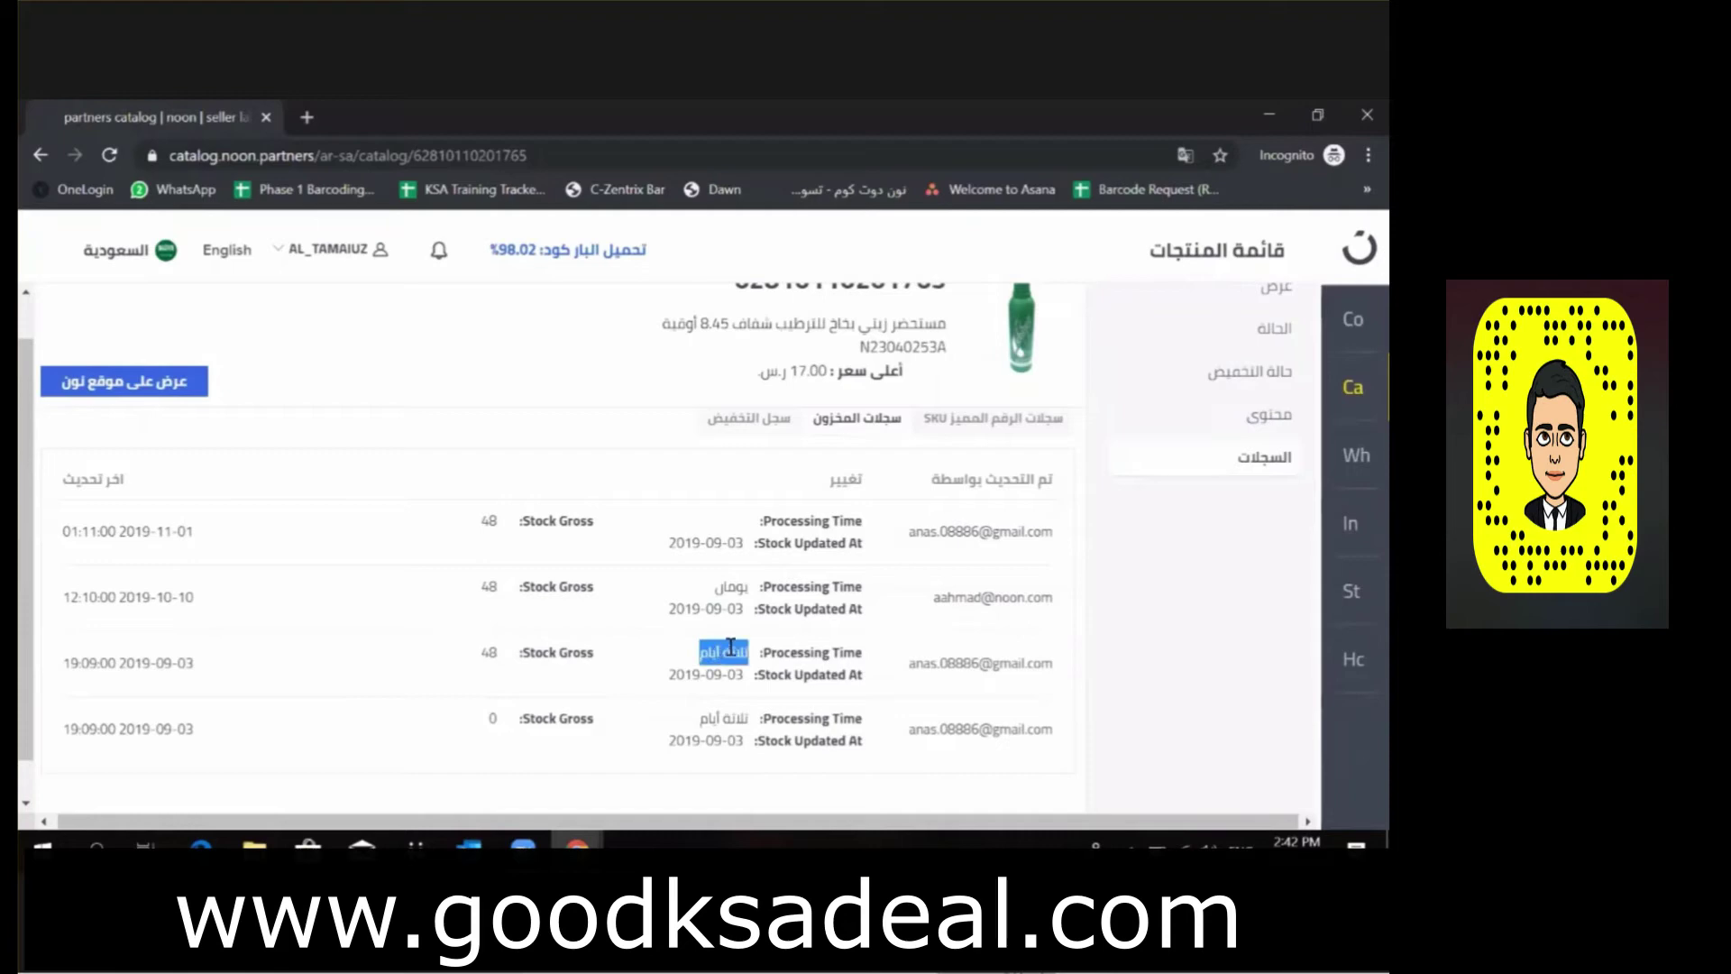
pyautogui.doubleClick(964, 657)
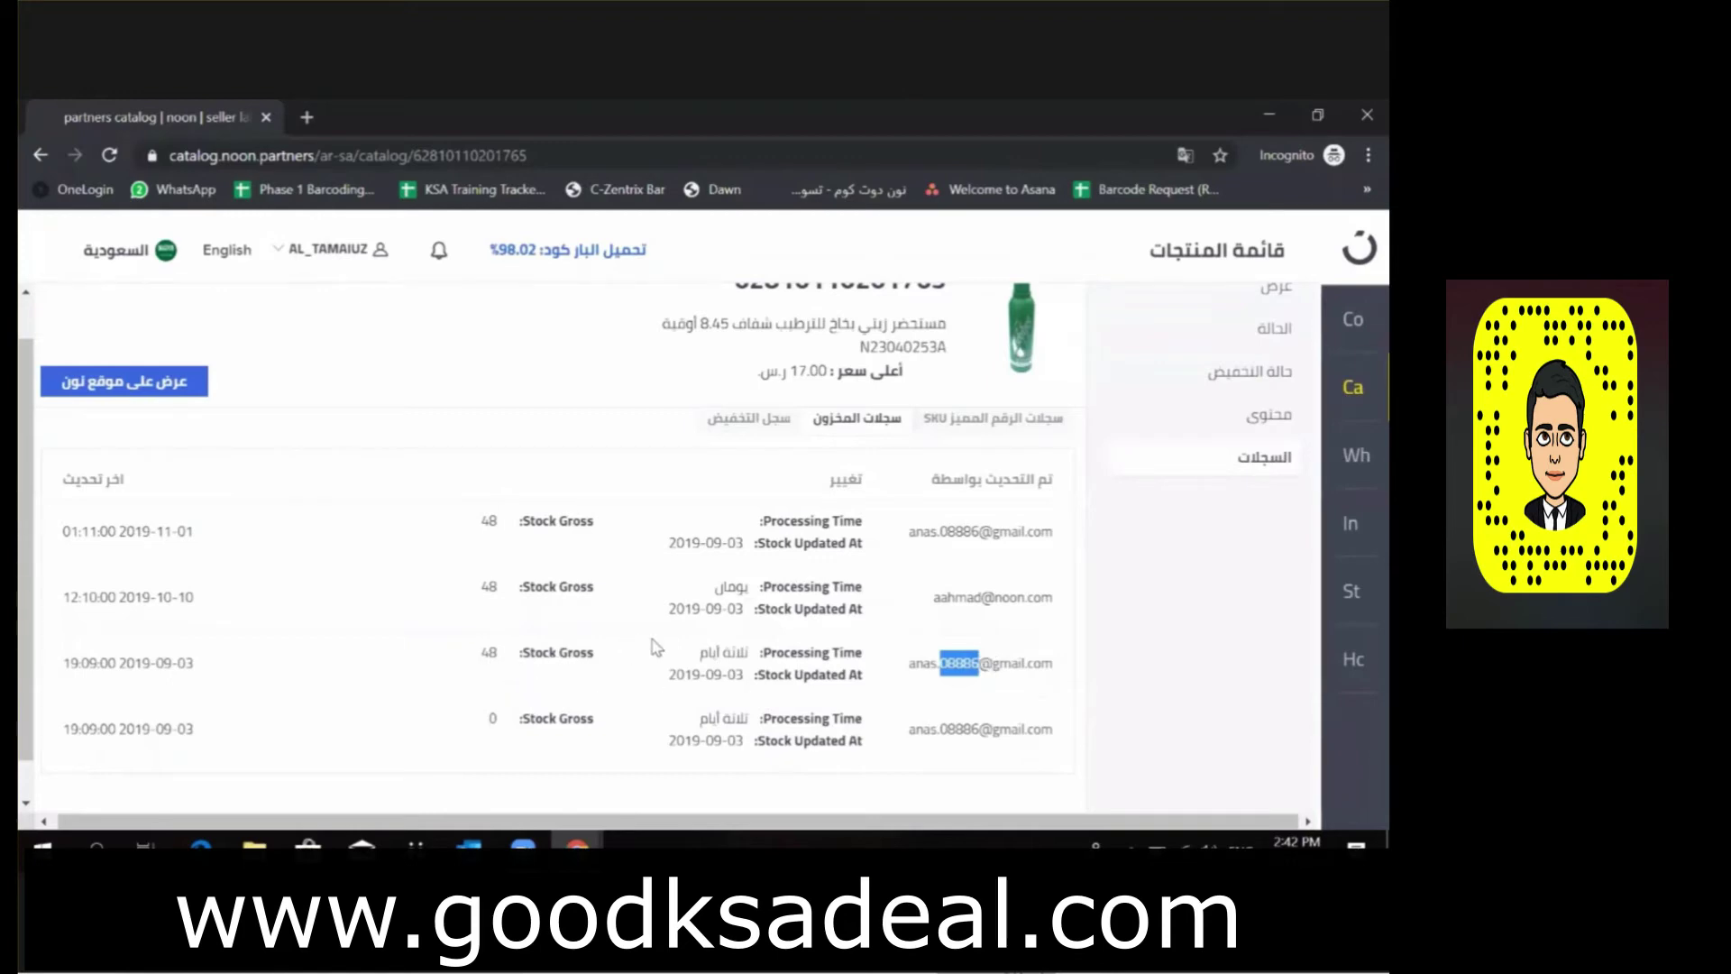
pyautogui.doubleClick(996, 656)
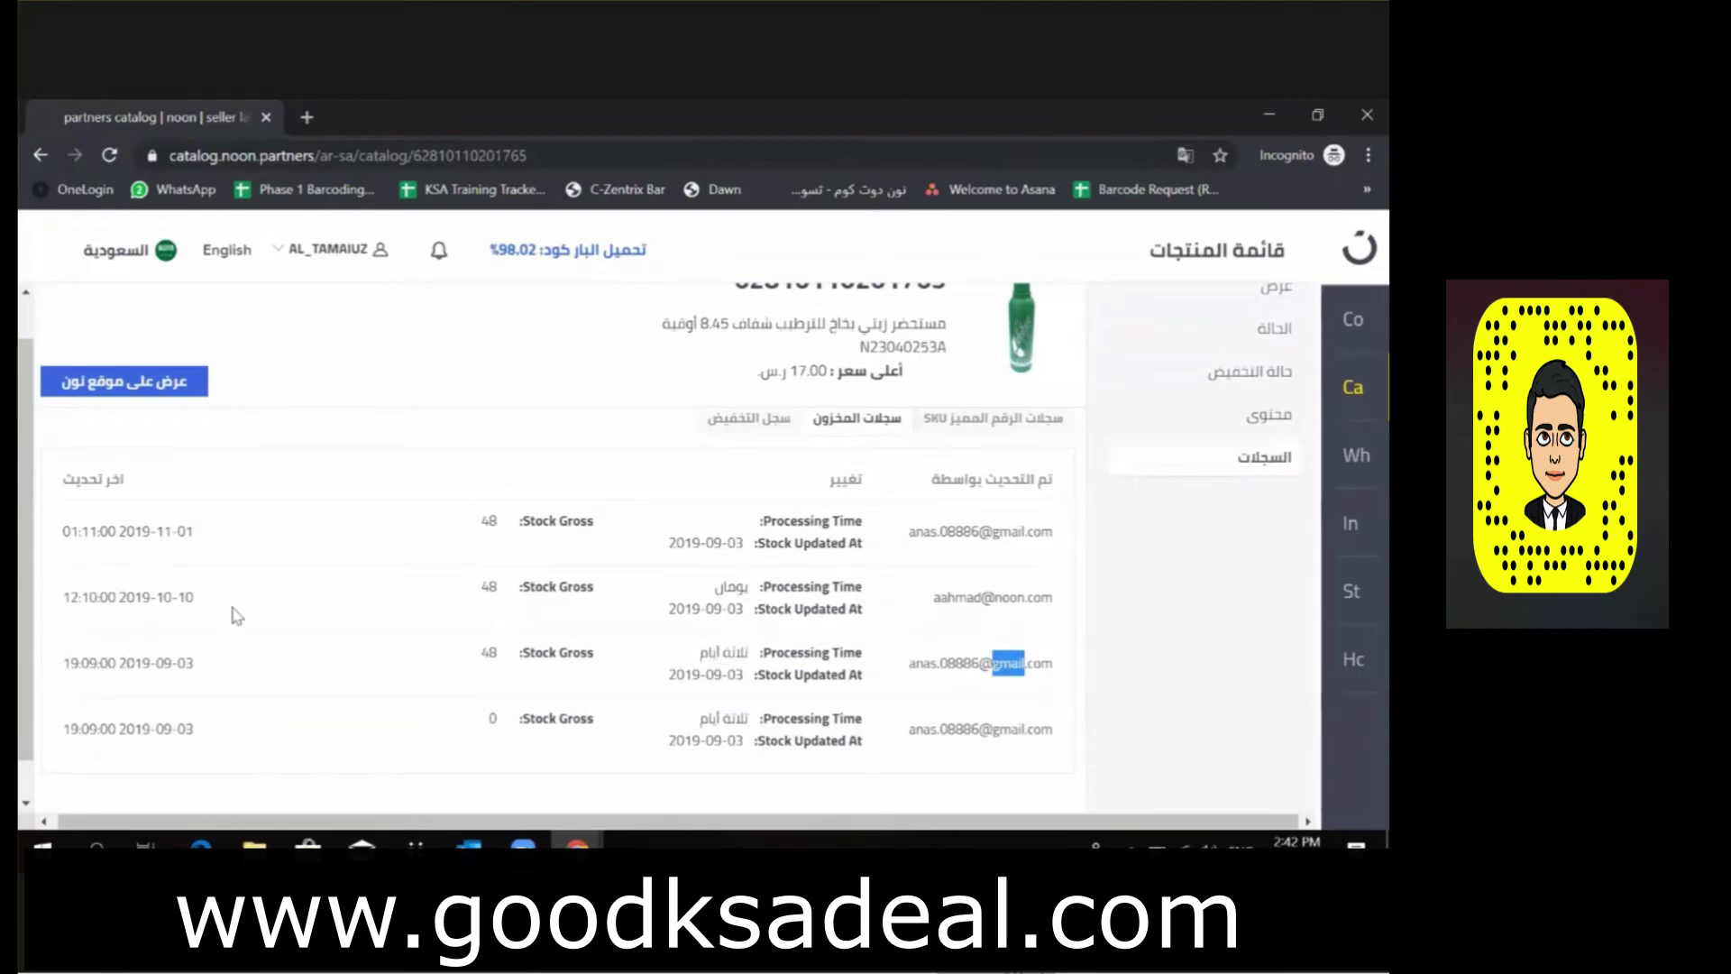
pyautogui.click(474, 595)
pyautogui.doubleClick(724, 591)
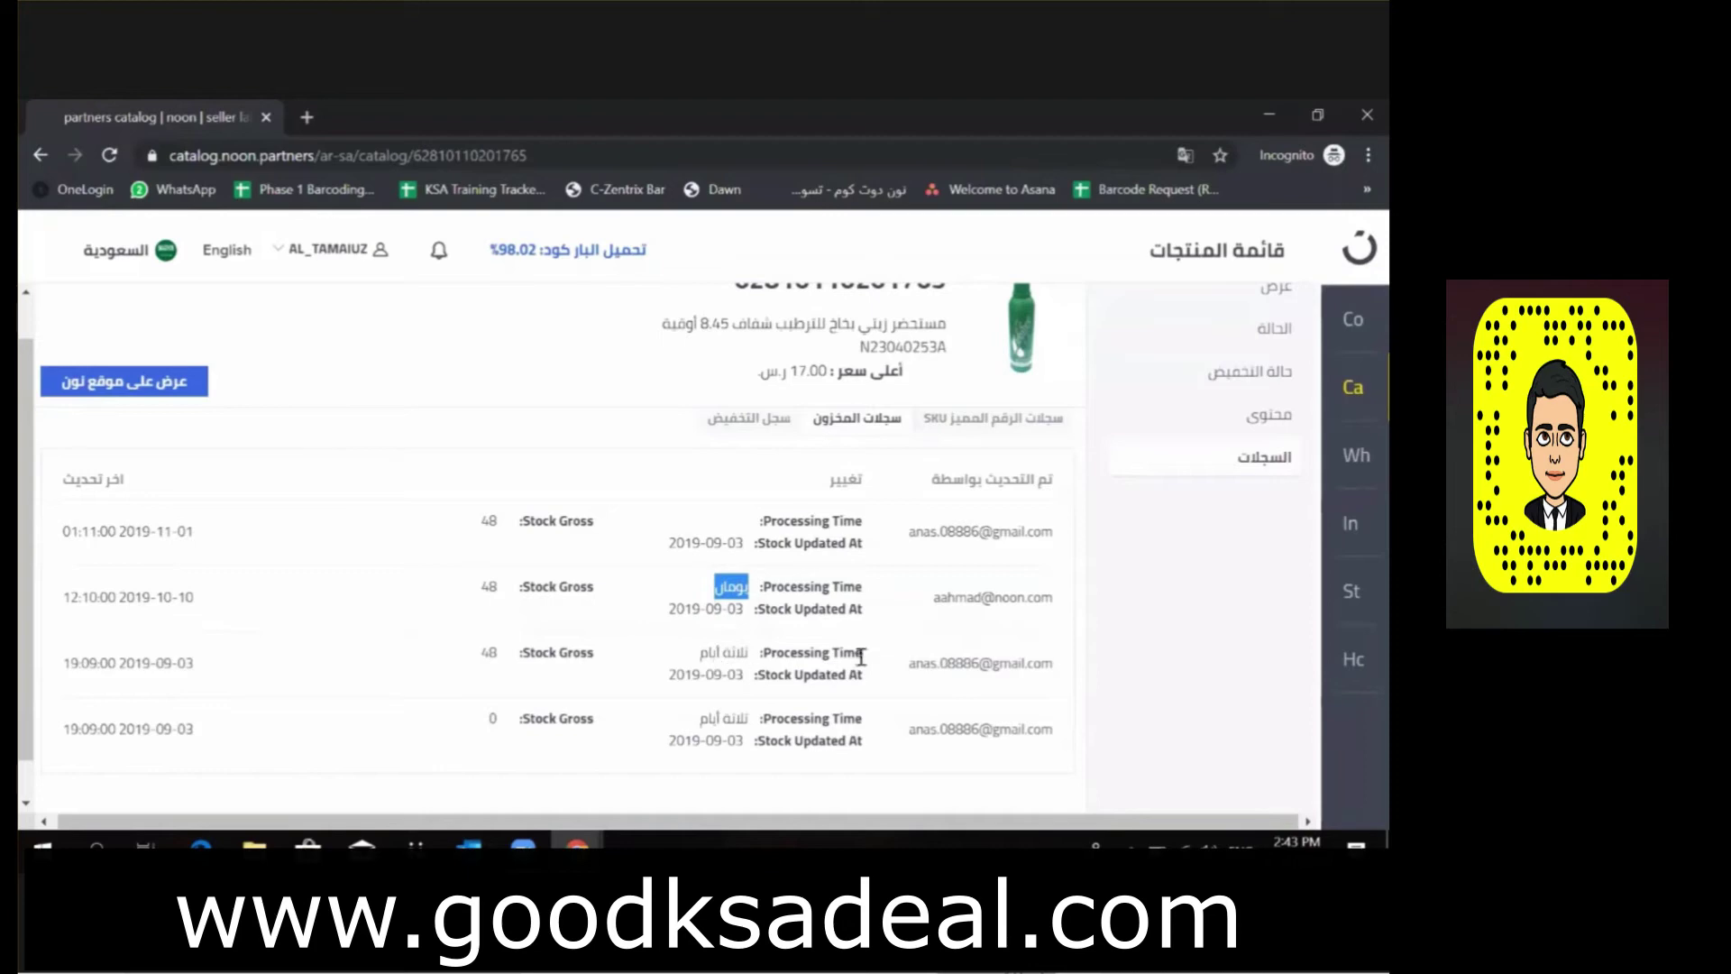
pyautogui.moveTo(981, 597); pyautogui.dragTo(970, 598)
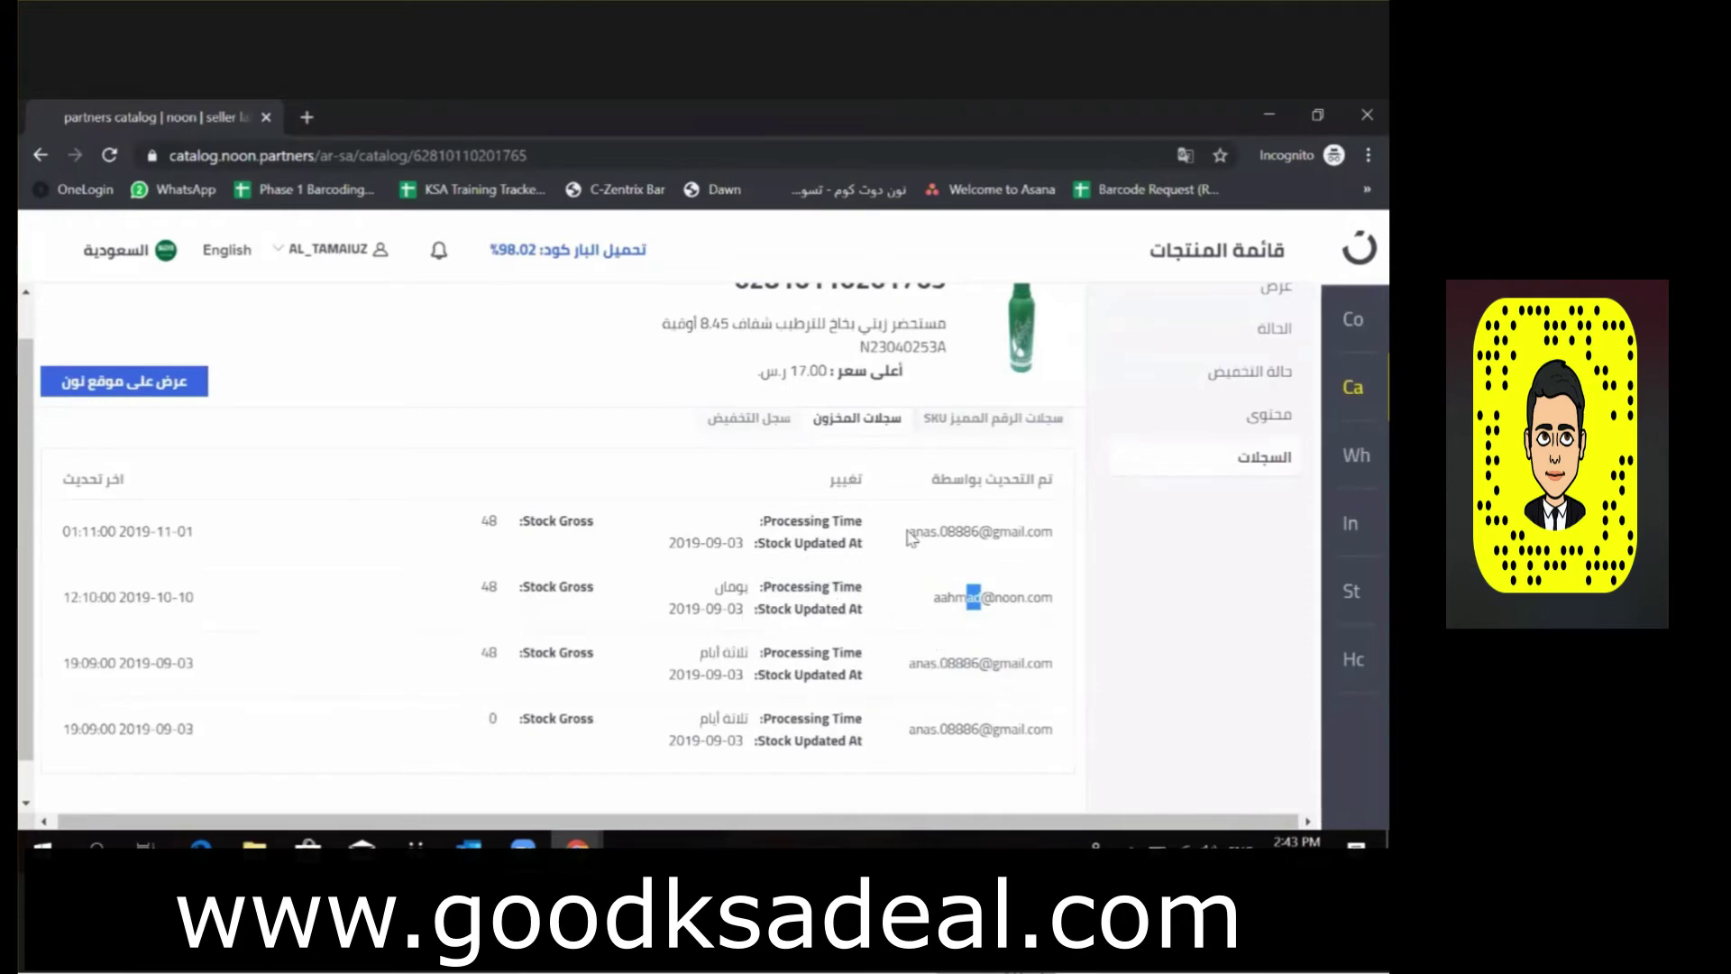
# View the spray's SKU logs (سجلات الرقم المميز SKU) and its discount log (سجل التخفيض).
pyautogui.click(986, 433)
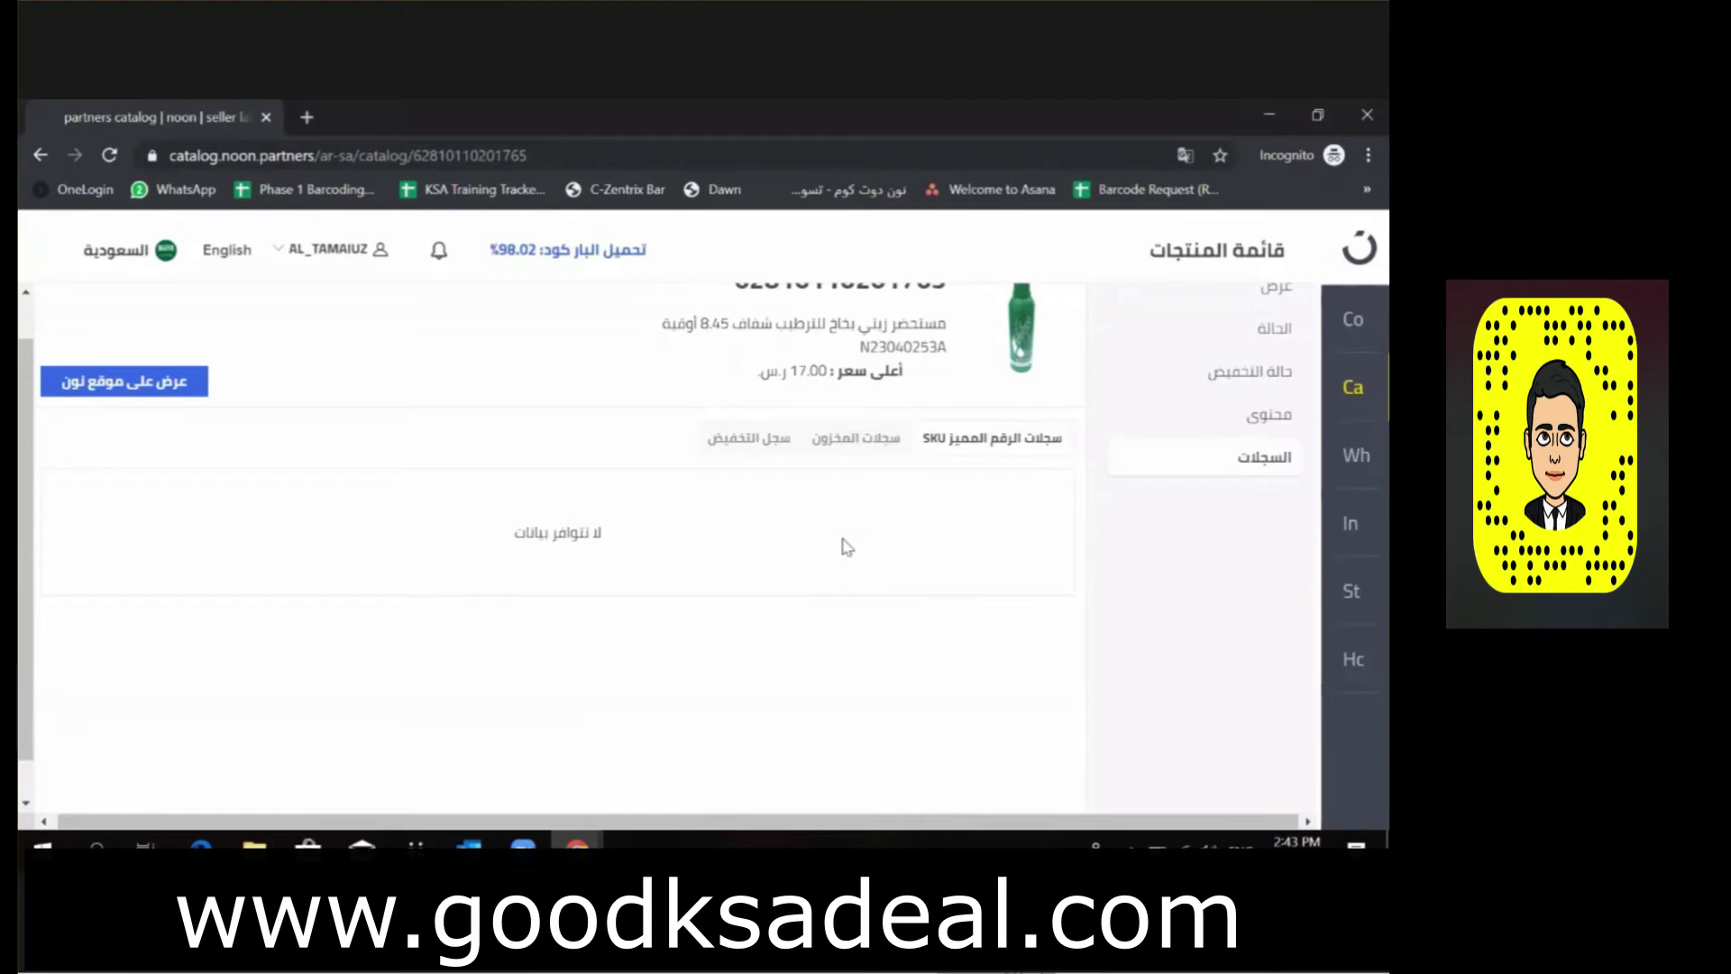
pyautogui.click(737, 439)
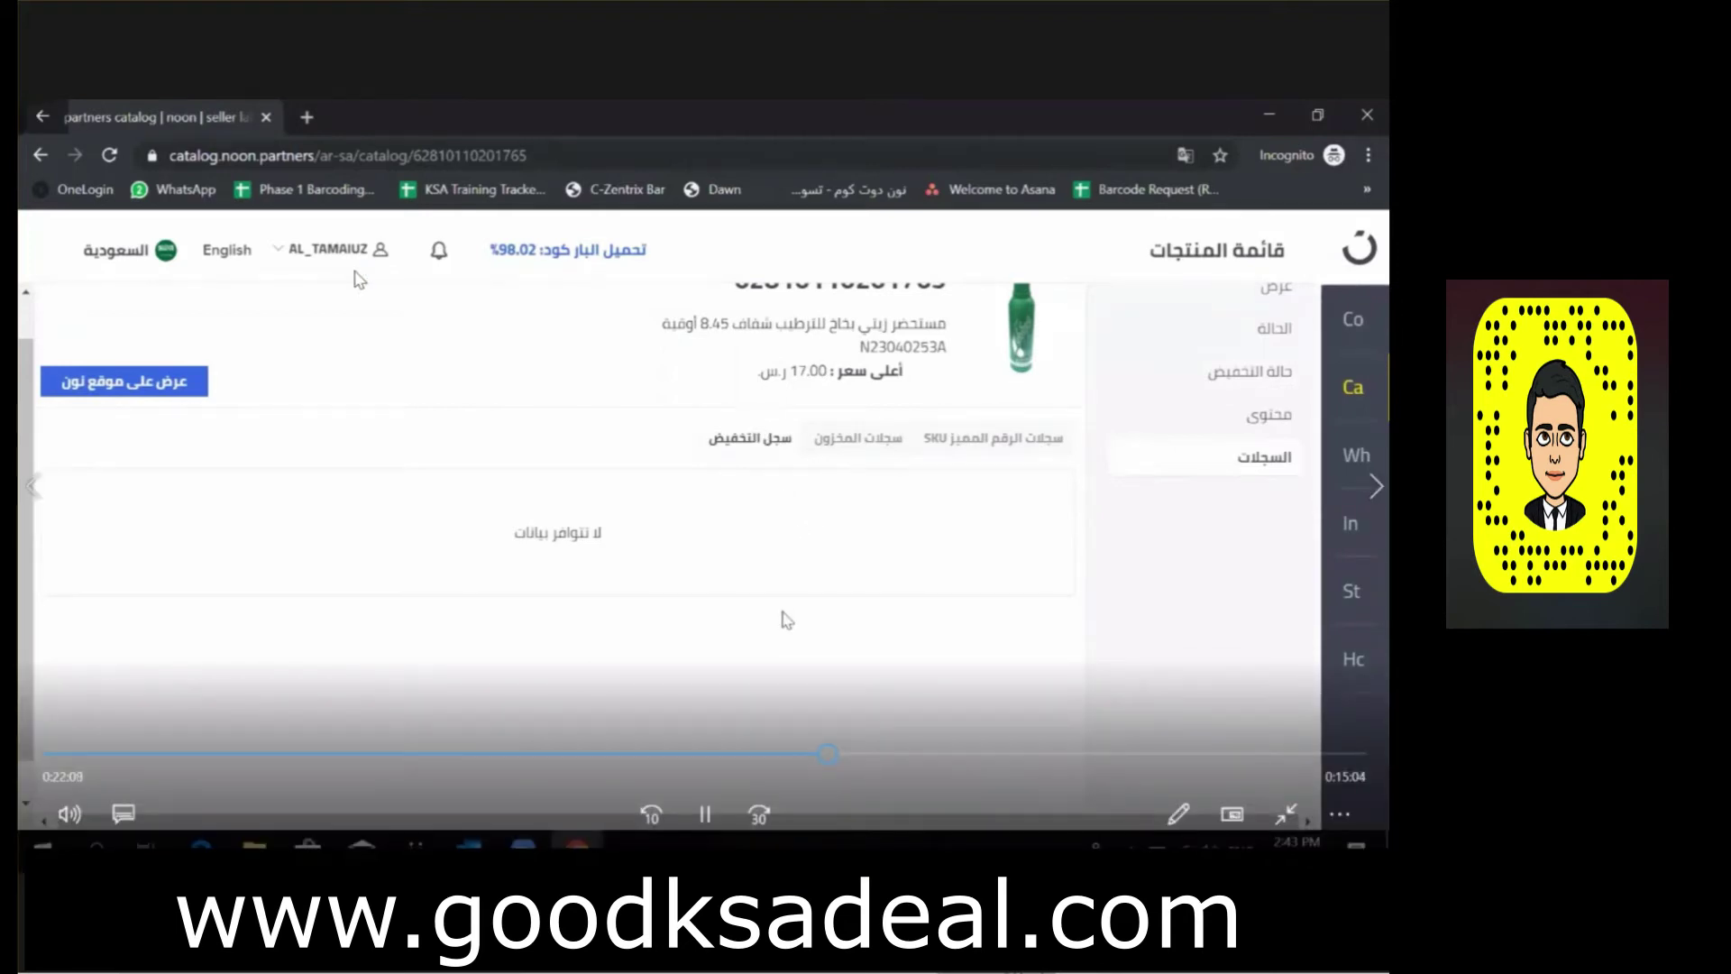
# Try to open the partner's product list (قائمة منتجات الشريك) and close the incognito seller portal window.
pyautogui.moveTo(1346, 404)
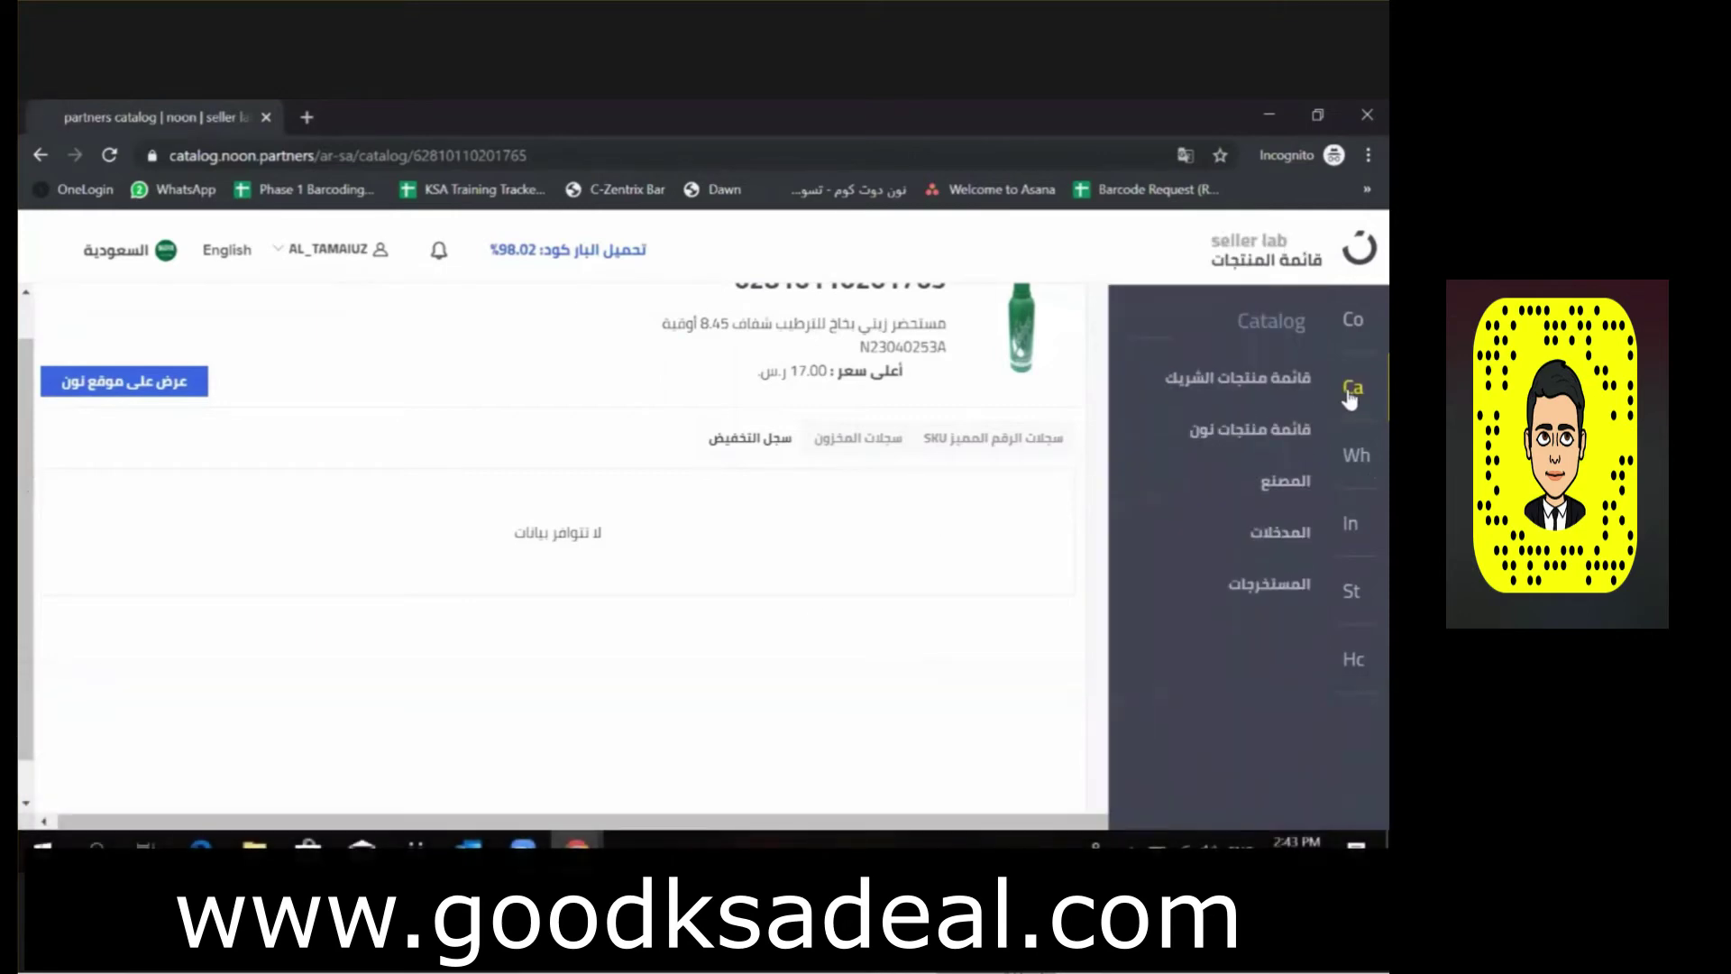
pyautogui.click(1175, 397)
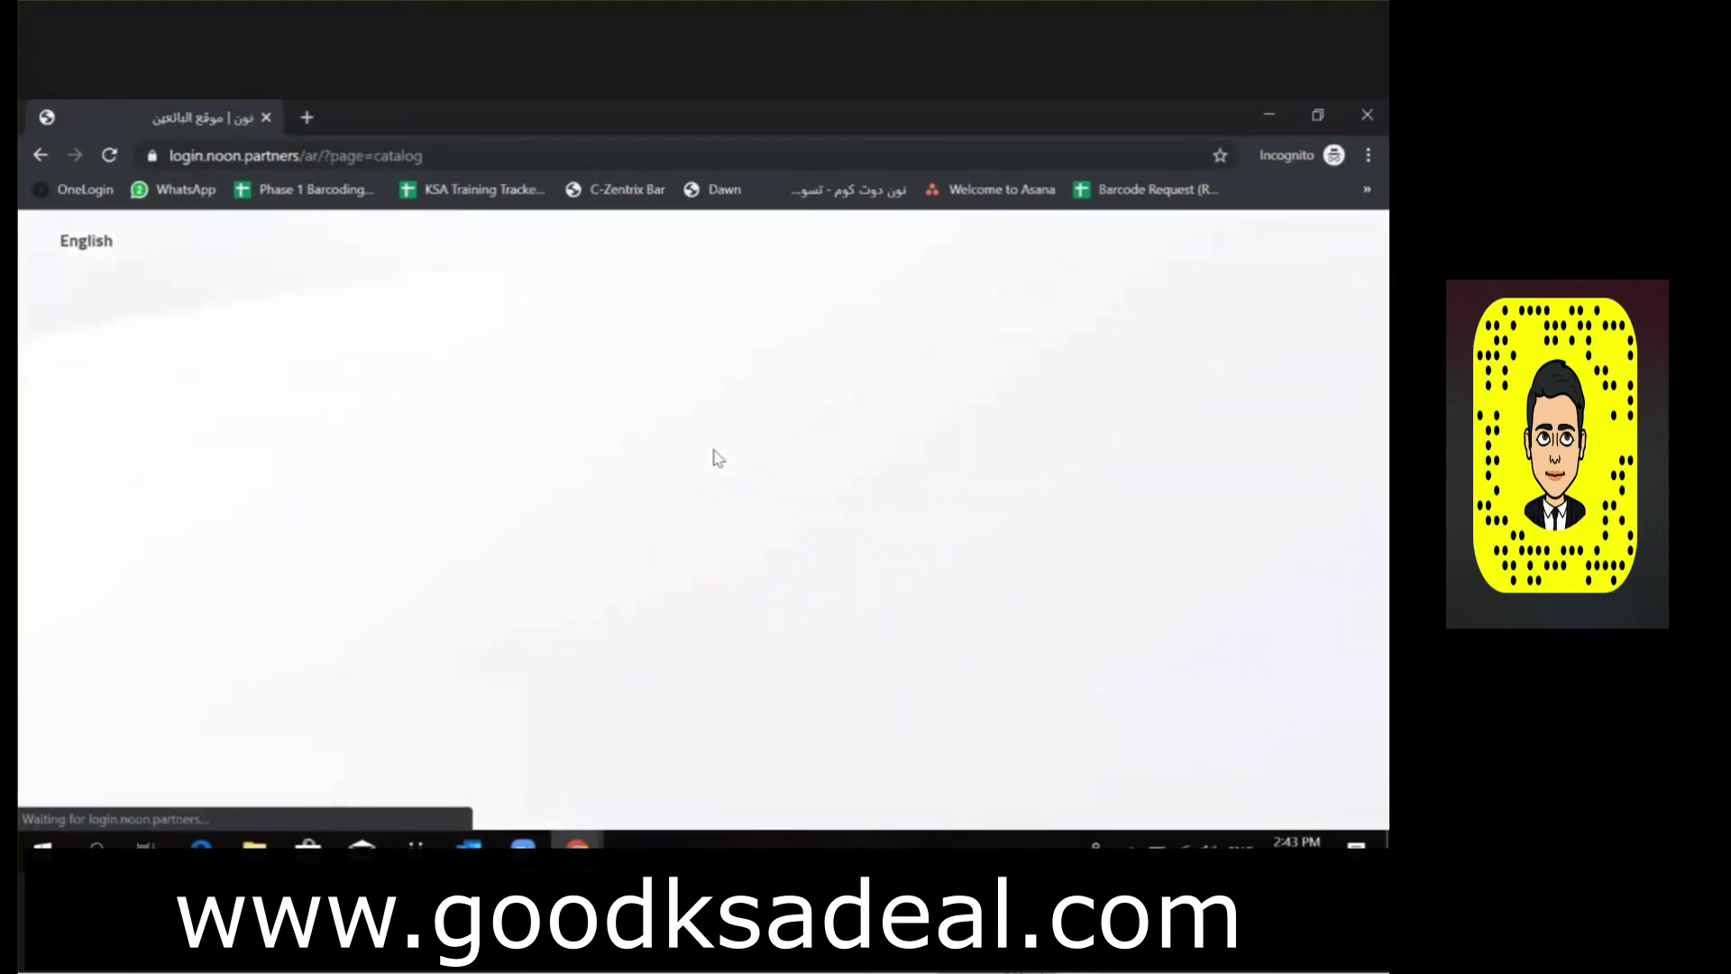
pyautogui.click(1364, 115)
# Generate and copy the partner's View Lab access token in Dawn, and paste it into a new incognito window to reopen the seller portal.
pyautogui.click(657, 360)
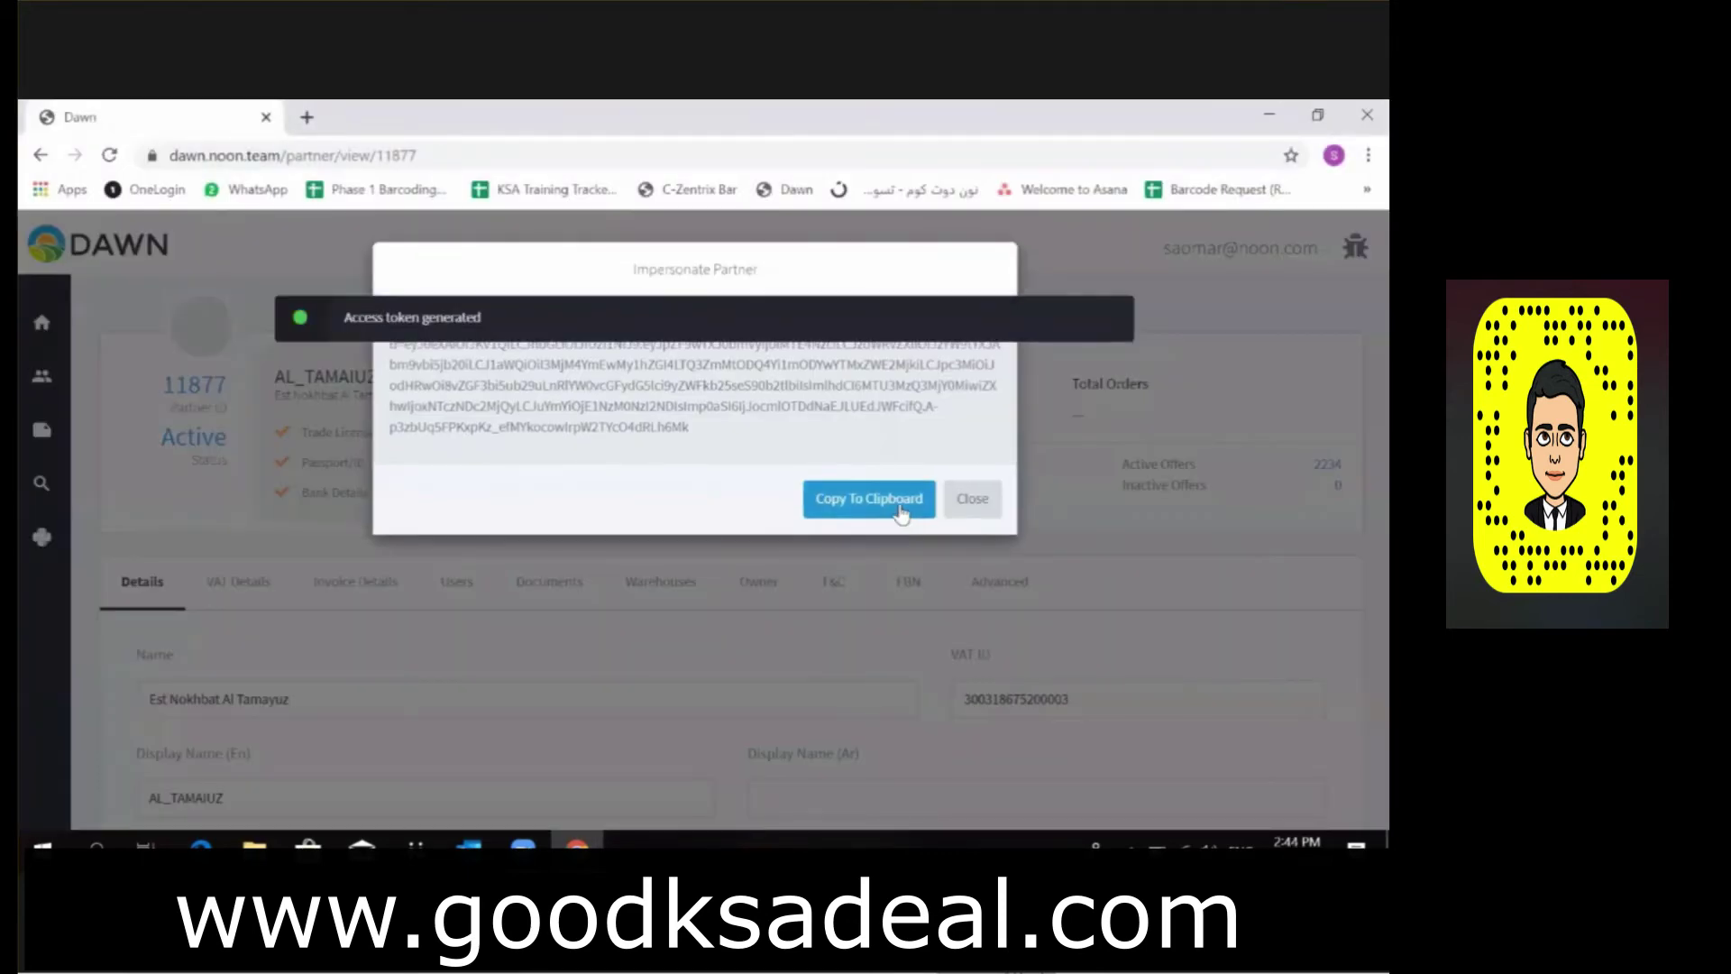
pyautogui.click(974, 499)
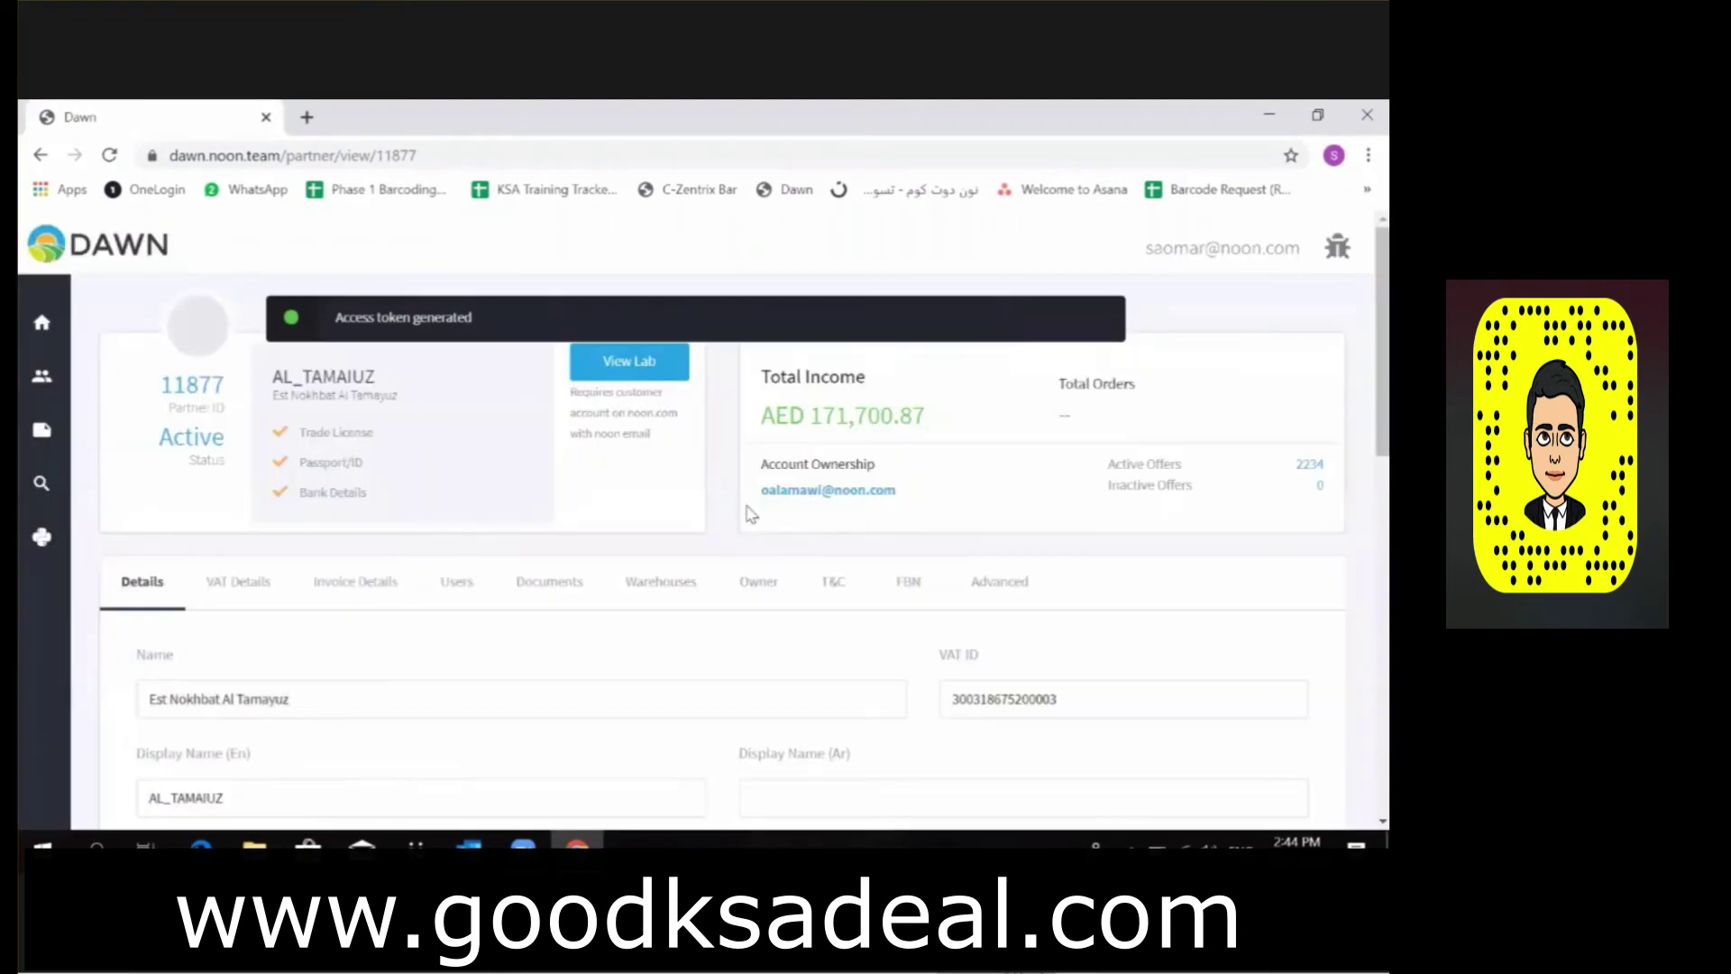
pyautogui.hotkey('ctrl', 'shift', 'n')
pyautogui.hotkey('ctrl', 'v')
pyautogui.press('Return')
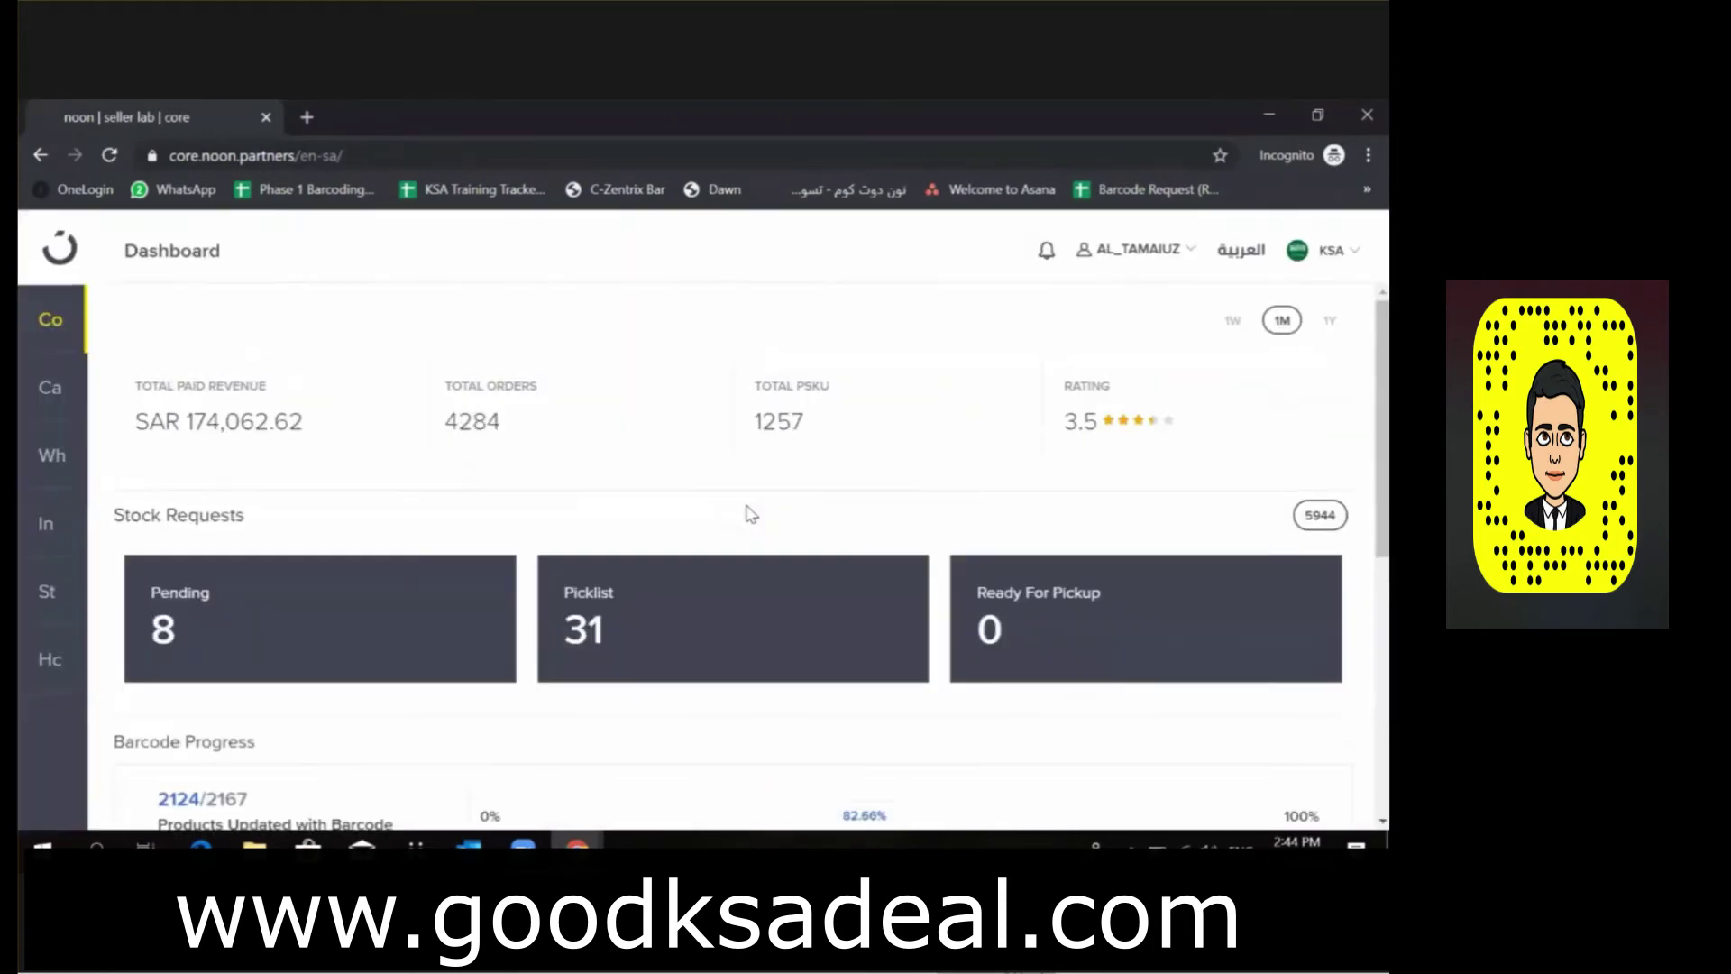
# Switch the seller portal to Arabic and start a new file import (ادخال ملف جديد) from the catalog's imports page (المدخلات).
pyautogui.click(1251, 251)
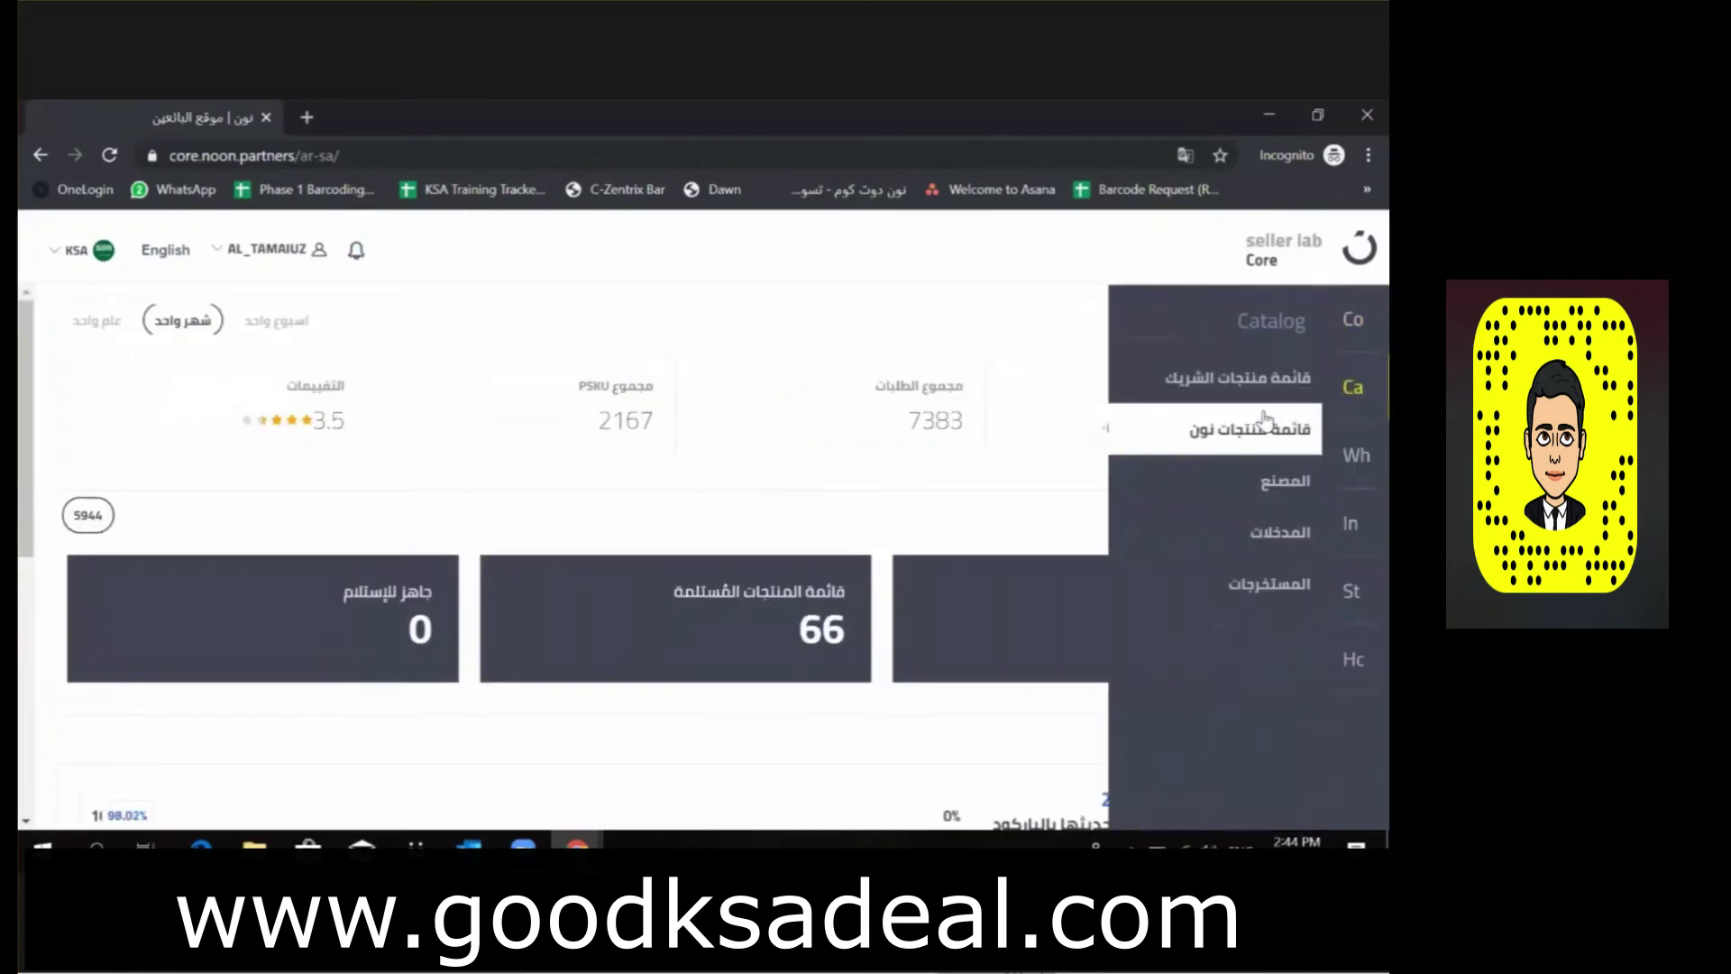
pyautogui.click(1249, 533)
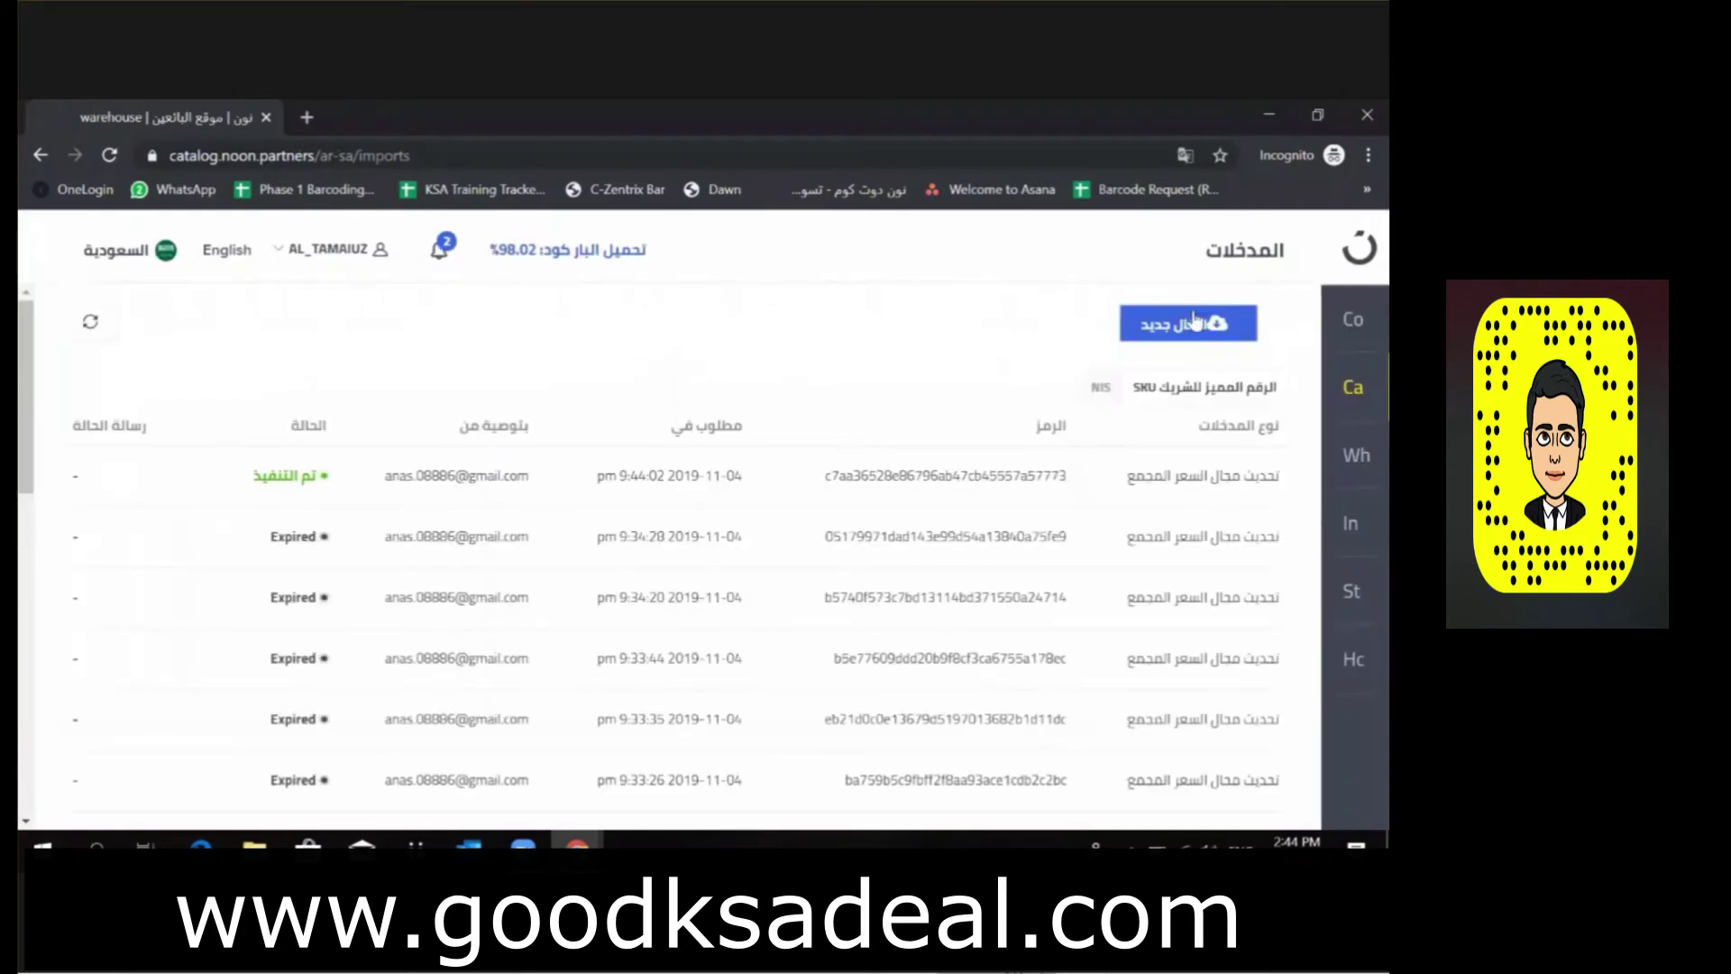
pyautogui.click(1186, 327)
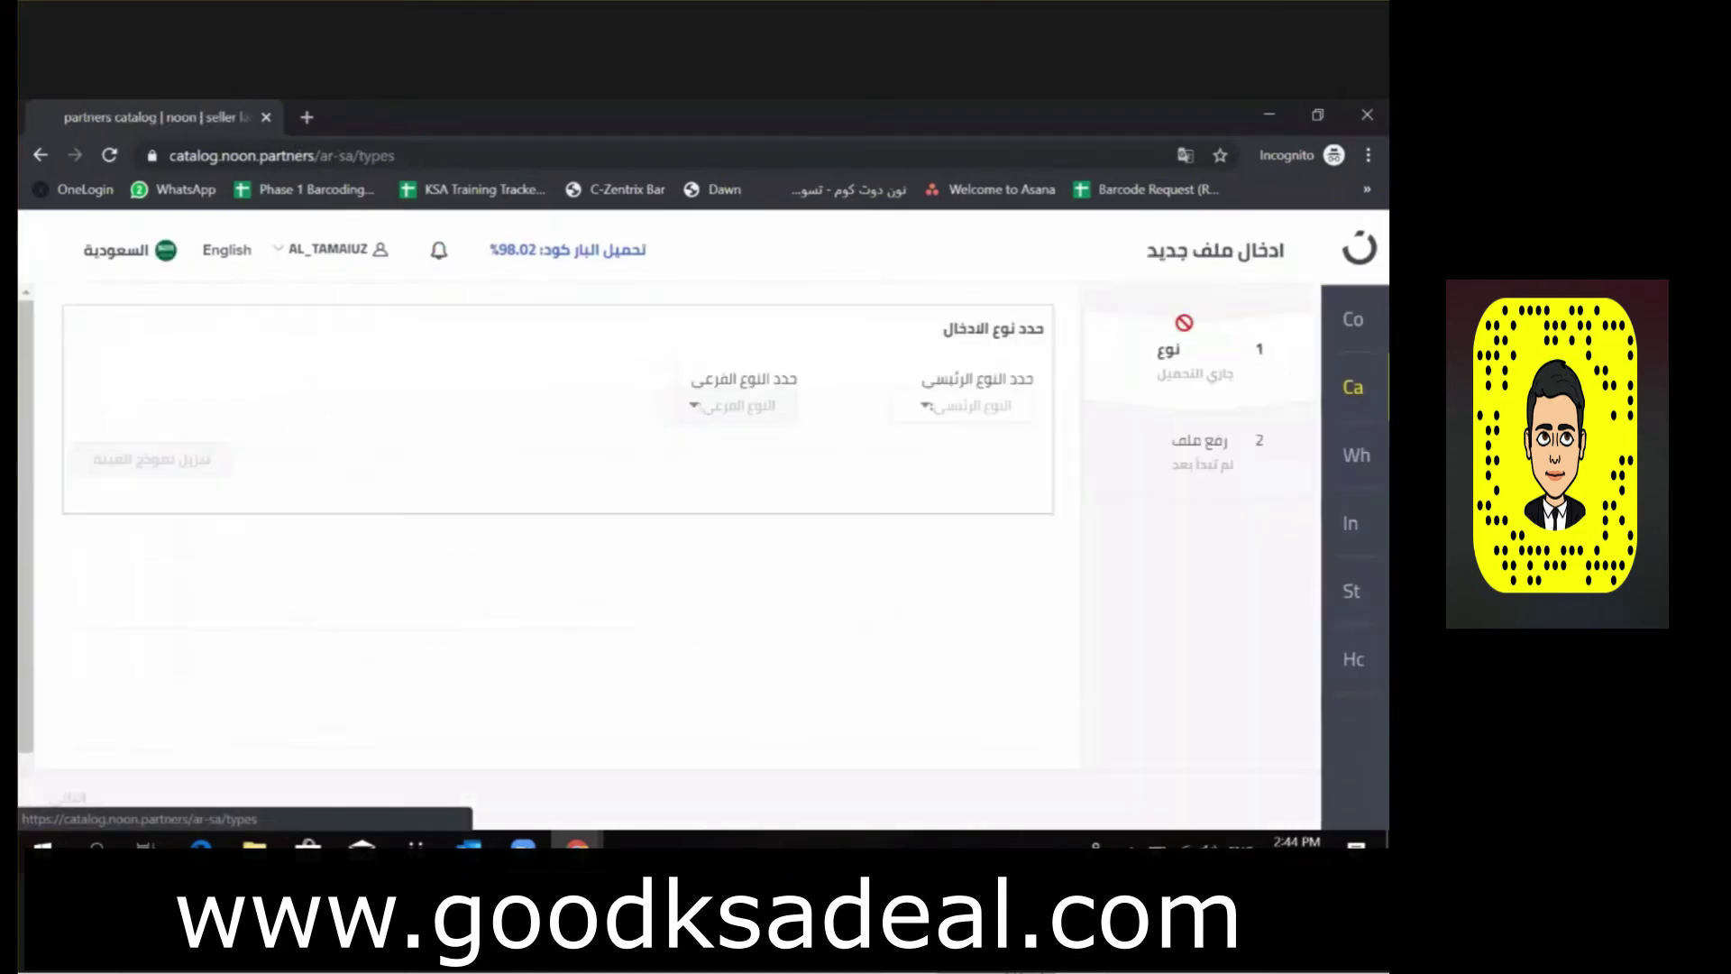
# Set the import's main type to اضافة منتج جديد and its subtype to انشاء NIS.
pyautogui.click(992, 408)
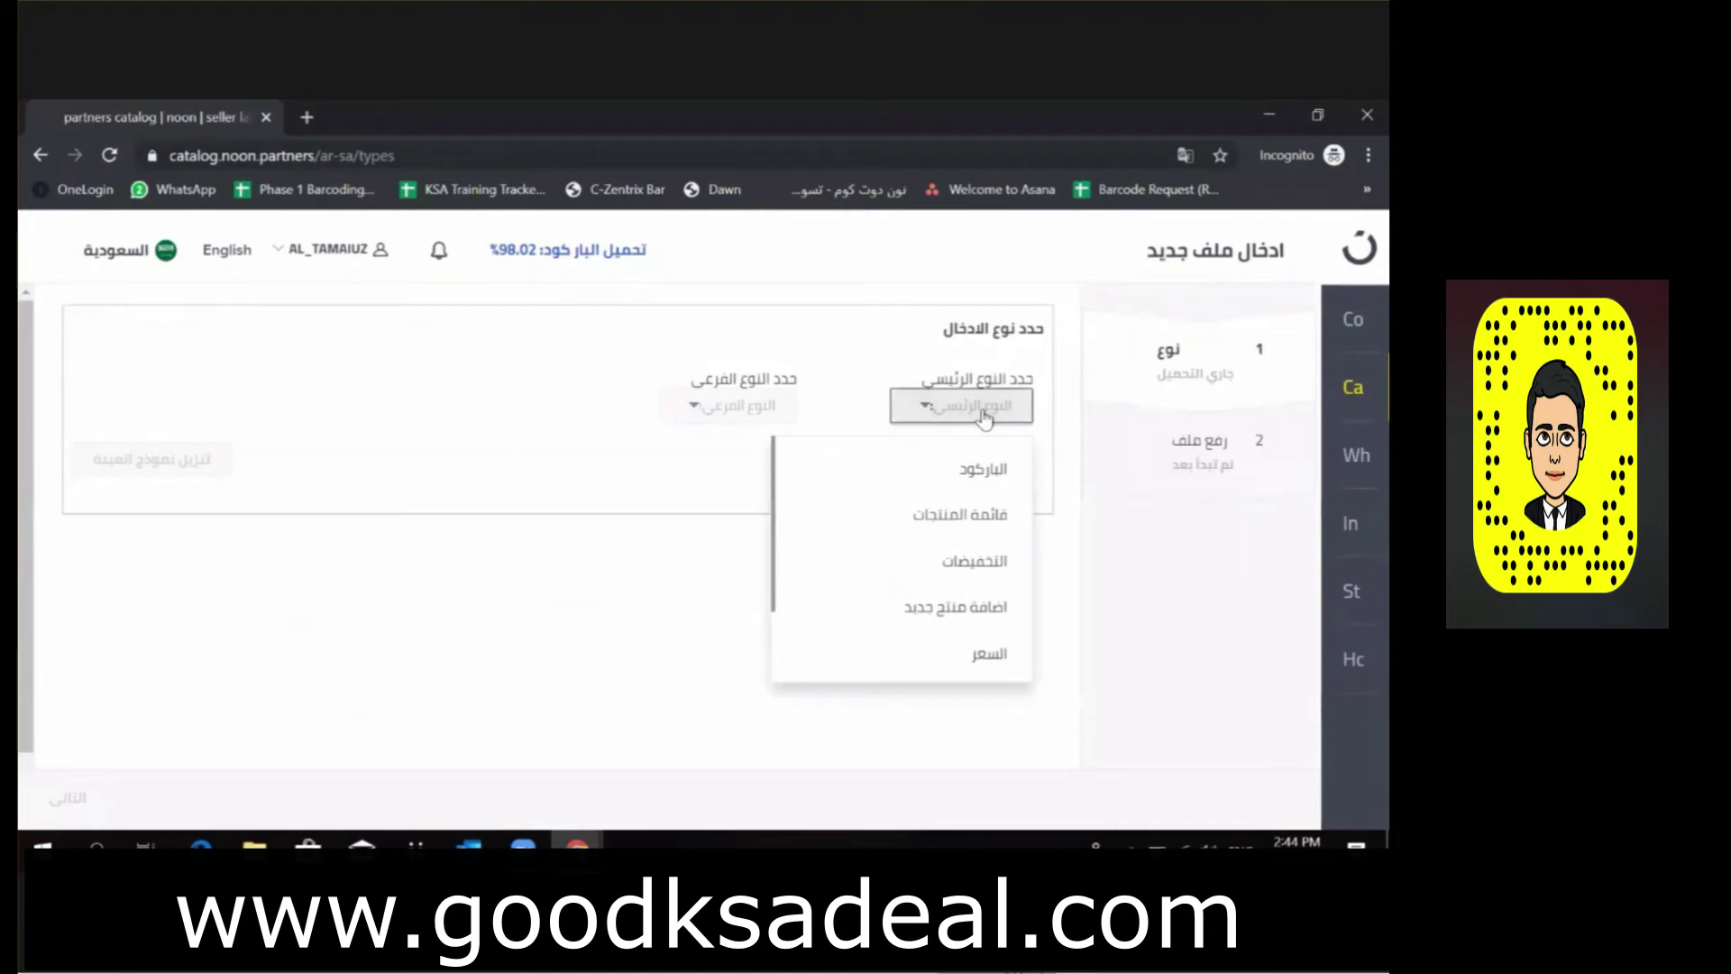
pyautogui.click(935, 613)
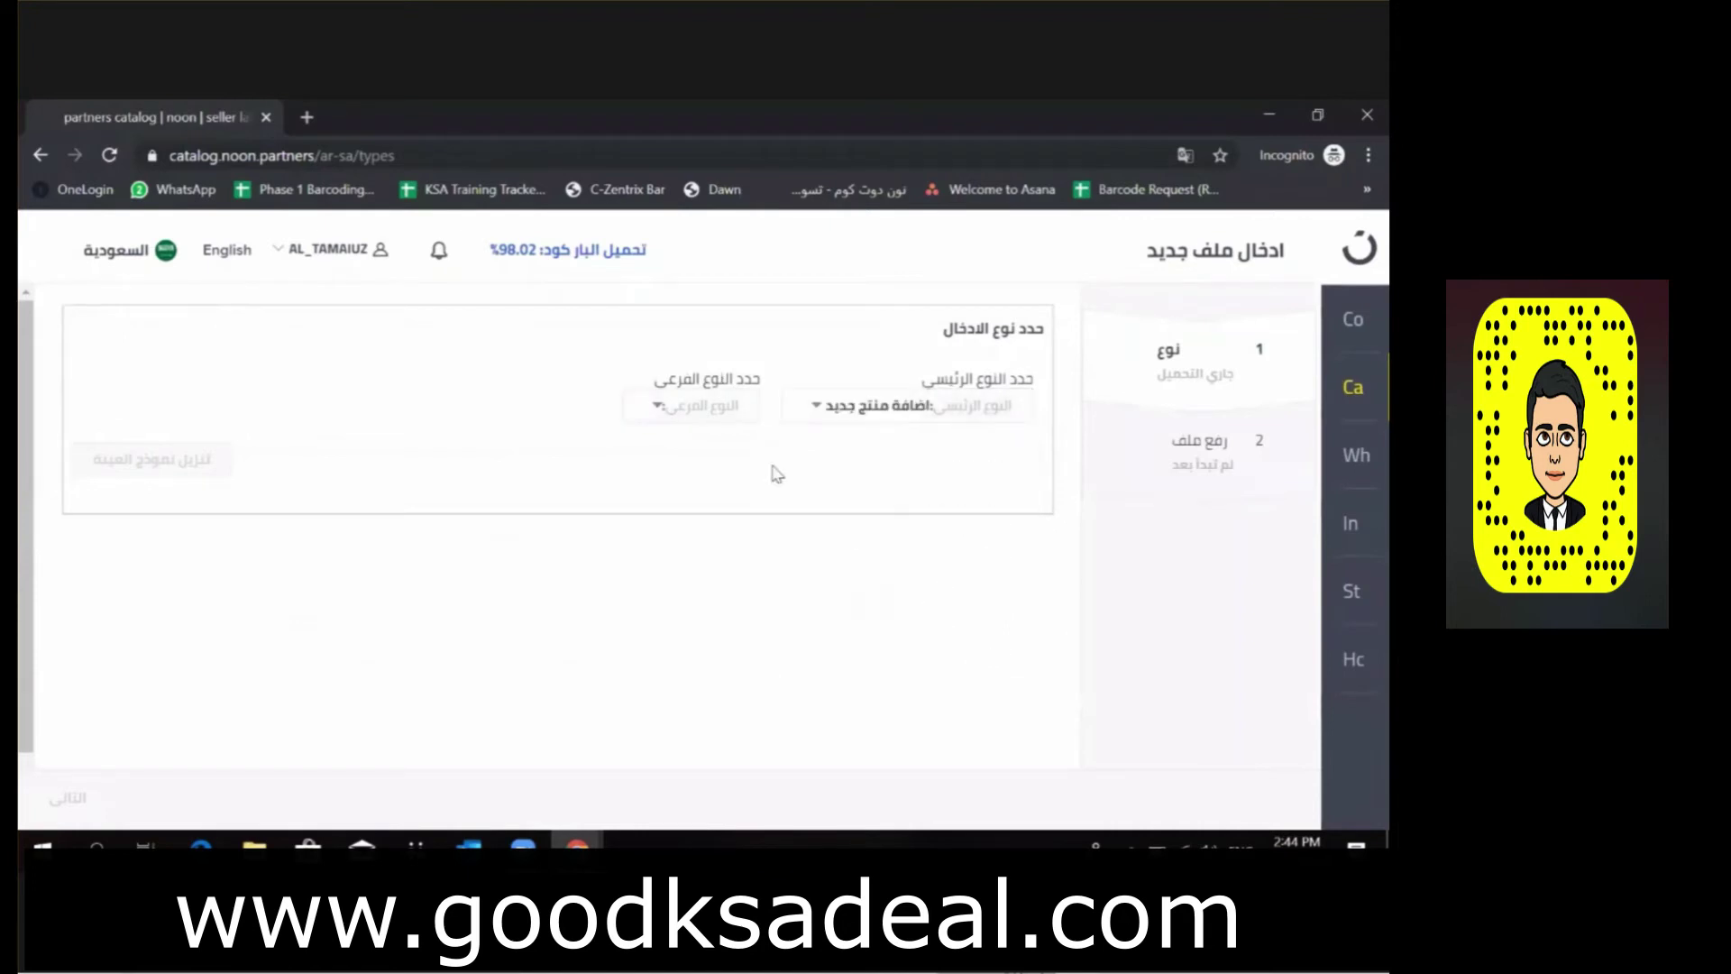
pyautogui.click(703, 417)
pyautogui.click(687, 466)
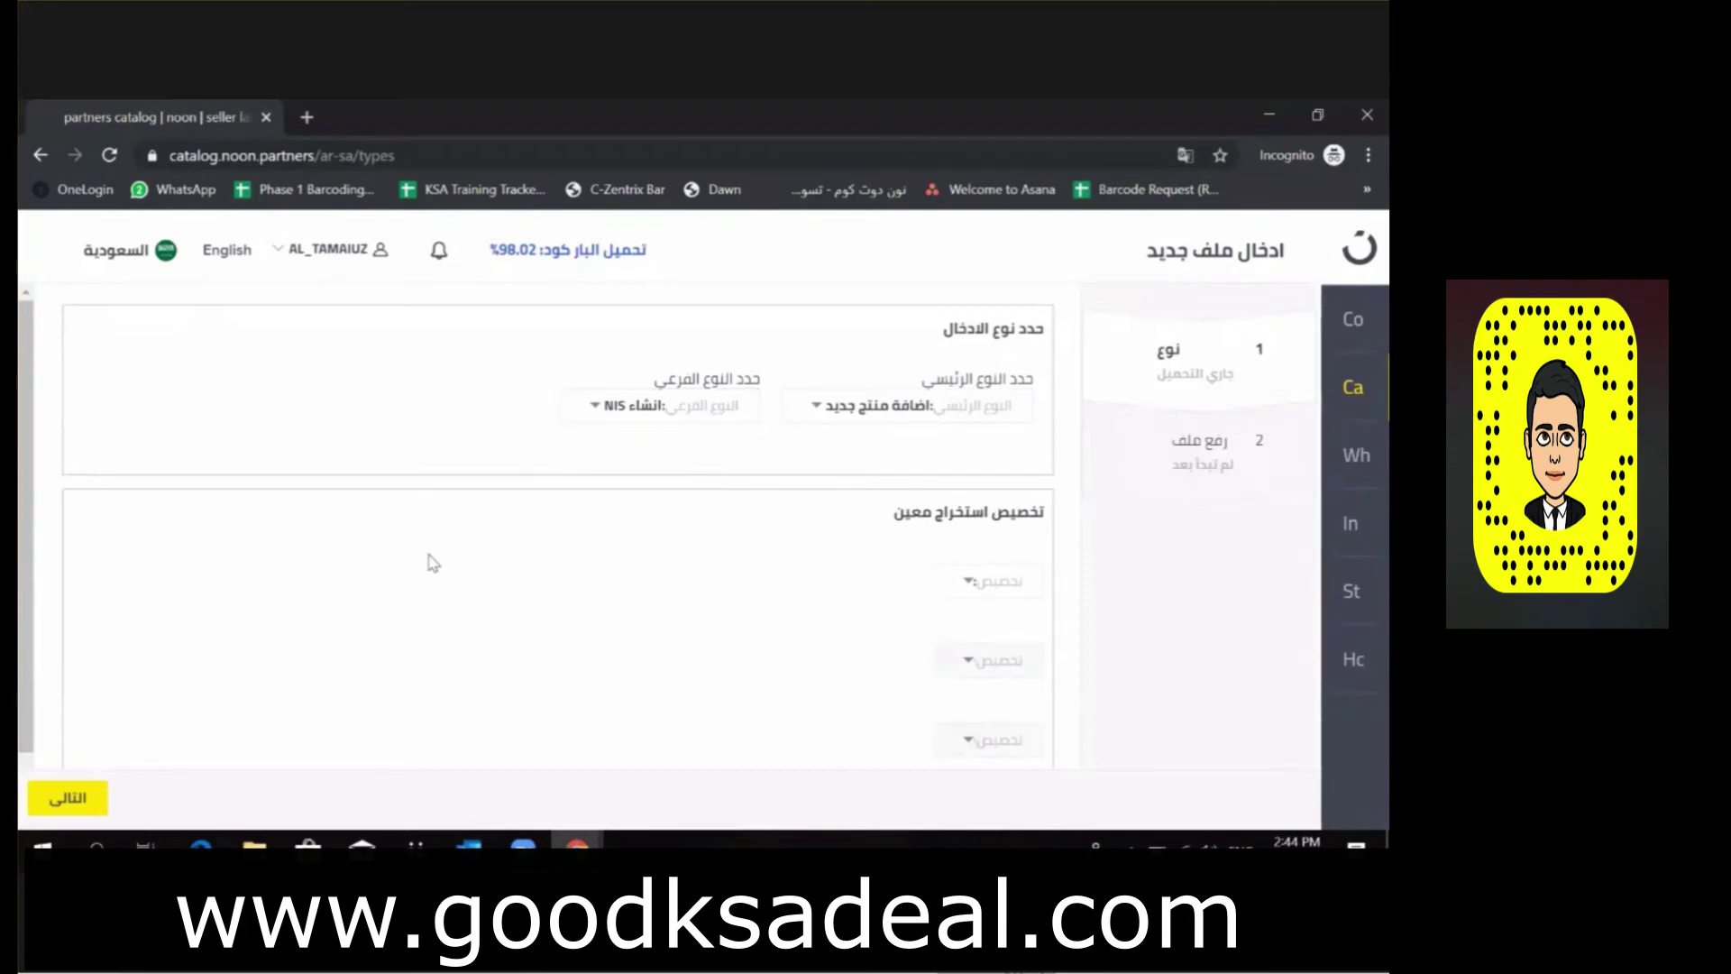
# Set the template's first category level to Camera, and try Scopes before choosing Cameras for the second level.
pyautogui.scroll(-1, 434, 563)
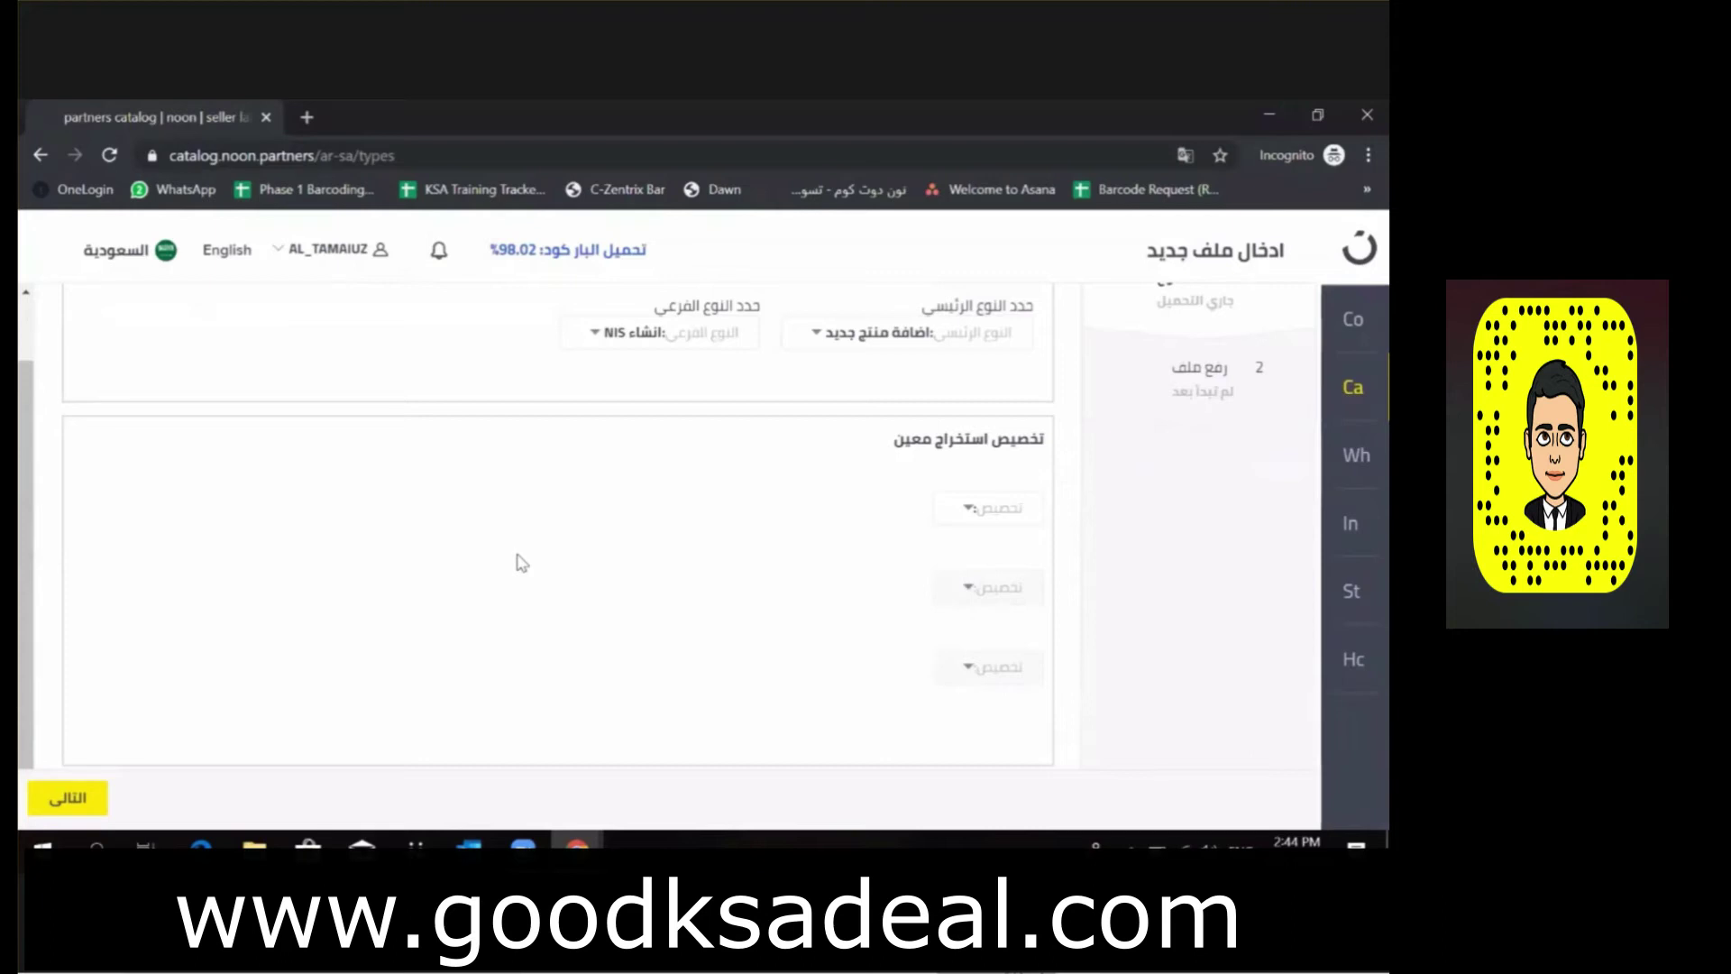
pyautogui.click(954, 508)
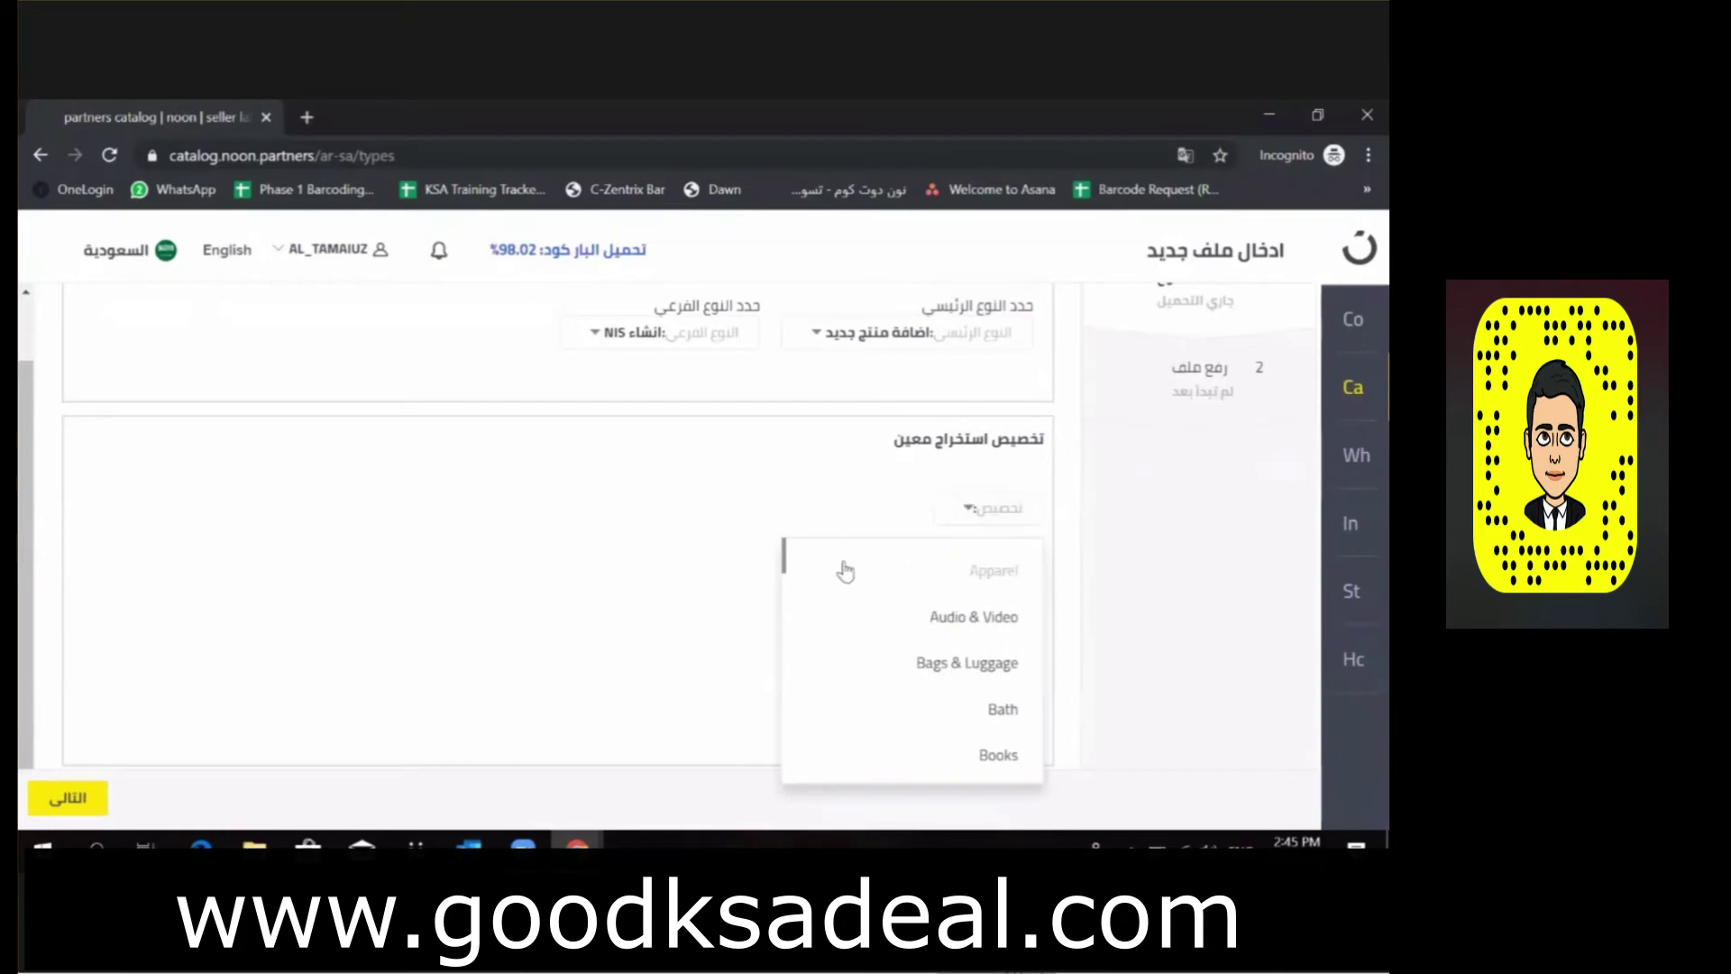
pyautogui.moveTo(784, 561); pyautogui.dragTo(864, 577)
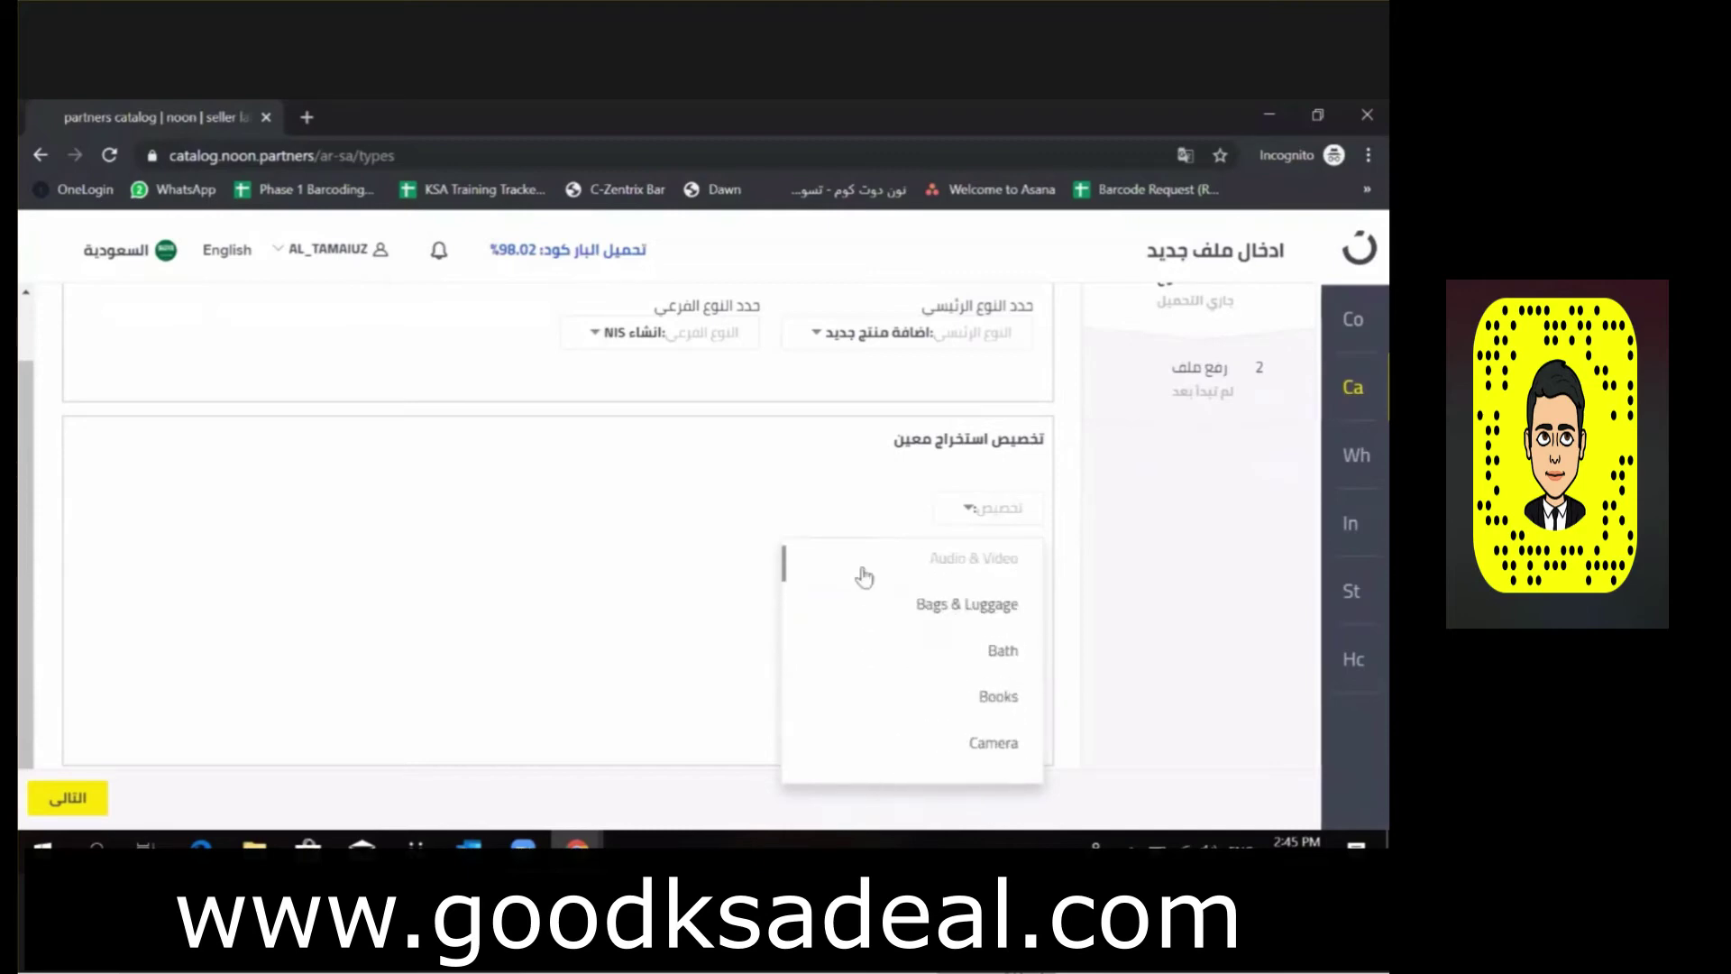
pyautogui.click(978, 758)
pyautogui.click(985, 588)
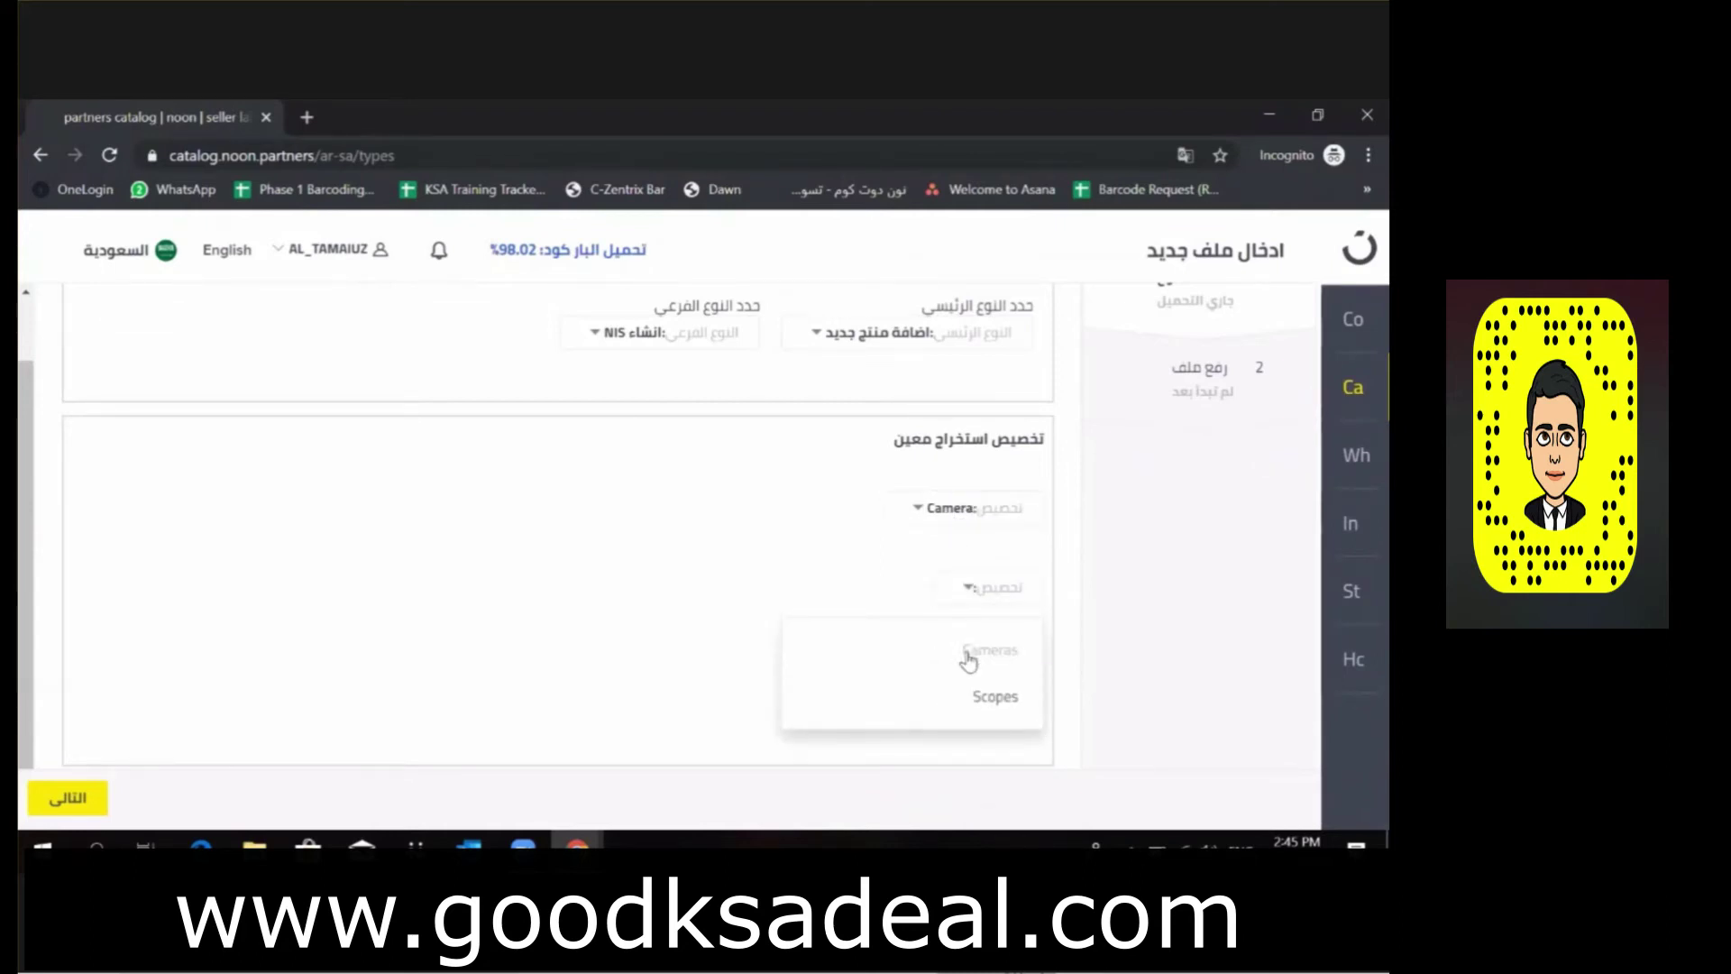
pyautogui.click(972, 700)
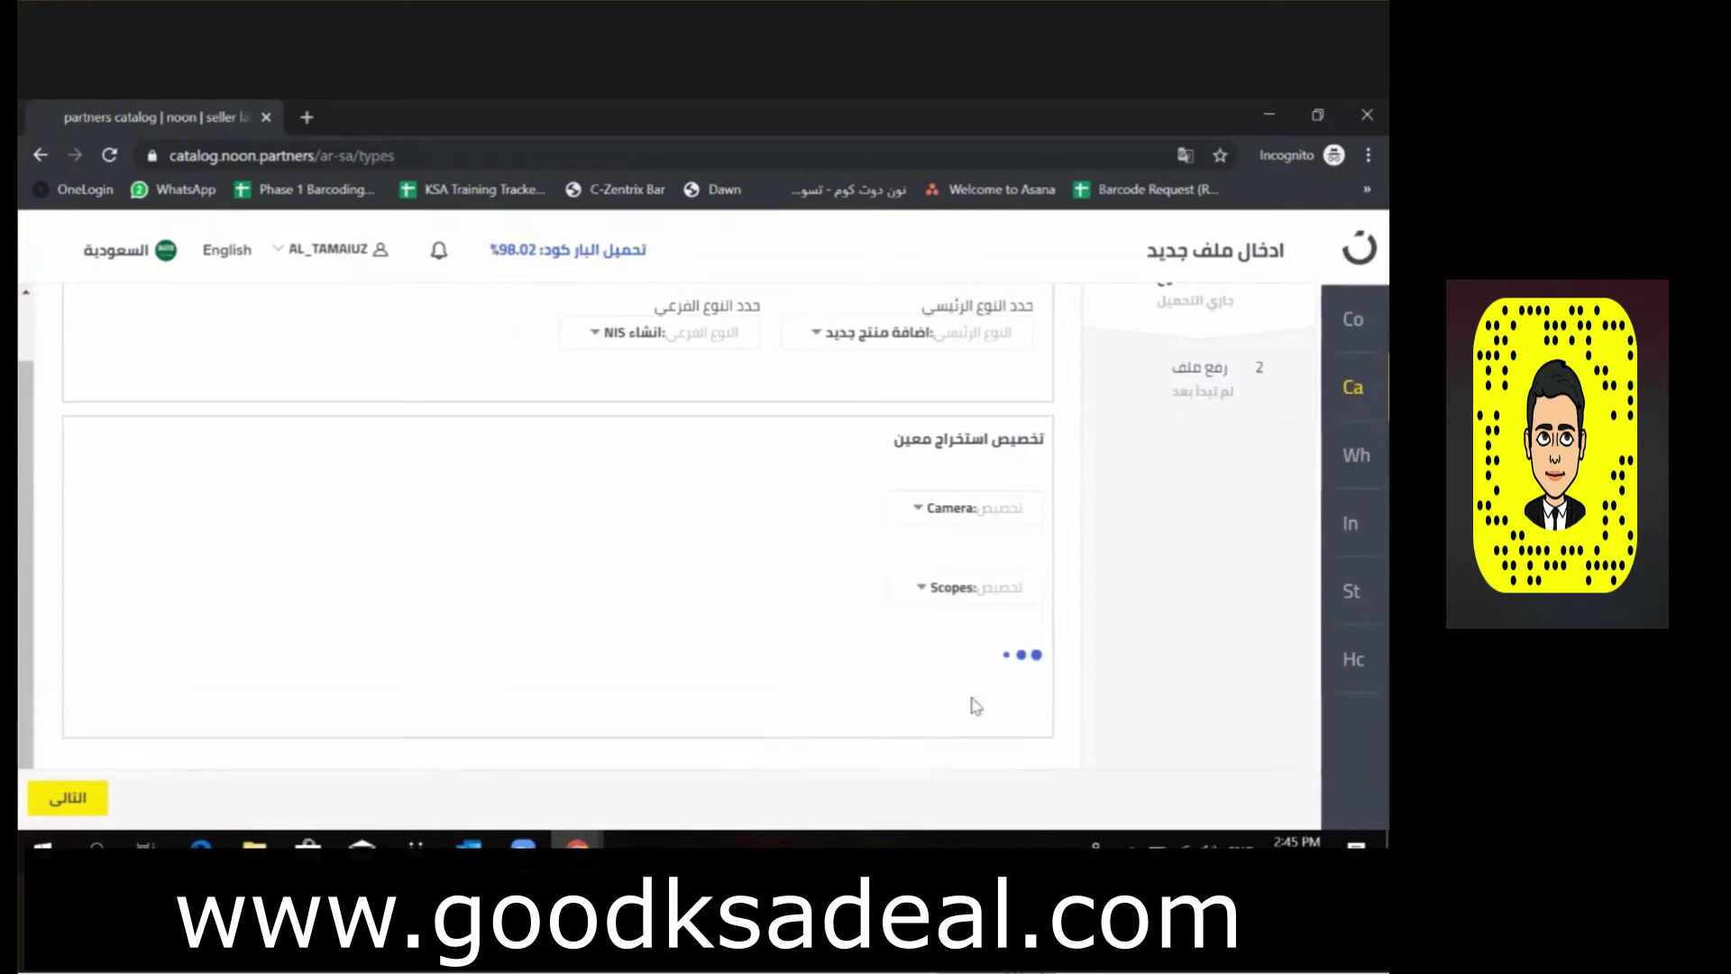
pyautogui.click(981, 601)
pyautogui.click(985, 646)
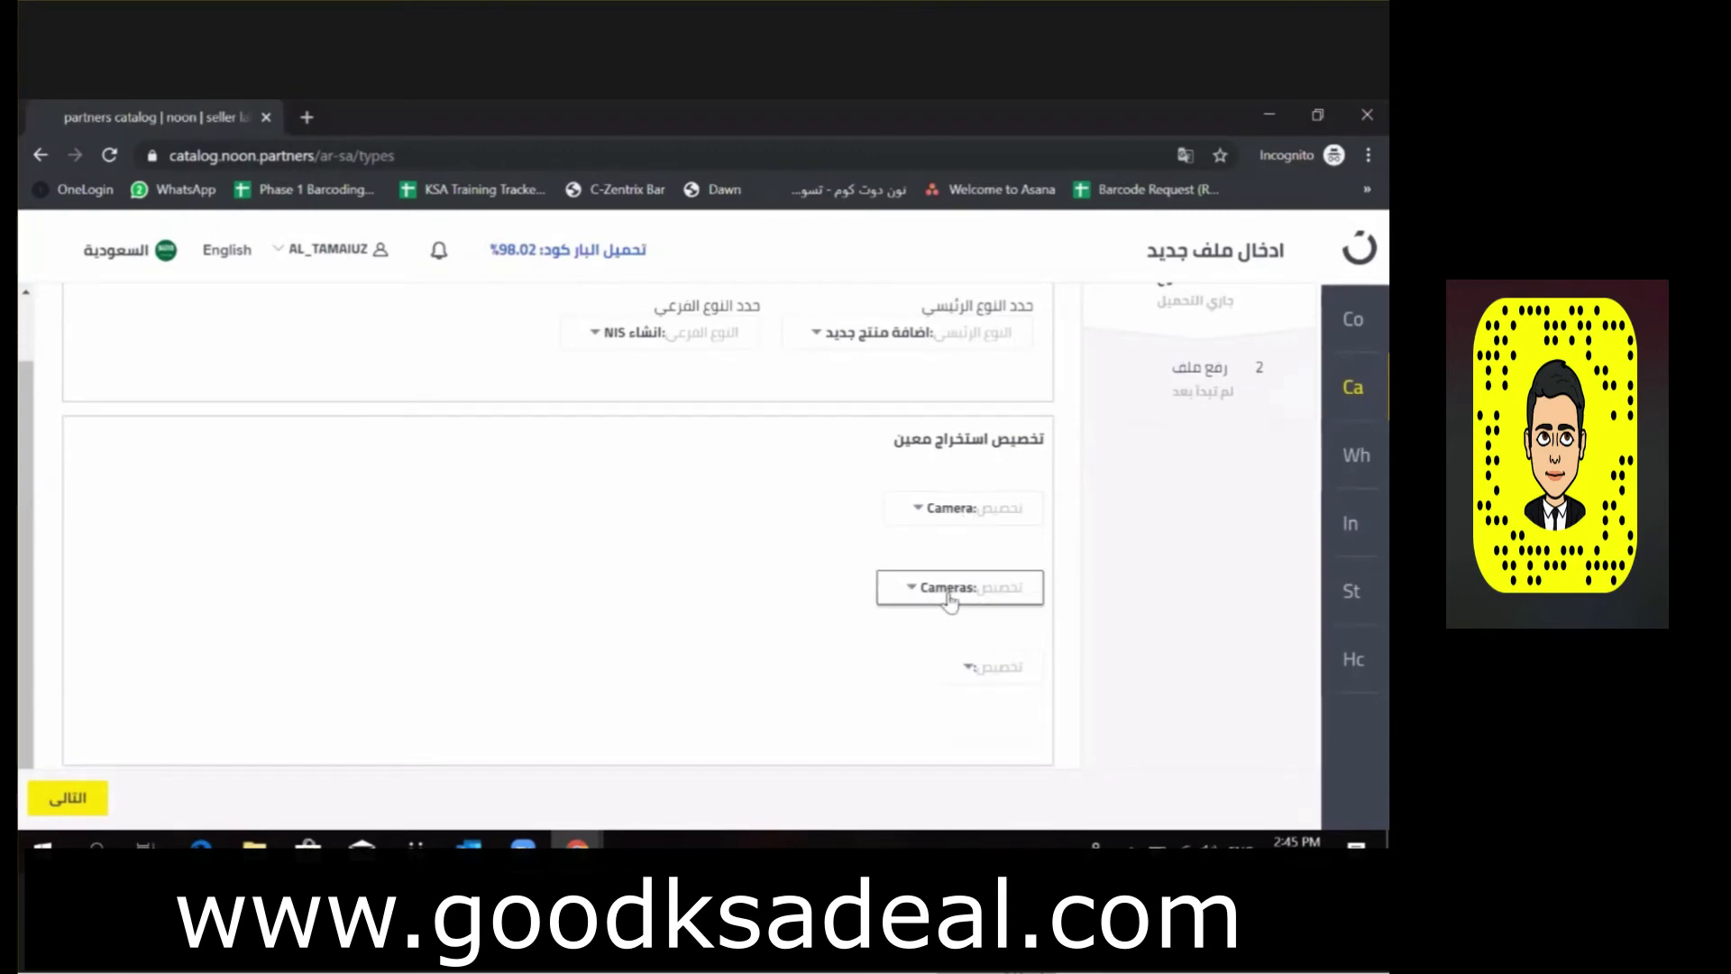
# Choose DSLR as the third category level and download the NIS template.
pyautogui.click(972, 666)
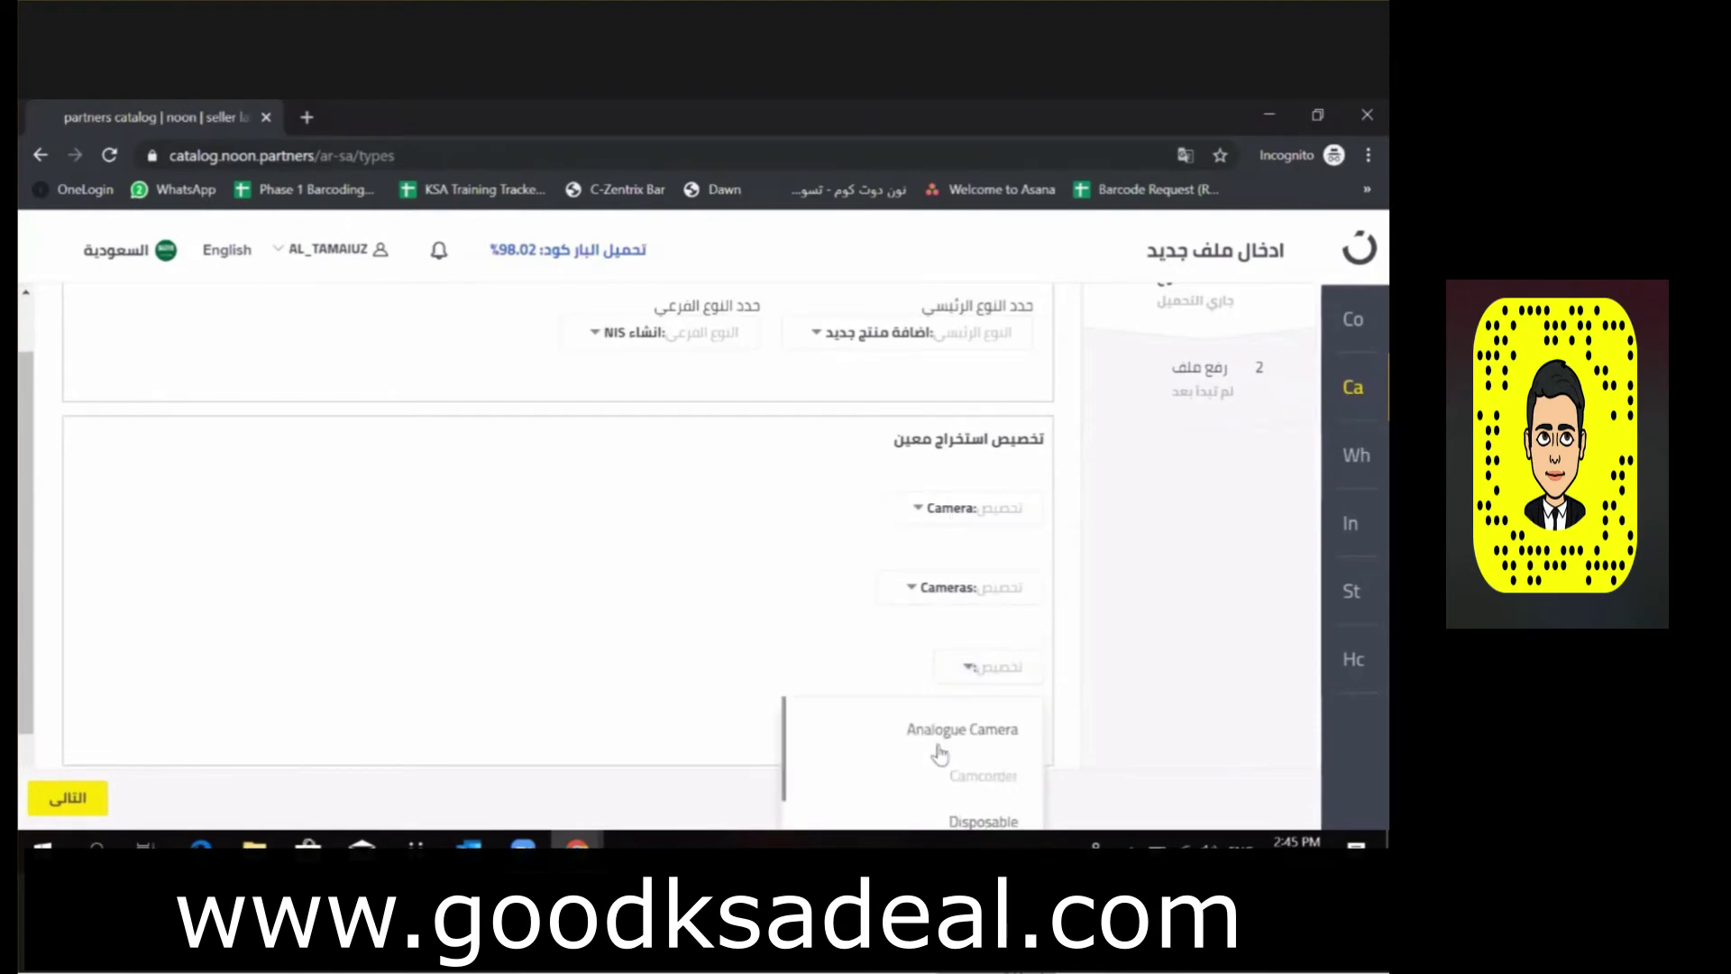
pyautogui.scroll(-2, 940, 753)
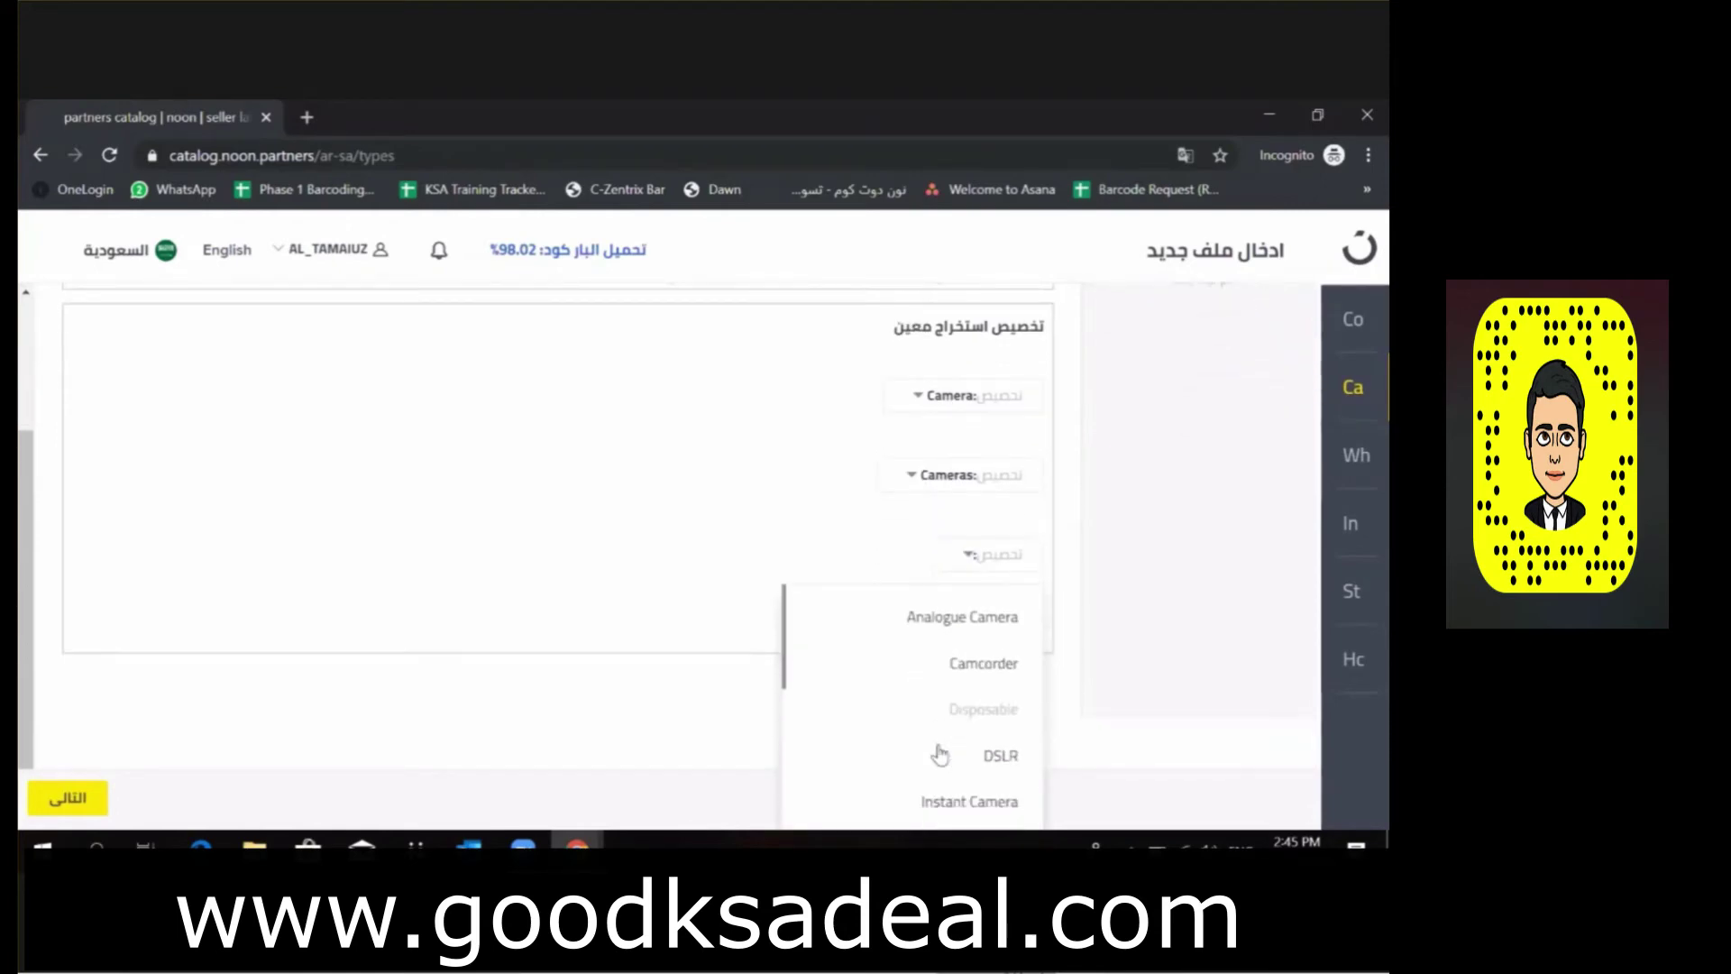
pyautogui.click(939, 758)
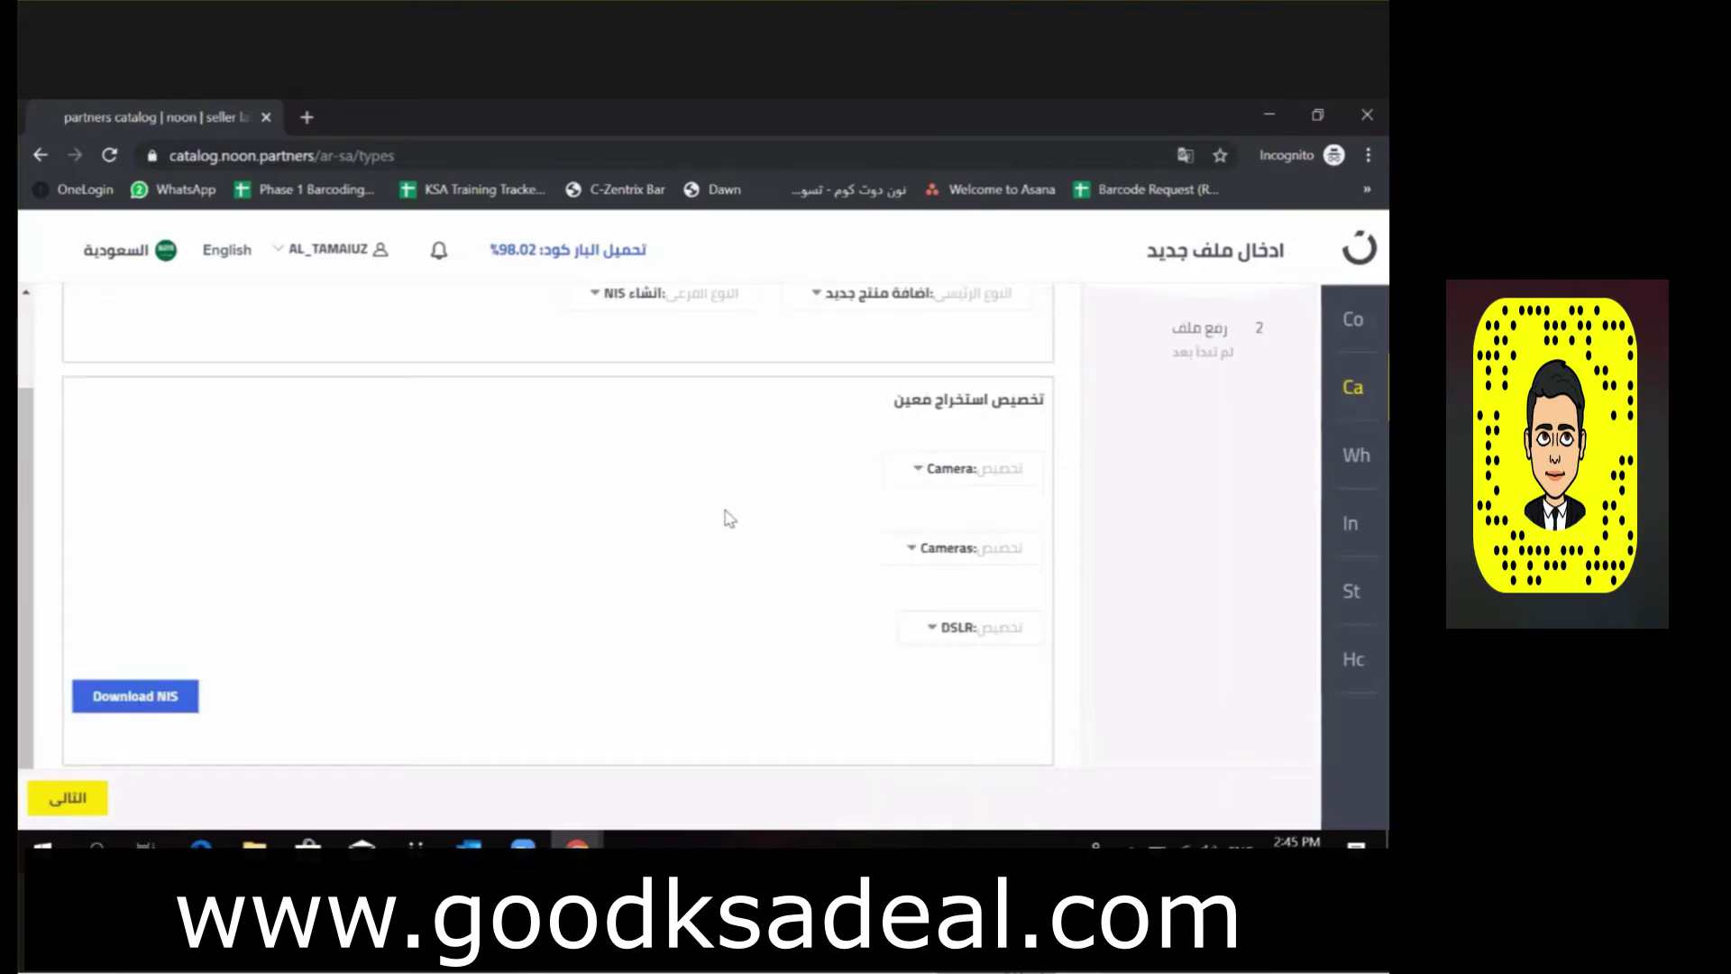
pyautogui.click(121, 706)
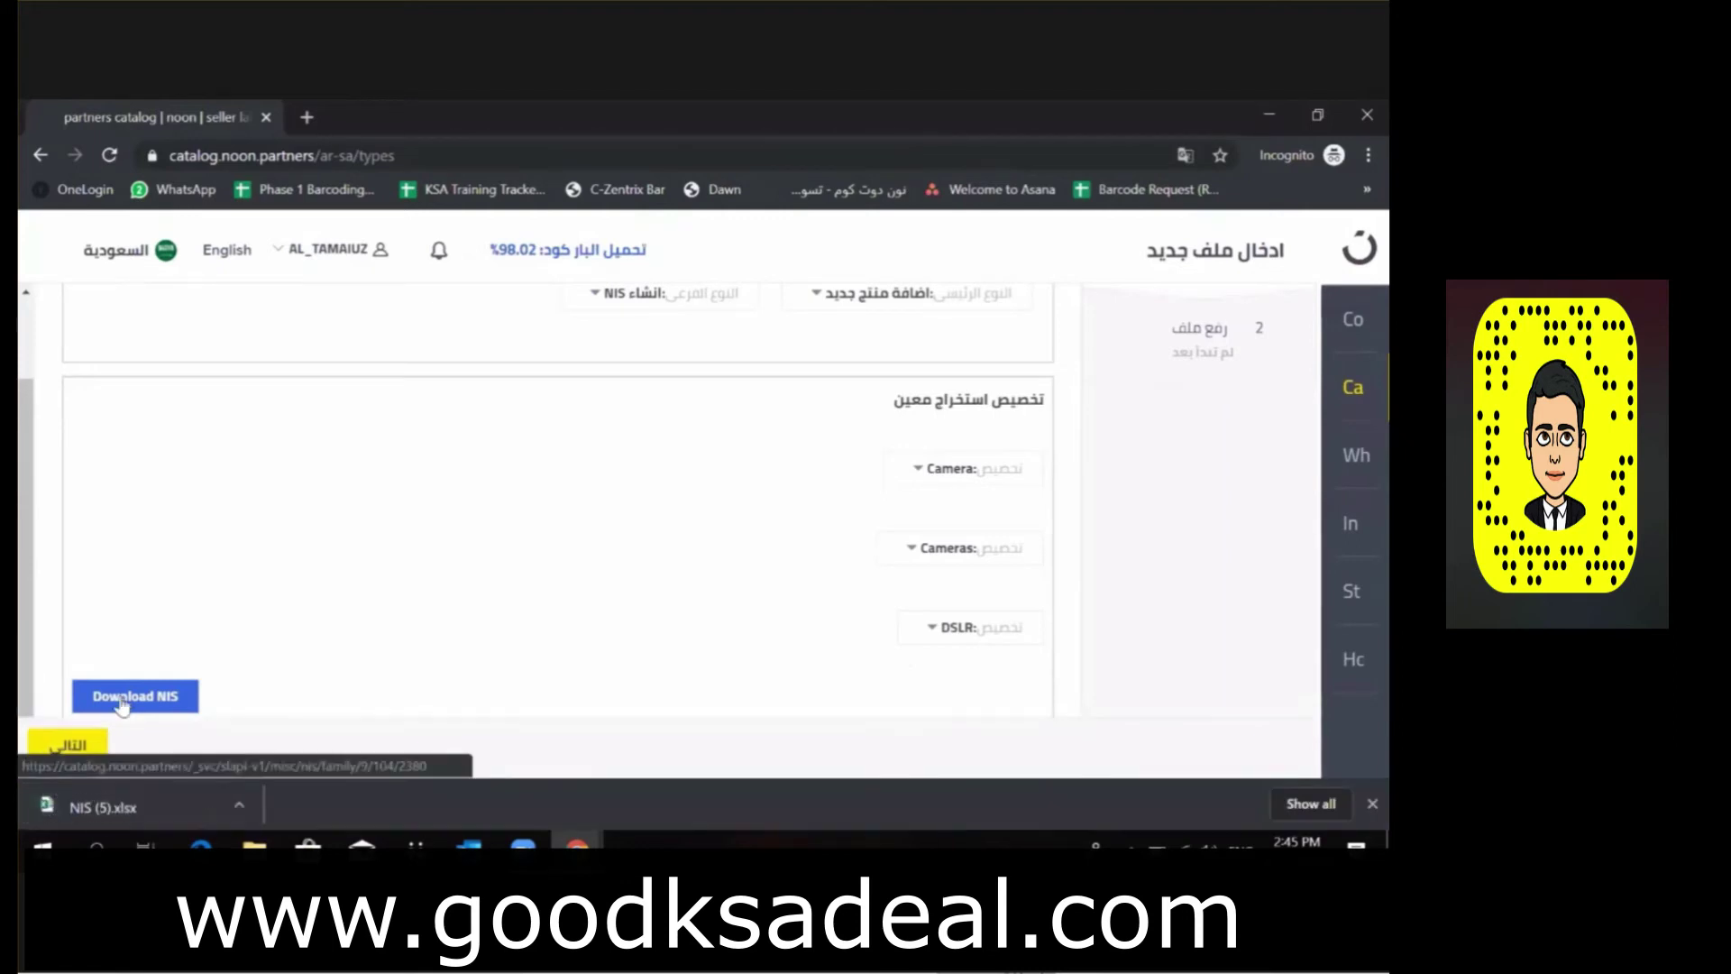
# Advance to the file upload stage (رفع ملف) and review its about, tips and mandatory, recommended and optional column guidance.
pyautogui.click(71, 748)
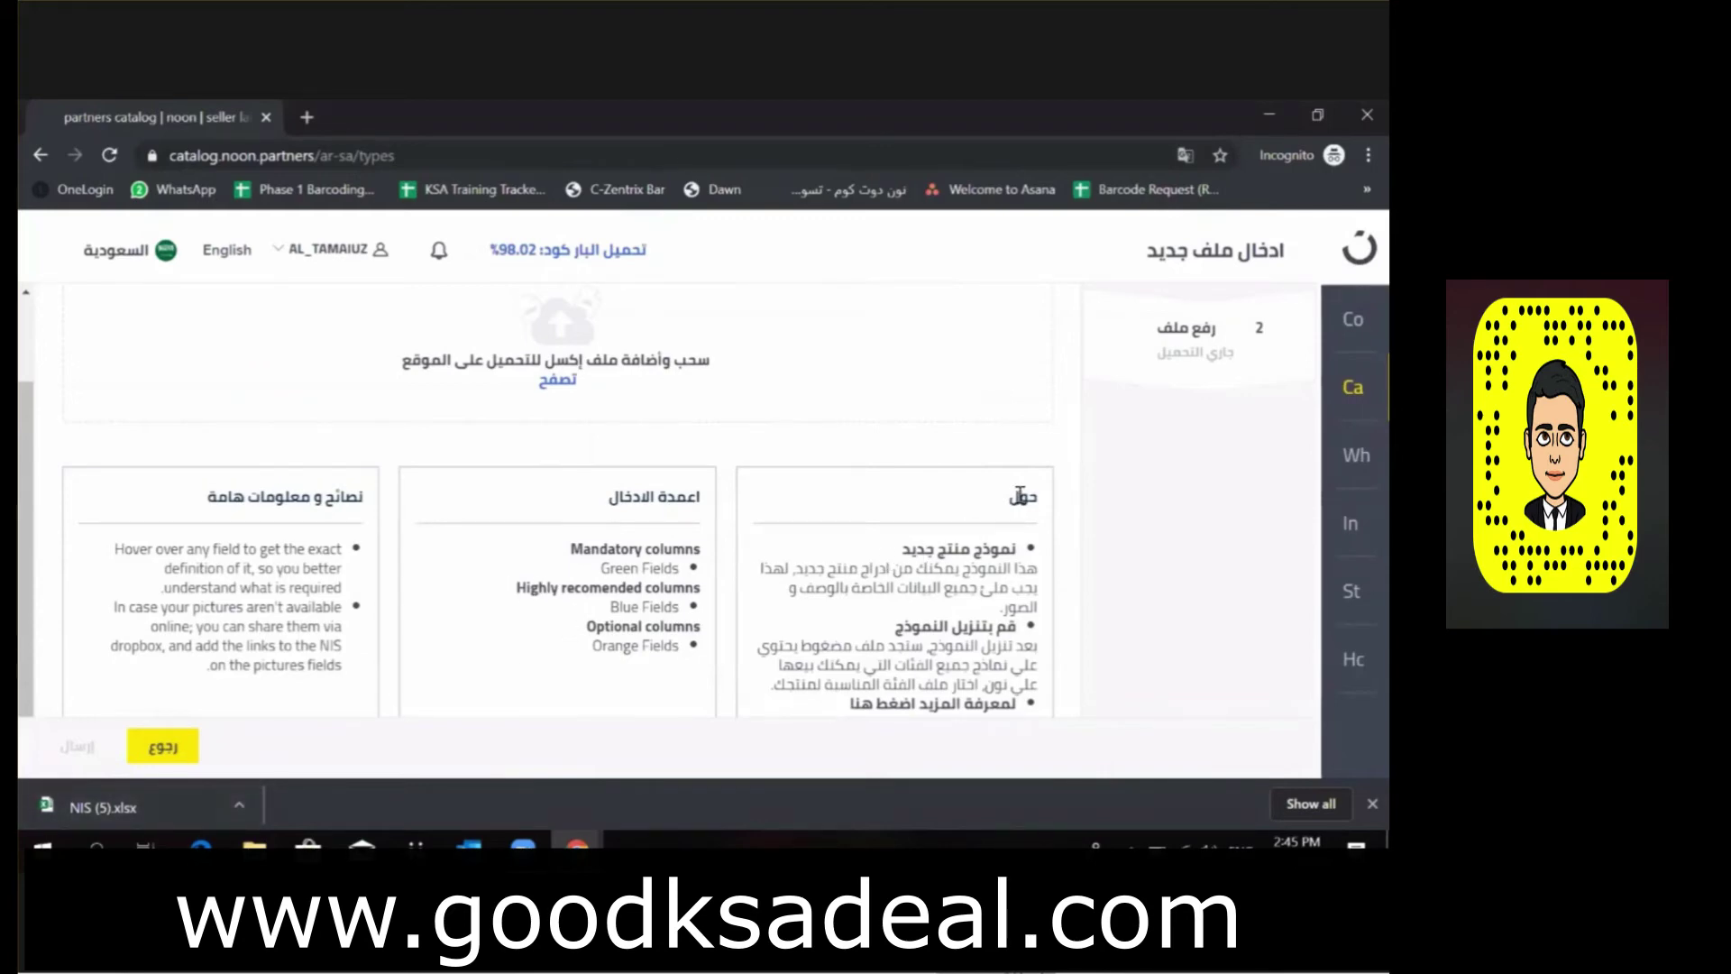
pyautogui.doubleClick(1020, 494)
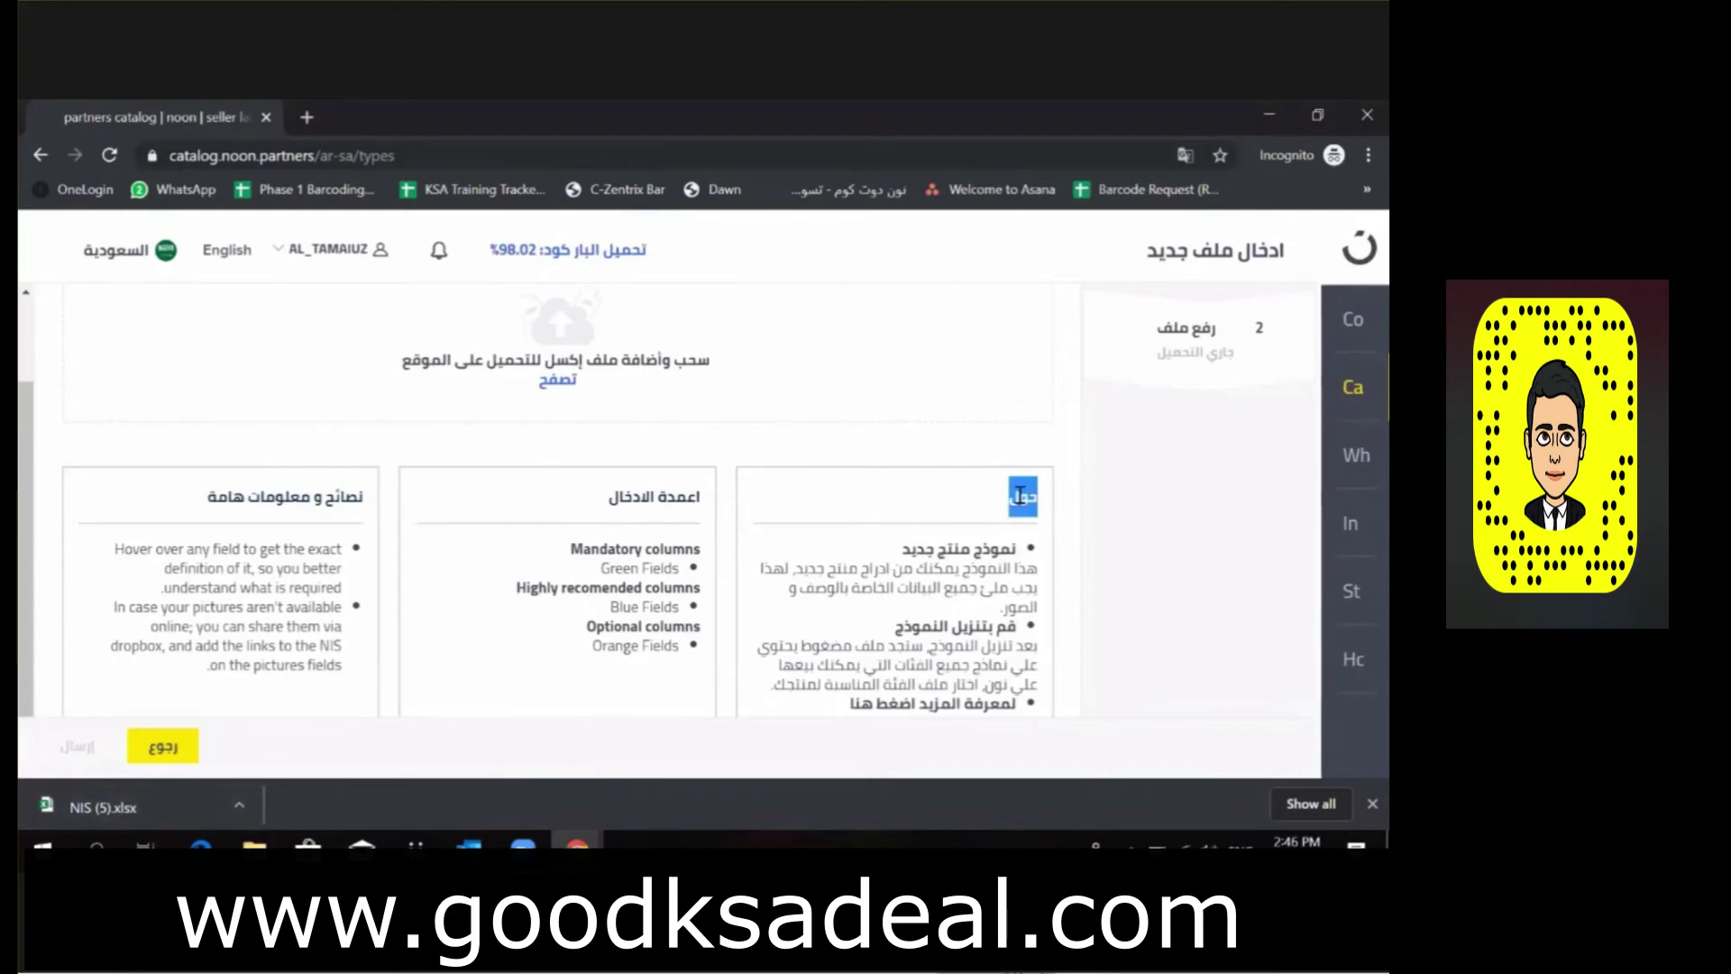
pyautogui.doubleClick(304, 496)
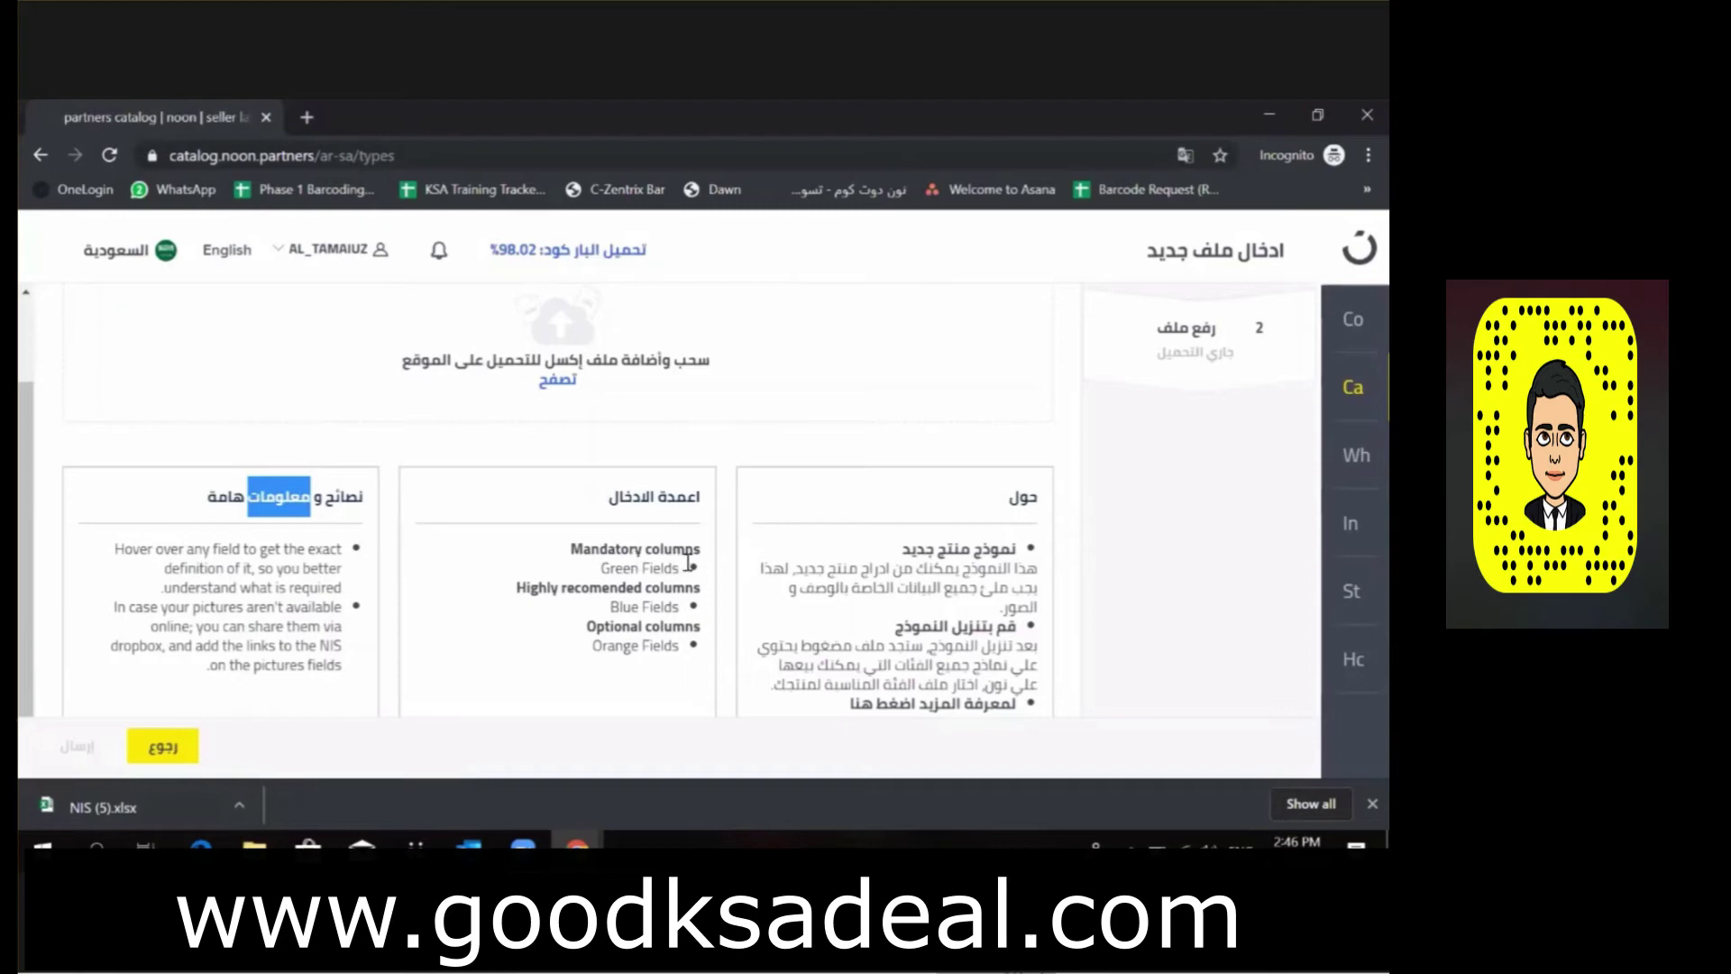
pyautogui.moveTo(632, 564); pyautogui.dragTo(636, 565)
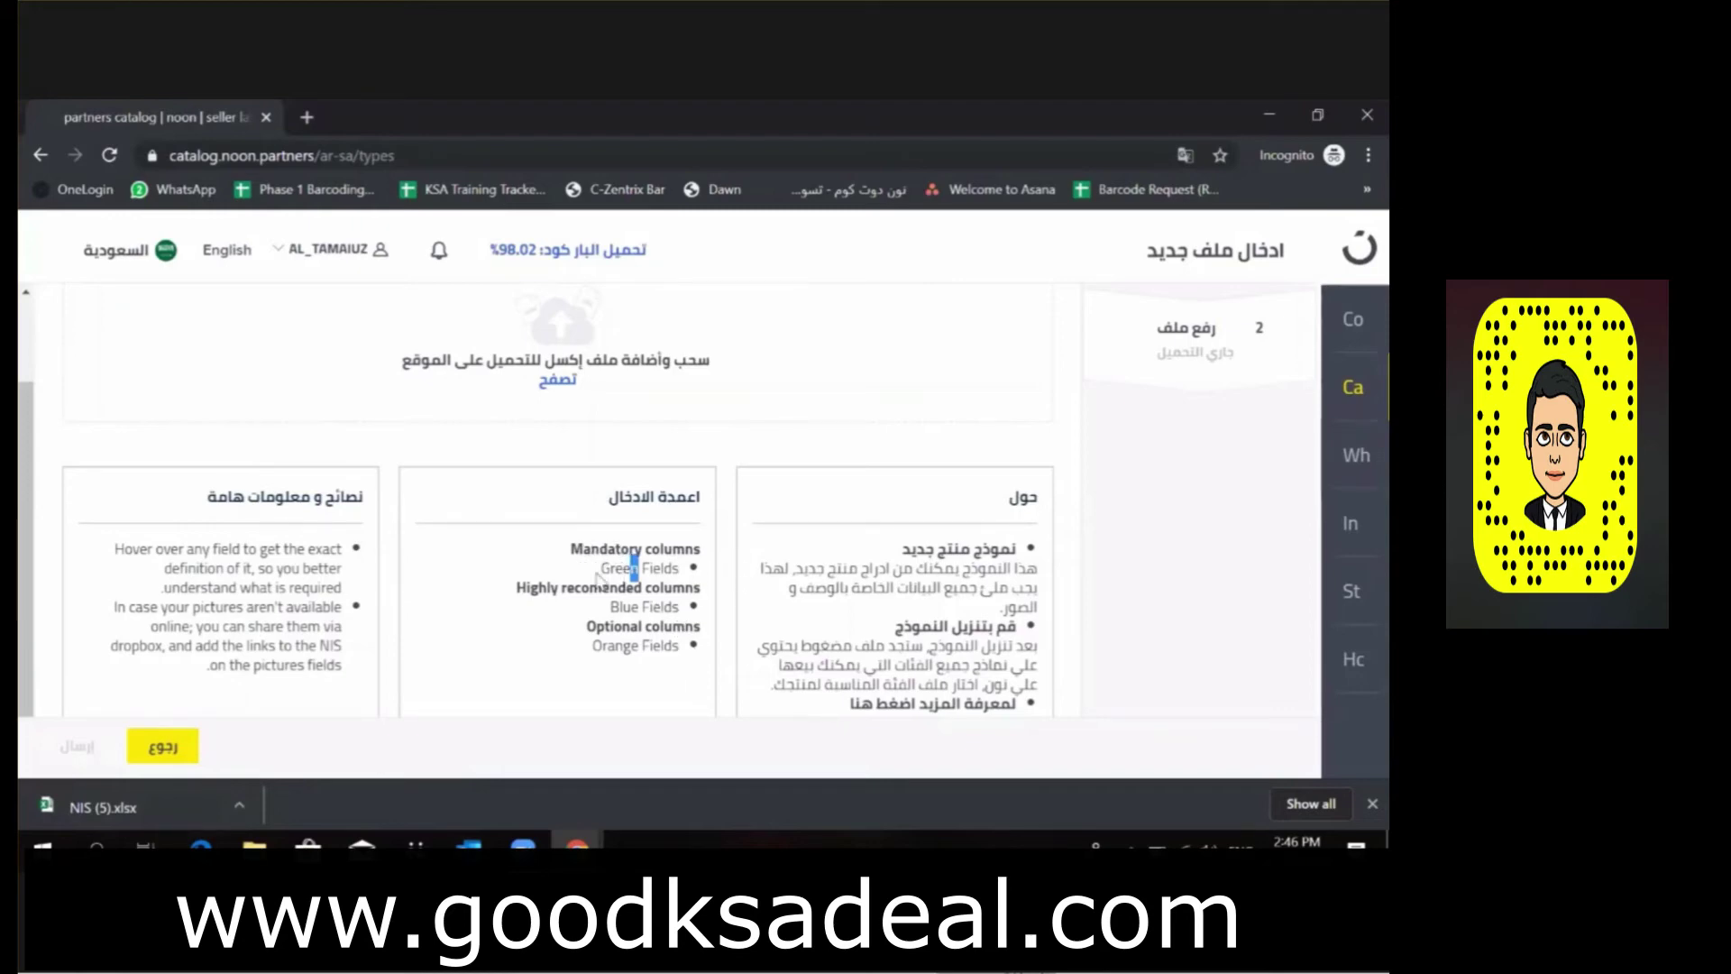
pyautogui.click(584, 575)
pyautogui.moveTo(625, 606); pyautogui.dragTo(639, 606)
pyautogui.moveTo(616, 648); pyautogui.dragTo(638, 645)
# Open the downloaded NIS (5).xlsx for editing in Excel and autofit all columns on the template_data sheet.
pyautogui.click(232, 805)
pyautogui.click(320, 668)
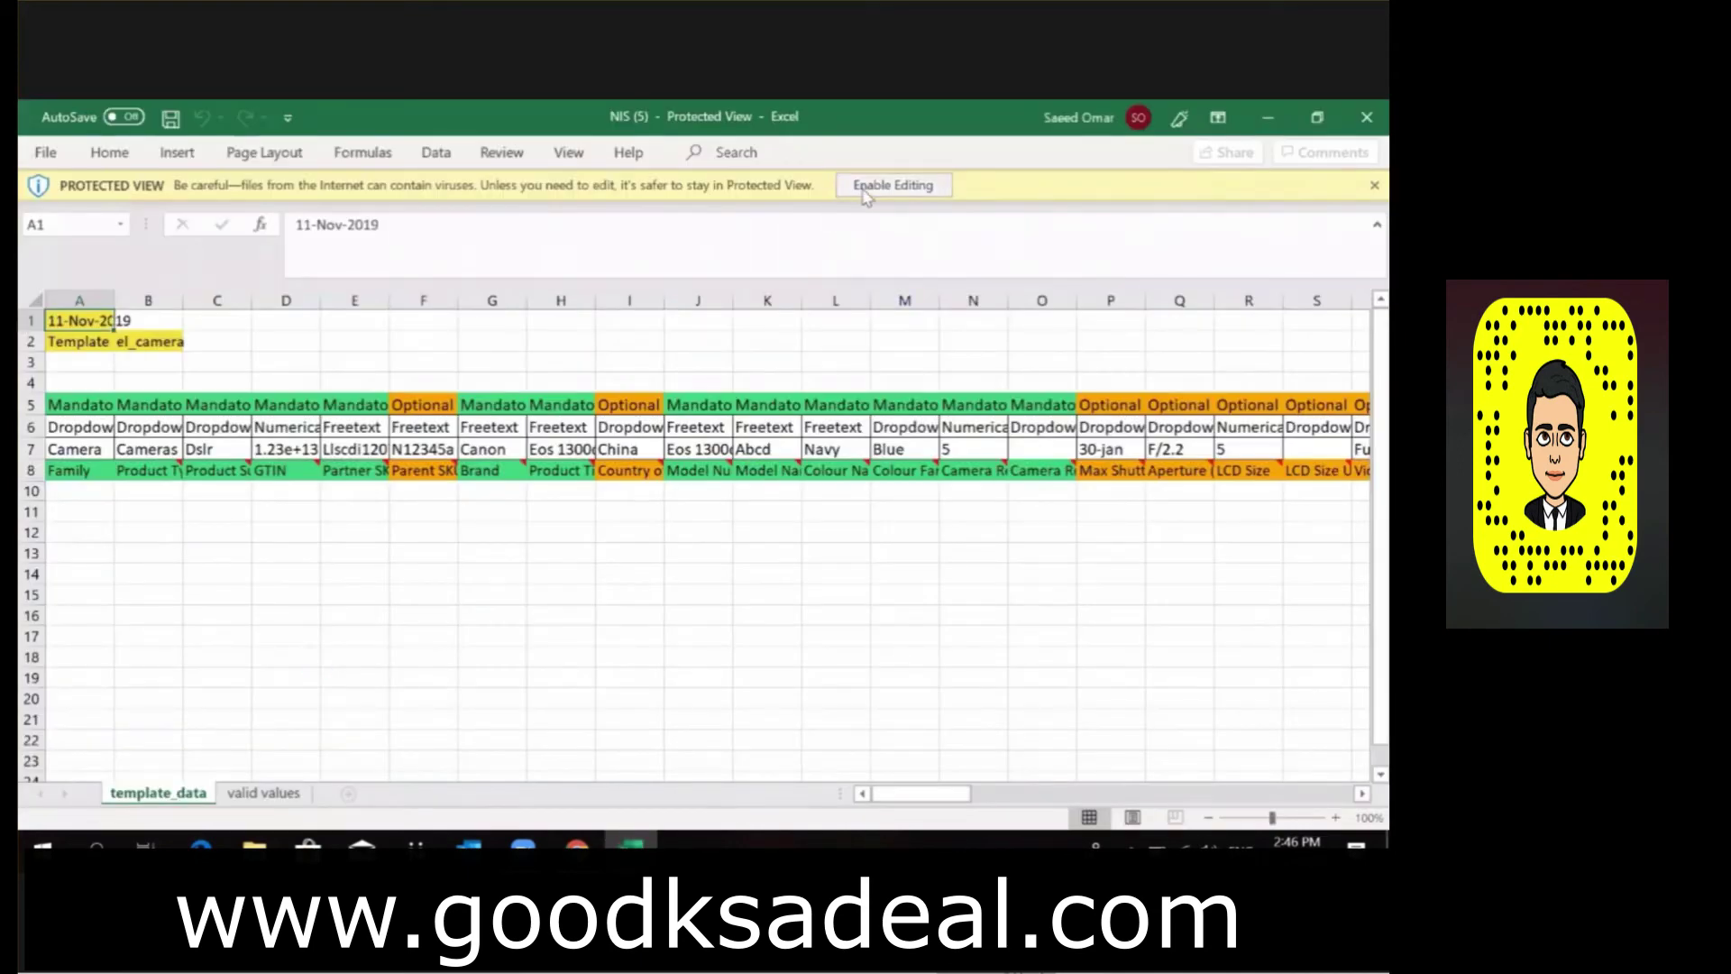
pyautogui.click(892, 185)
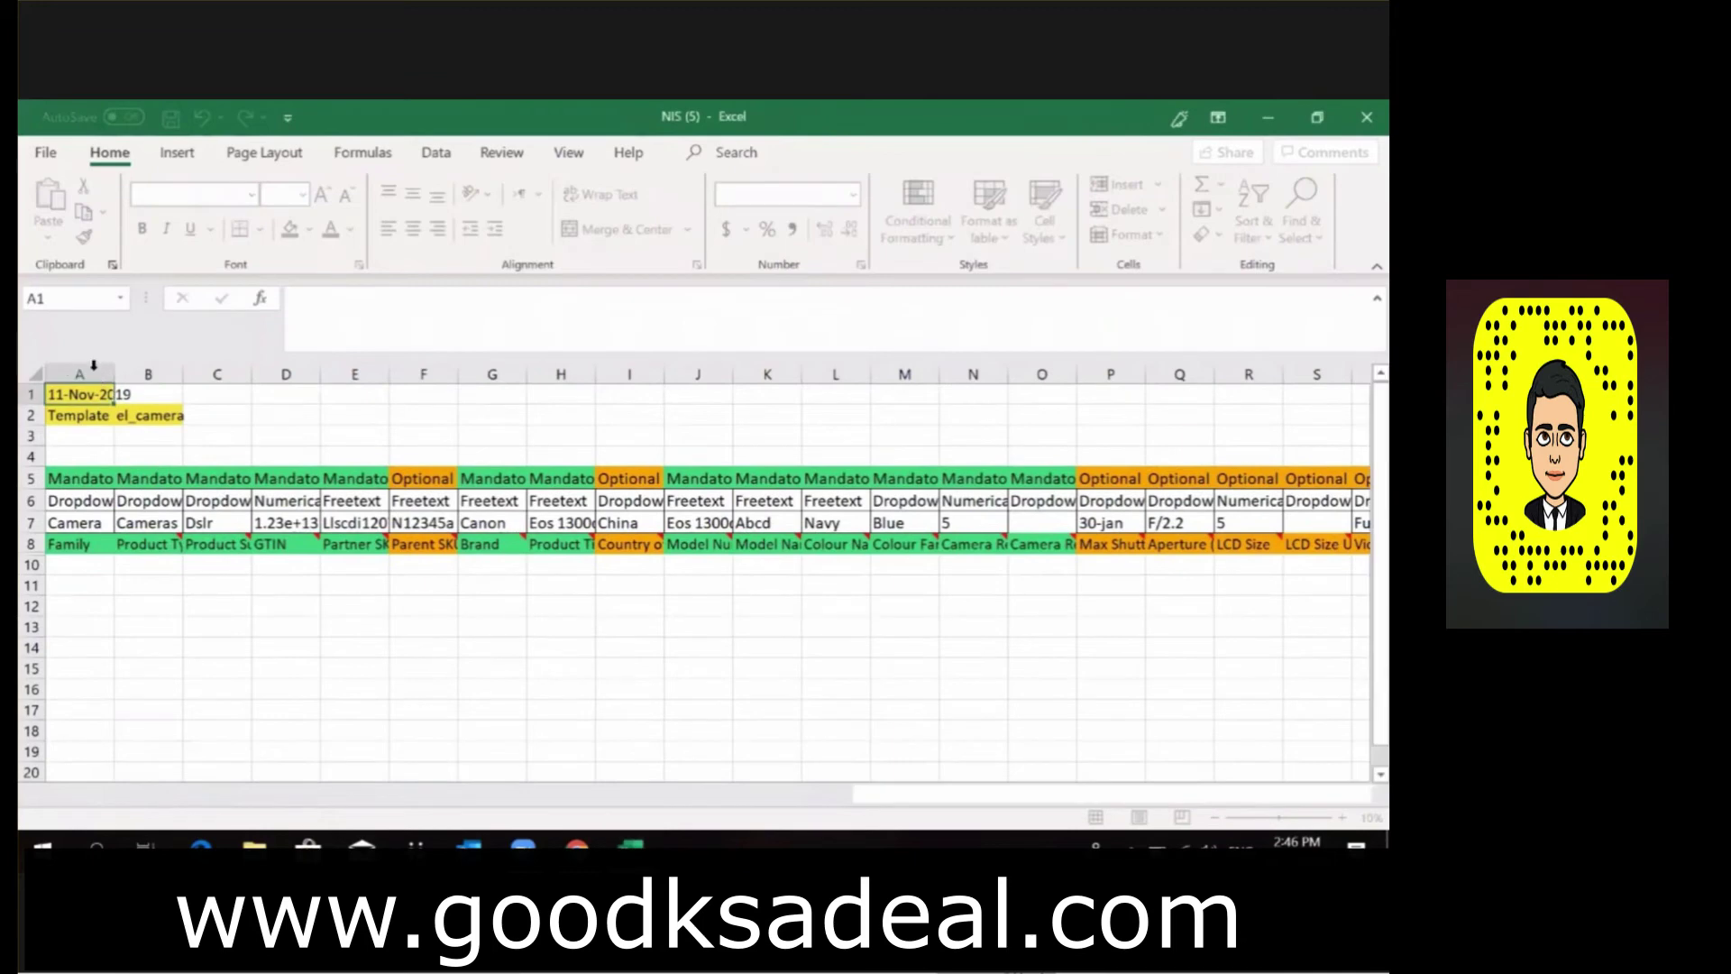
pyautogui.click(32, 374)
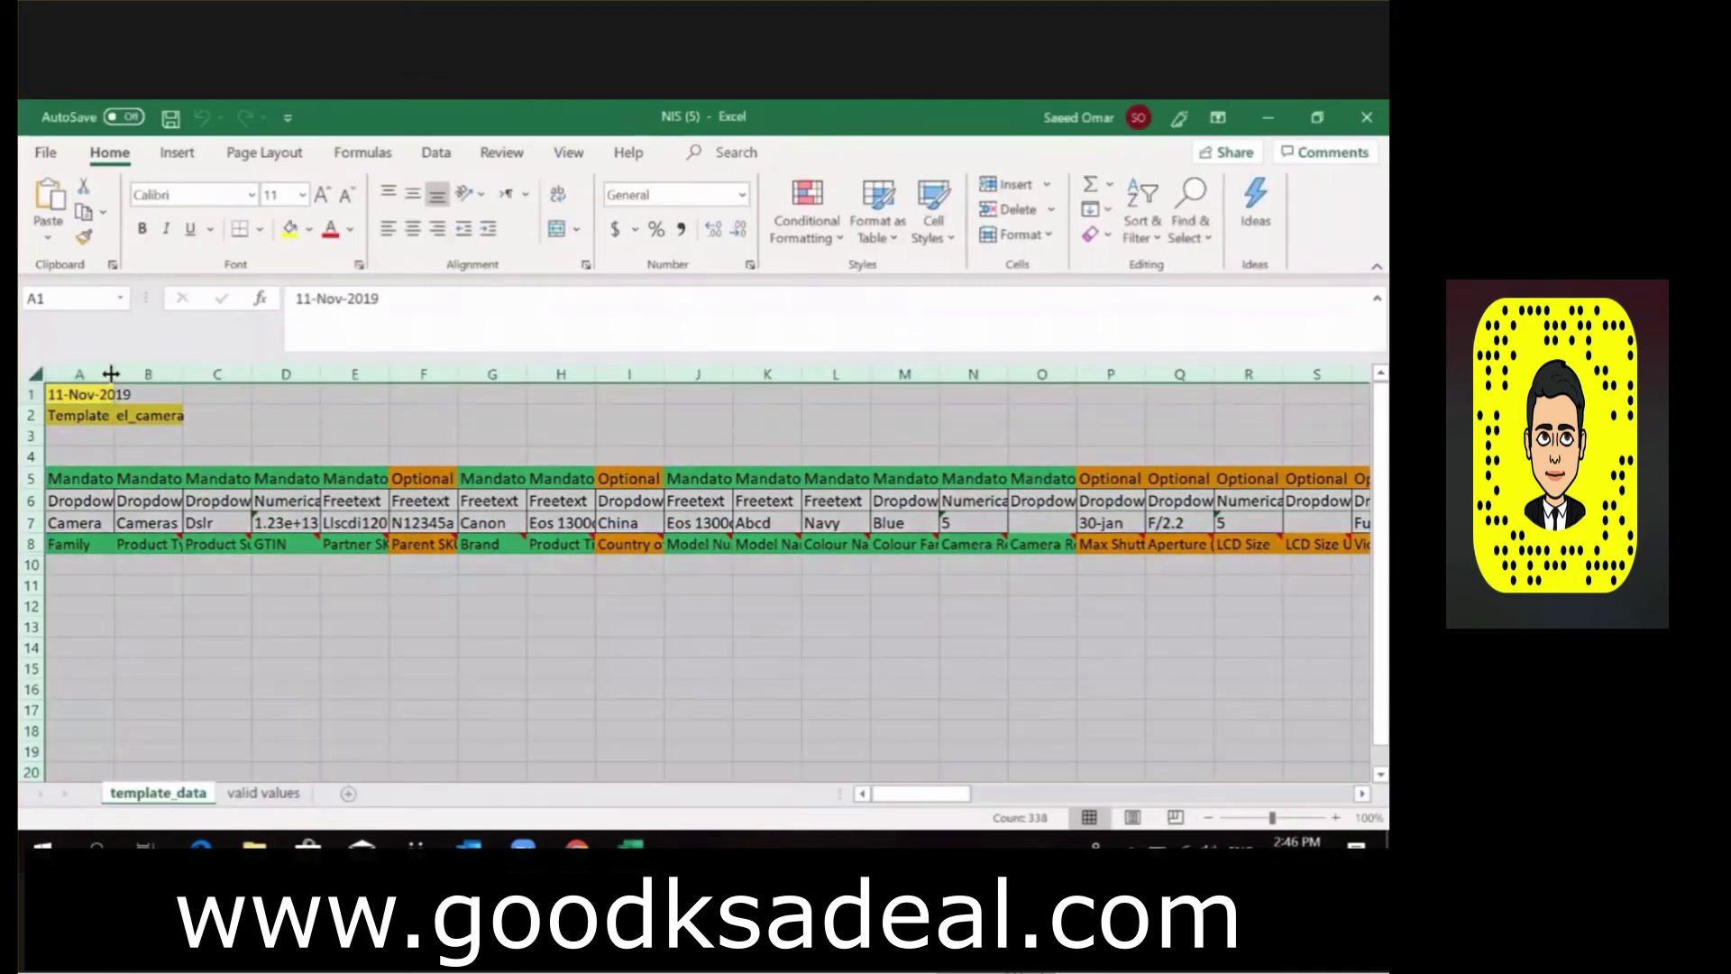
pyautogui.doubleClick(110, 373)
# Select rows 5 and 6, the field requirements and input types, across all filled columns of the template.
pyautogui.click(110, 475)
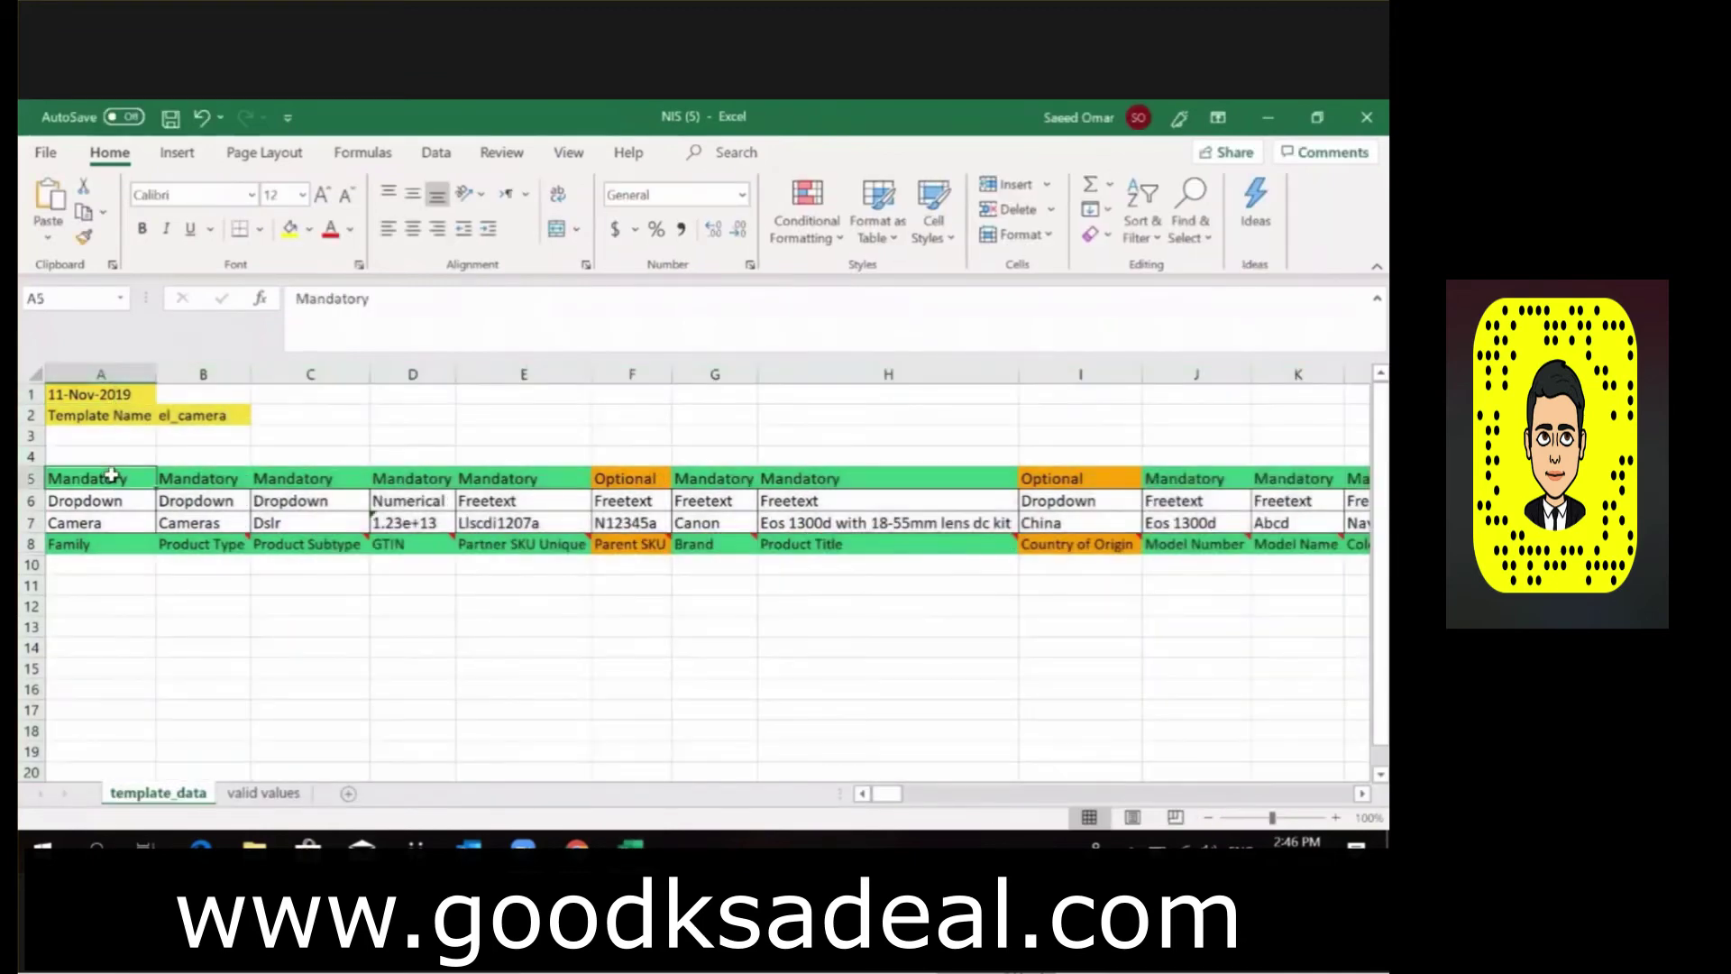
pyautogui.hotkey('ctrl', 'shift', 'Right')
pyautogui.hotkey('shift', 'Down')
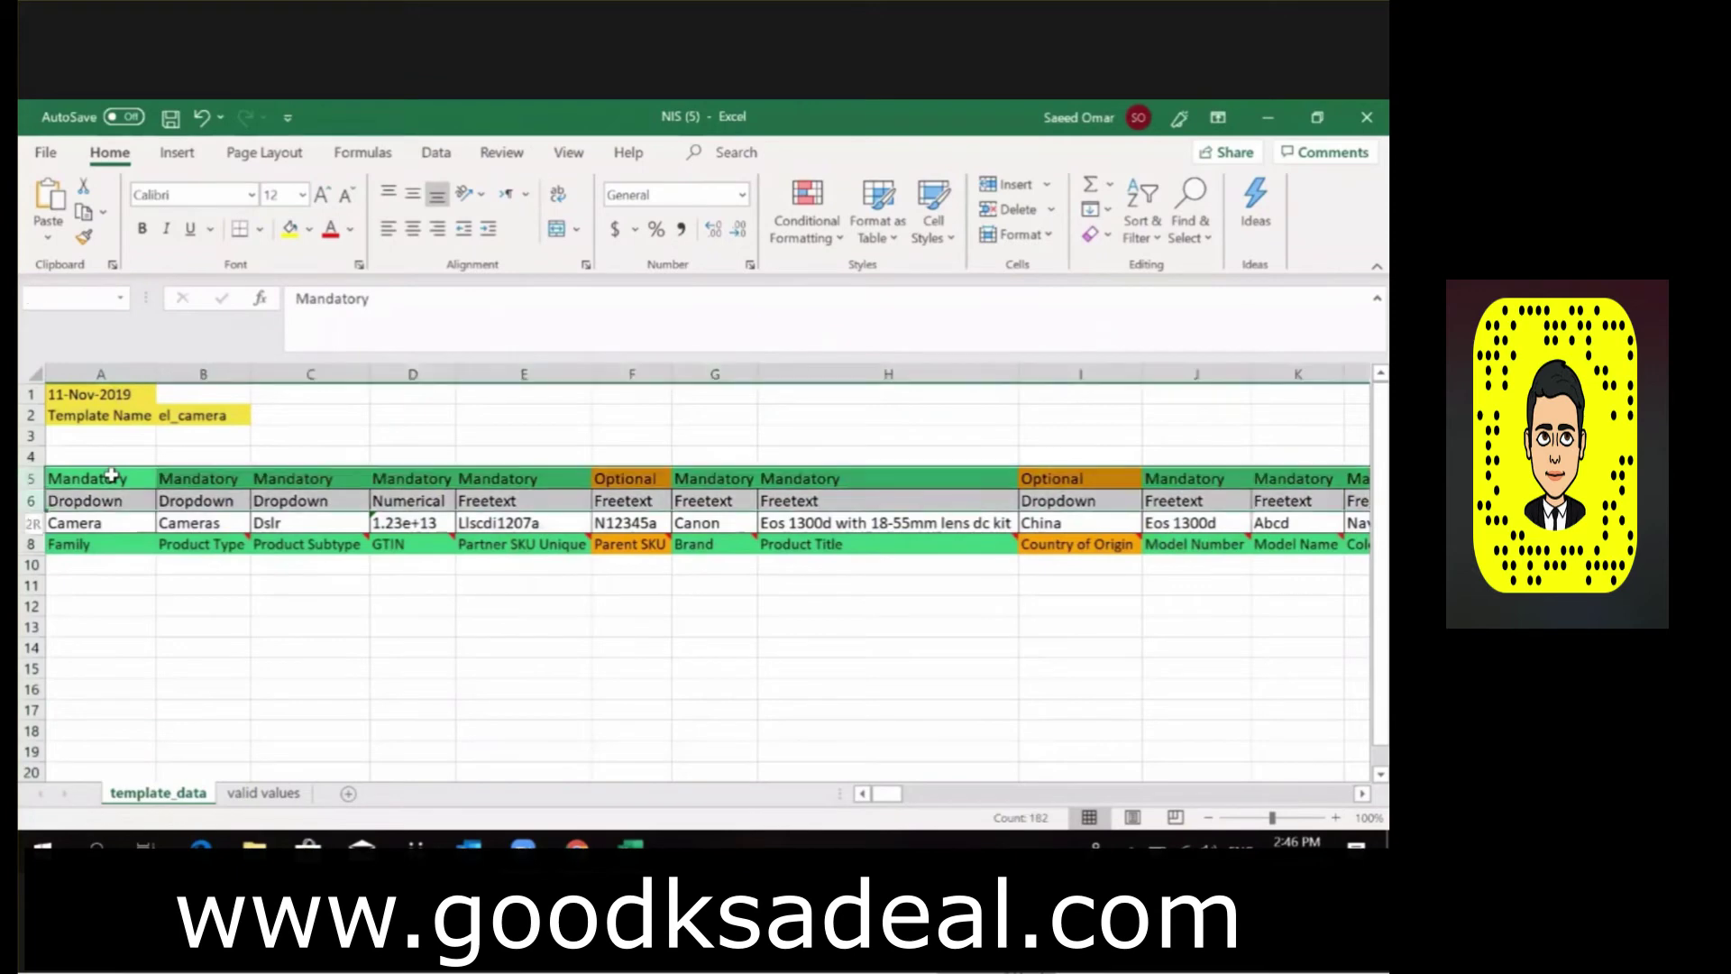